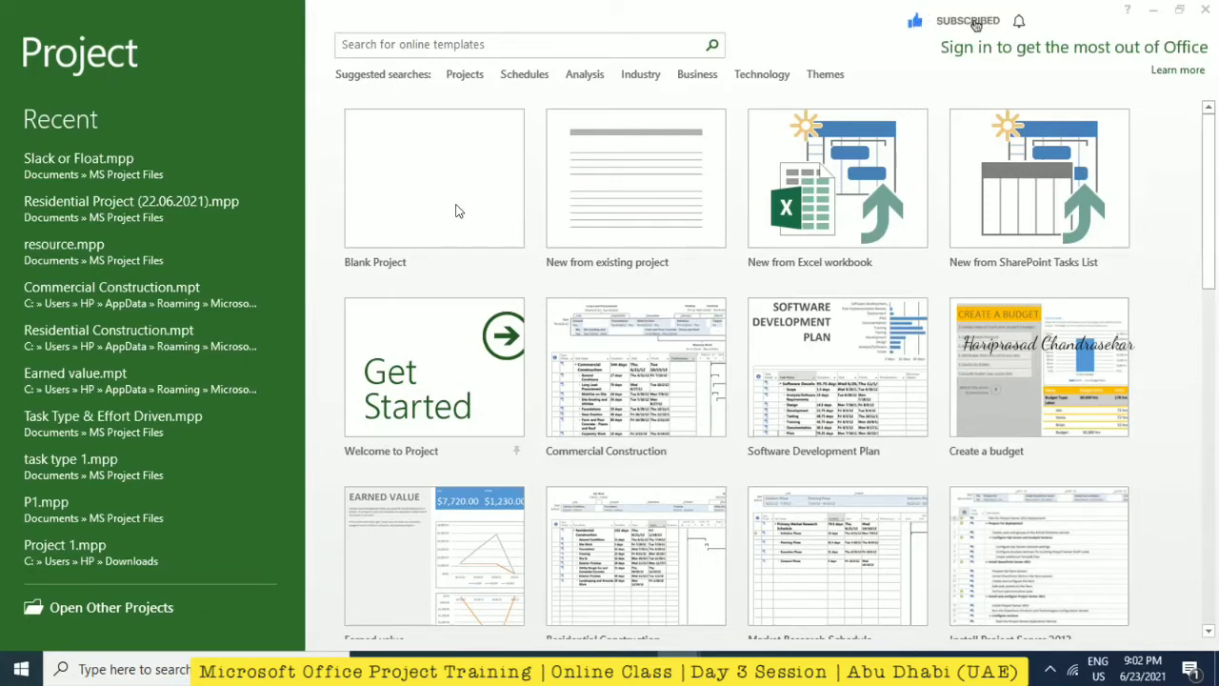
- Create a blank project and enter Start Analysis Design as the first task name
click(456, 211)
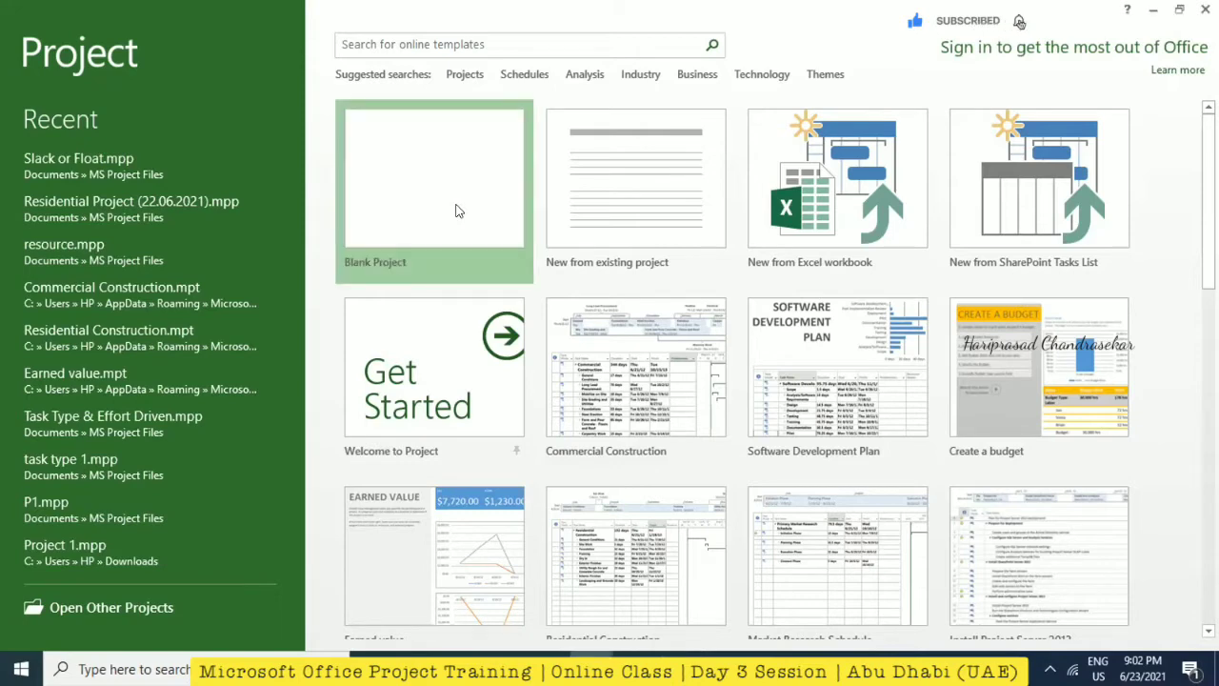
click(455, 183)
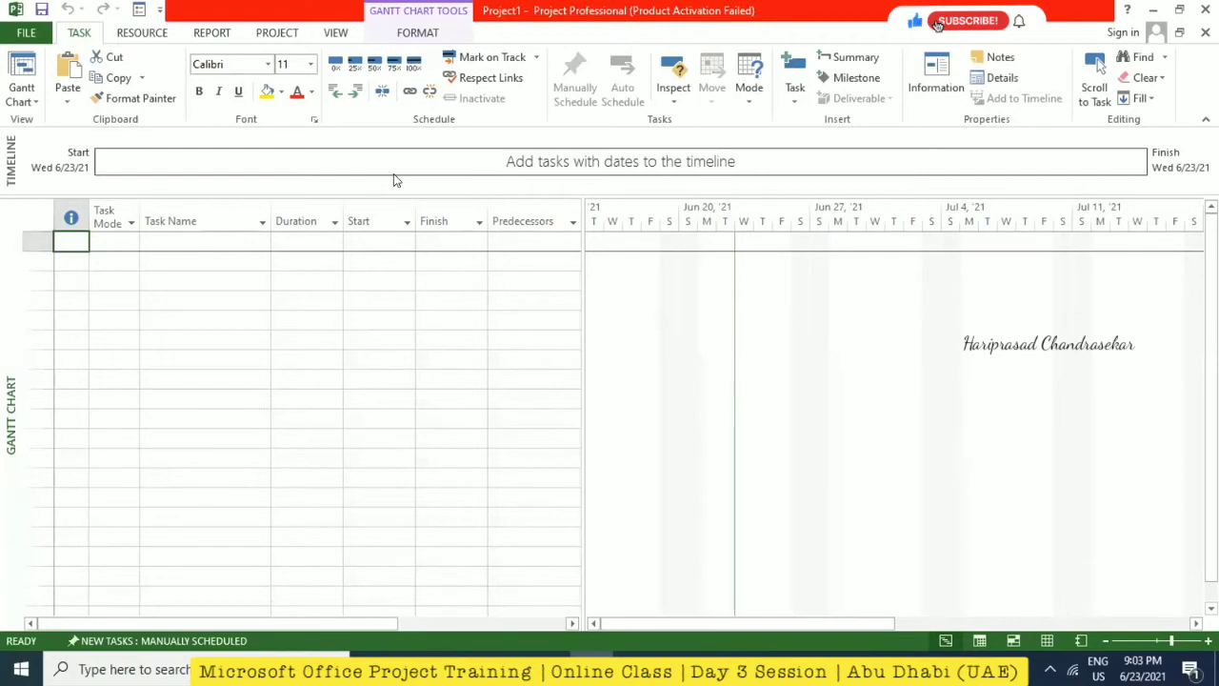
click(168, 243)
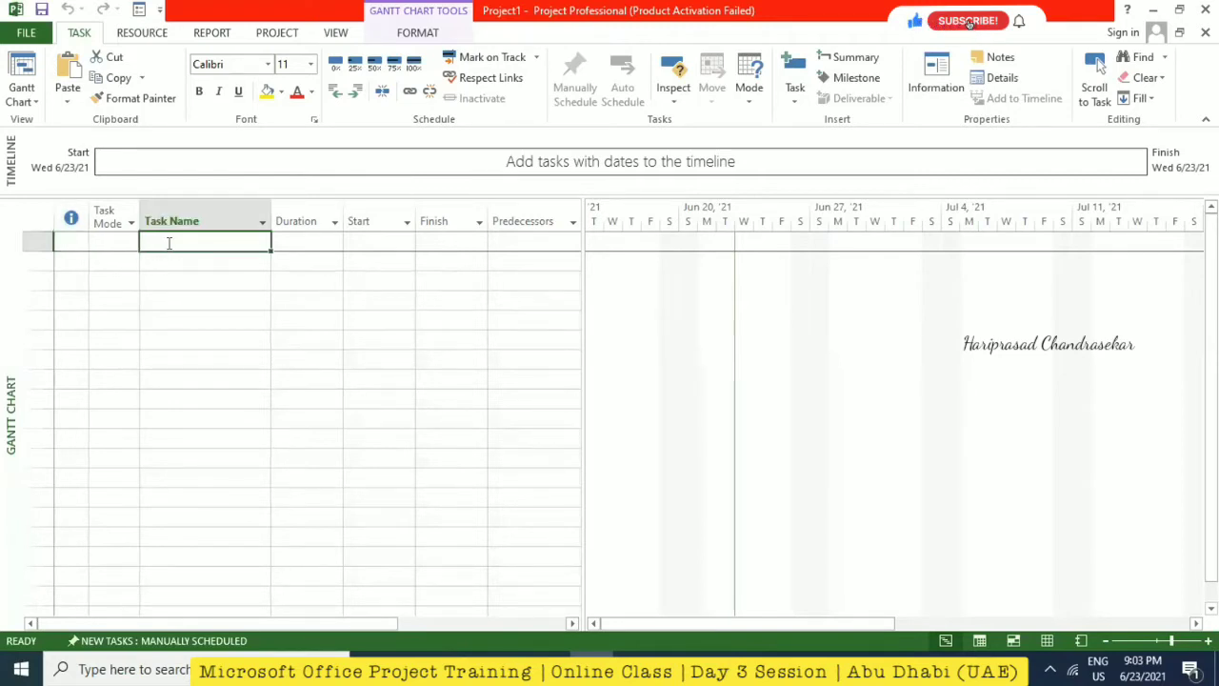
text(Sta)
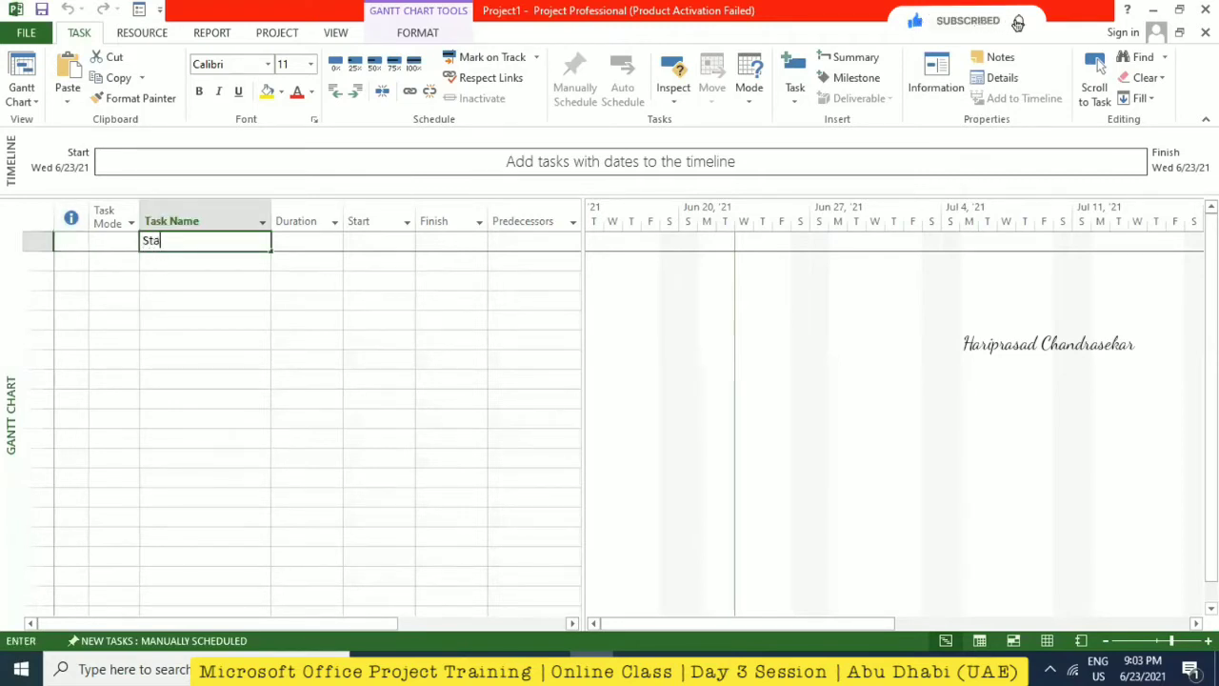
text(rt Analy)
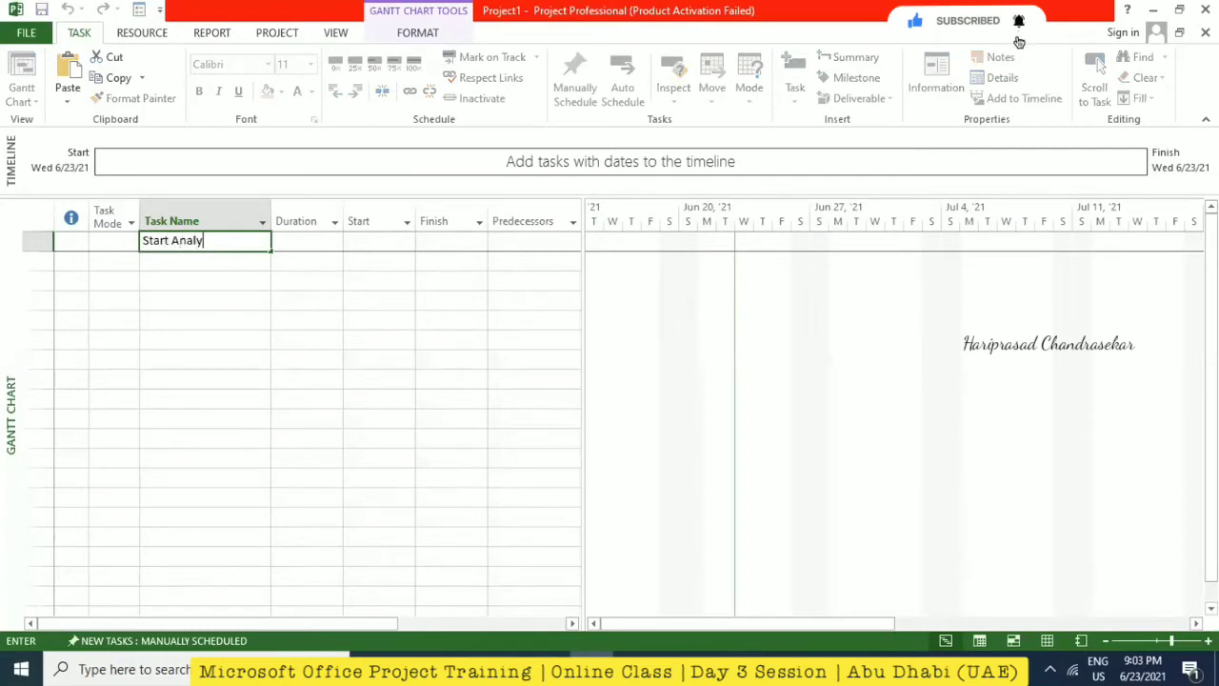
text(sis Design)
key(Return)
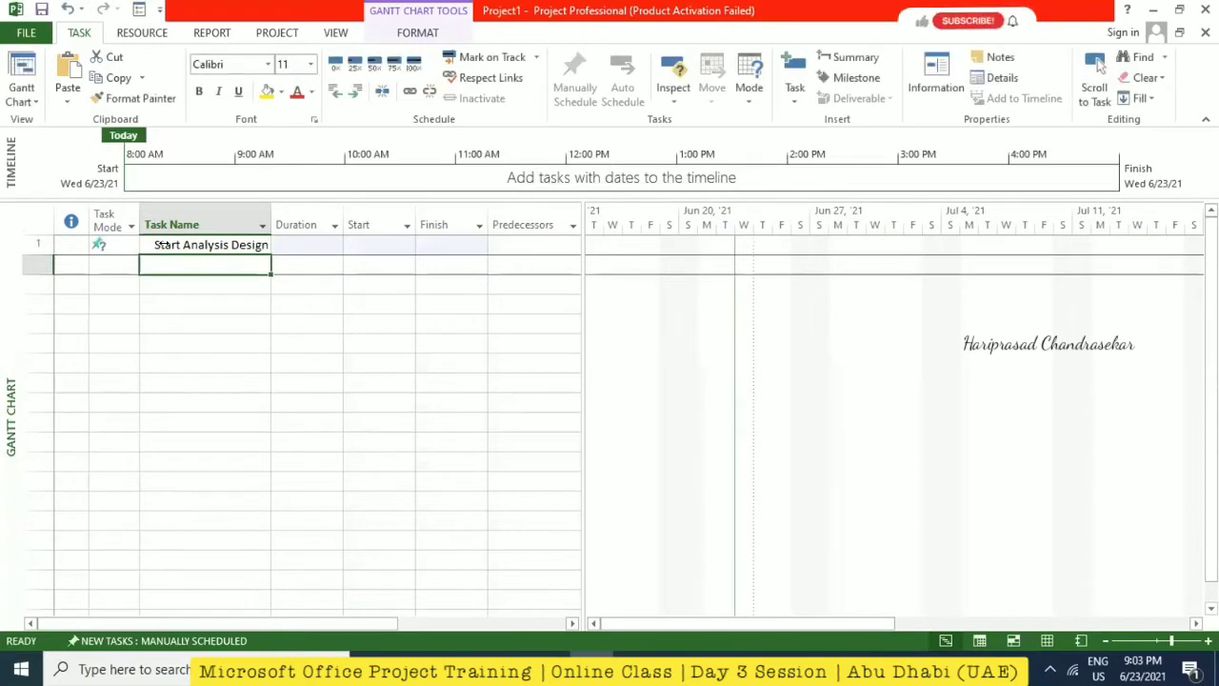
- Add the tasks Update Process and System Design below Start Analysis Design
text(Updat)
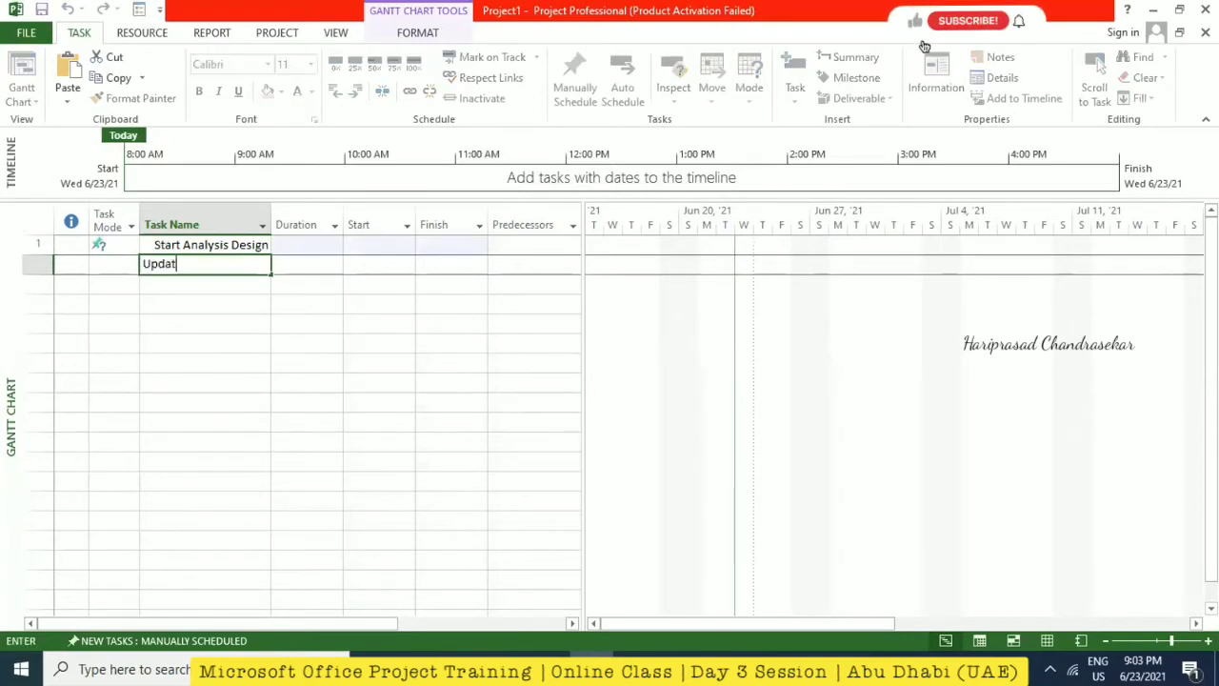
text(e Pr)
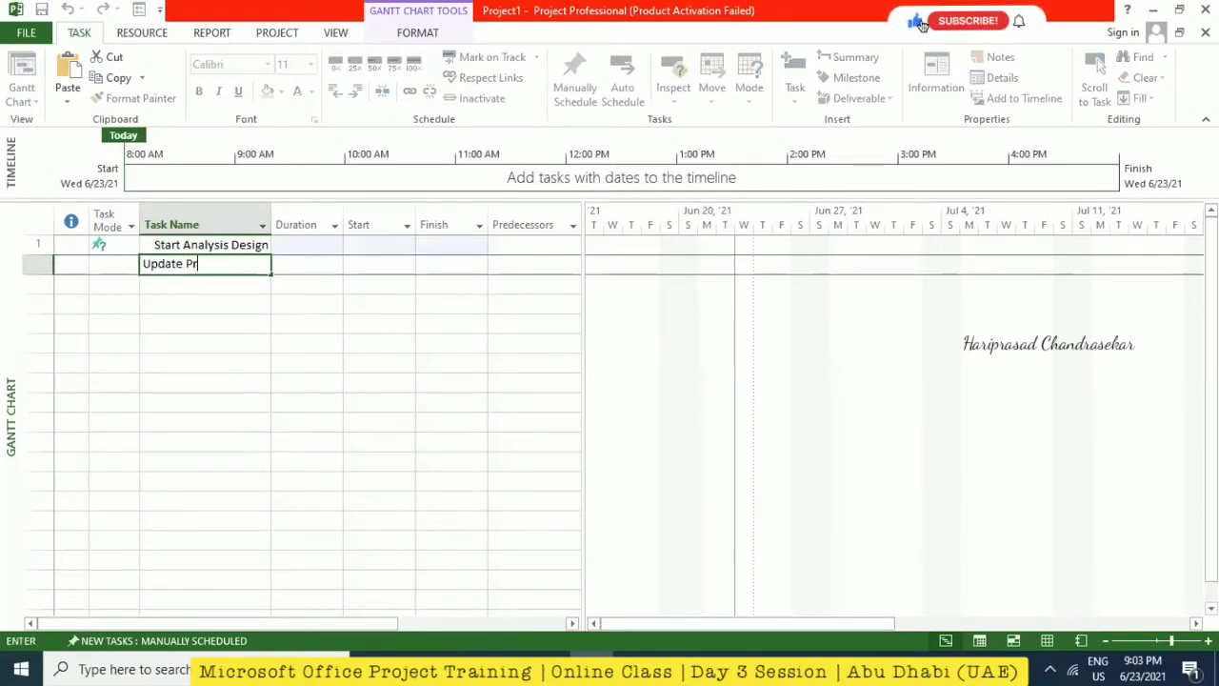
text(ocess)
key(Return)
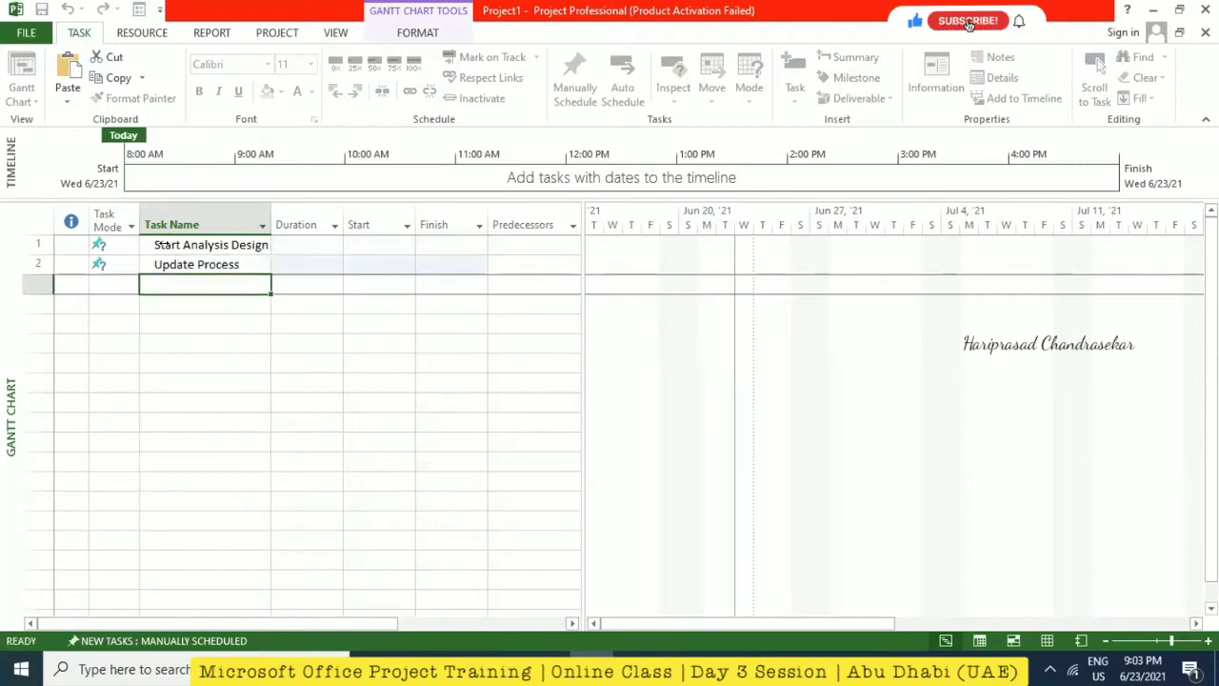
text(System )
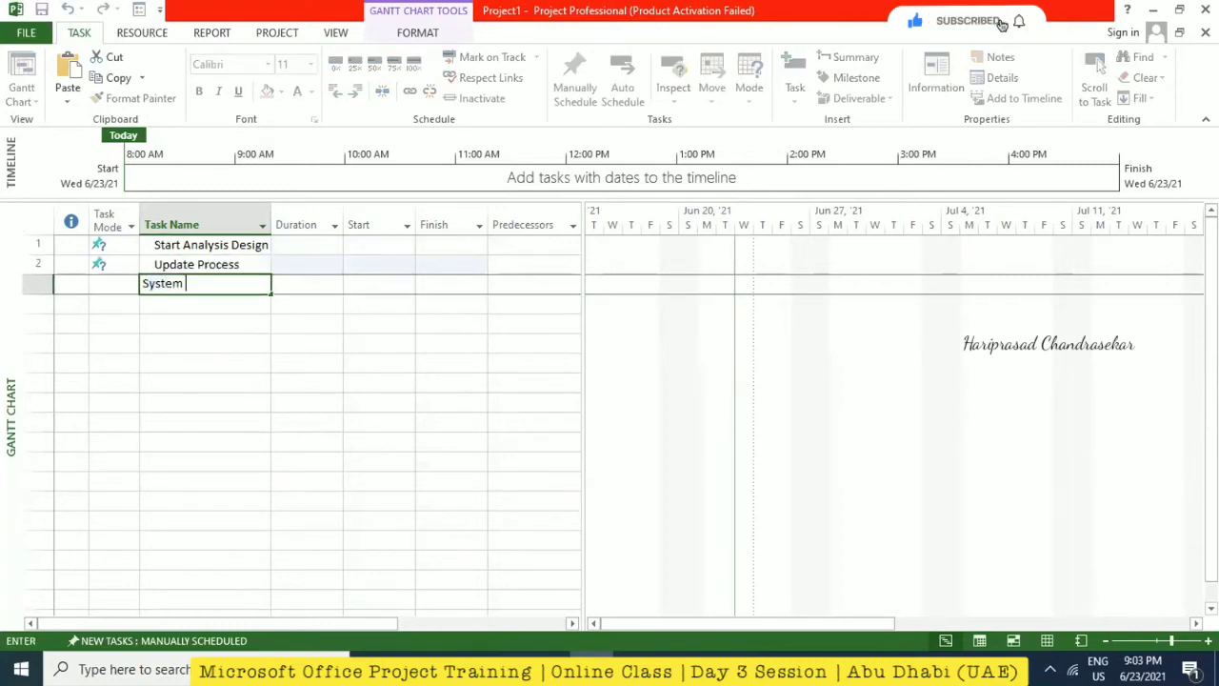
text(Design)
key(Return)
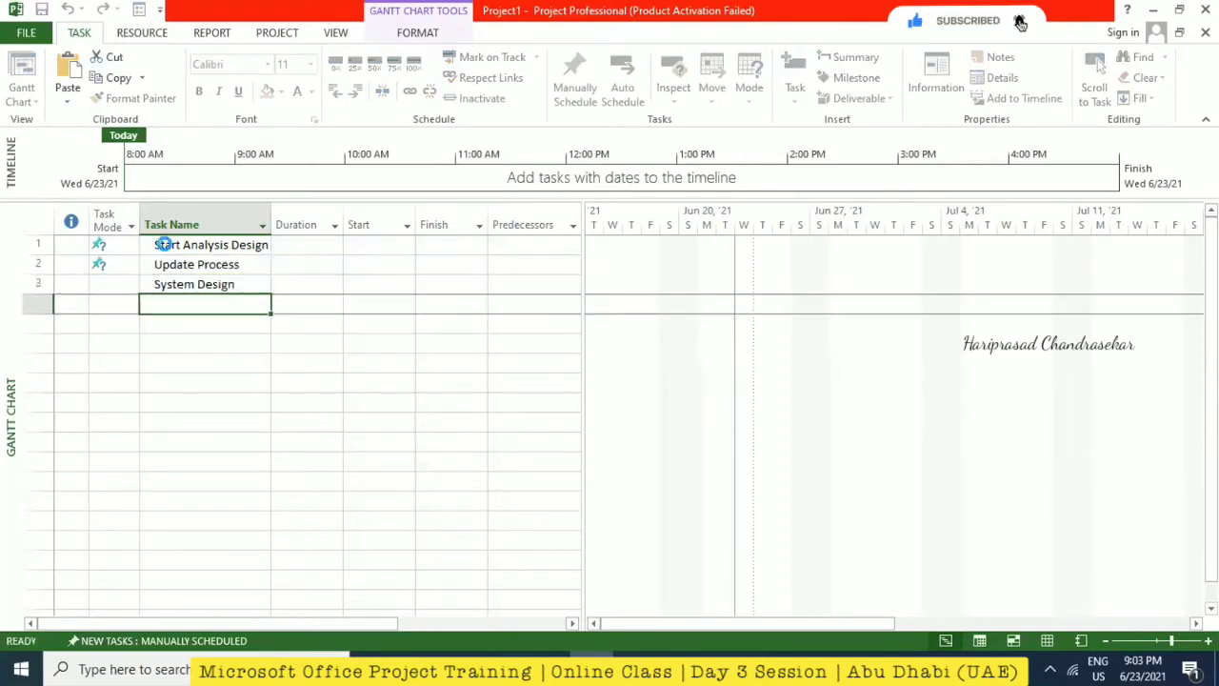
- Add the tasks Hardware Design and Software Design below System Design
text(Har)
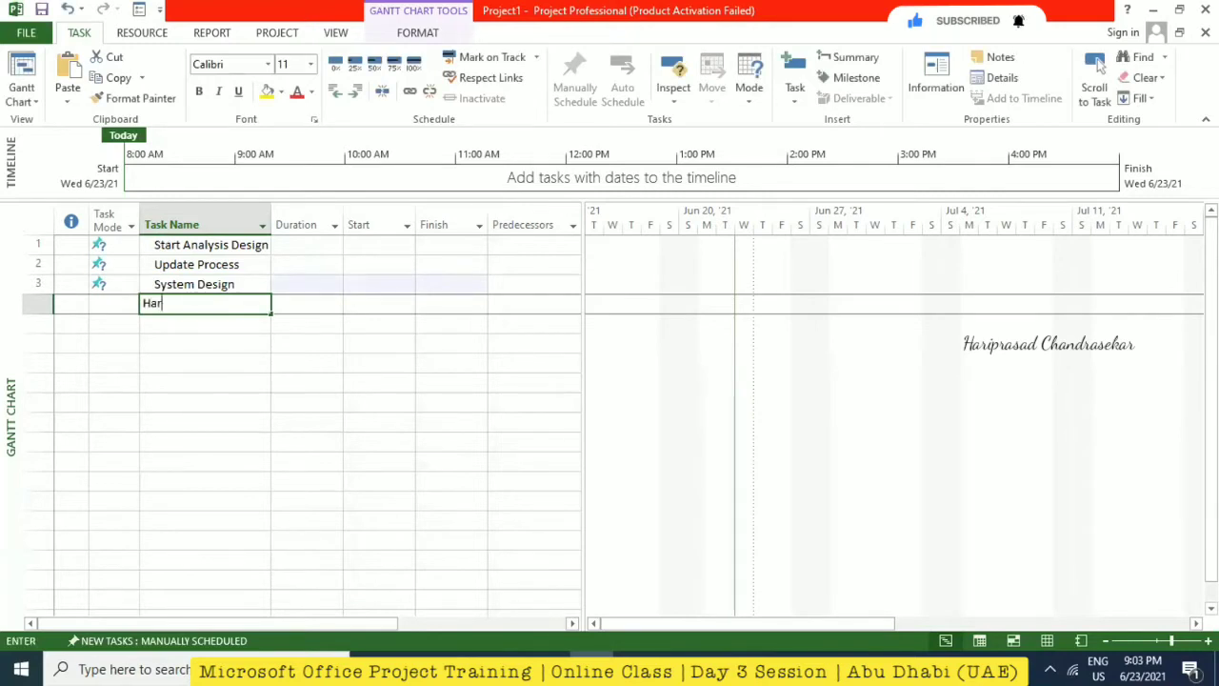
text(dware De)
key(BackSpace)
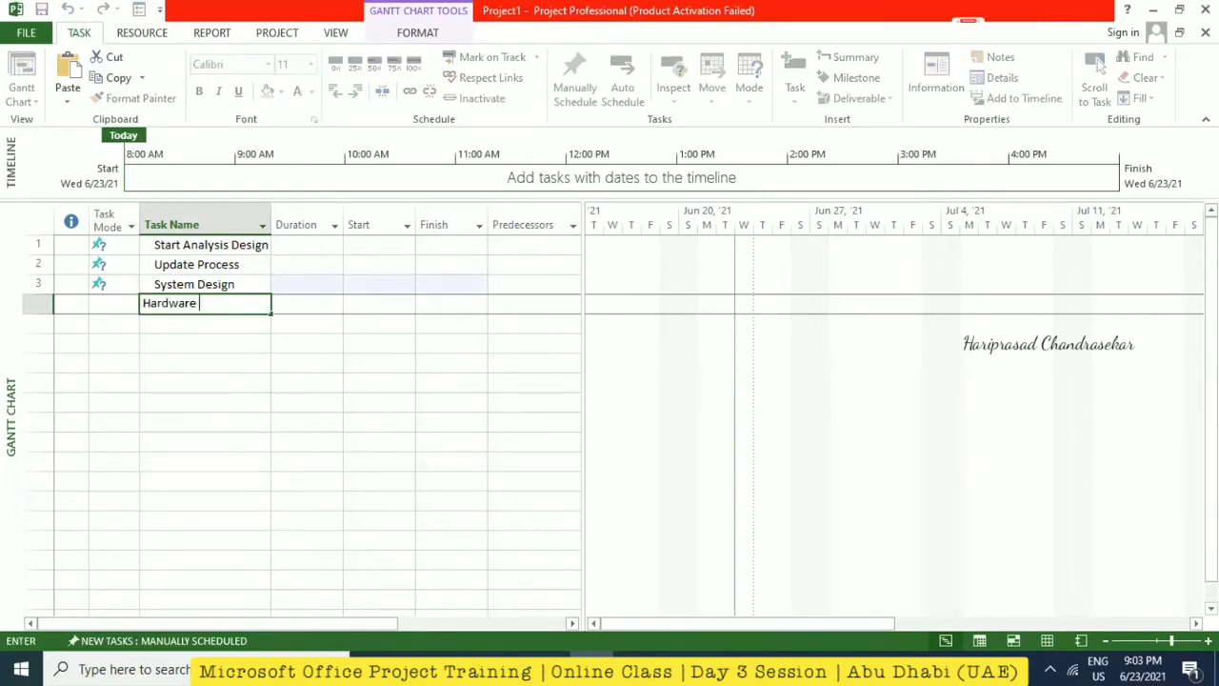
text(Design)
key(Return)
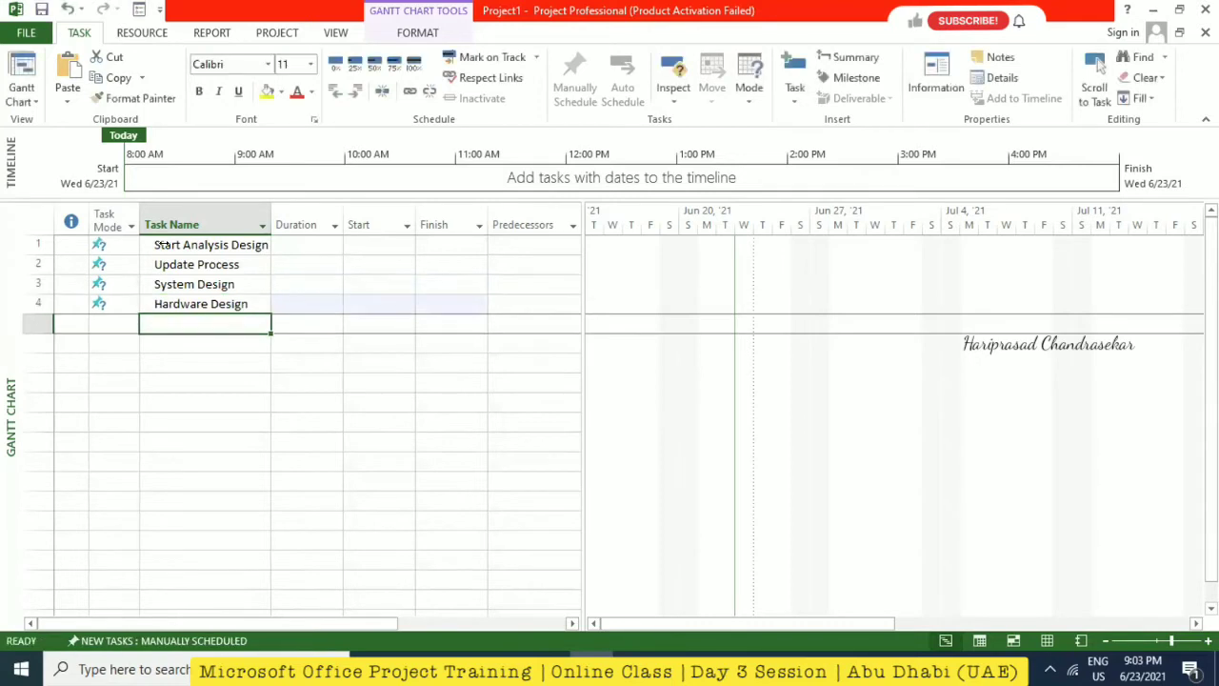
text(So)
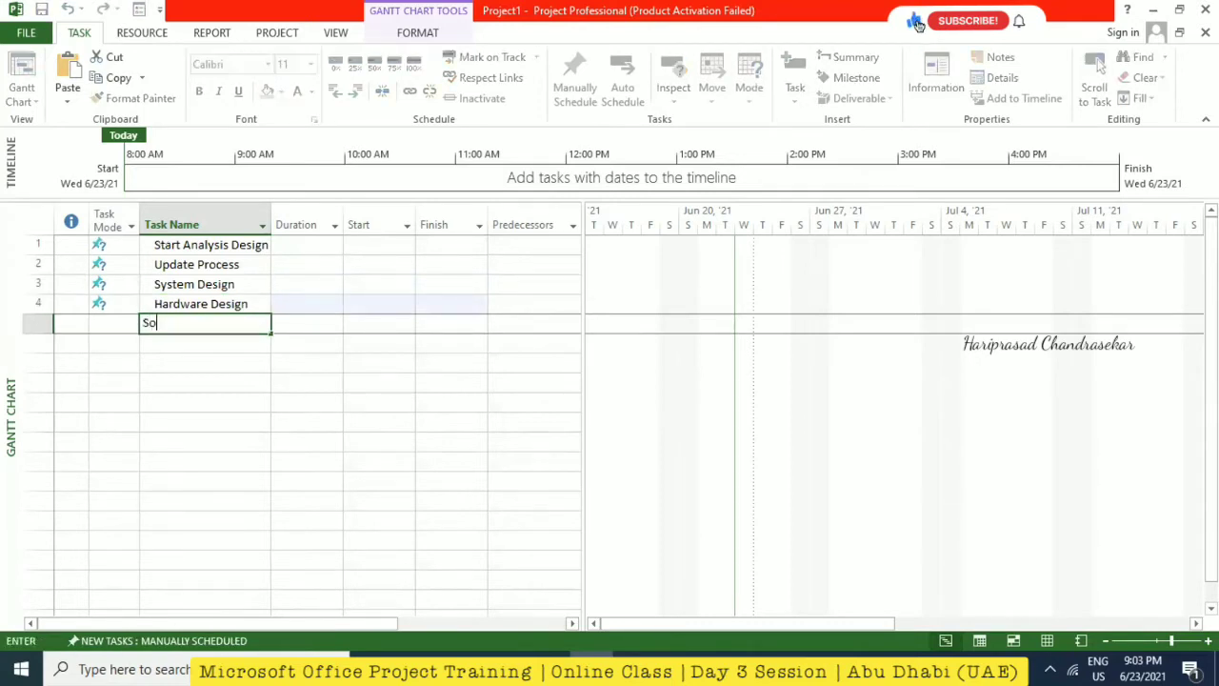
text(ftware Design)
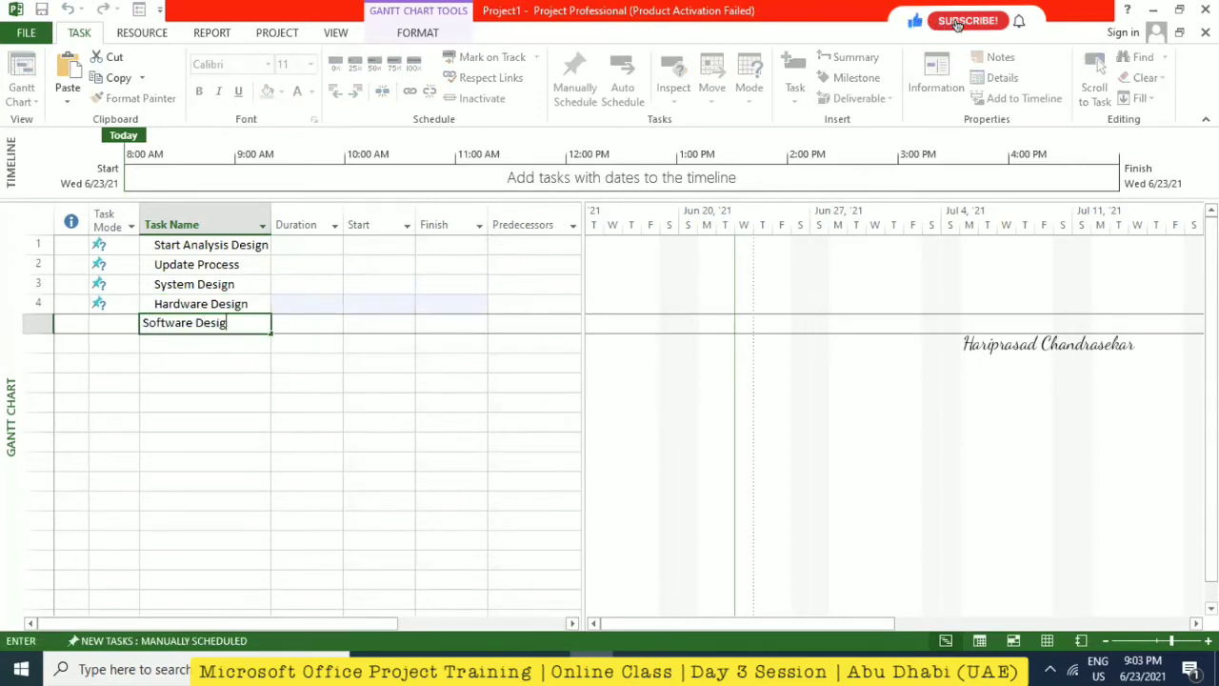
key(Escape)
key(Return)
- Add the tasks Modularity and Analyze Structure of its Data as tasks 6 and 7
text(Mod)
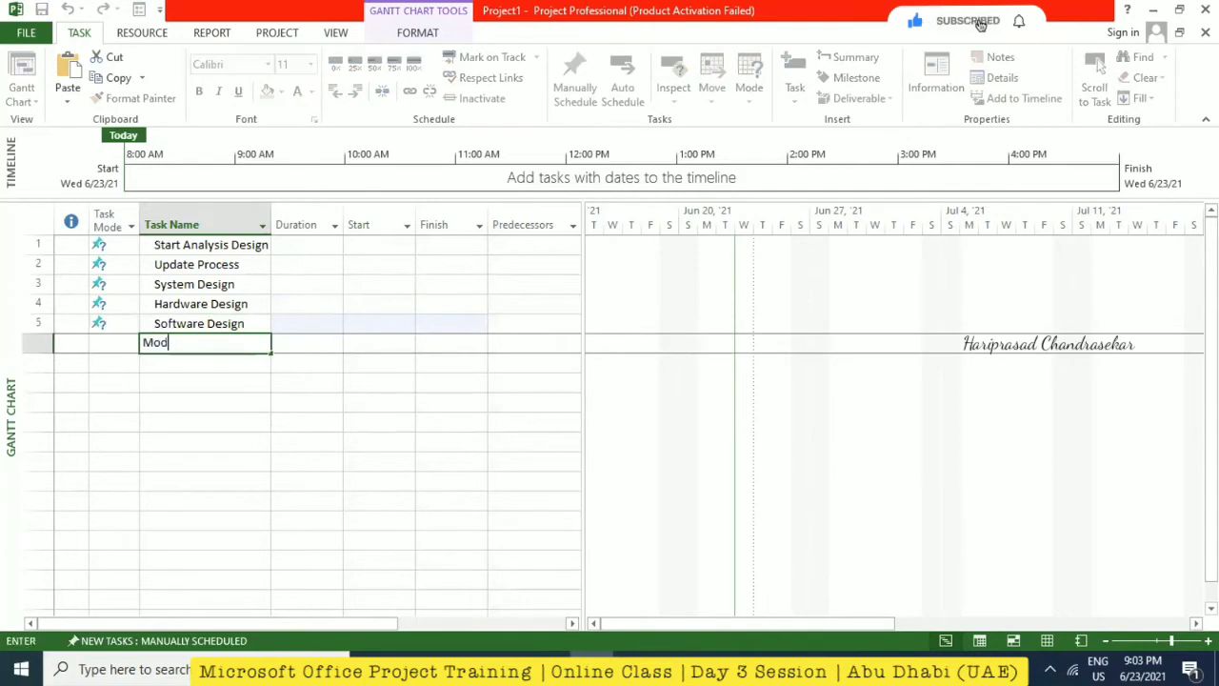
text(ularity)
key(Return)
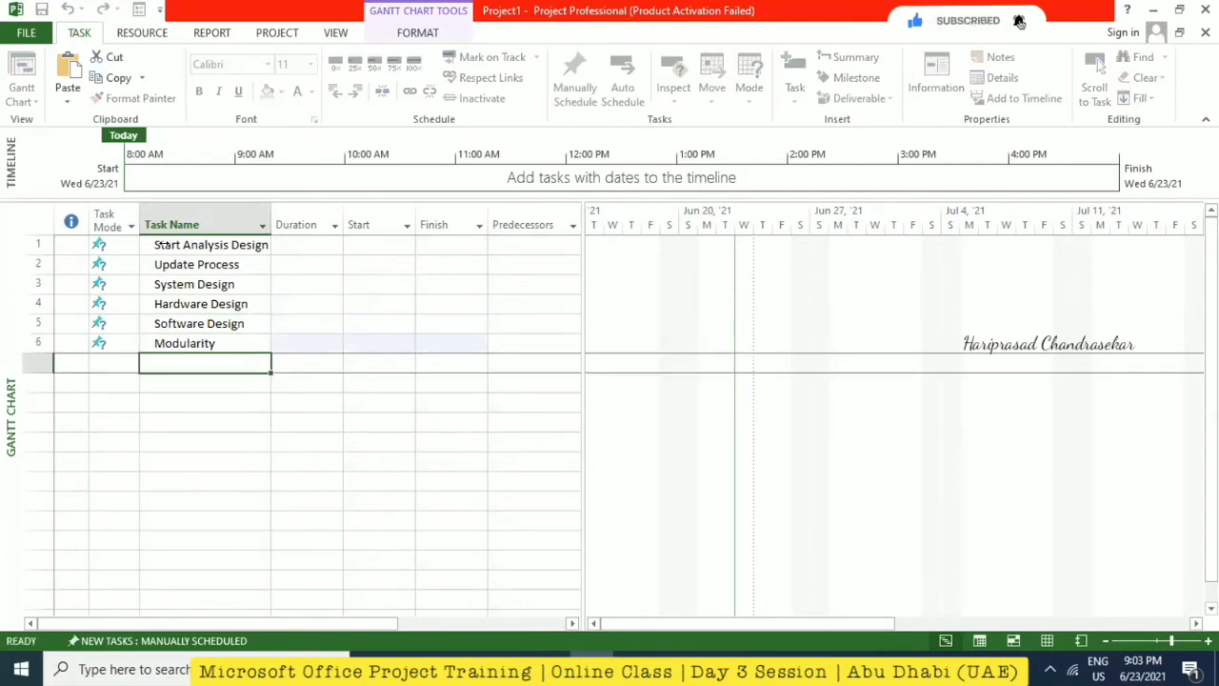
text(Analyze Structure )
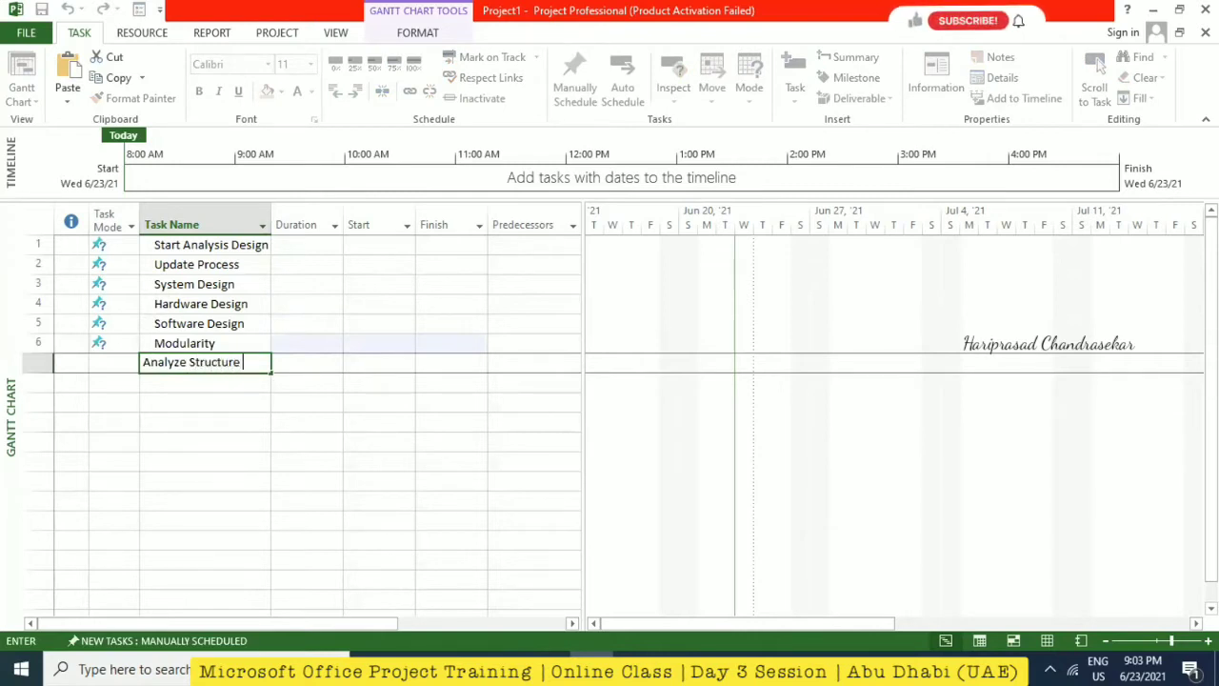
text(of its Data)
key(Return)
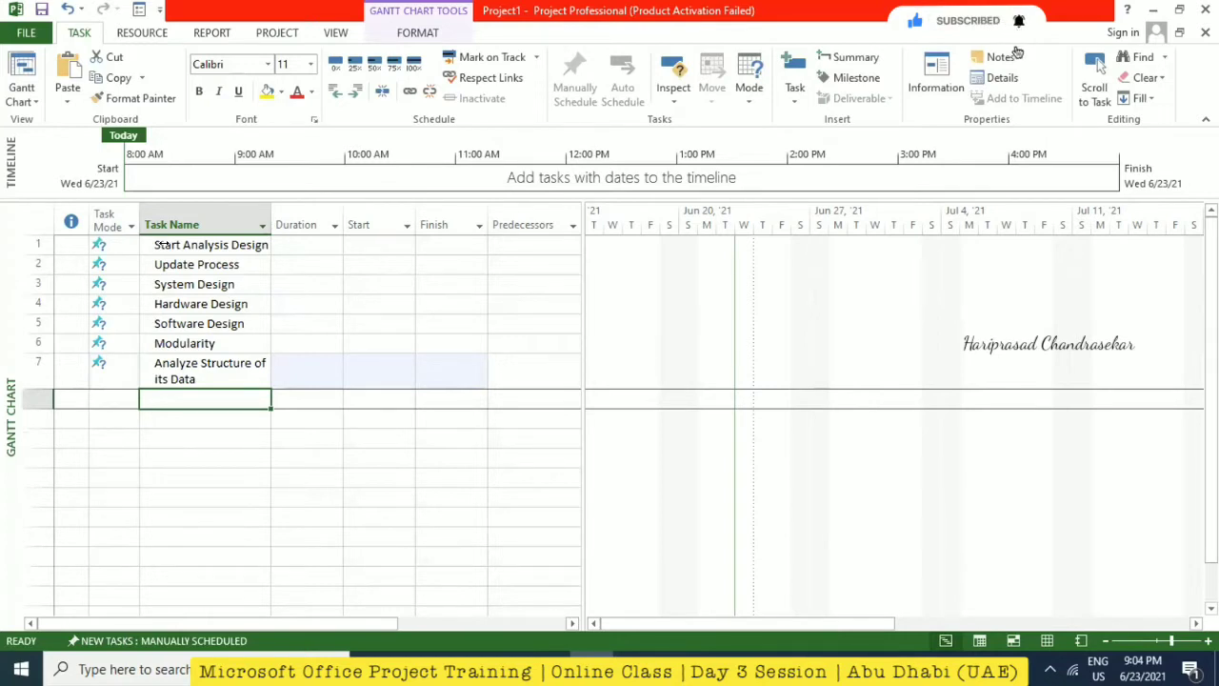
- Add the tasks Software Procedure and Software Architecture as tasks 8 and 9
text(Software)
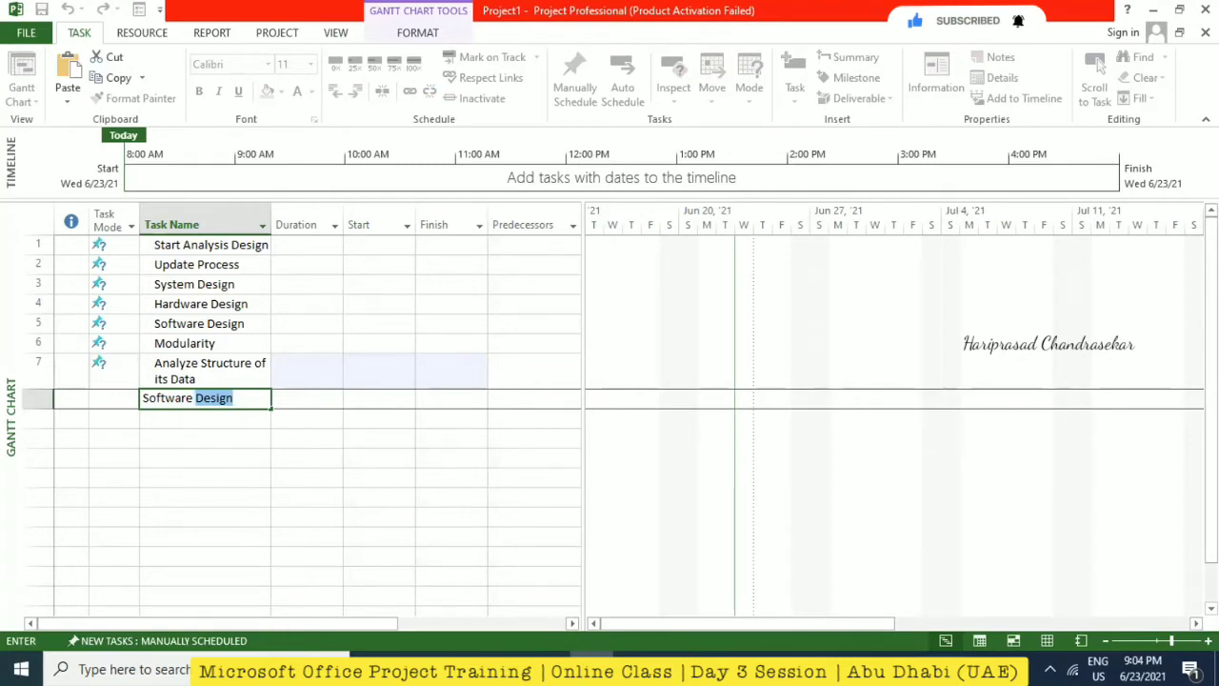
text(Procedure)
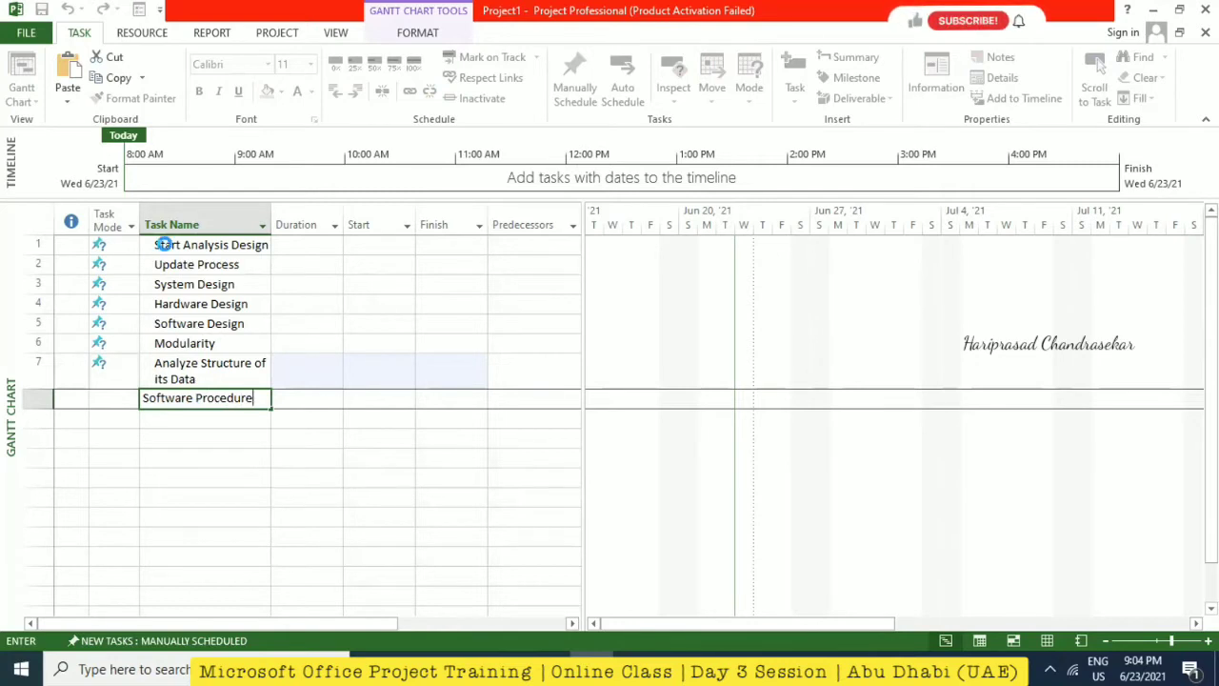
key(Return)
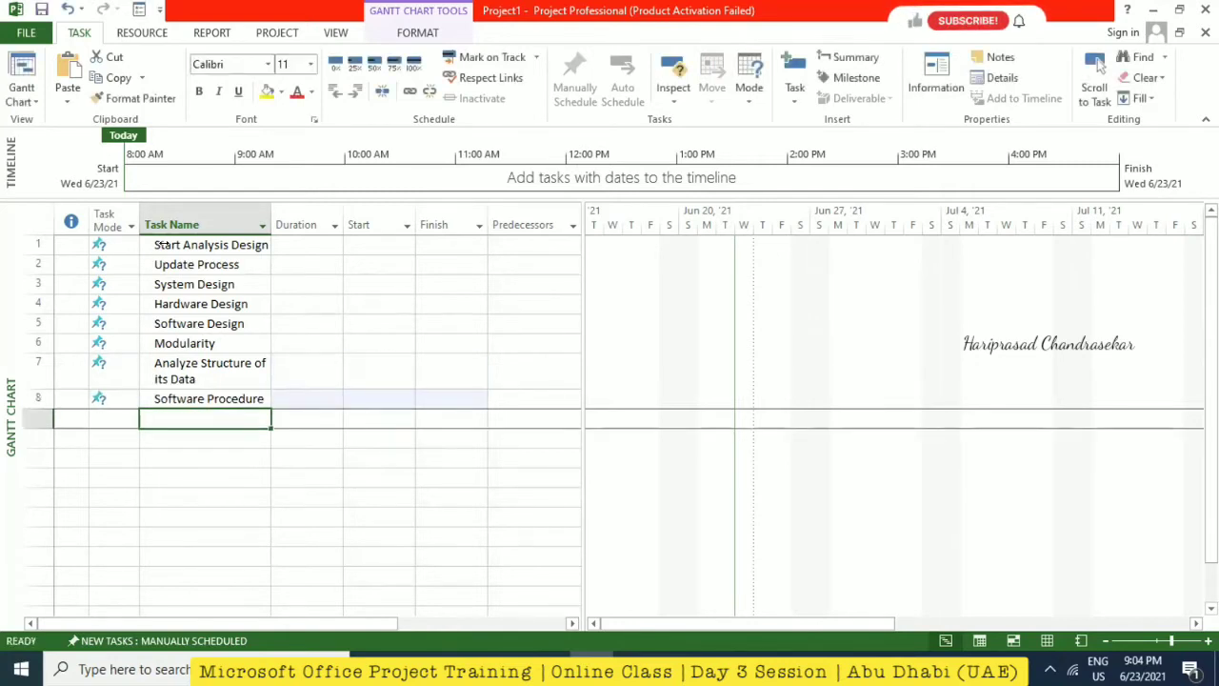
text(Software )
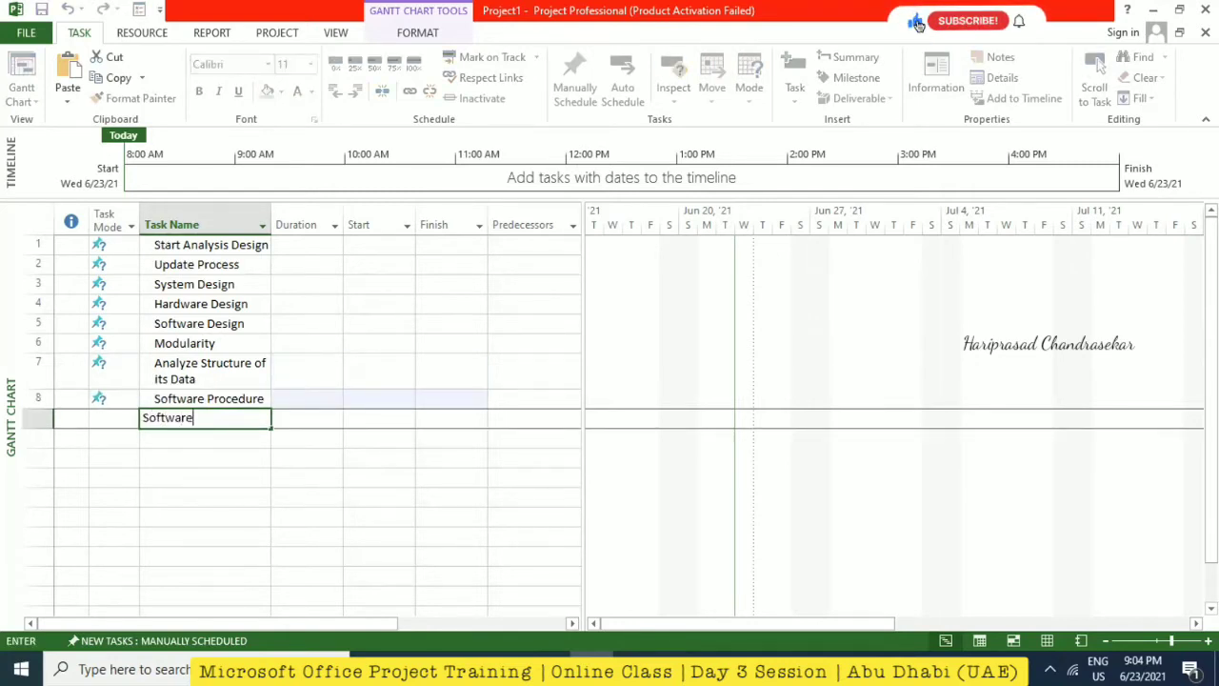
text(Architecture)
key(Return)
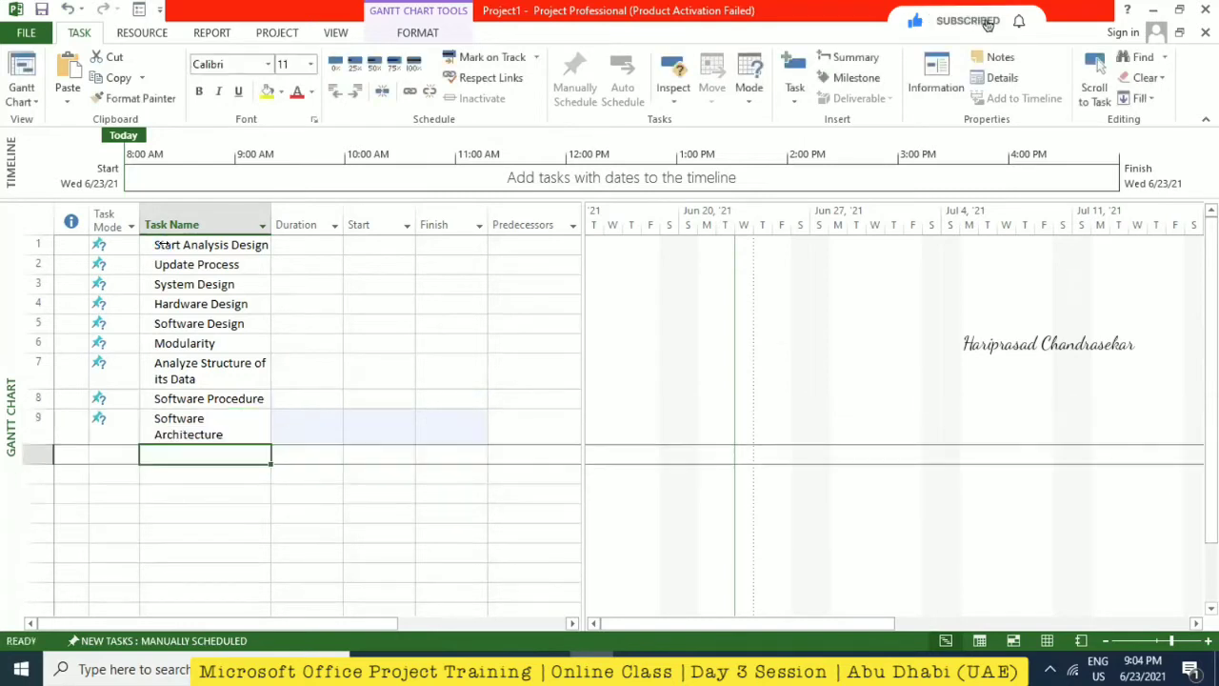
- Add the tasks Coding Design and Integration Testing below Software Architecture
text(Codi)
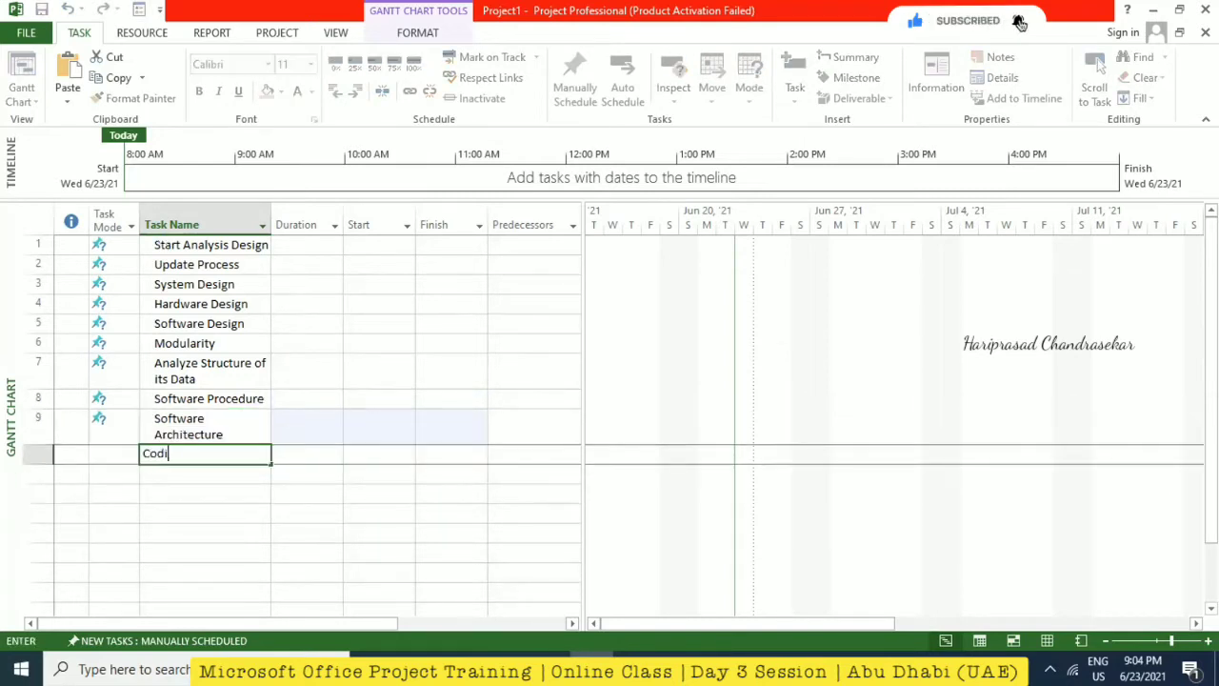
text(ng Design)
key(Return)
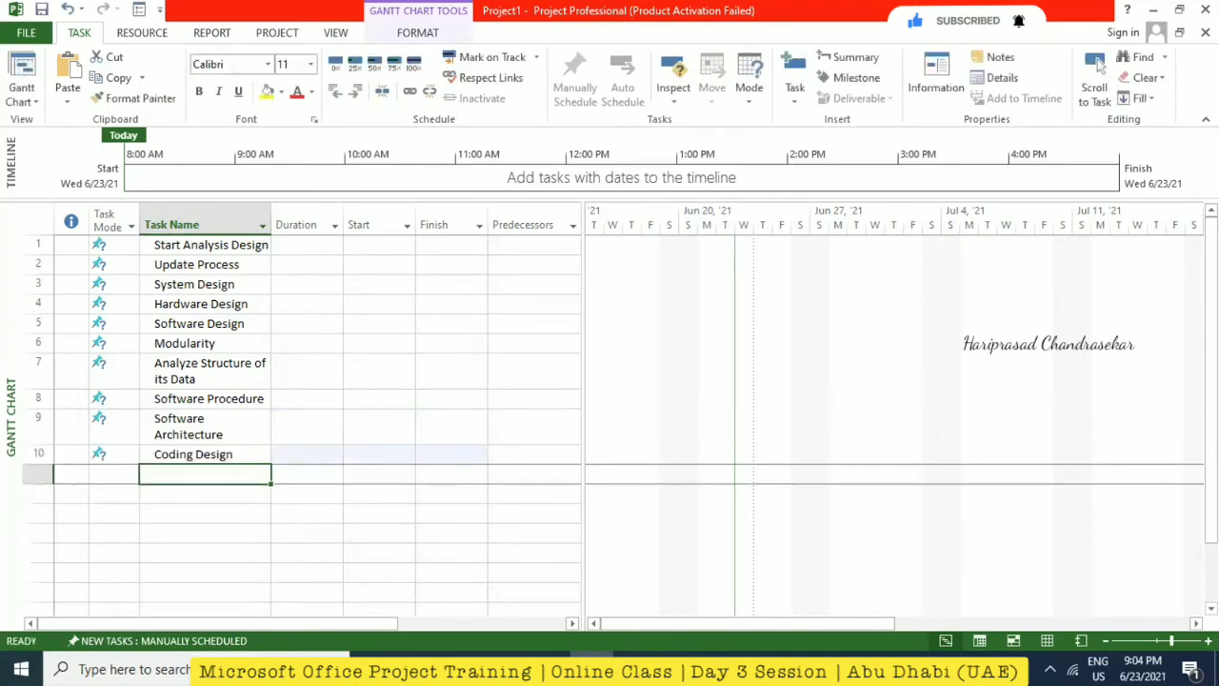
text(Integration )
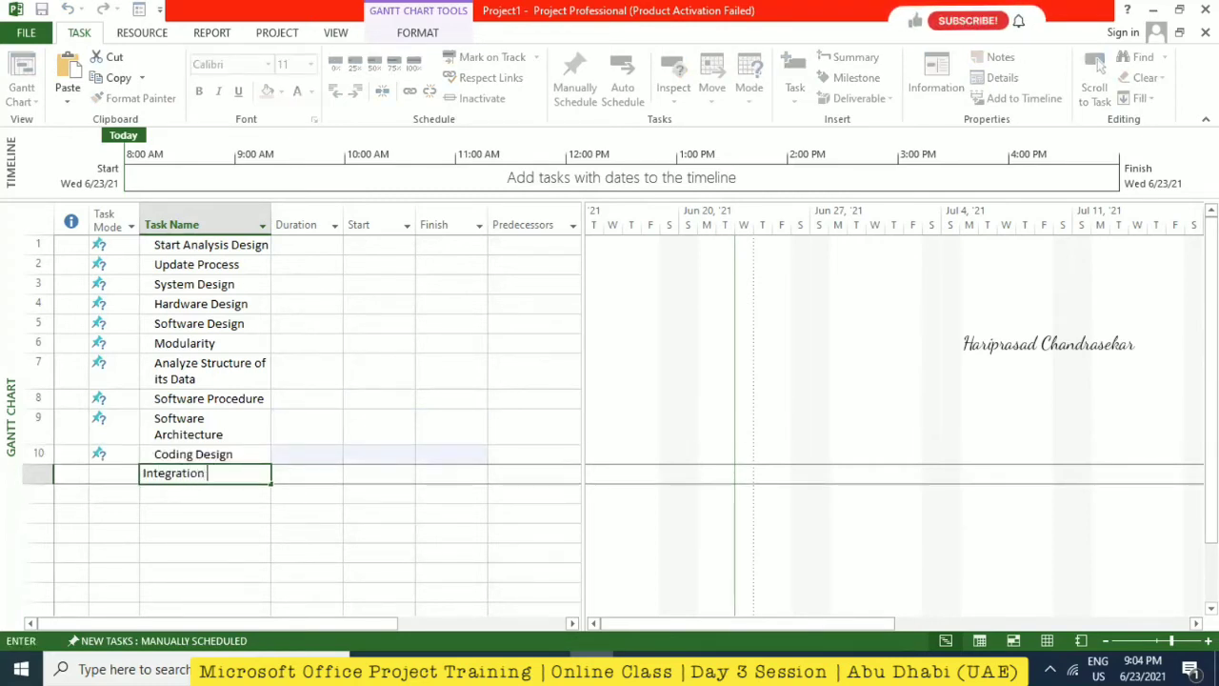
text(Testing)
key(Return)
- Add the tasks Alpha Testing and Beta Testing below Integration Testing
text(Al)
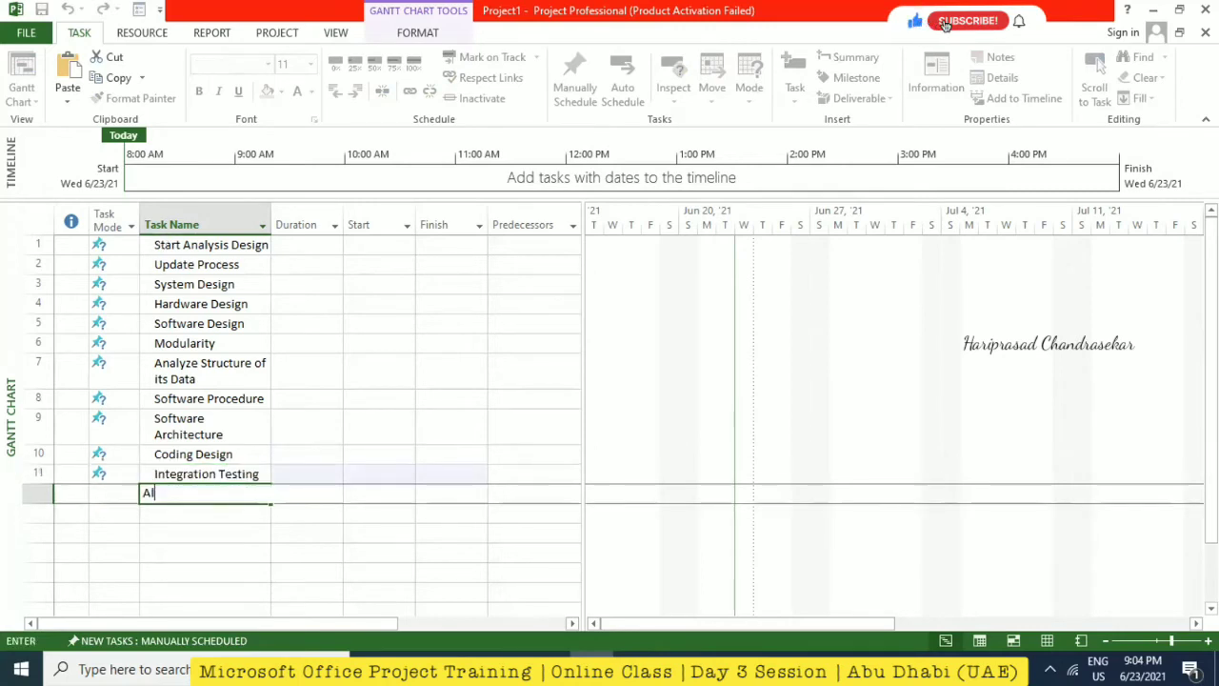
text(pha Testin)
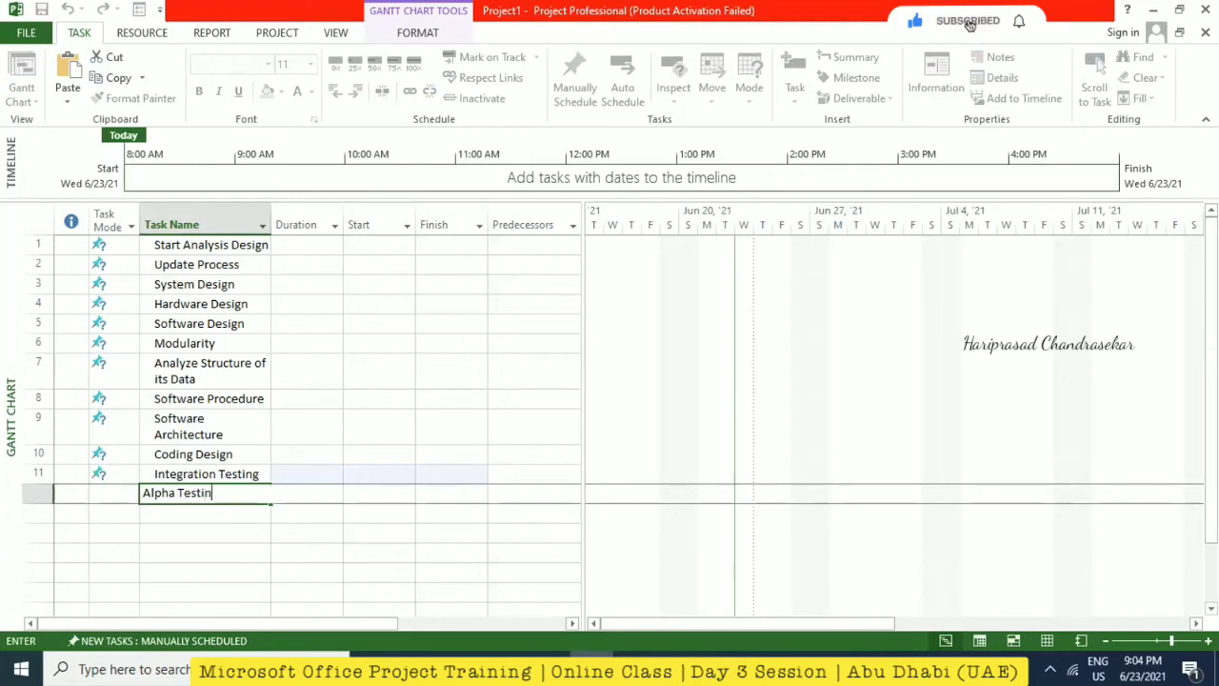
text(g)
key(Return)
text(Be)
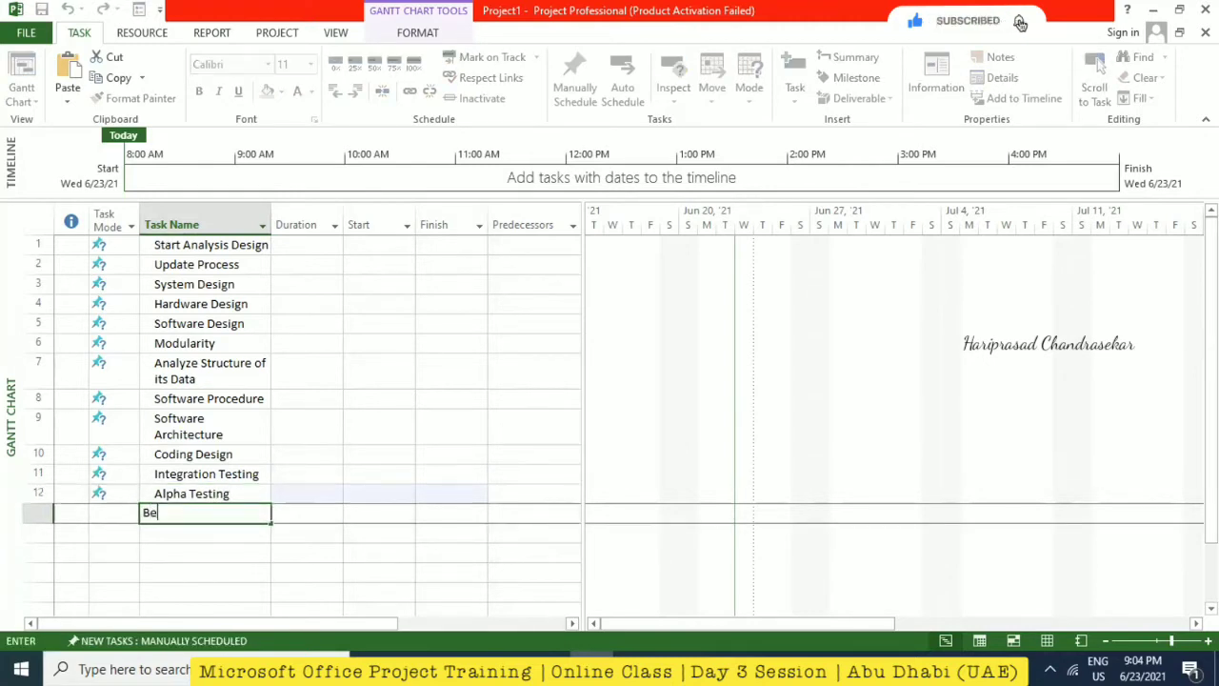
text(ta Testing)
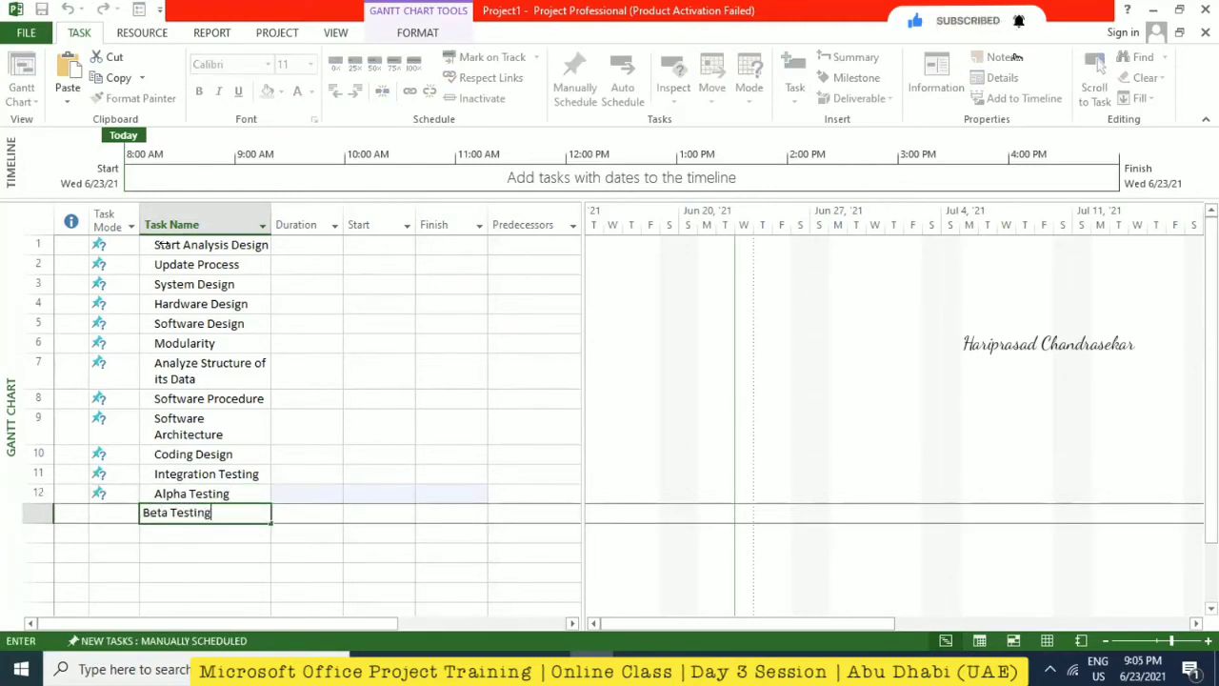
key(Return)
- Add the tasks System Verification and Software Verification below Beta Testing
text(System V)
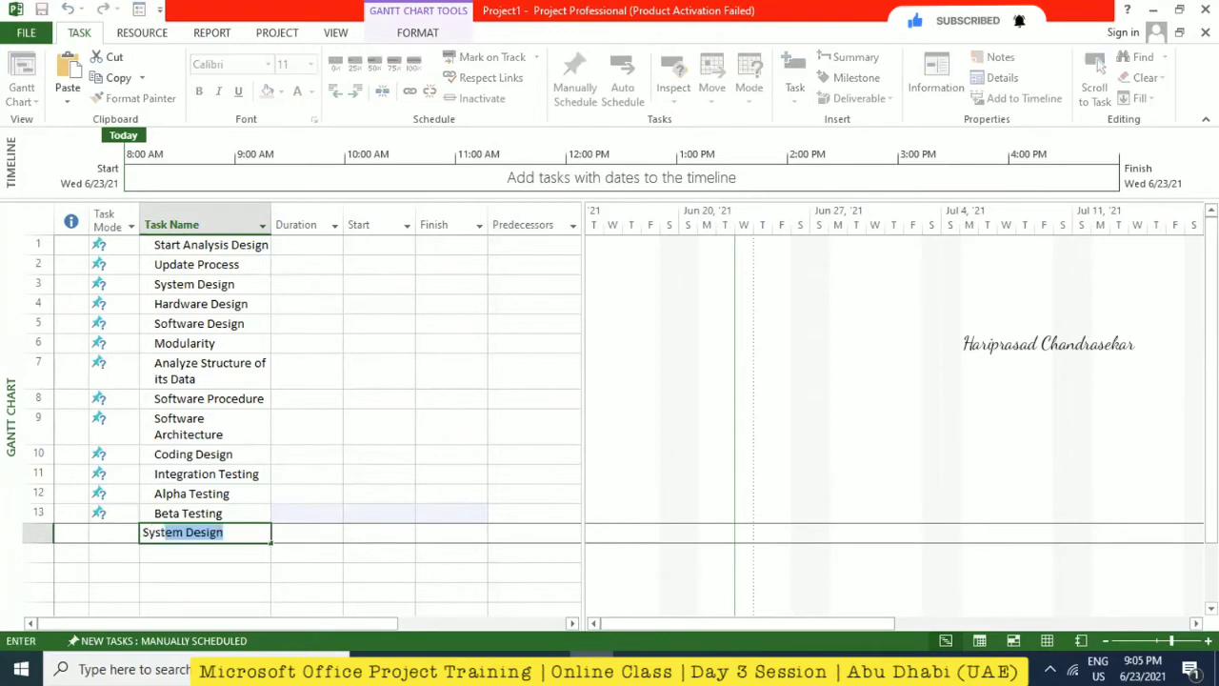
text(erification)
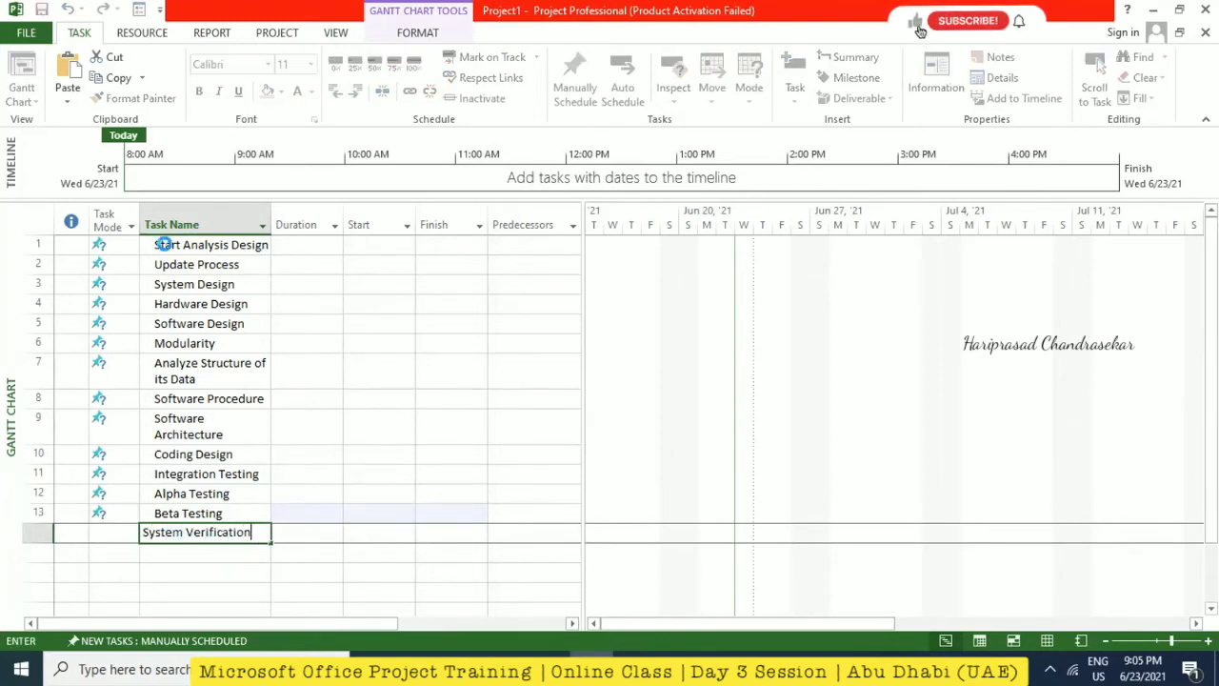
key(Return)
text(Software)
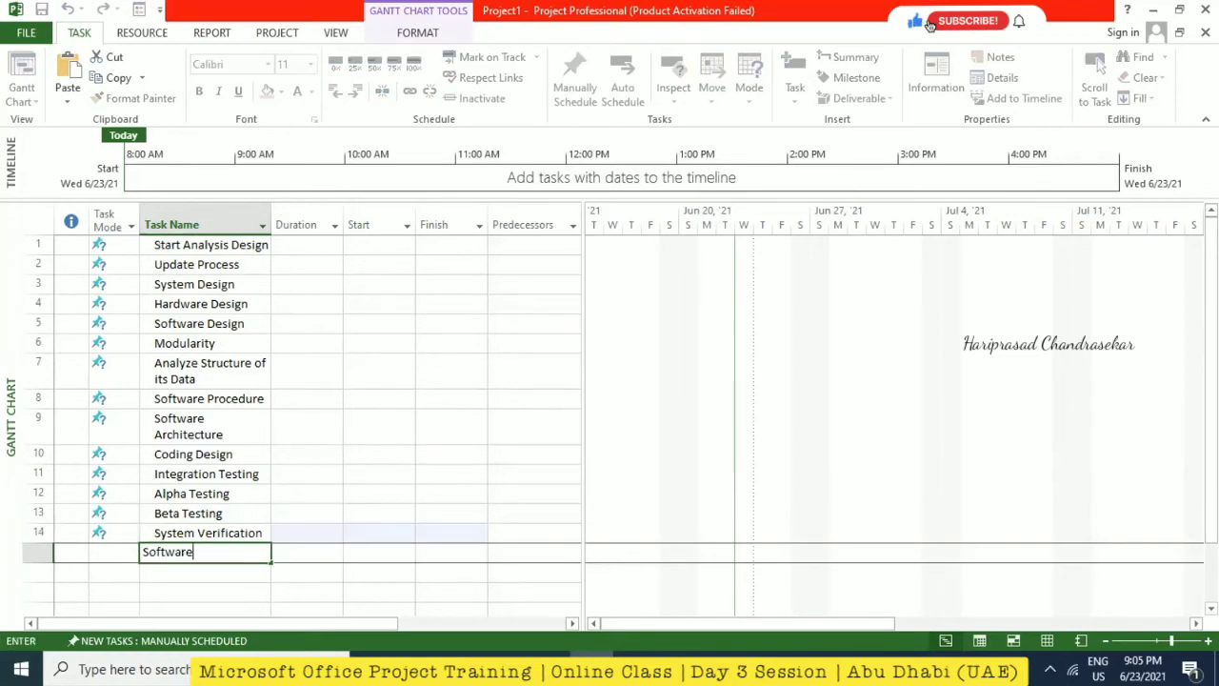
text( Verification)
key(Return)
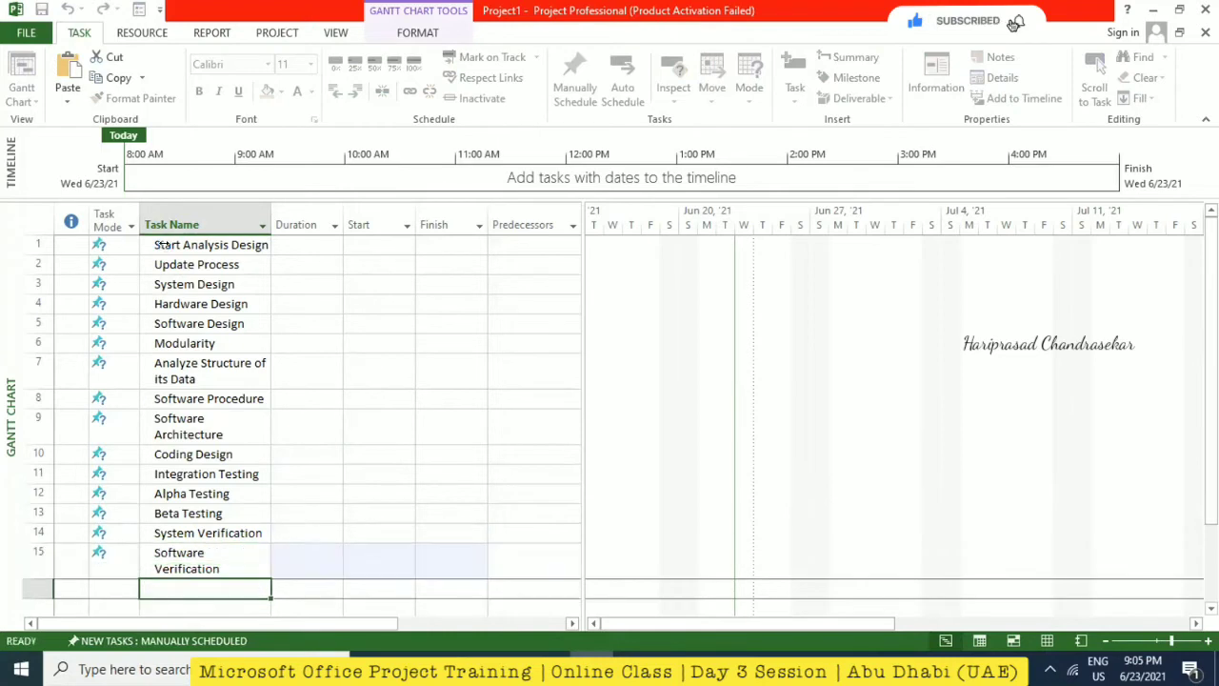
- Add a closing task named End below Software Verification
text(Enf)
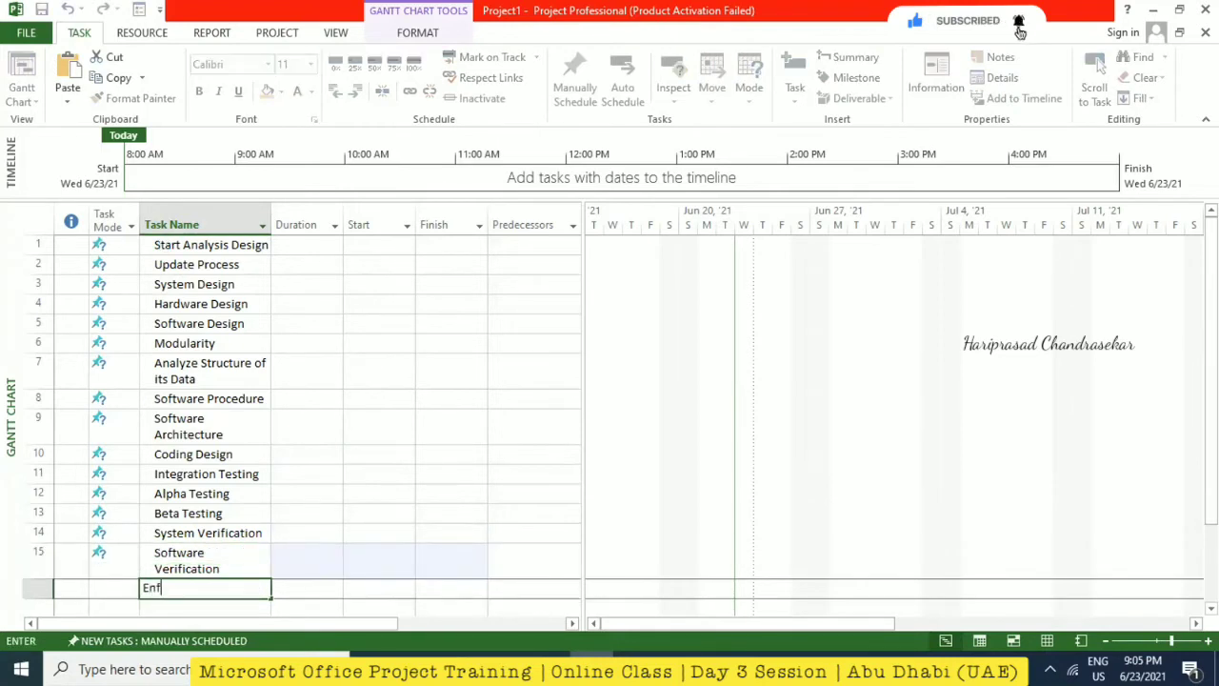
key(BackSpace)
key(BackSpace)
key(BackSpace)
text(End)
key(Return)
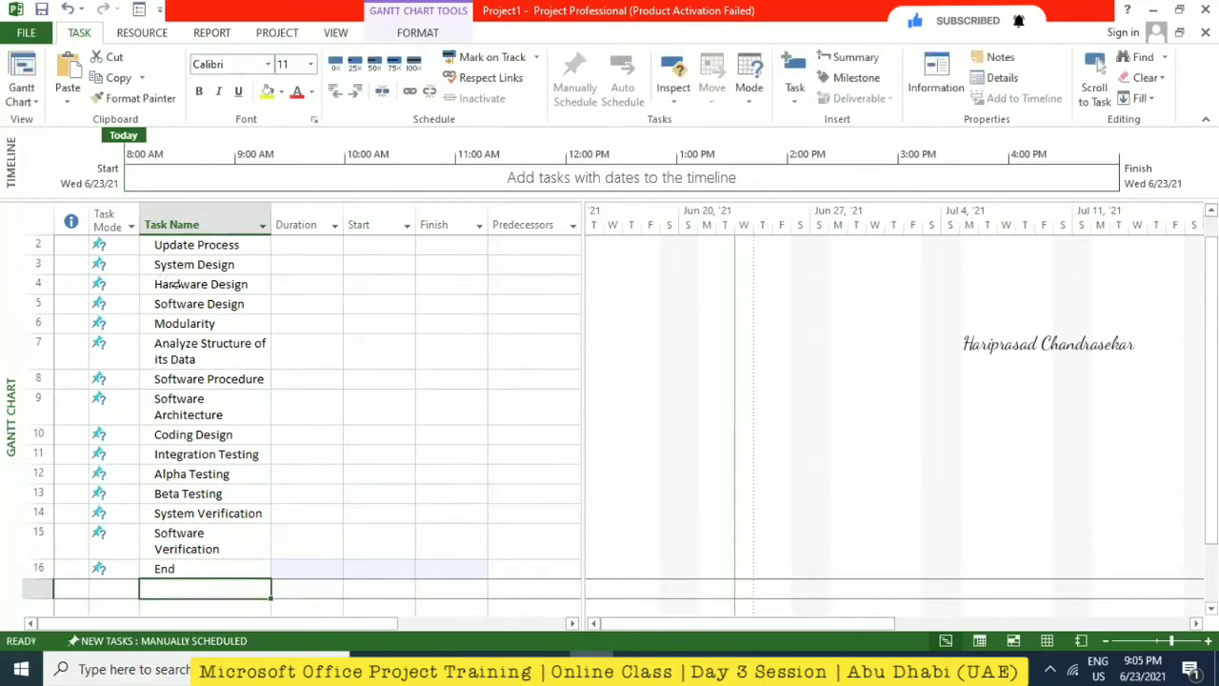
- Set the durations of Start Analysis Design, Update Process, System Design and Hardware Design to 0, 5, 6 and 9 days
scroll(196, 281, up, 1)
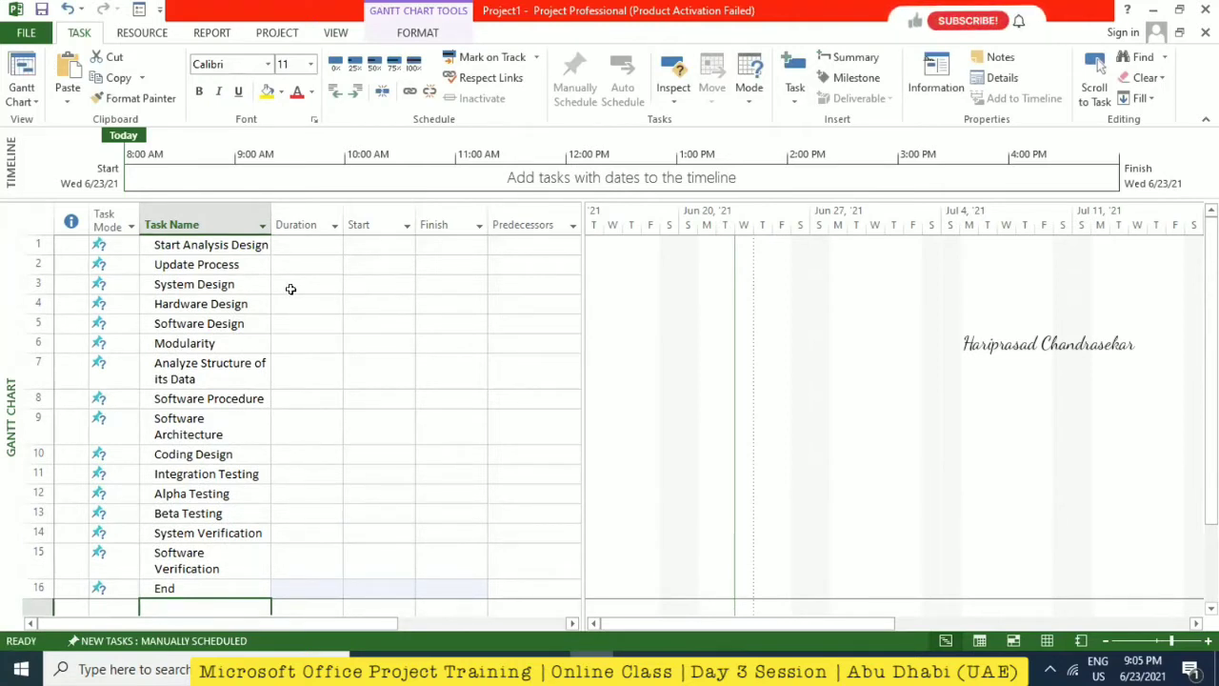
click(313, 244)
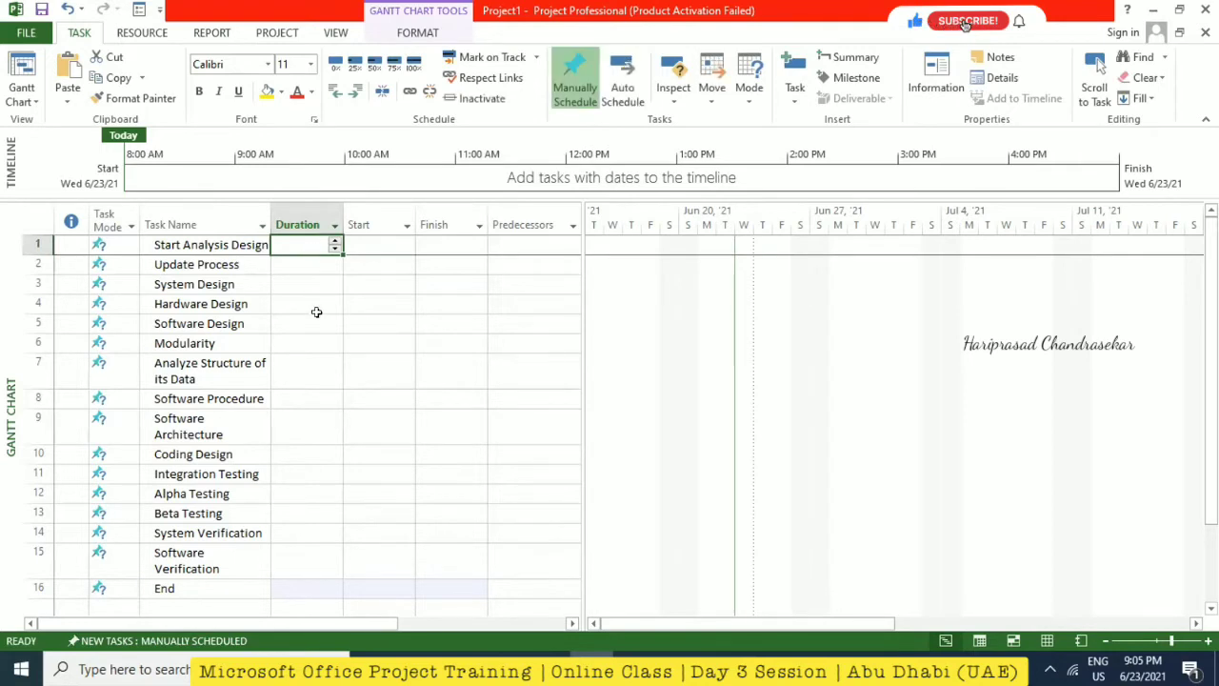
text(0)
key(Return)
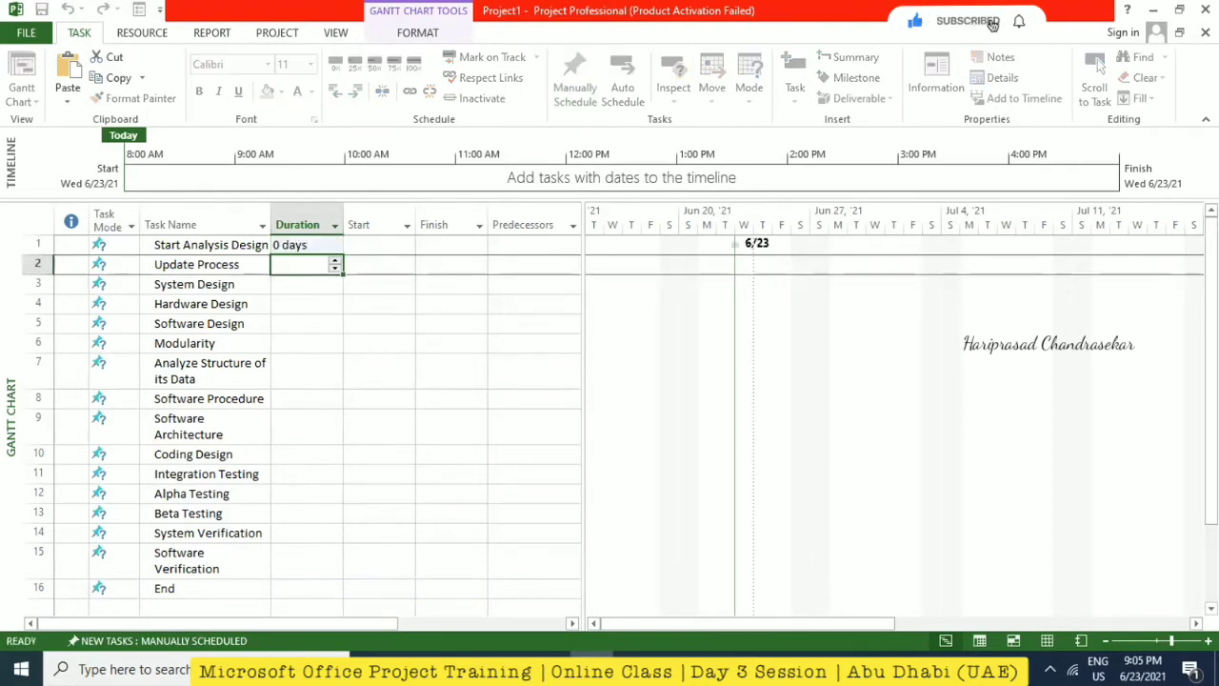
text(5)
key(Return)
text(6)
key(Return)
text(9)
key(Return)
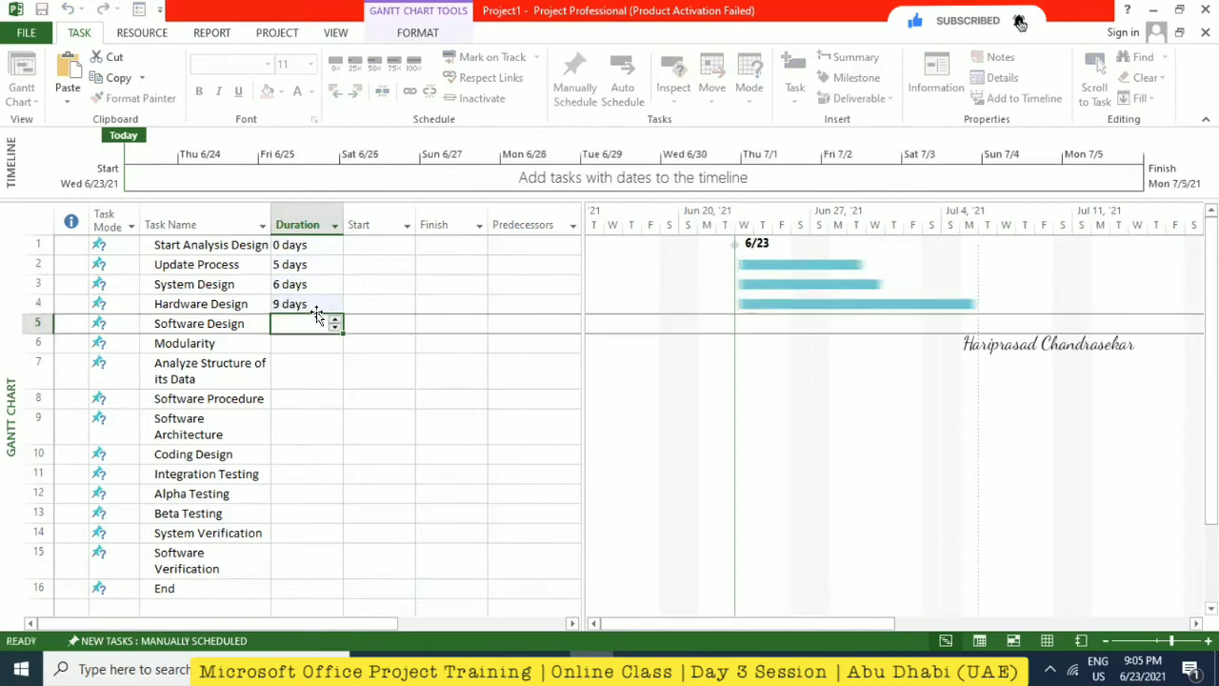
- Set the durations of Software Design, Modularity and Analyze Structure of its Data to 6, 5 and 6 days
text(6)
key(Return)
text(5)
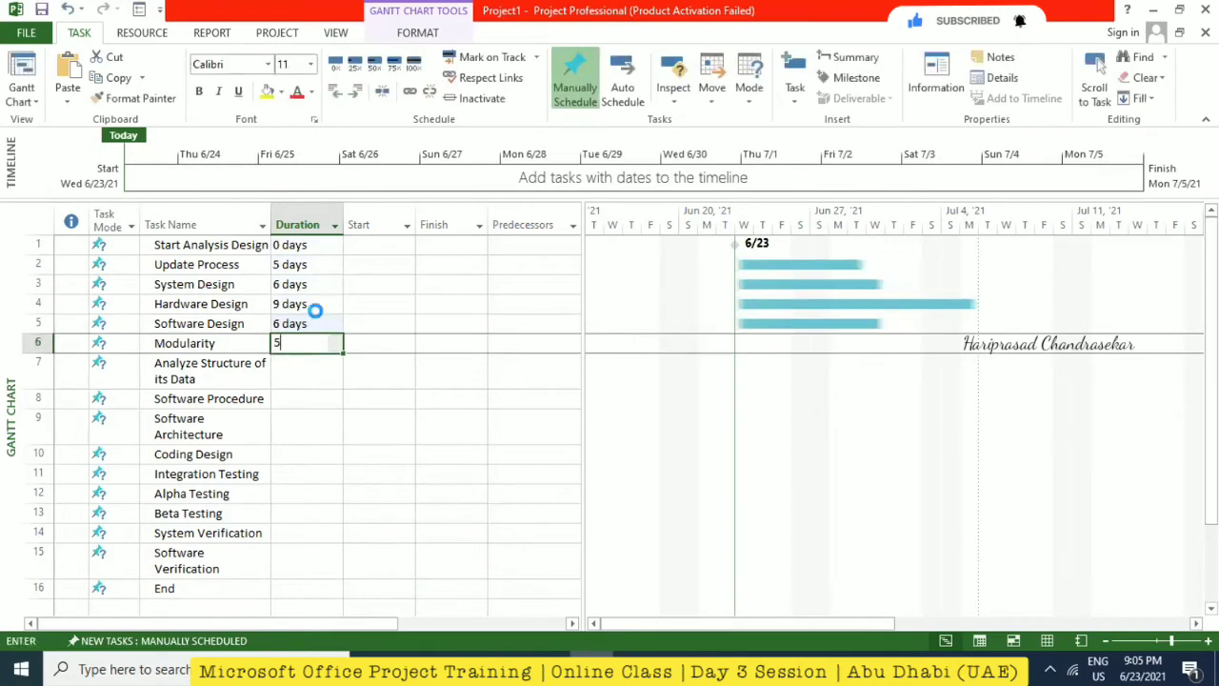
key(Return)
text(6)
key(Return)
- Set the durations of Software Procedure, Software Architecture, Coding Design and Integration Testing to 1, 3, 25 and 19 days
text(1)
key(Return)
text(3)
key(Return)
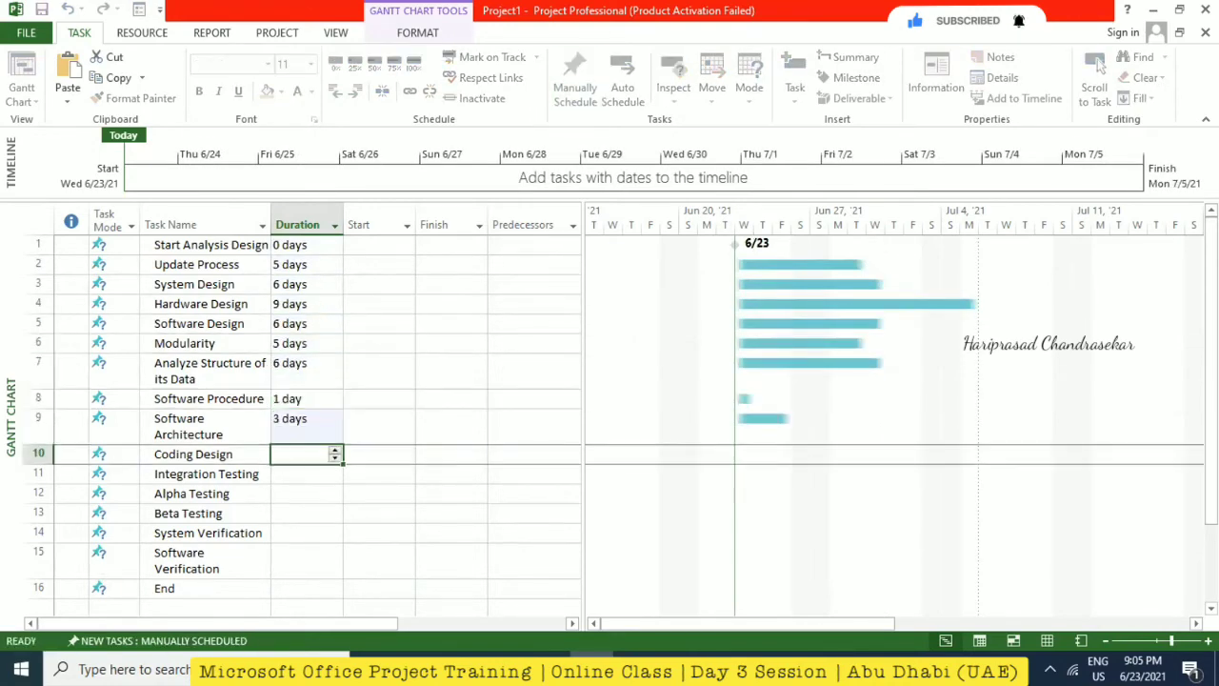
text(25)
key(Return)
text(19)
key(Return)
- Set the duration of Alpha Testing to 5 days and of Beta Testing to 6 days
text(5)
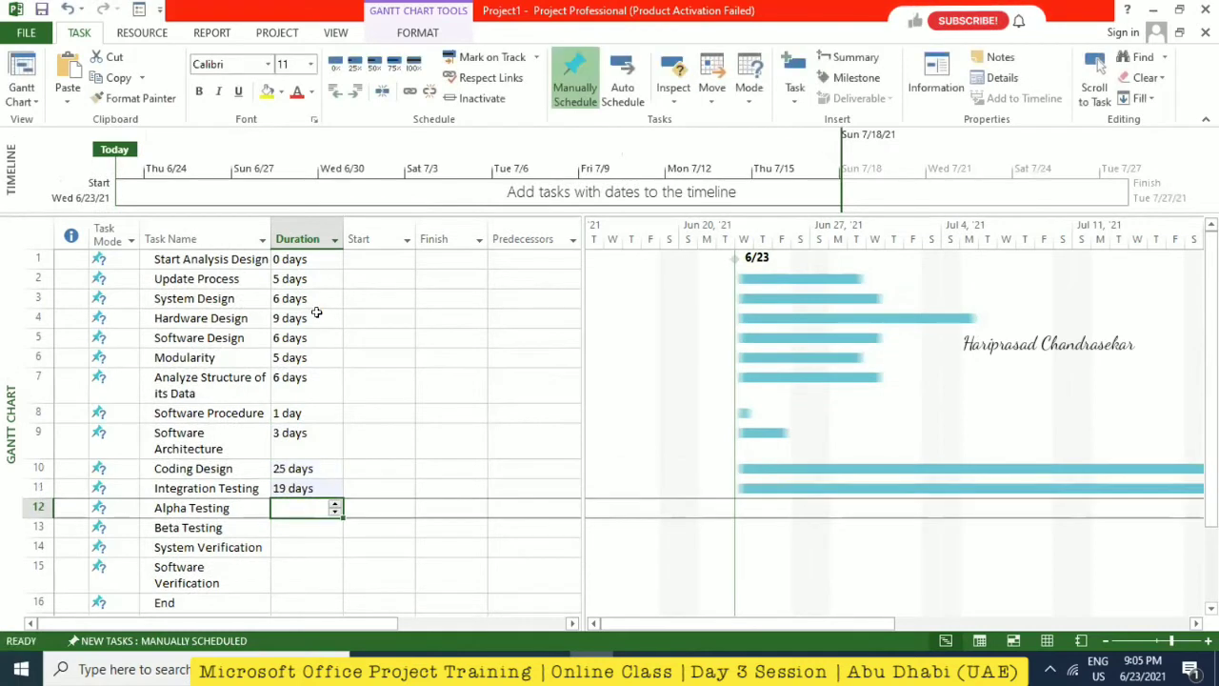
key(Return)
text(6)
key(Return)
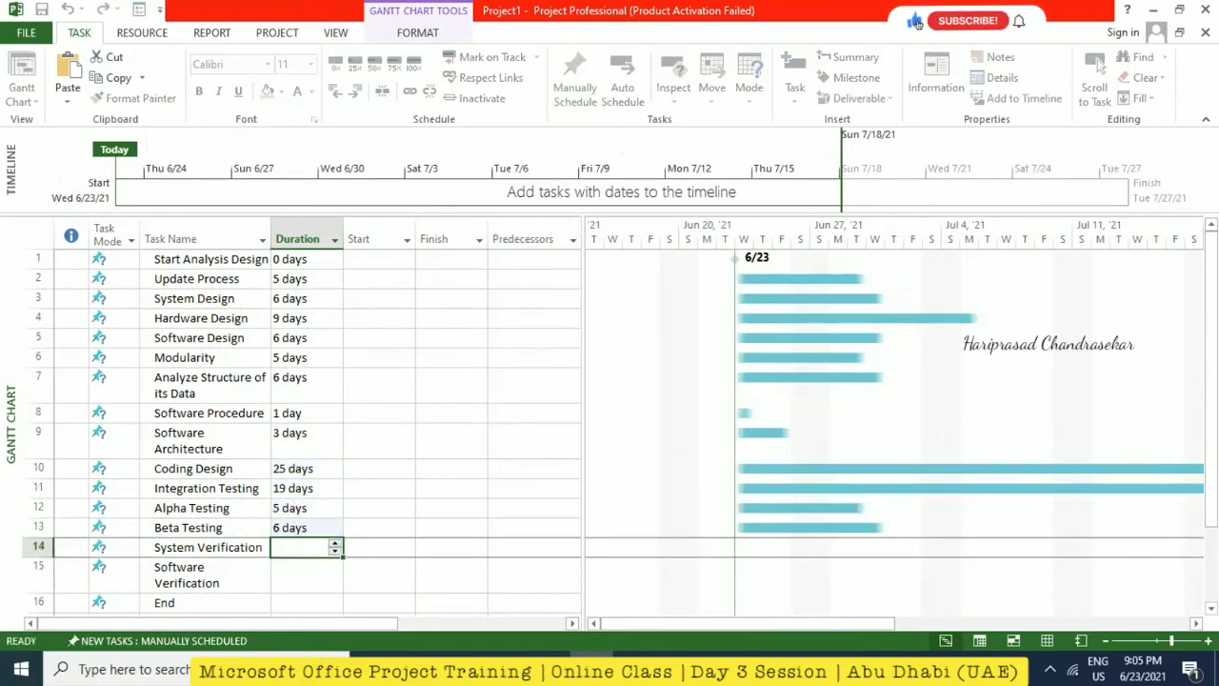
- Set the durations of System Verification, Software Verification and End to 8, 12 and 0 days
text(8)
key(Return)
text(12)
key(Return)
text(0)
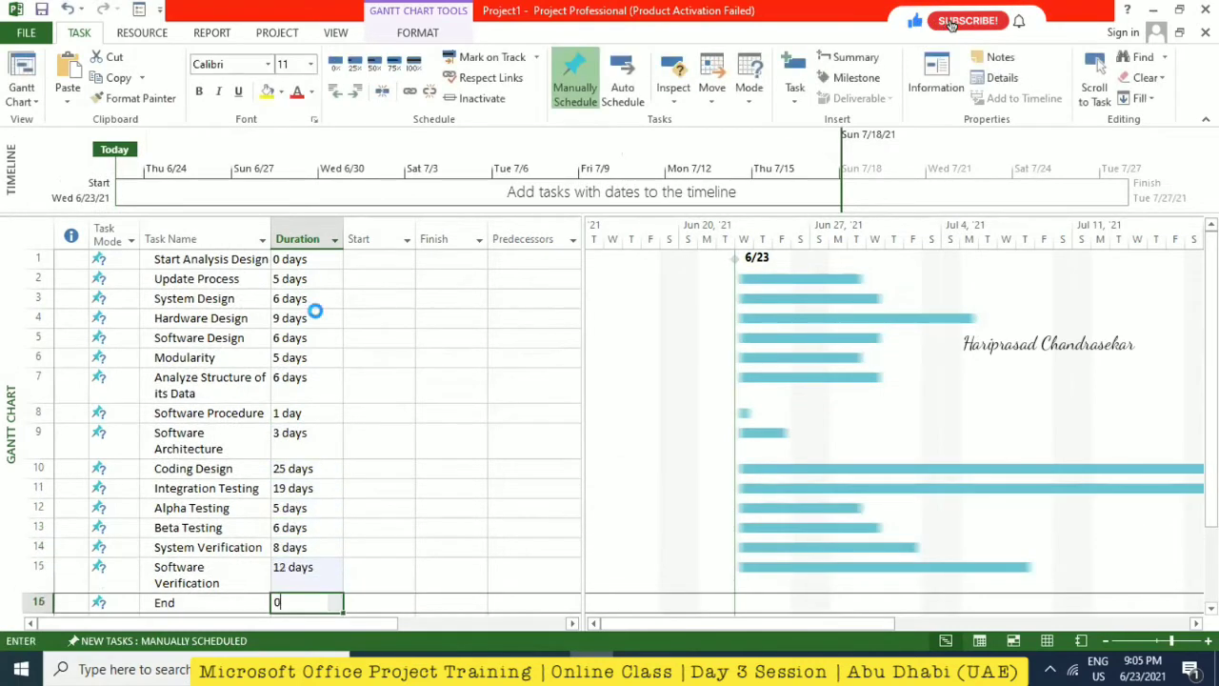
key(Return)
key(Up)
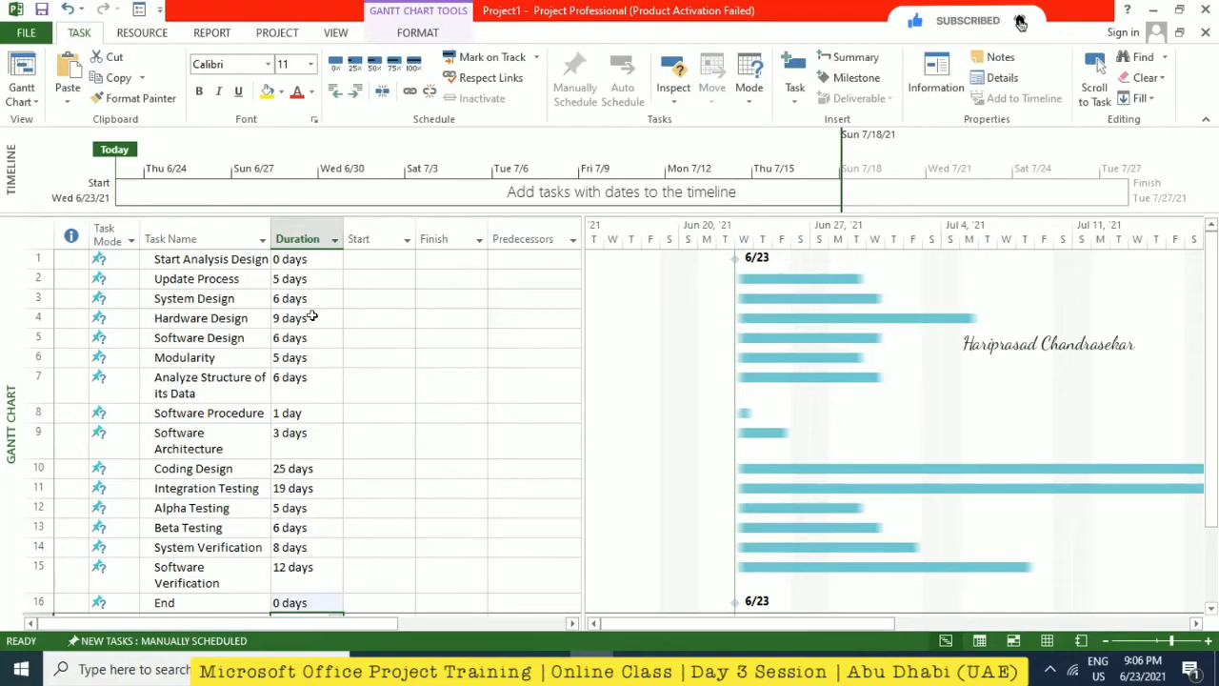
- Assign predecessor 1 to Update Process and predecessor 2 to both System Design and Hardware Design
click(525, 263)
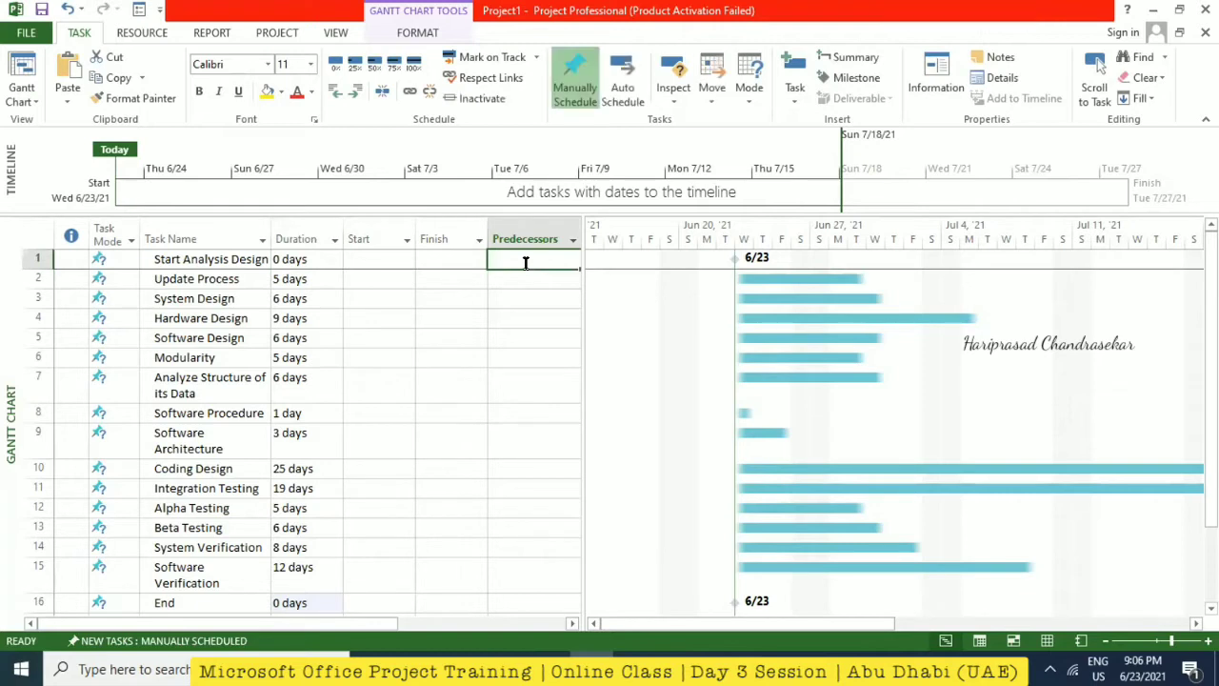
key(Return)
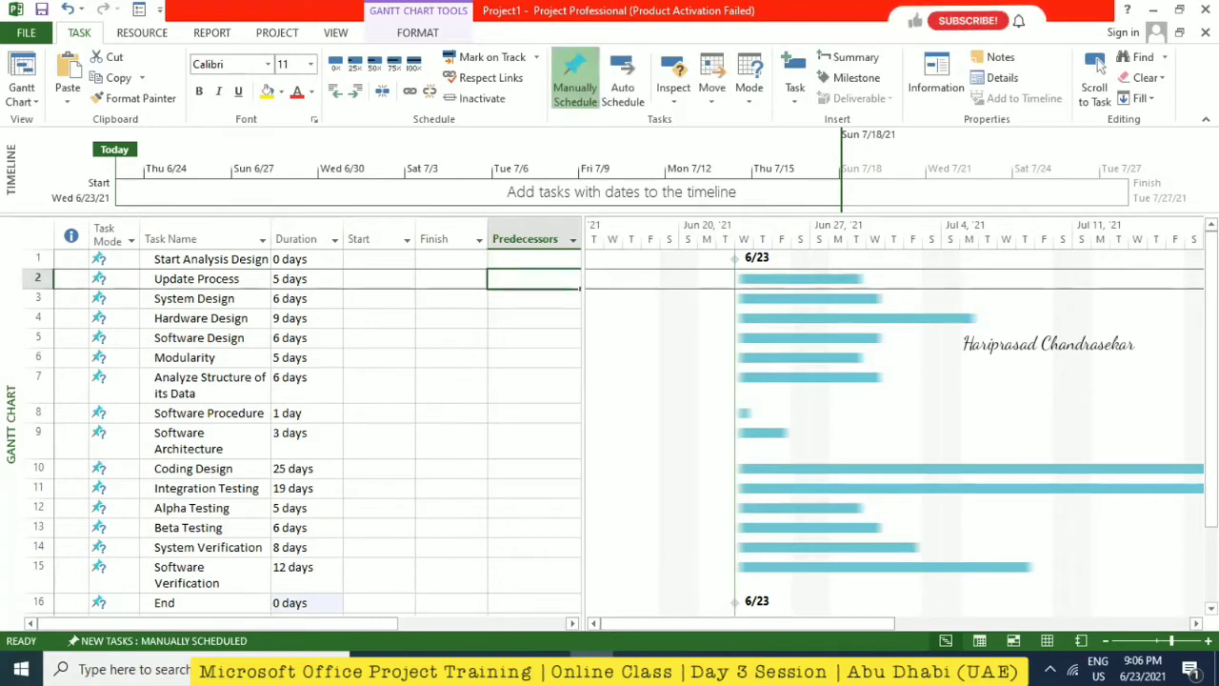
text(1)
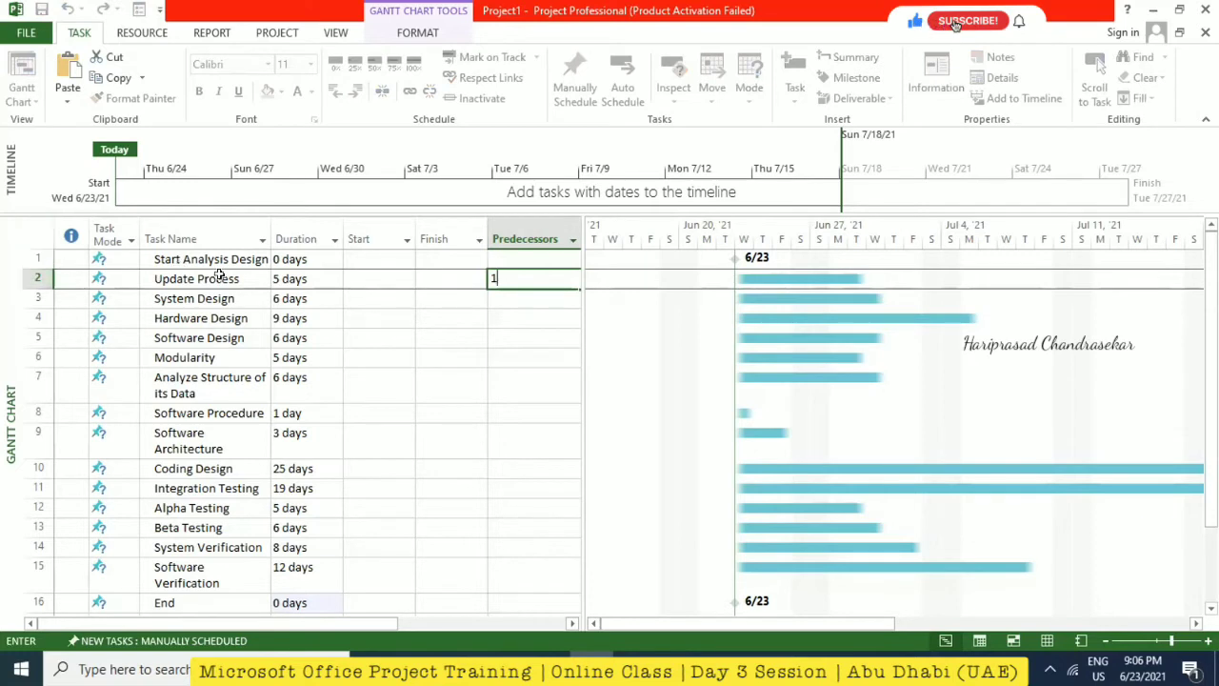
key(Return)
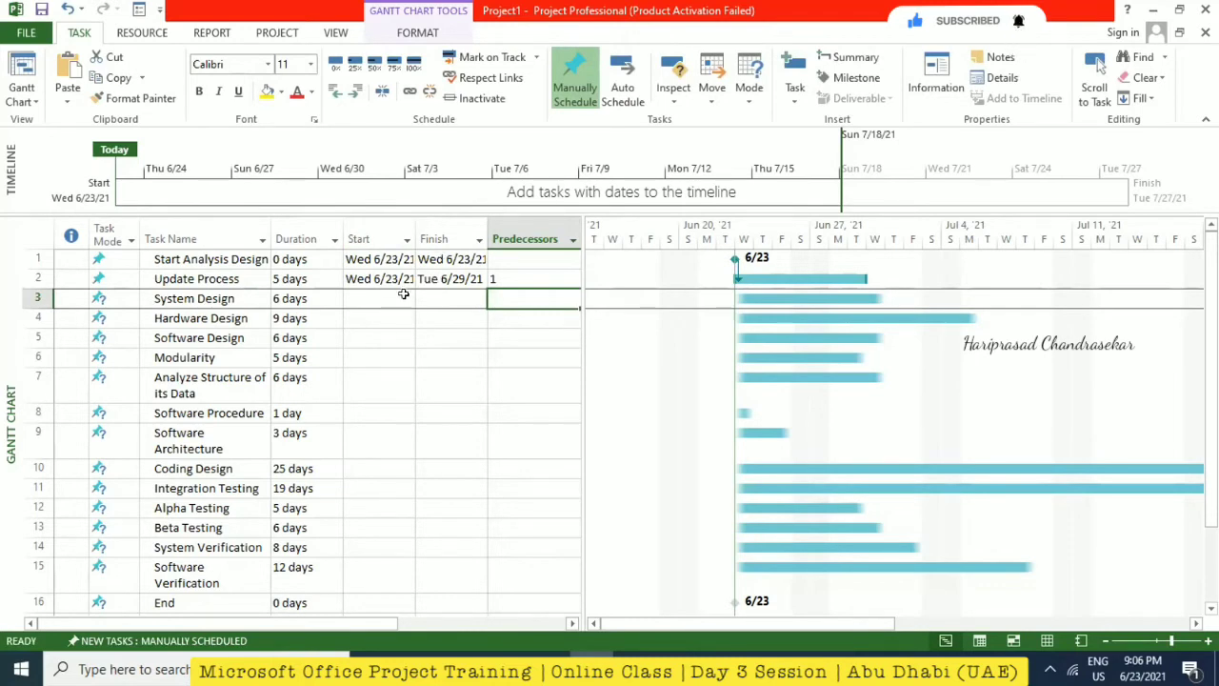
text(2)
key(Return)
text(2)
key(Return)
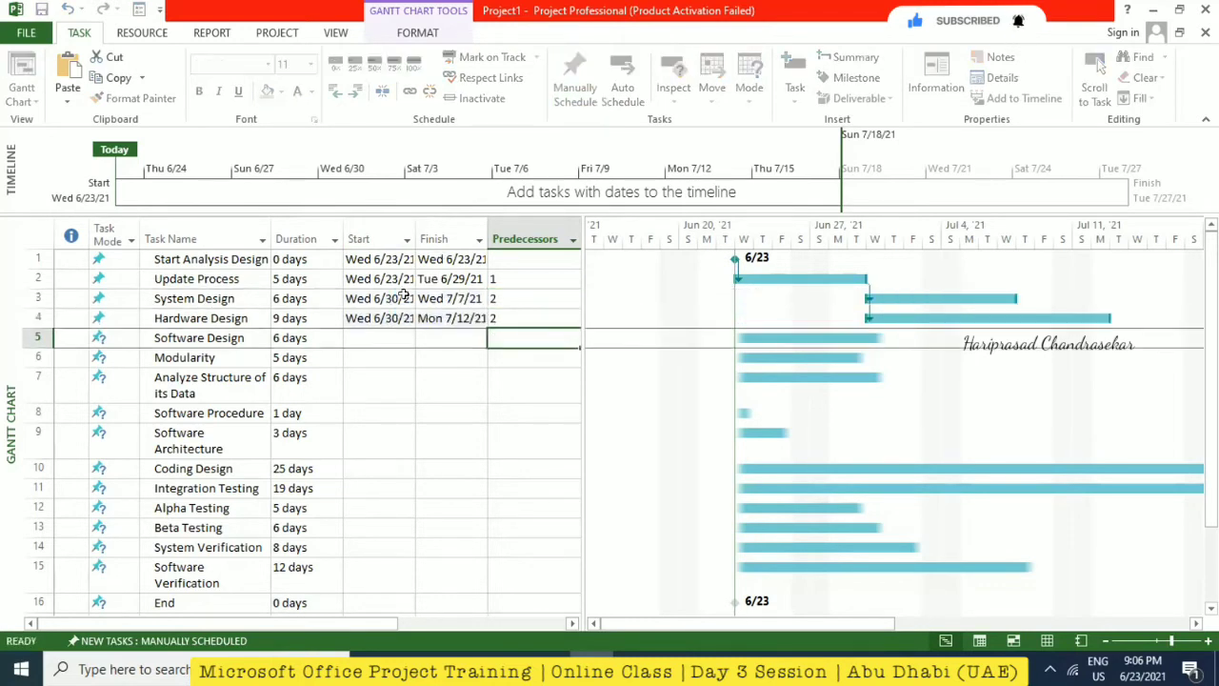
- Assign predecessor 4 to Software Design, 5 to Modularity and 6SS to Analyze Structure of its Data
text(4)
key(Return)
text(5)
key(Return)
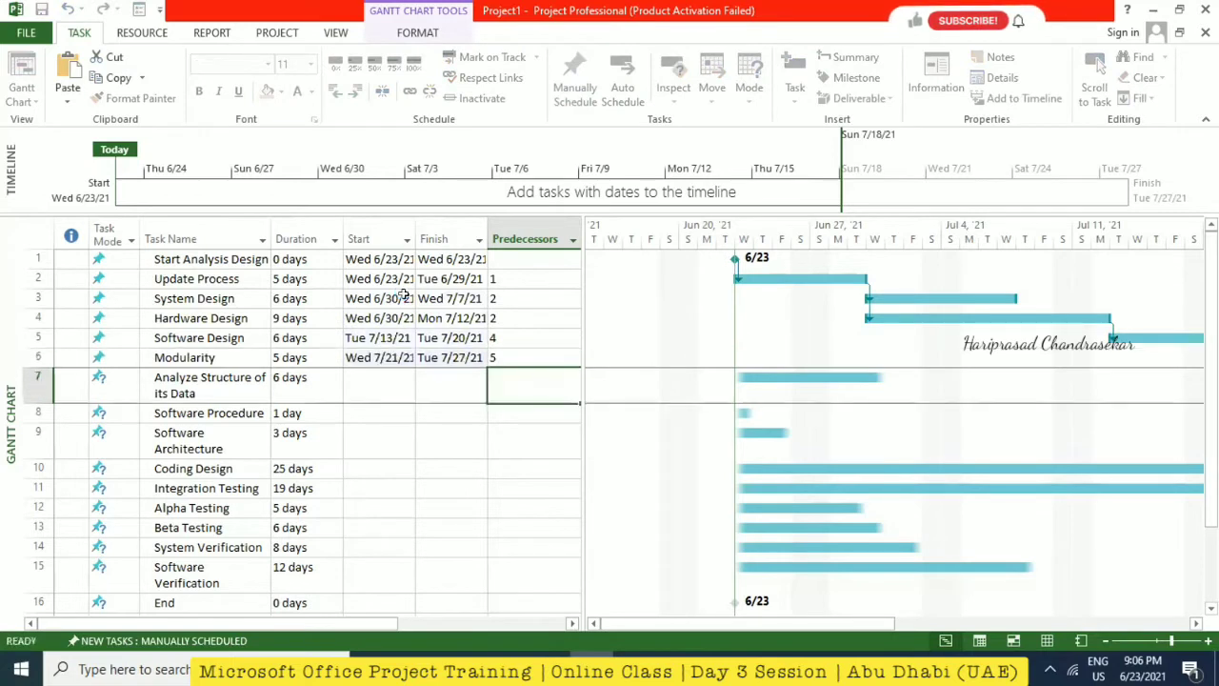
text(6ss)
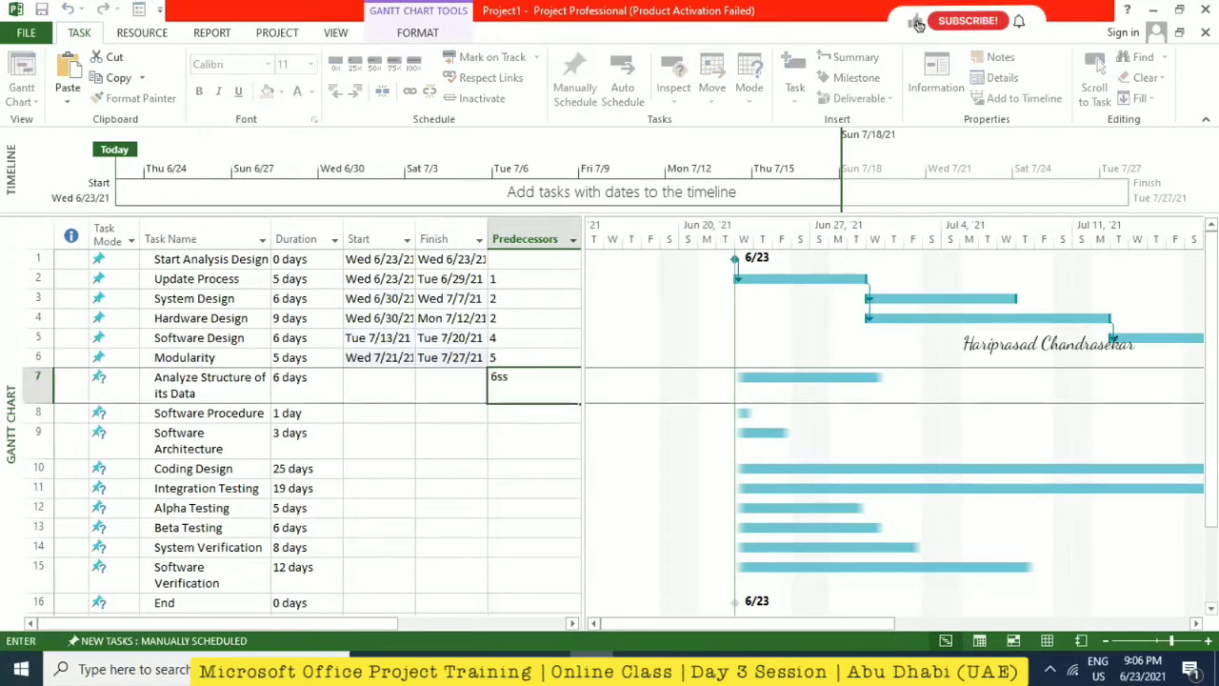
key(Return)
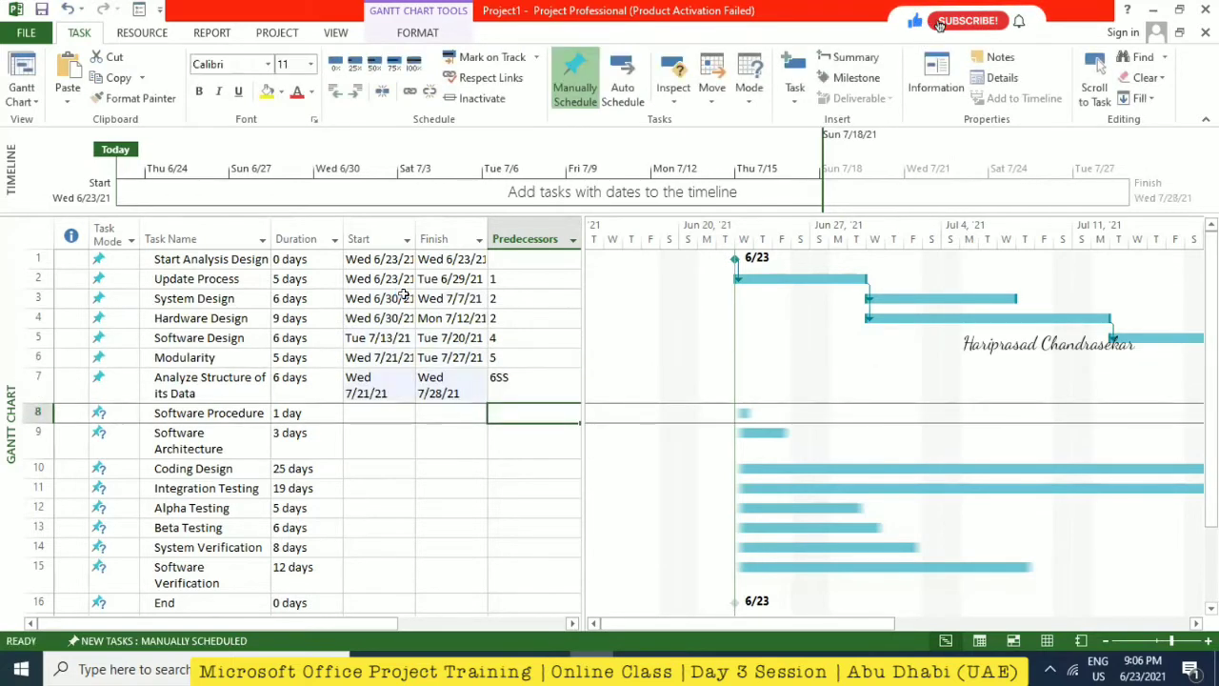
- Assign predecessor 7 to Software Procedure, 8 to Software Architecture and 9FS+1d to Coding Design
text(7)
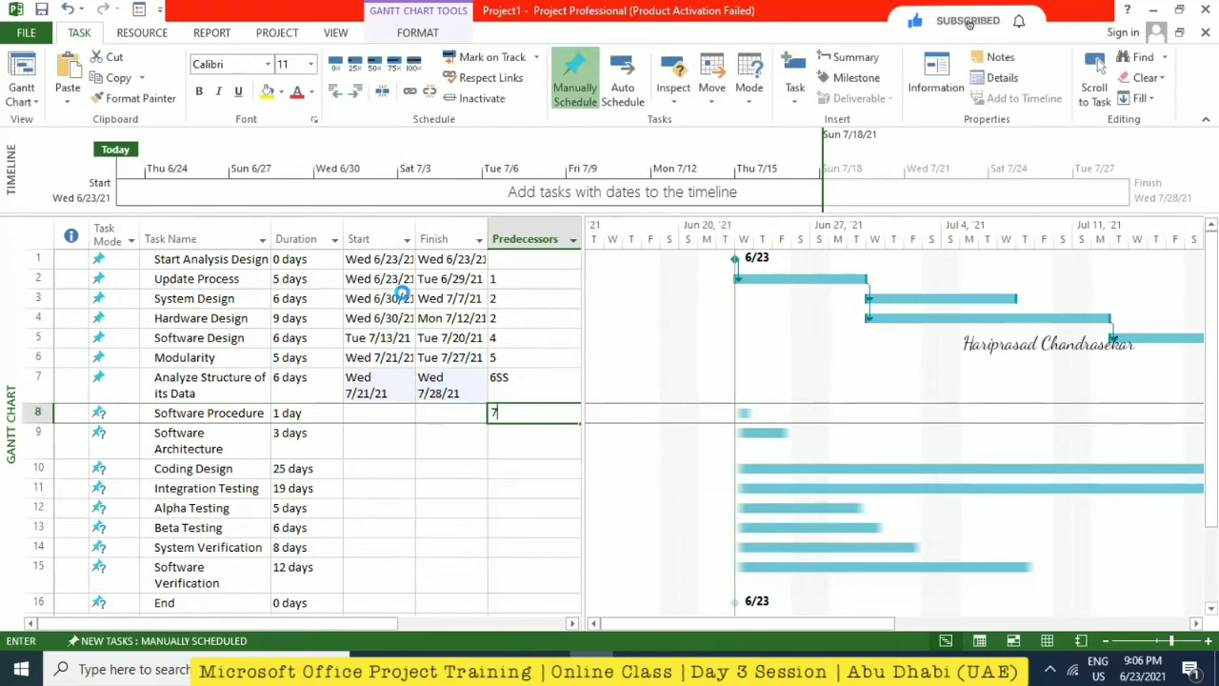
key(Return)
text(8)
key(Return)
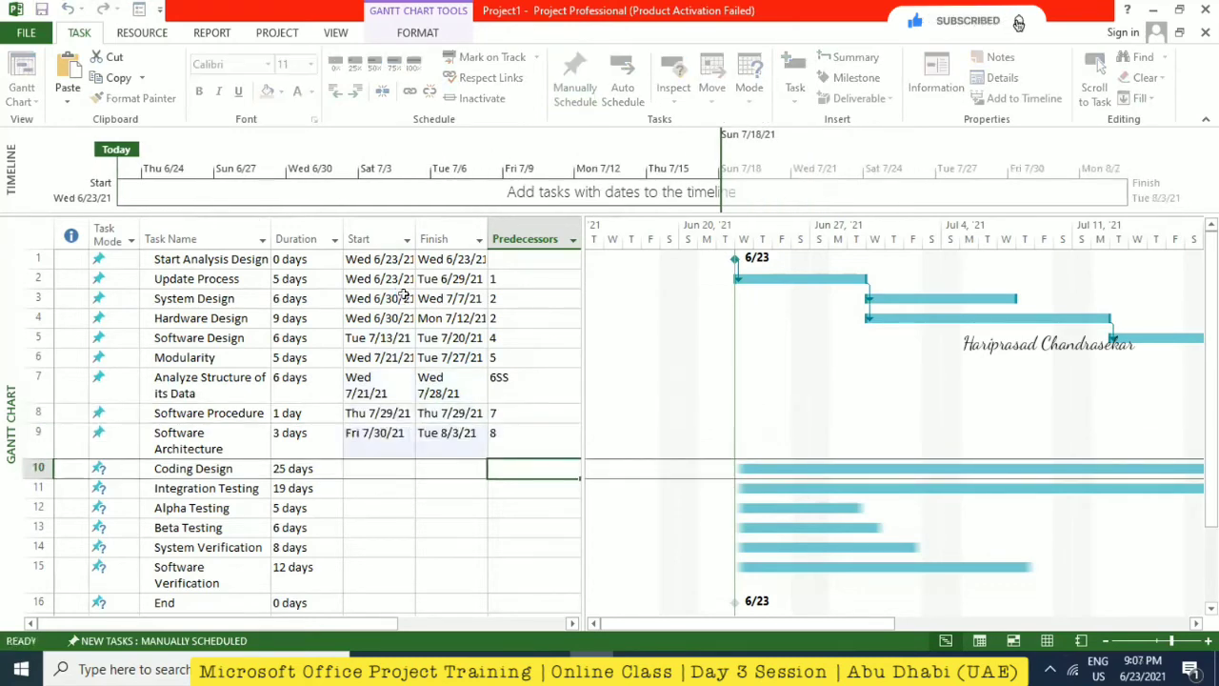
text(9fs+1d)
key(Return)
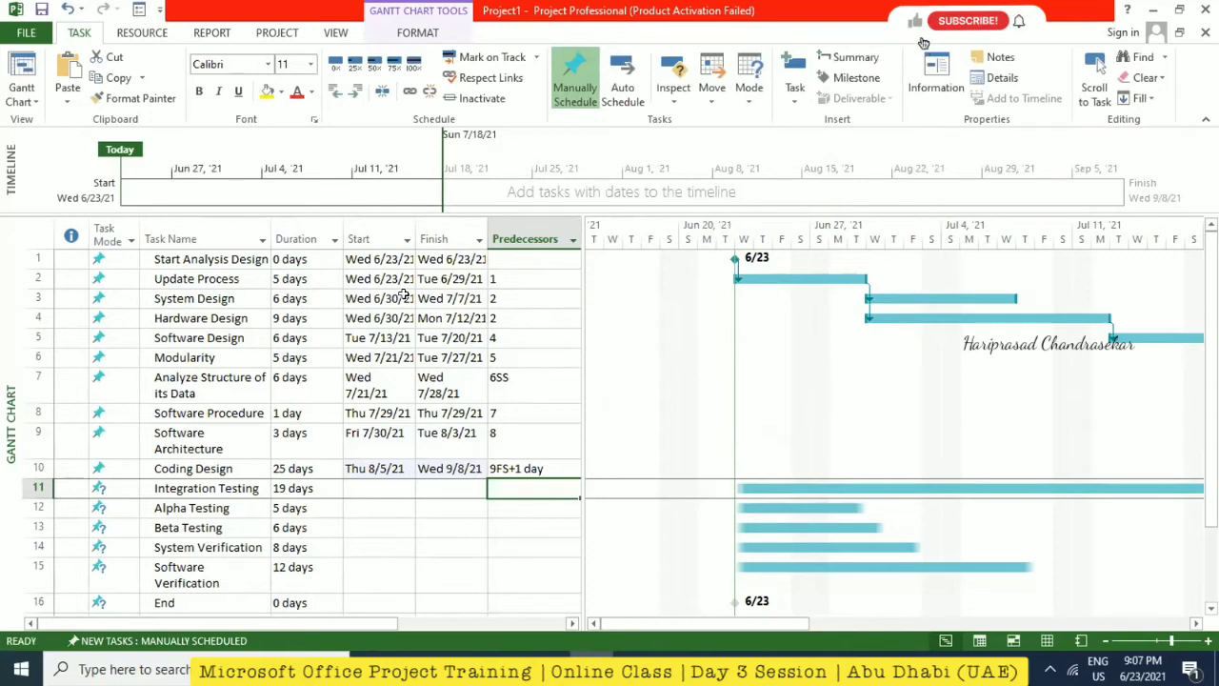
- Assign predecessors 10, 11 and 12 to Integration Testing, Alpha Testing and Beta Testing respectively
text(10)
key(Return)
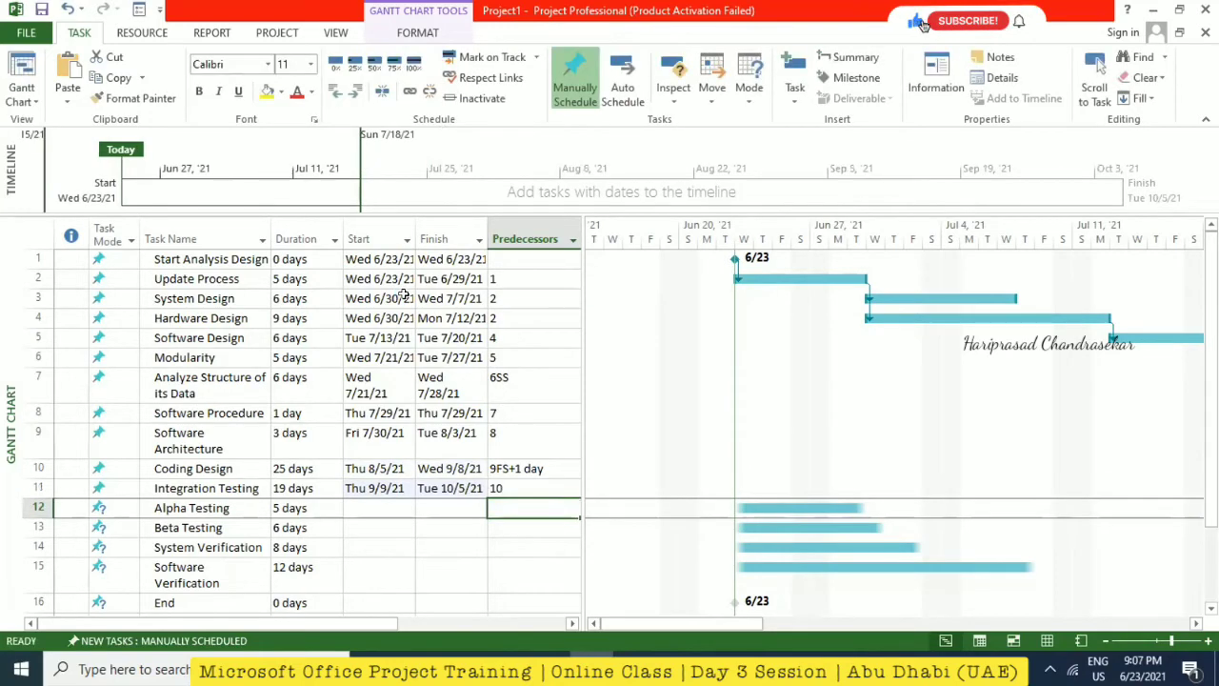
text(11)
key(Return)
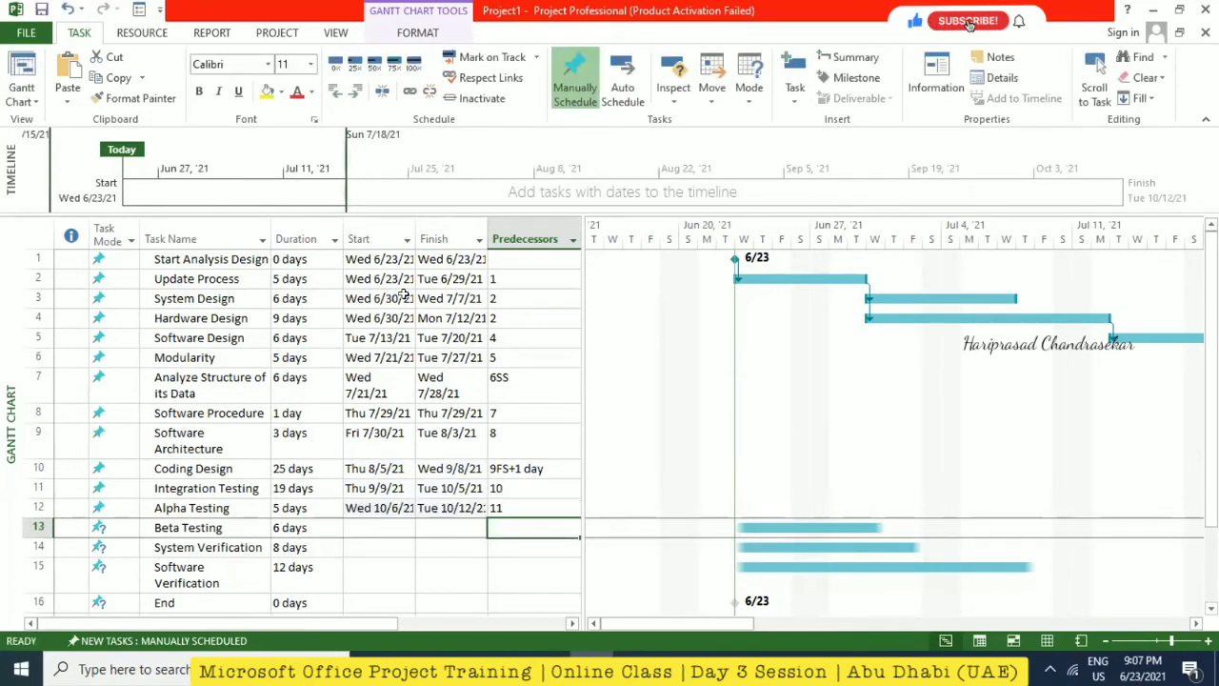
text(12)
key(Return)
- Assign predecessor 13SS to System Verification, 14 to Software Verification and 14,15 to End
text(13)
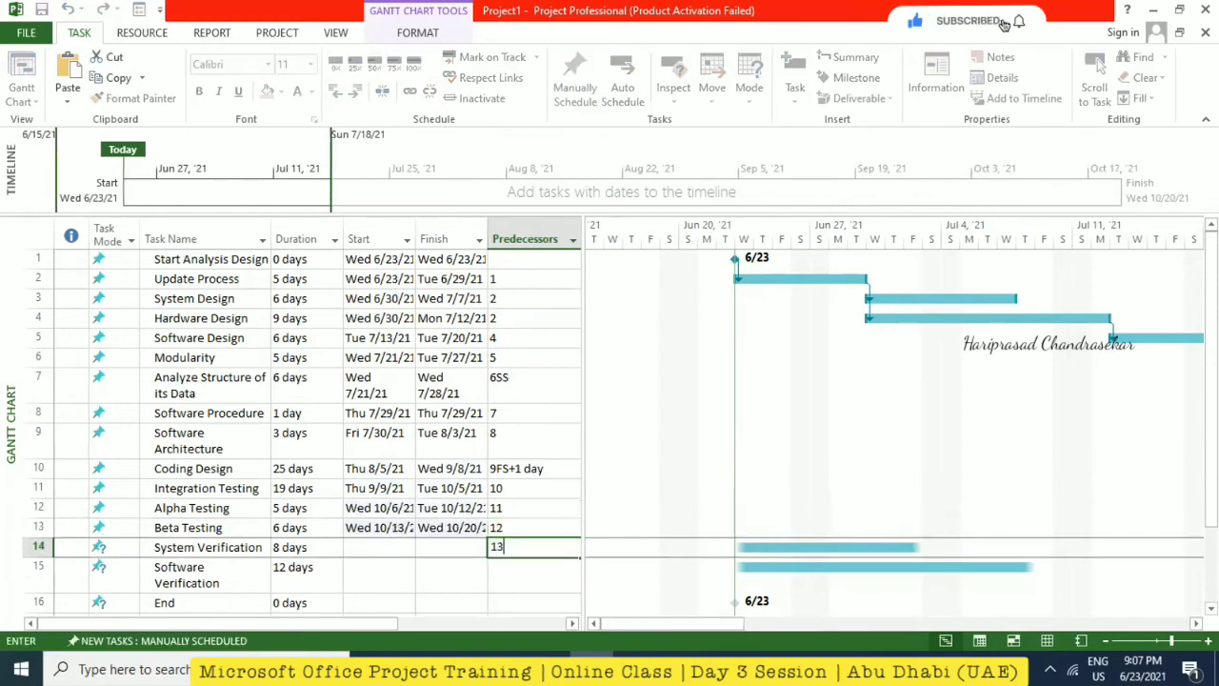
text(ss)
key(Return)
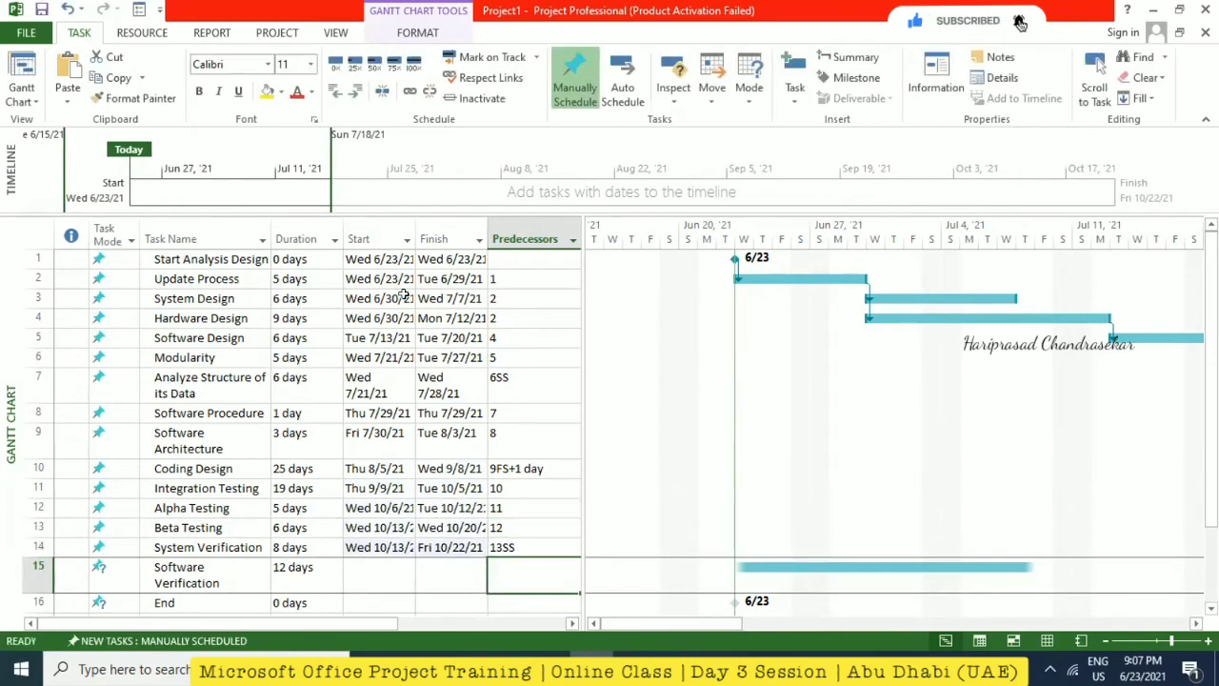
text(14)
key(Return)
text(14)
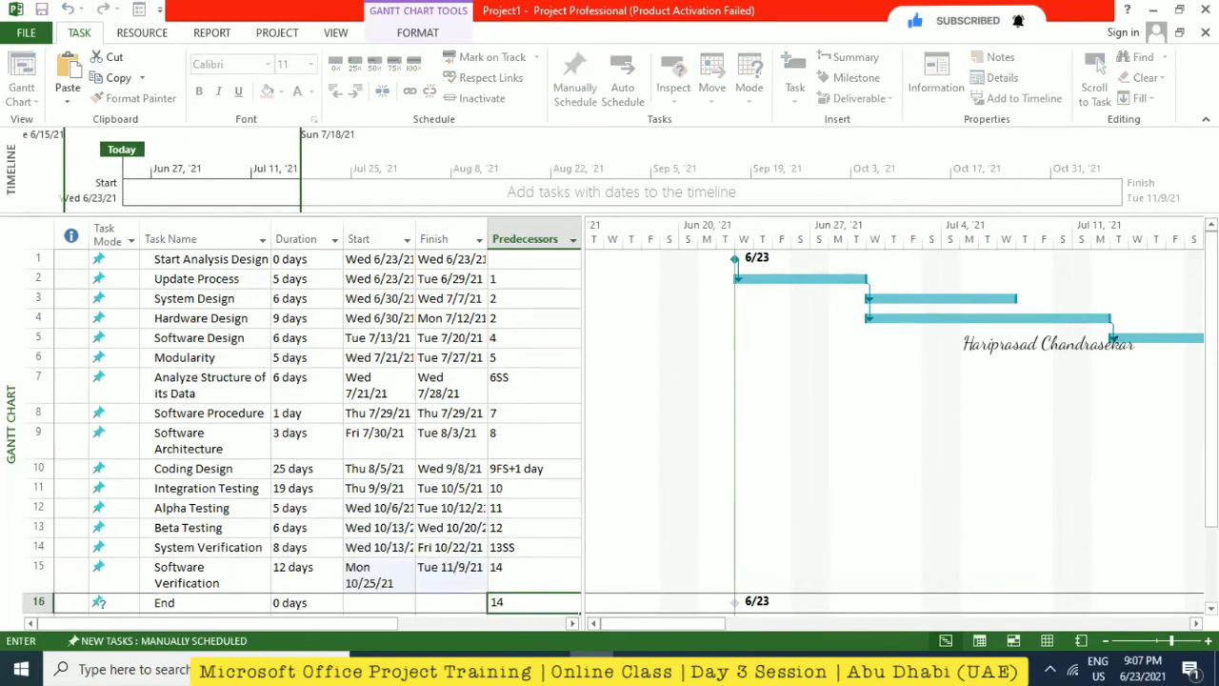
text(,15)
key(Return)
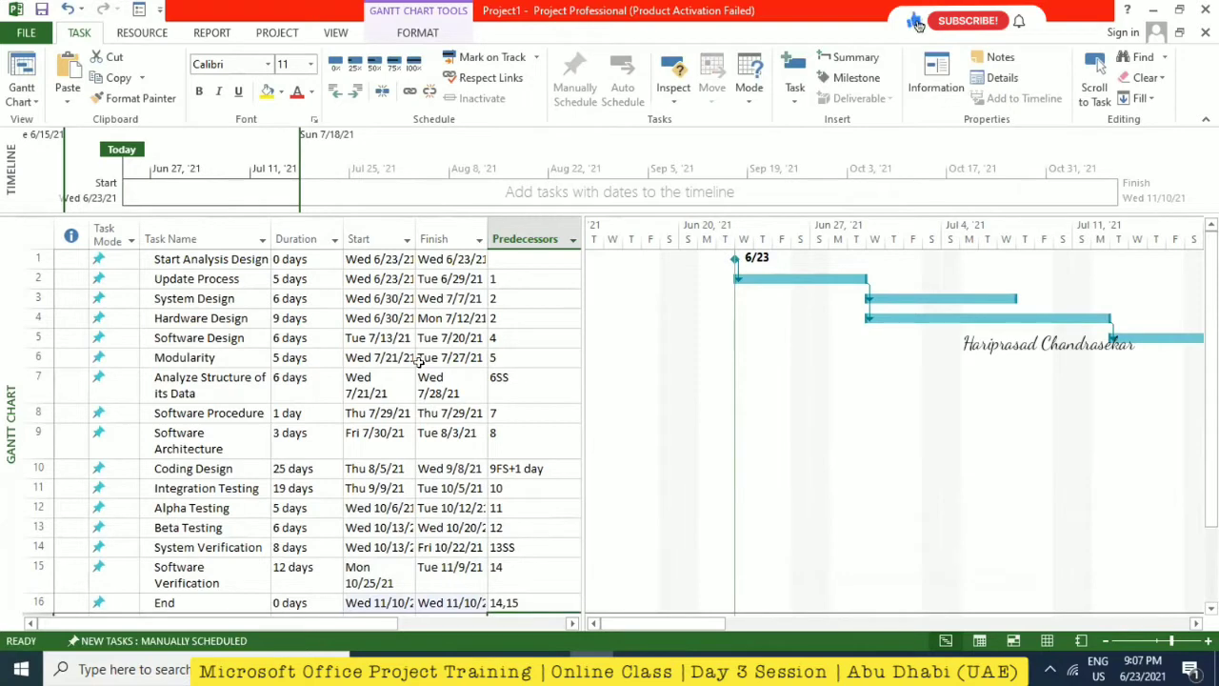
- Zoom out the Gantt chart's timescale and bring the whole linked schedule from first to last task into view
click(1106, 642)
click(1106, 642)
click(1106, 642)
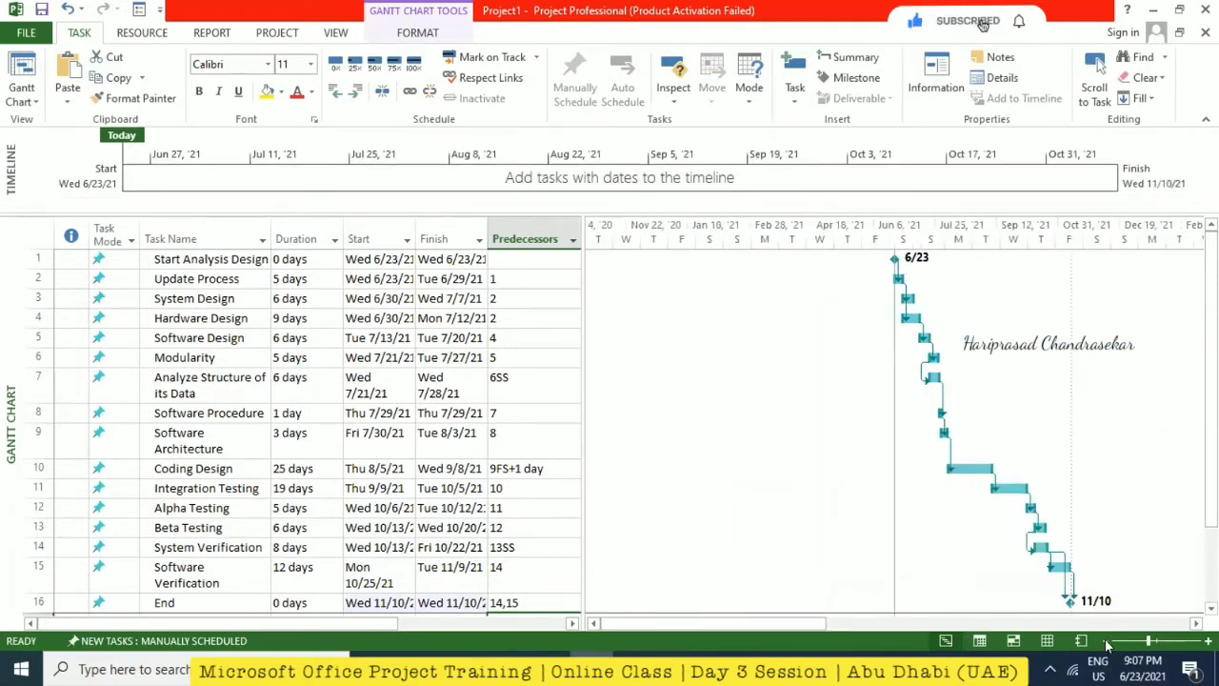
drag(635, 624, 707, 624)
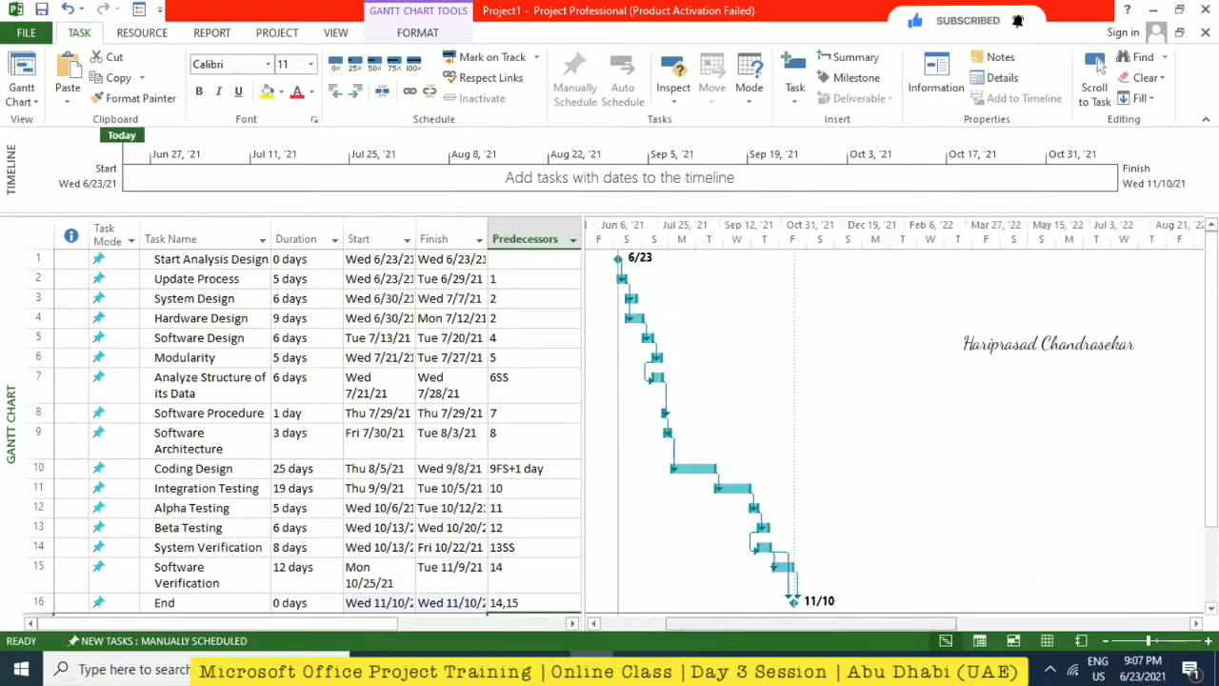
- Switch all tasks from Start Analysis Design through End to Auto Schedule mode
click(1208, 642)
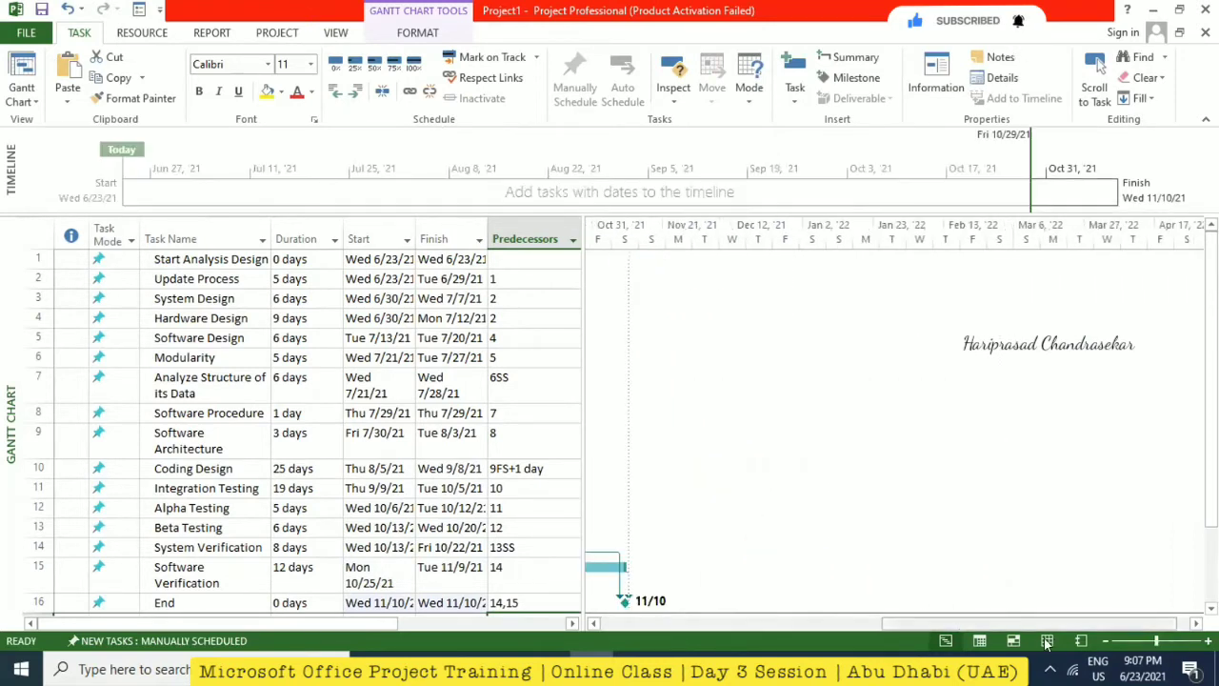
drag(900, 624, 668, 619)
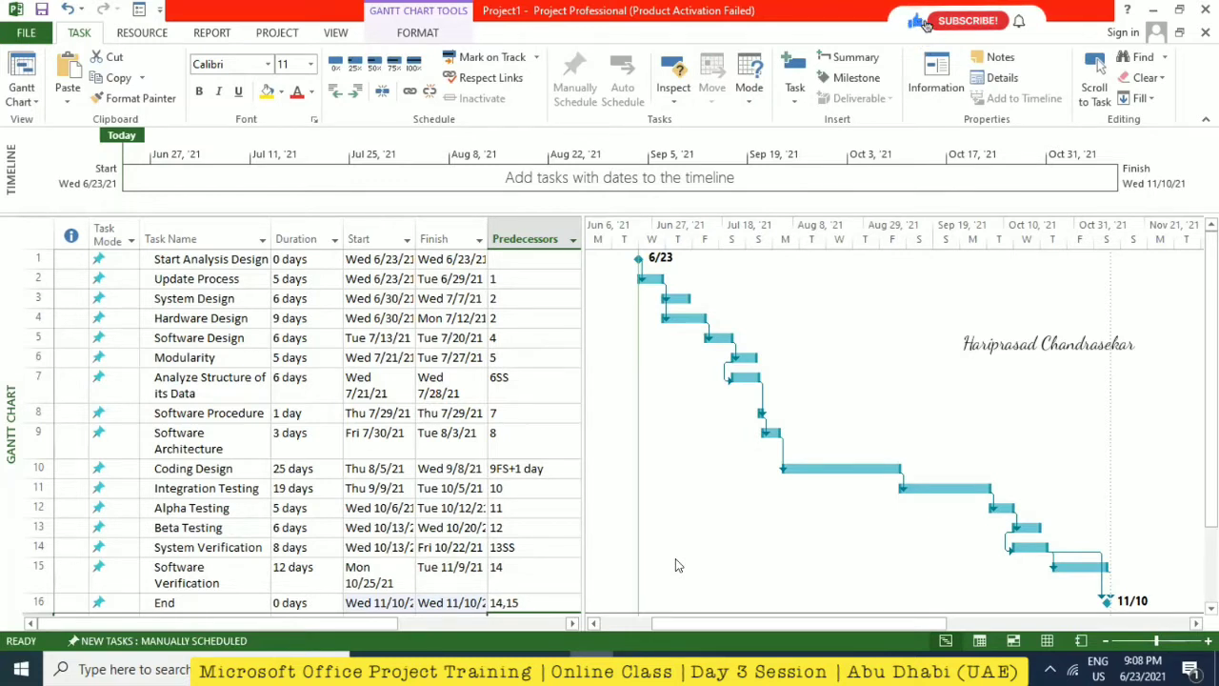
click(227, 259)
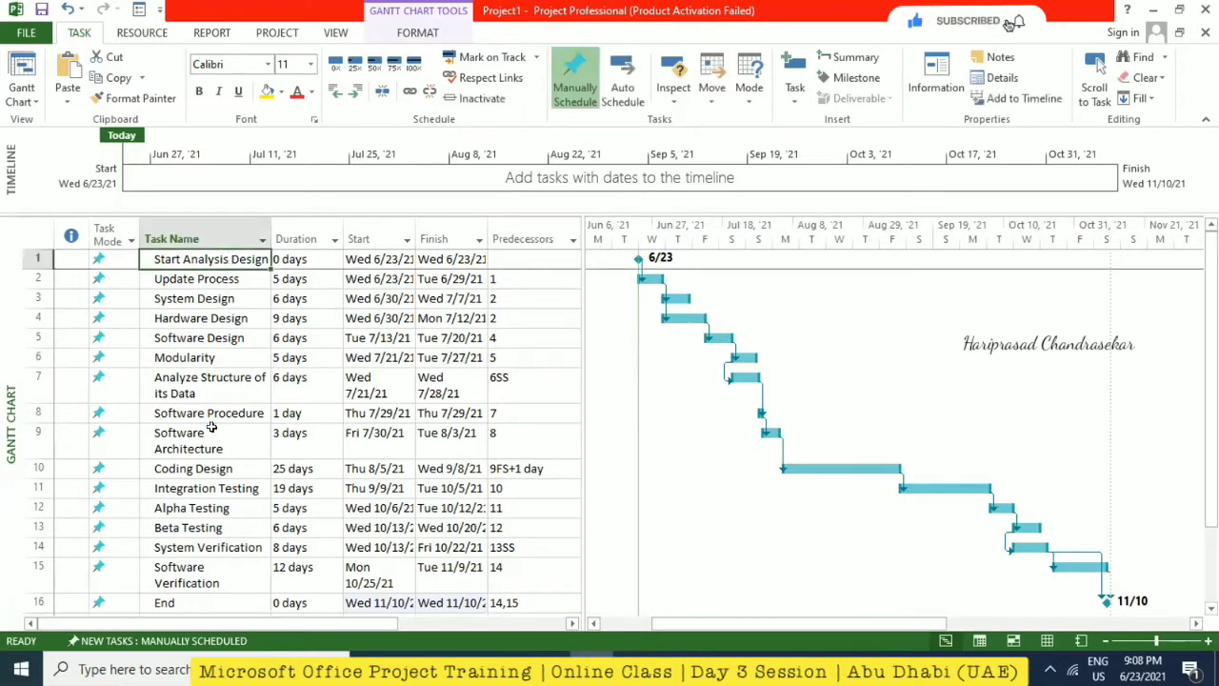
shift+click(188, 594)
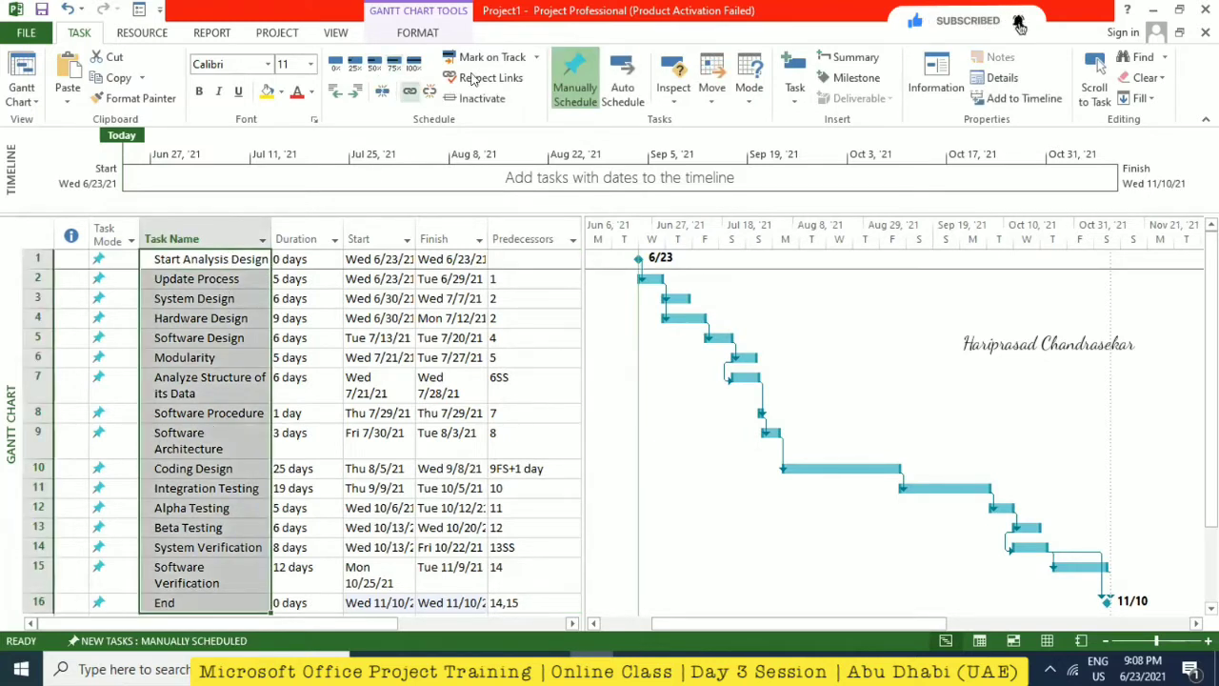
click(617, 71)
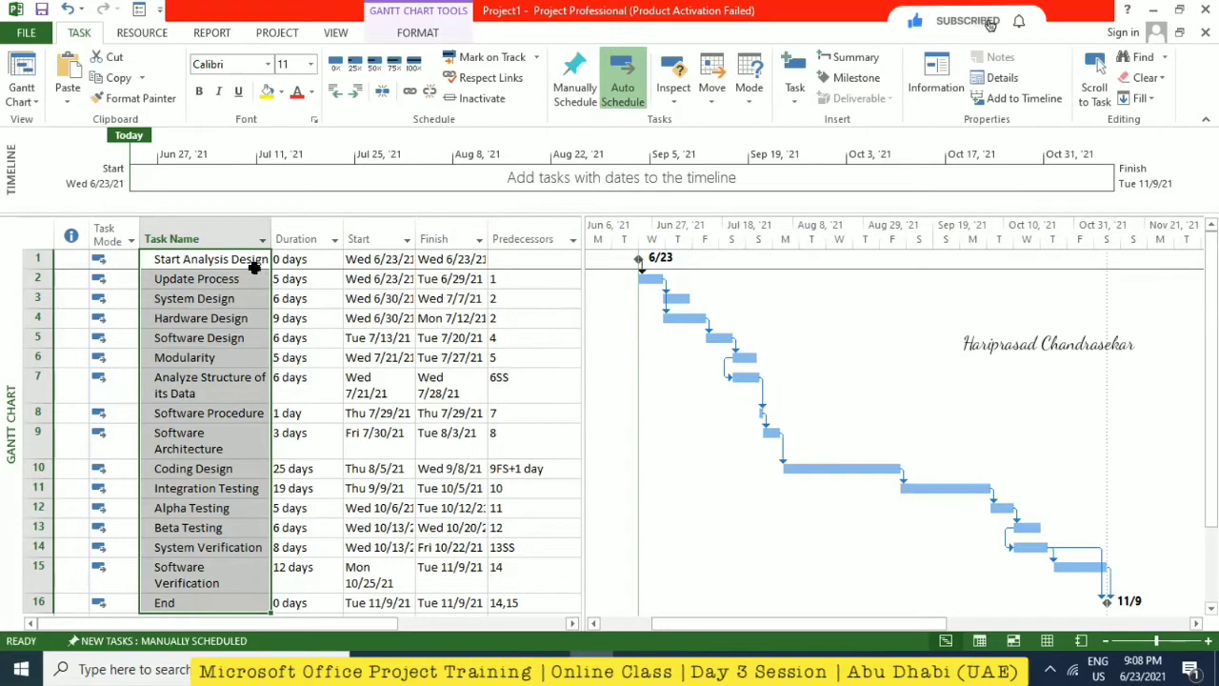
click(229, 264)
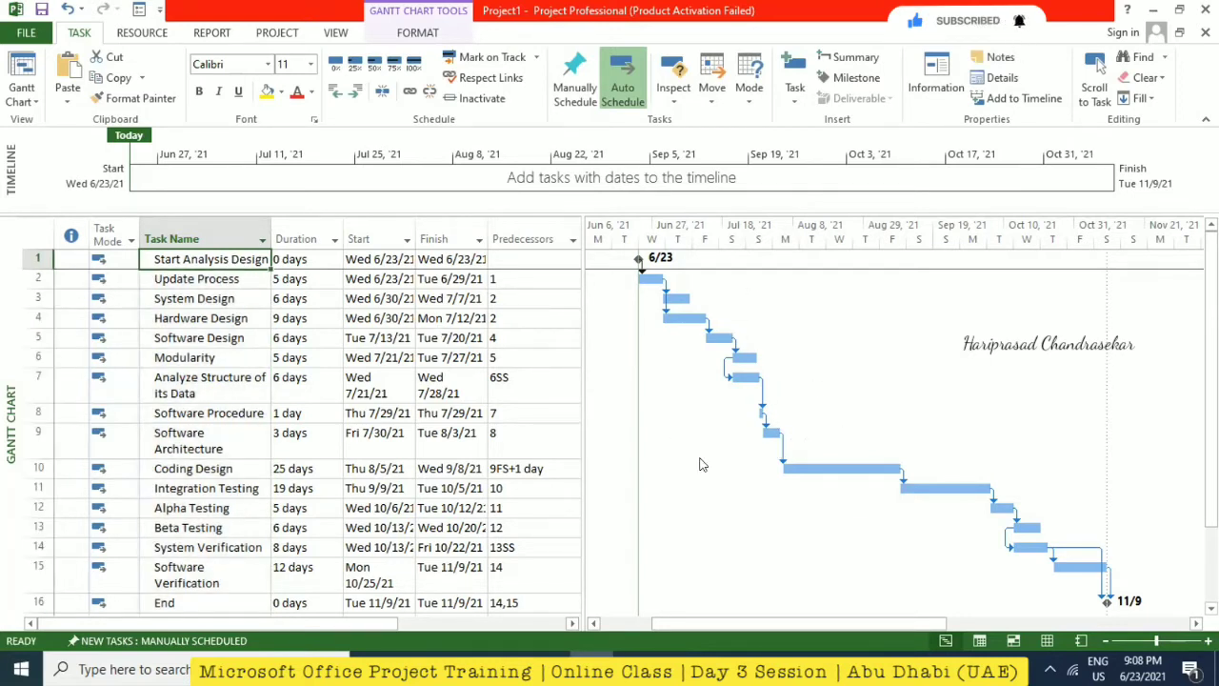
- Display critical tasks and slack on the Gantt chart bars
click(418, 32)
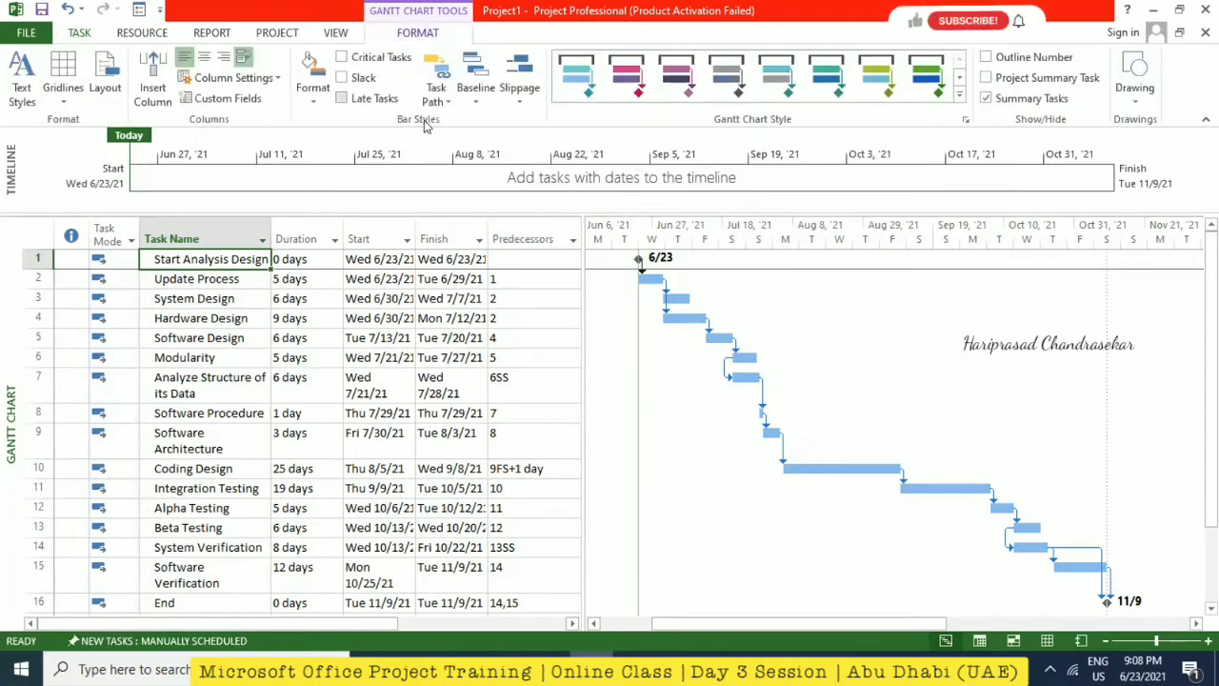
click(342, 57)
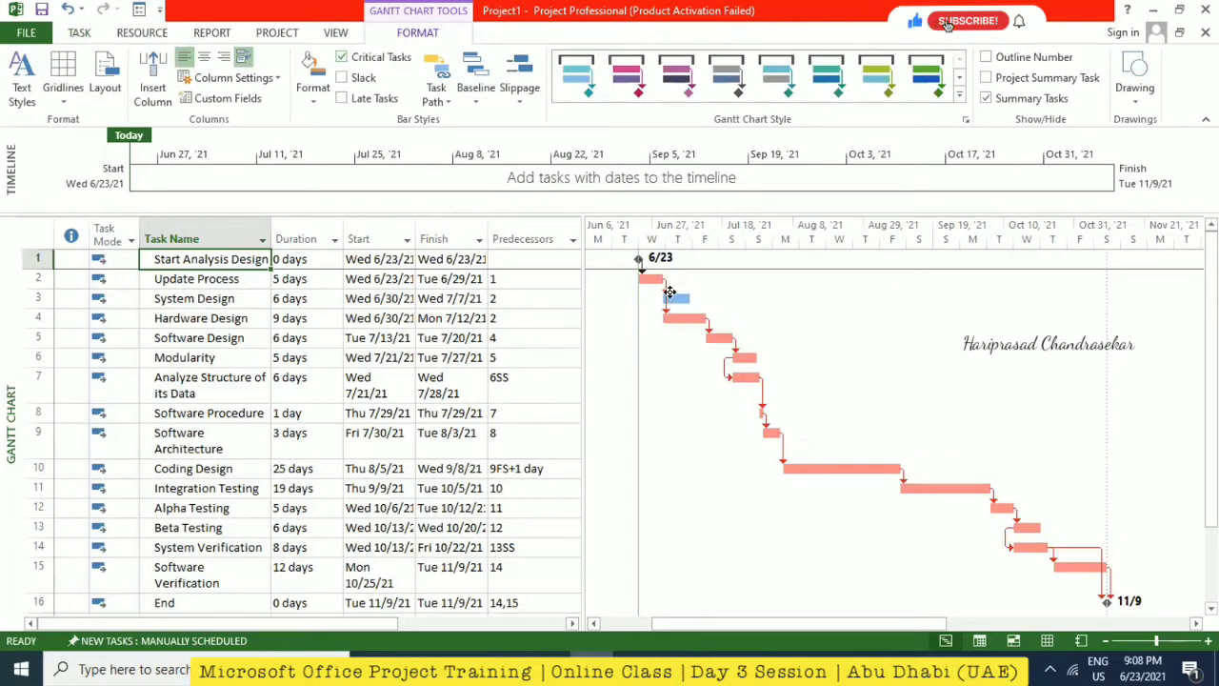
click(341, 77)
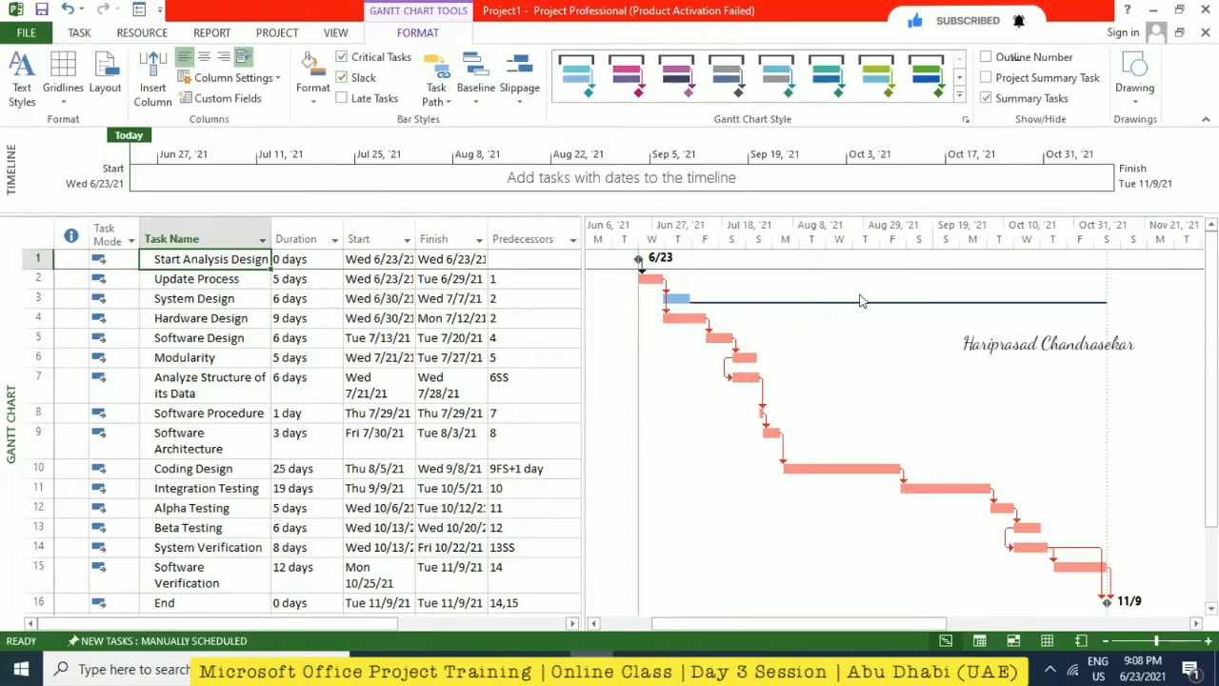
- Add a Total Slack column after Resource Names in the task table
click(573, 623)
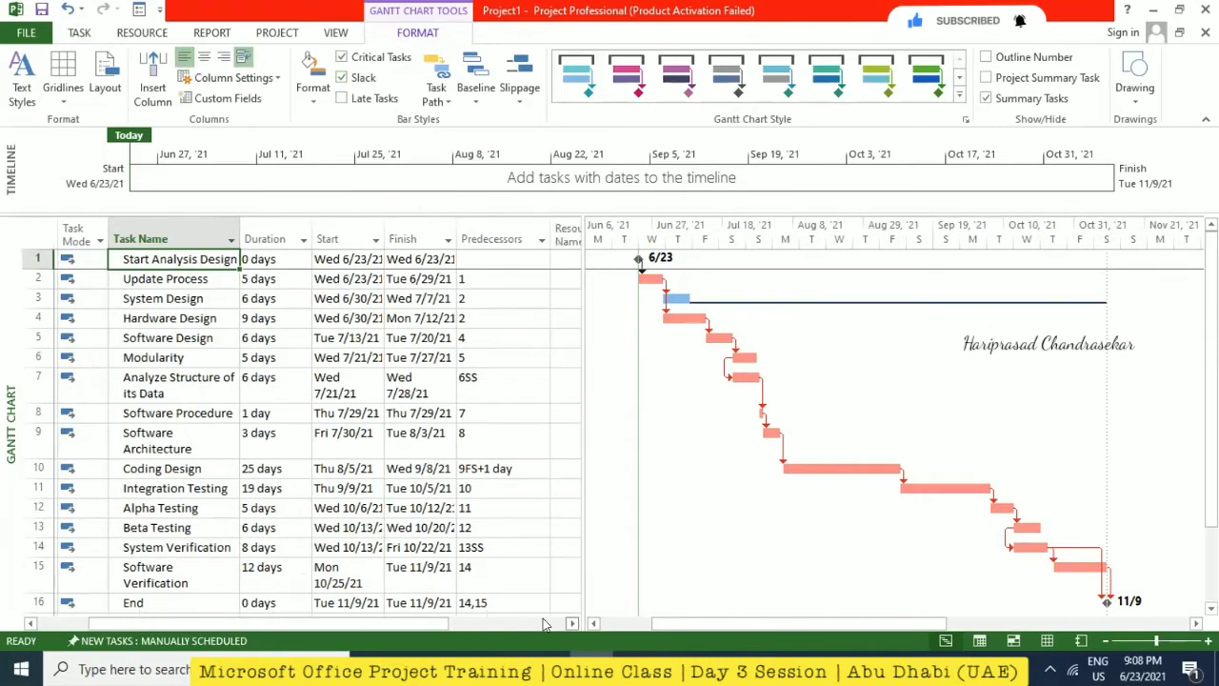
click(573, 623)
click(572, 623)
click(531, 235)
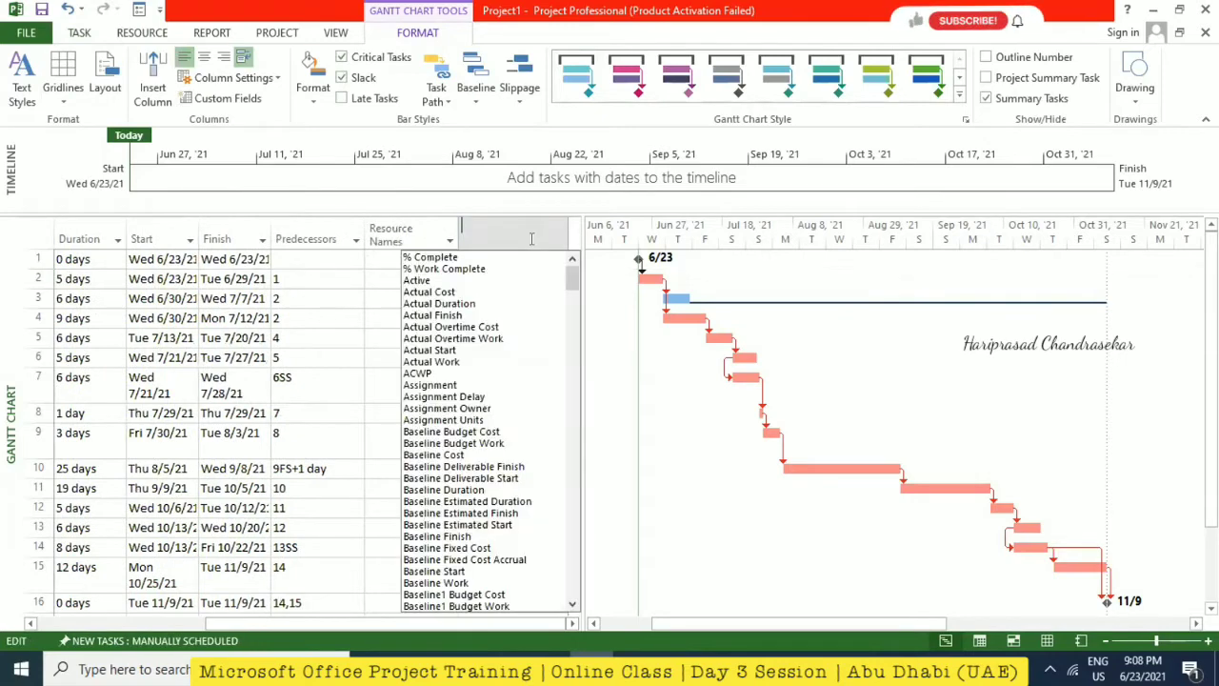
text(total Slack)
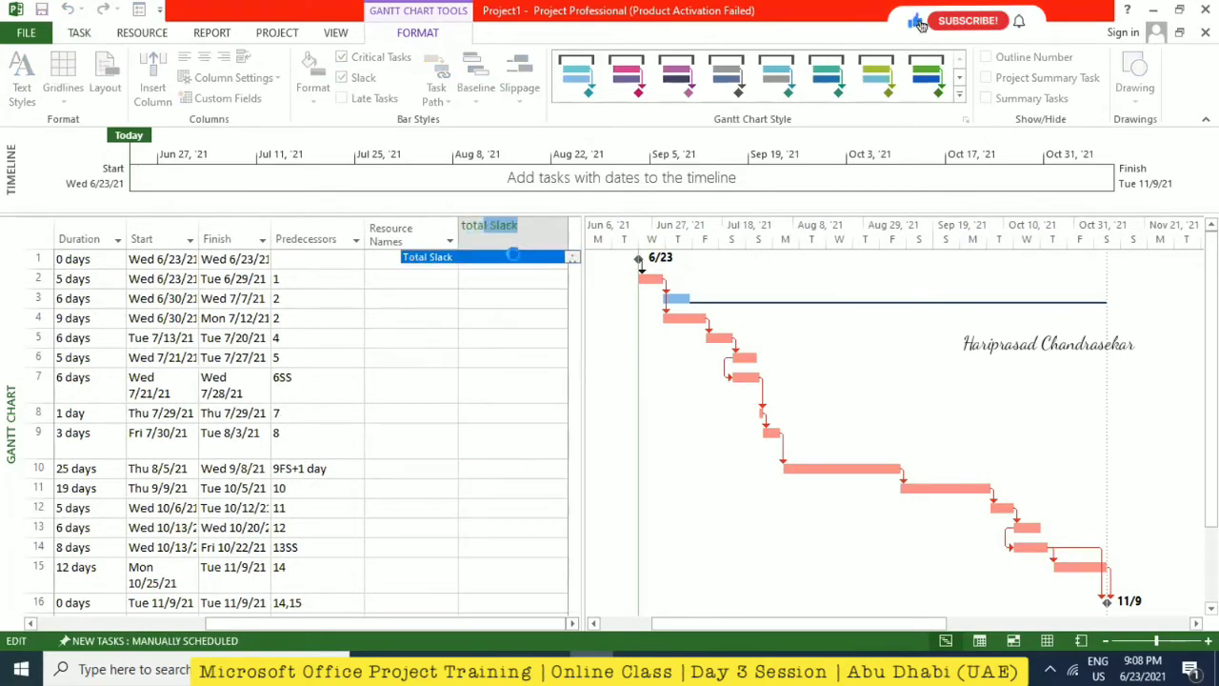
click(512, 256)
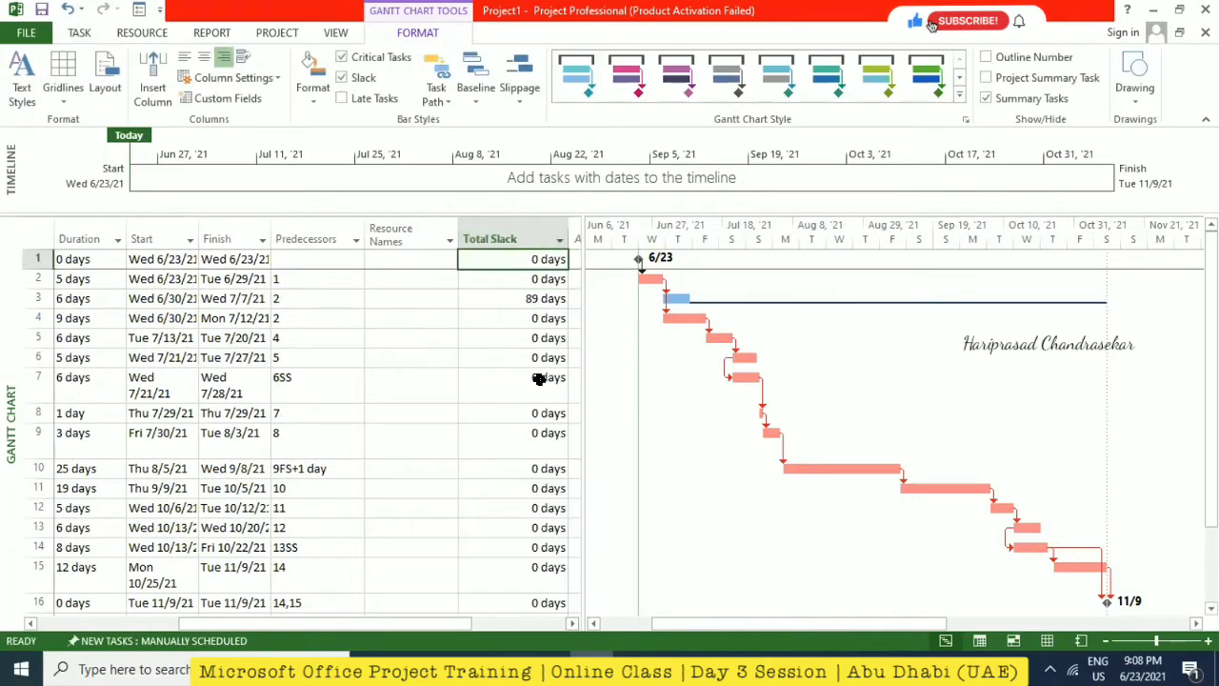
- Add a Free Slack column after Total Slack and check the System Design task's value
click(498, 624)
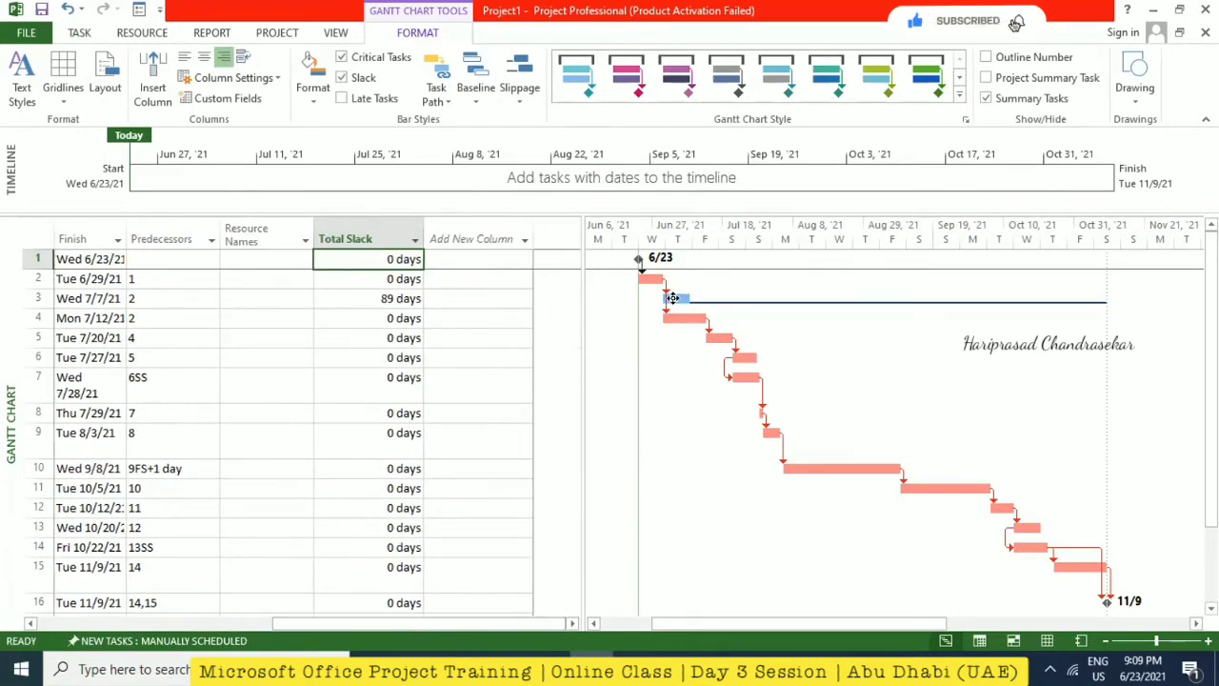
click(474, 239)
text(free Slack)
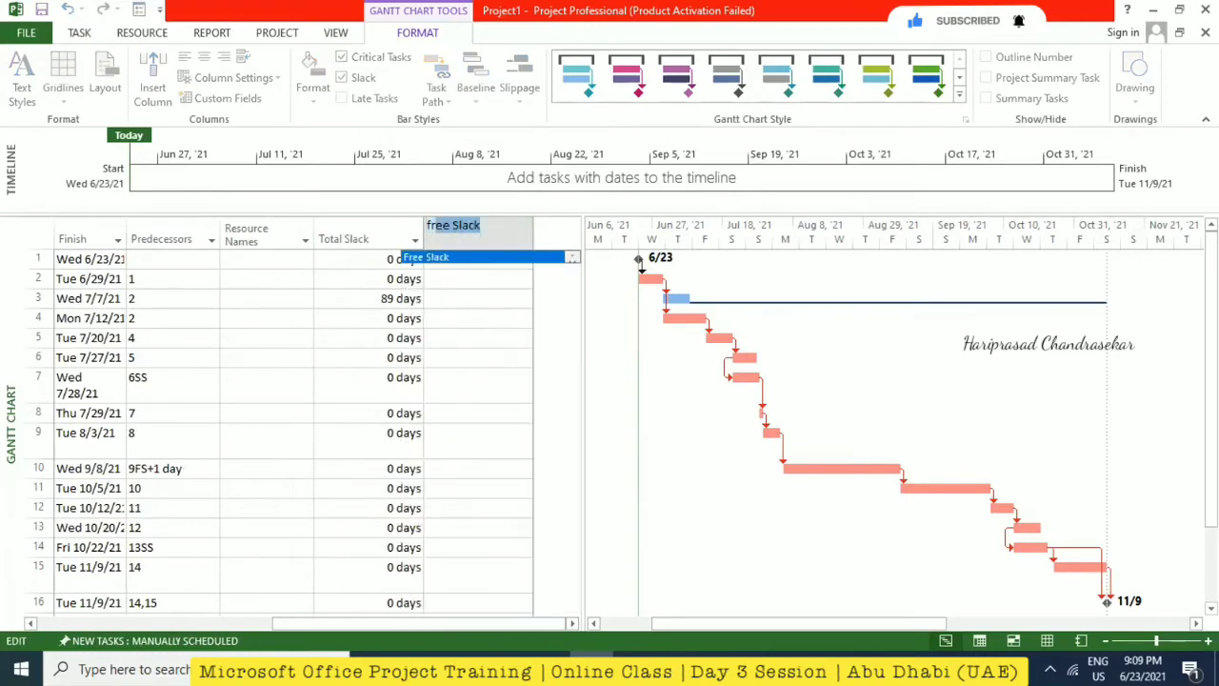
click(474, 257)
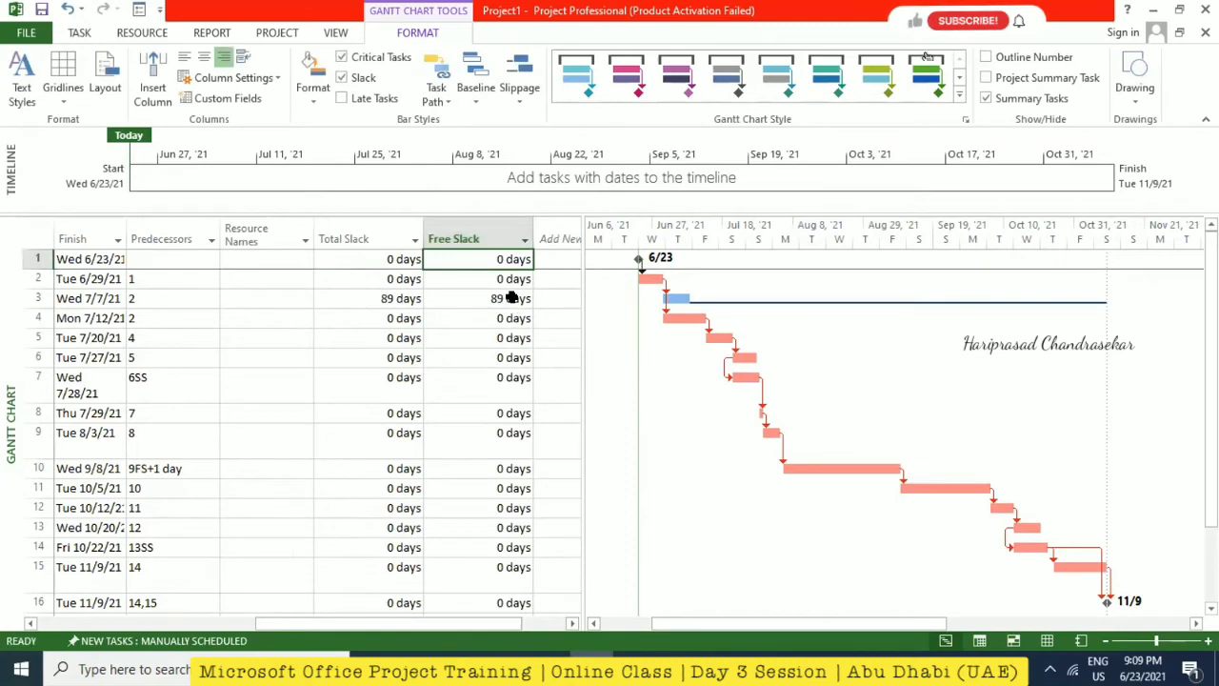
click(511, 297)
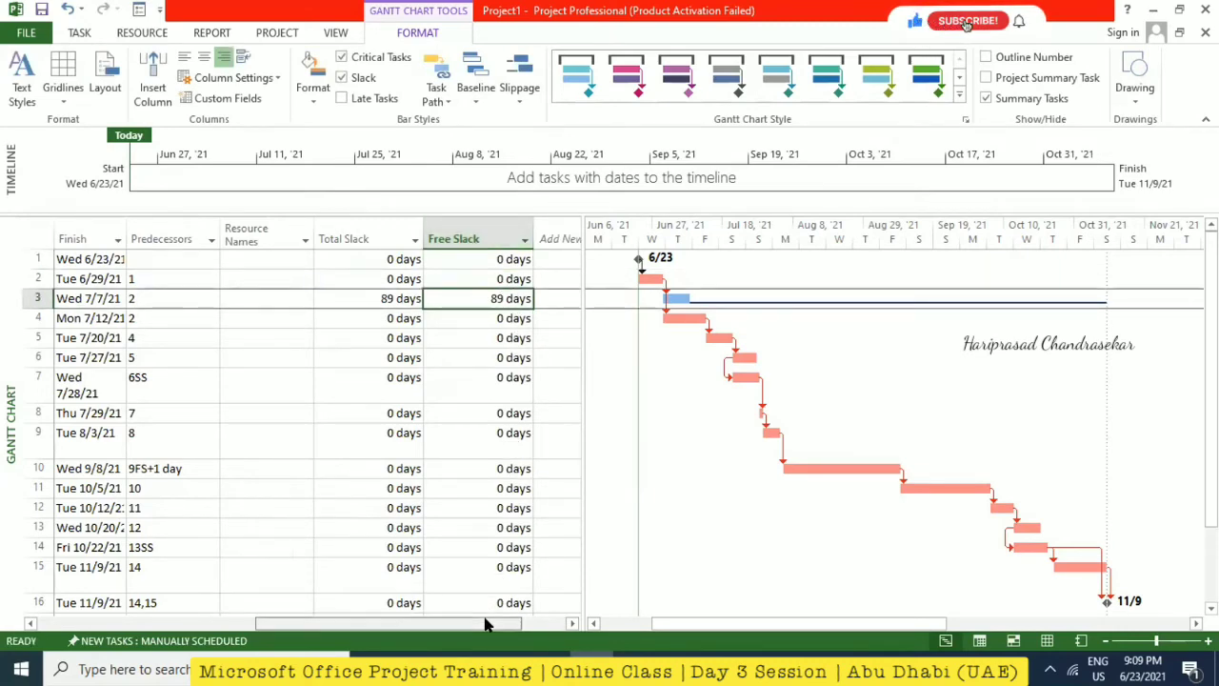
scroll(490, 620, left, 5)
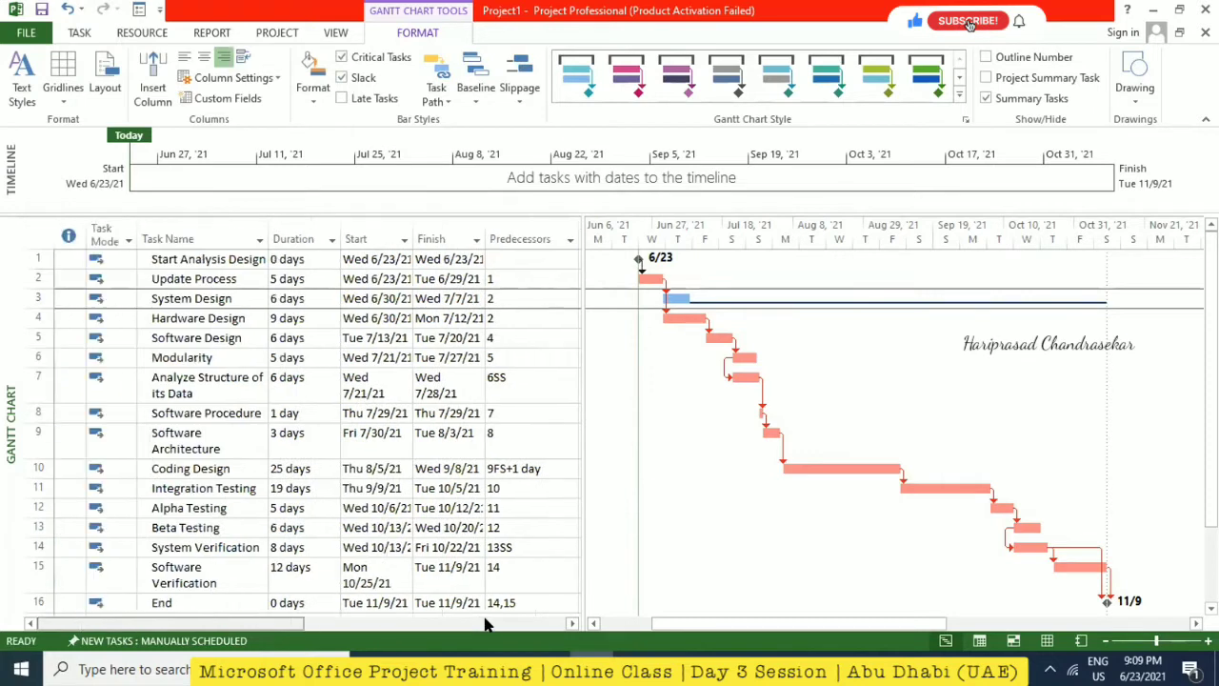
- Indent Update Process, System Design, Hardware Design and Software Design as subtasks of Start Analysis Design
click(171, 257)
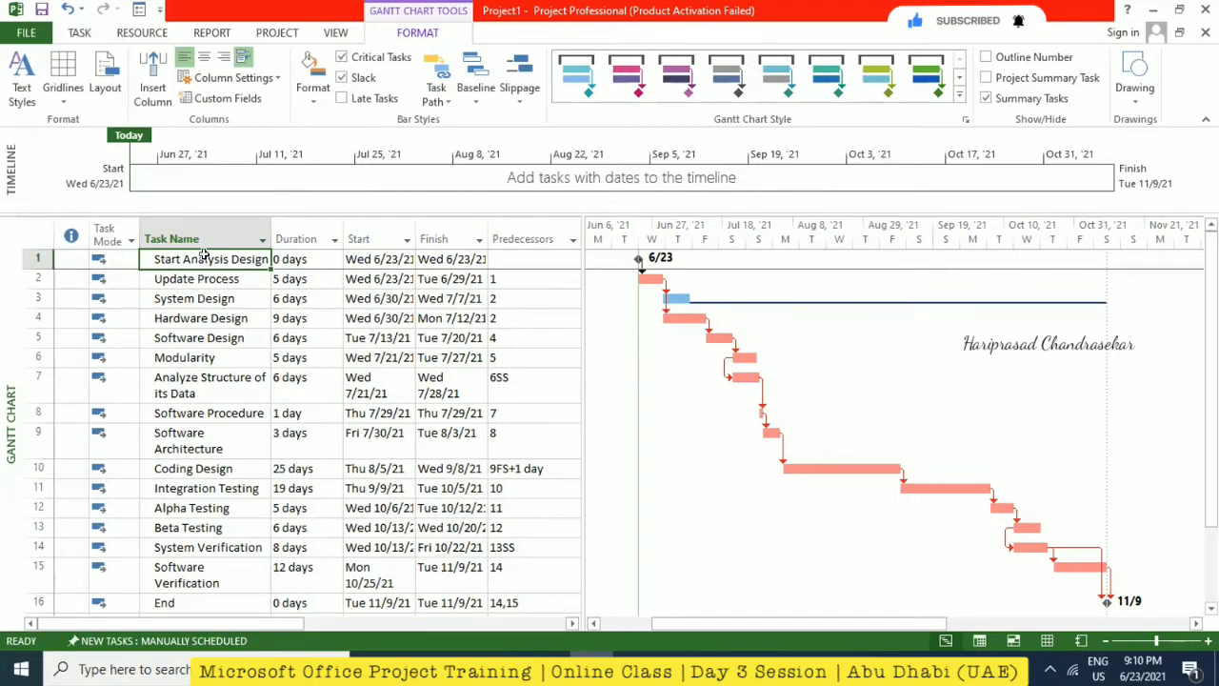
click(79, 33)
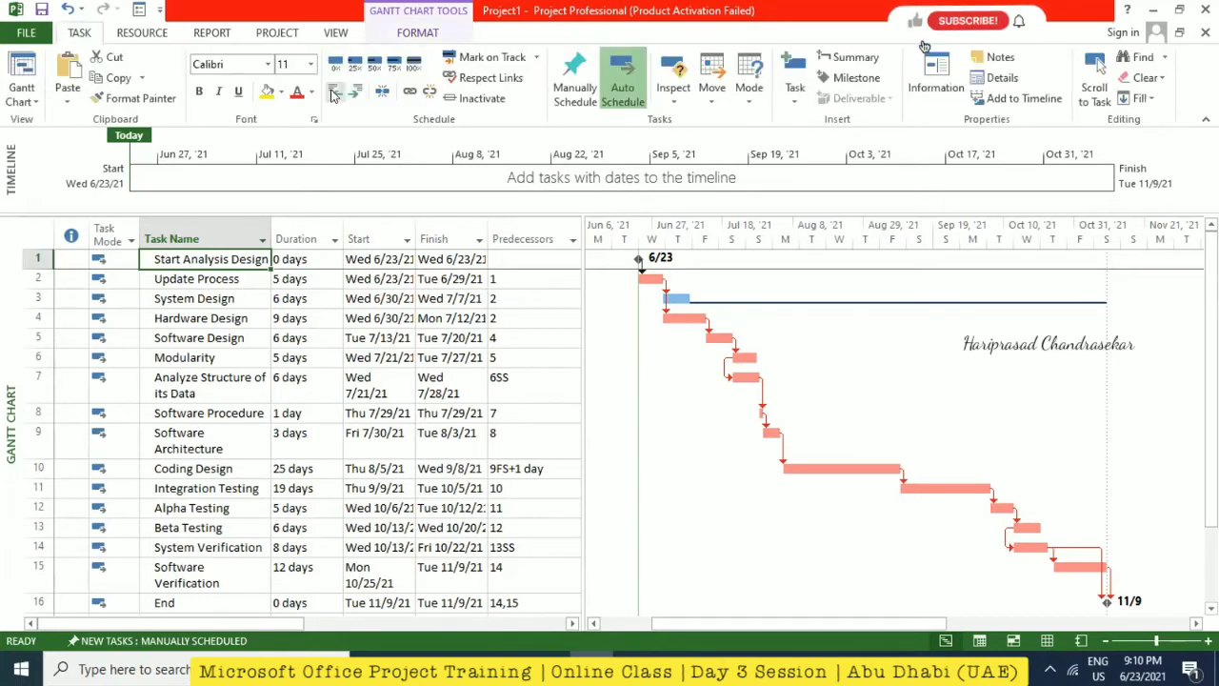
click(211, 272)
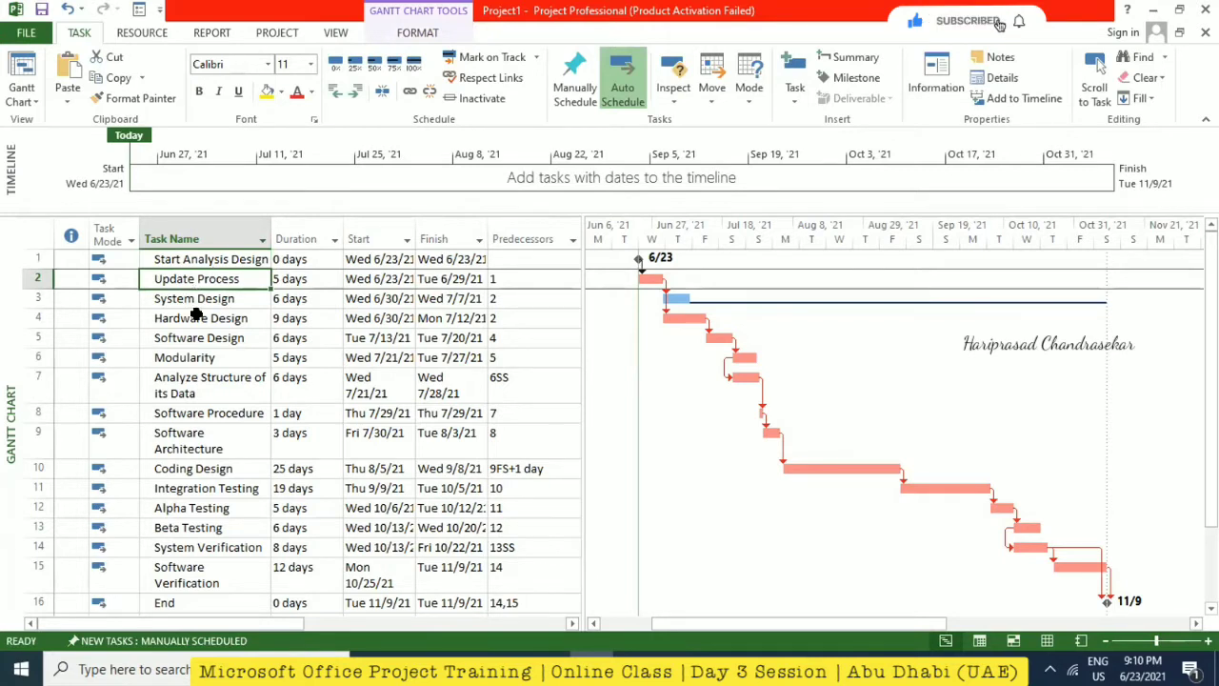
shift+click(199, 318)
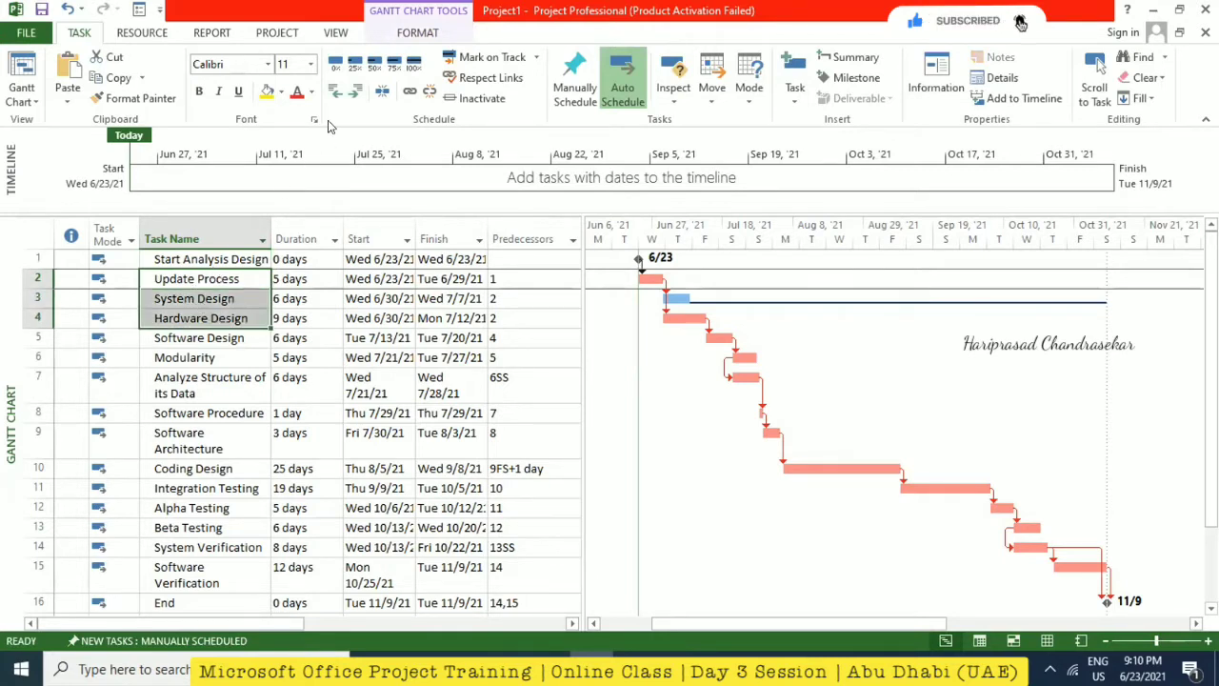
click(358, 92)
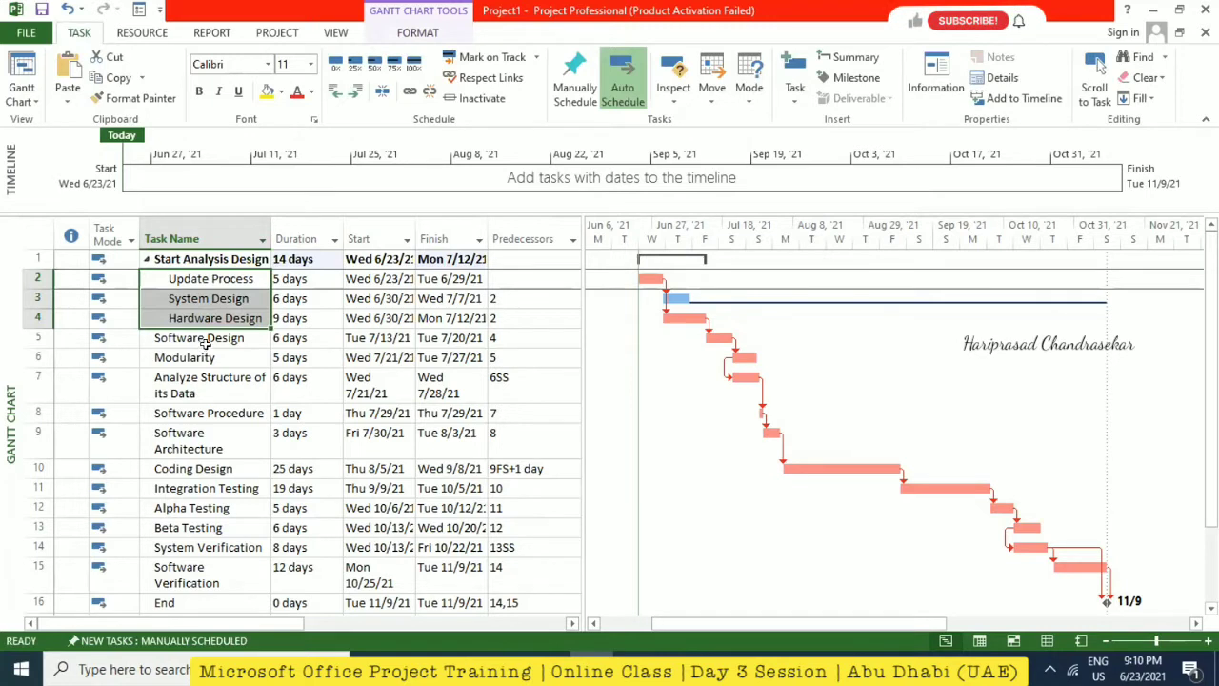
click(228, 333)
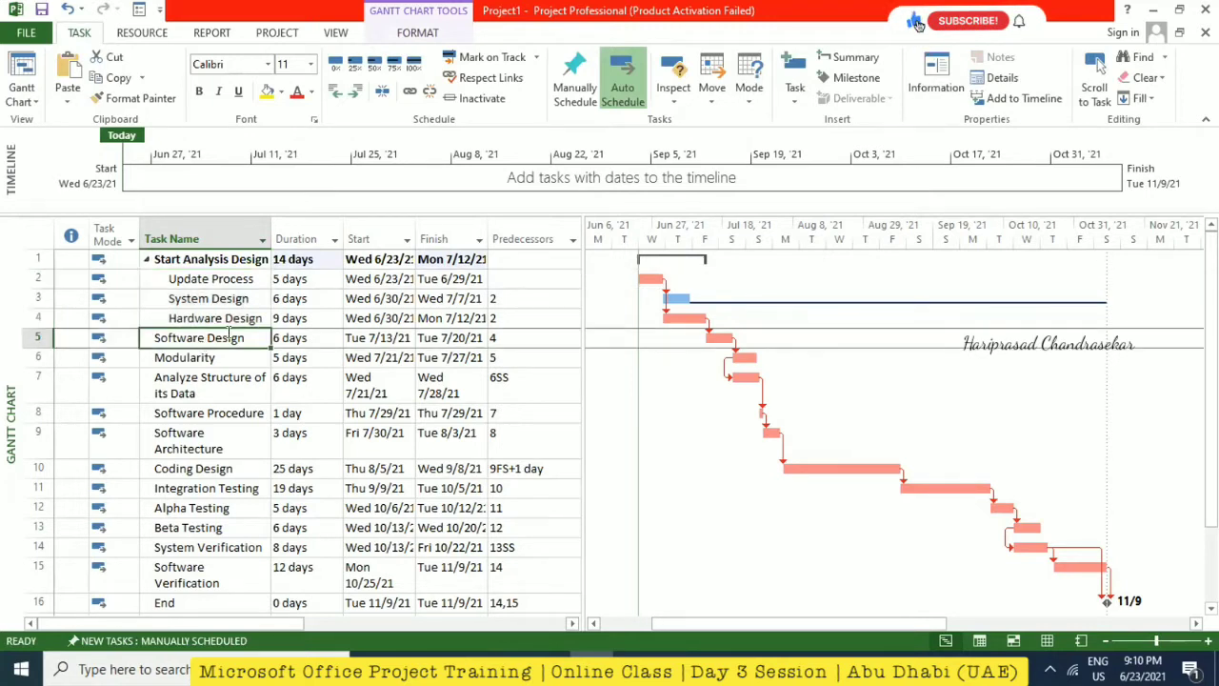
click(353, 88)
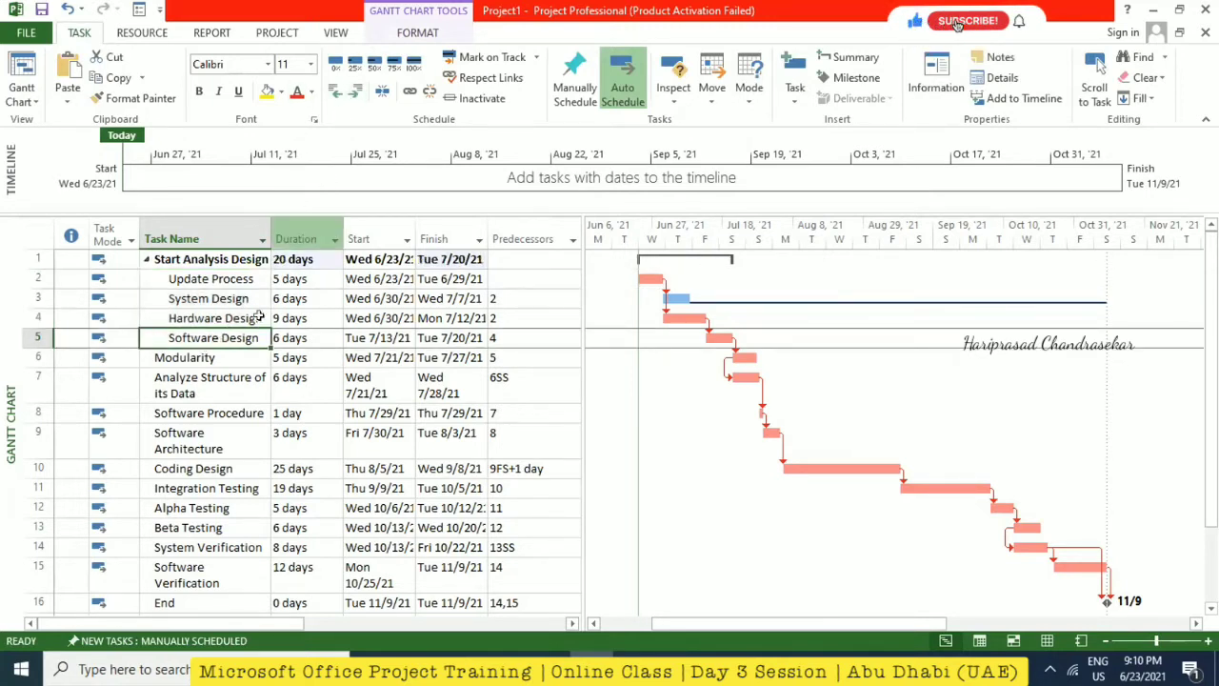
- Indent Analyze Structure of its Data, Software Procedure, Software Architecture and Coding Design as subtasks of Modularity
click(196, 382)
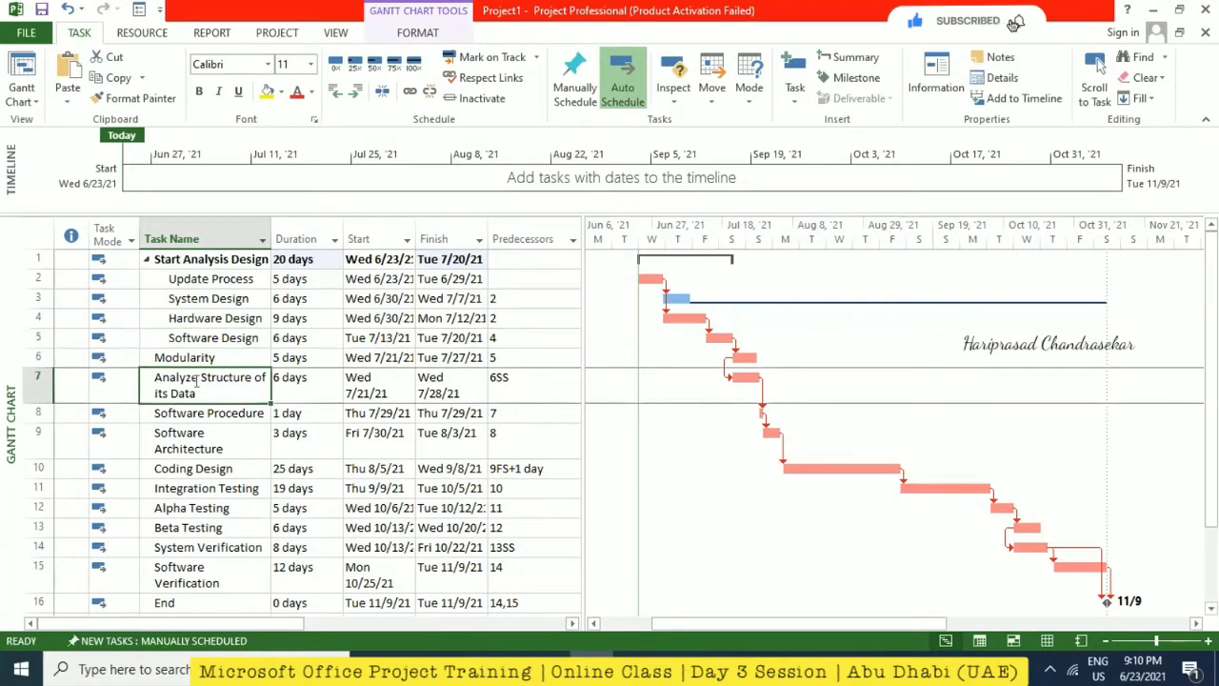
shift+click(191, 465)
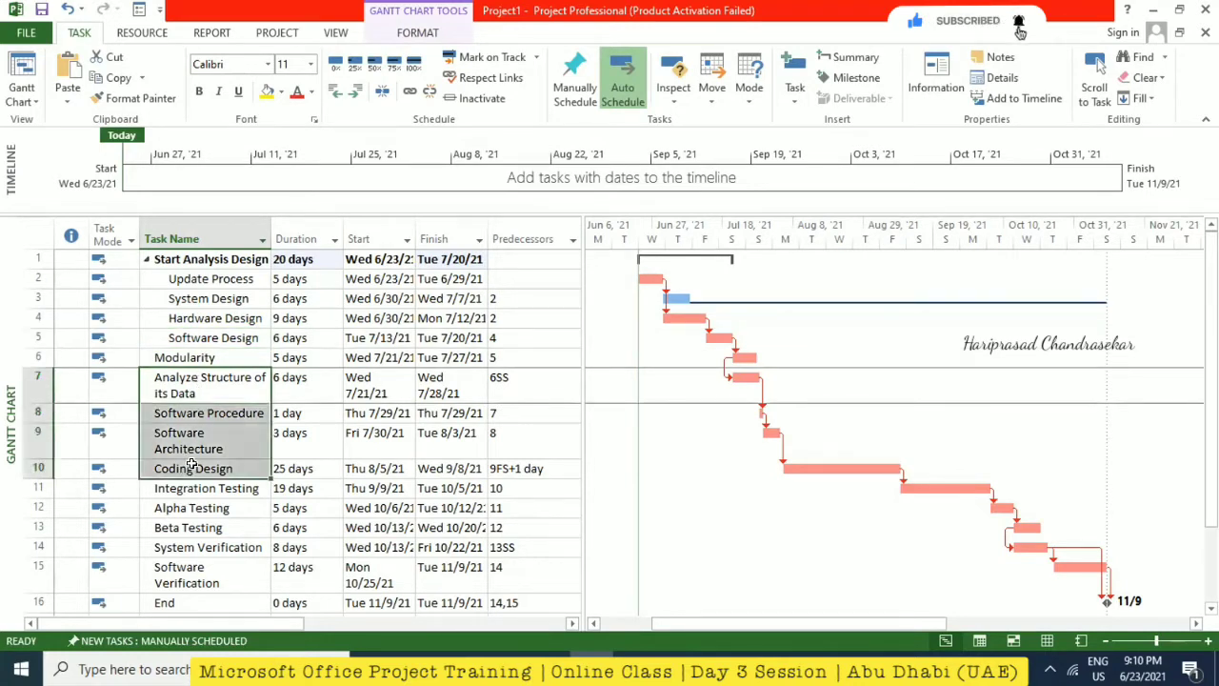
click(353, 89)
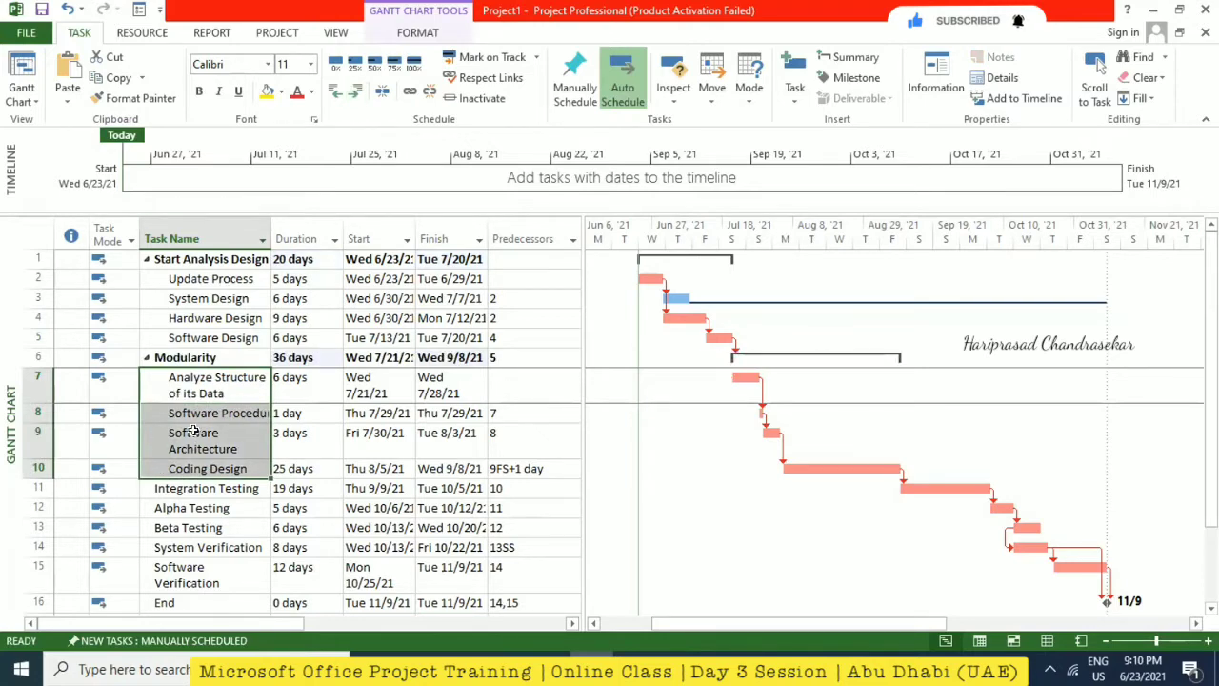
- Indent Alpha Testing, Beta Testing, System Verification and Software Verification as subtasks of Integration Testing
scroll(195, 433, down, 1)
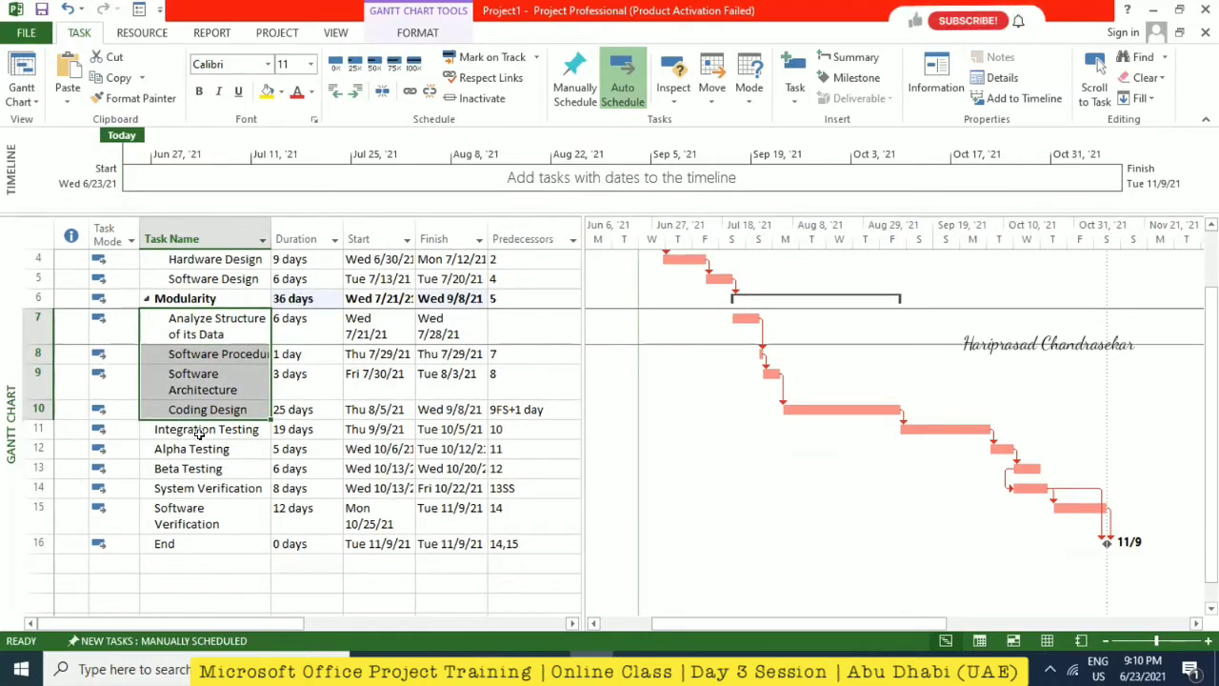
click(205, 430)
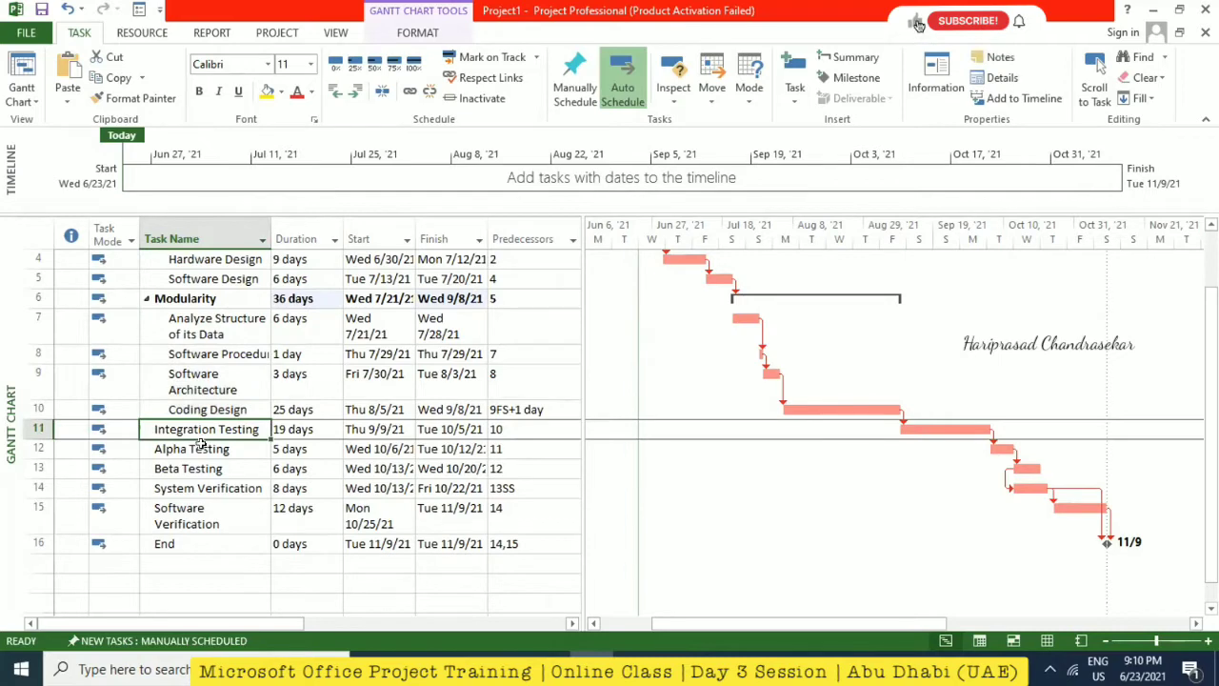
click(190, 449)
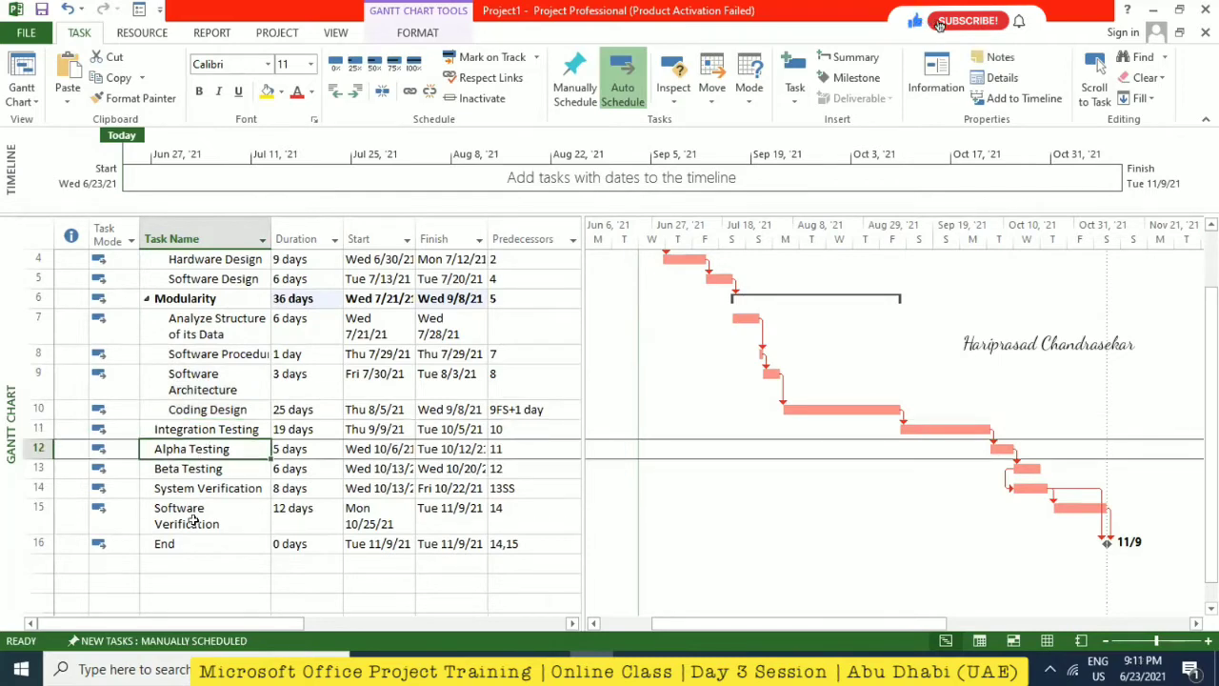
shift+click(191, 519)
click(356, 90)
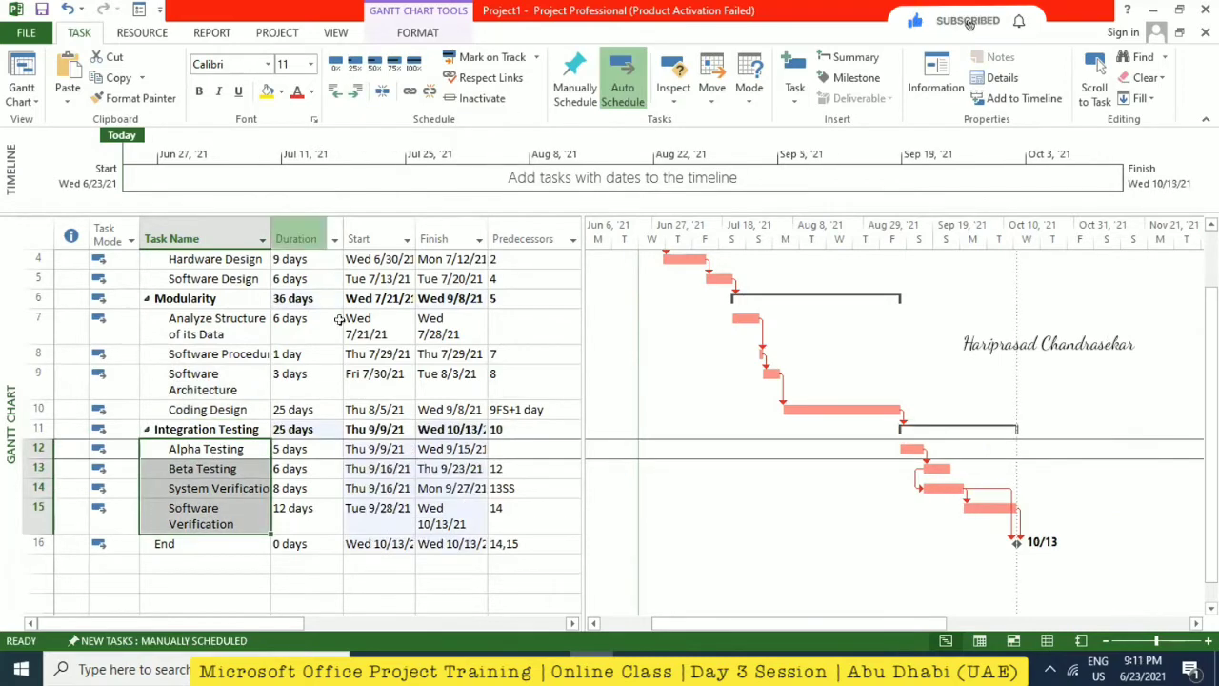
scroll(336, 337, up, 1)
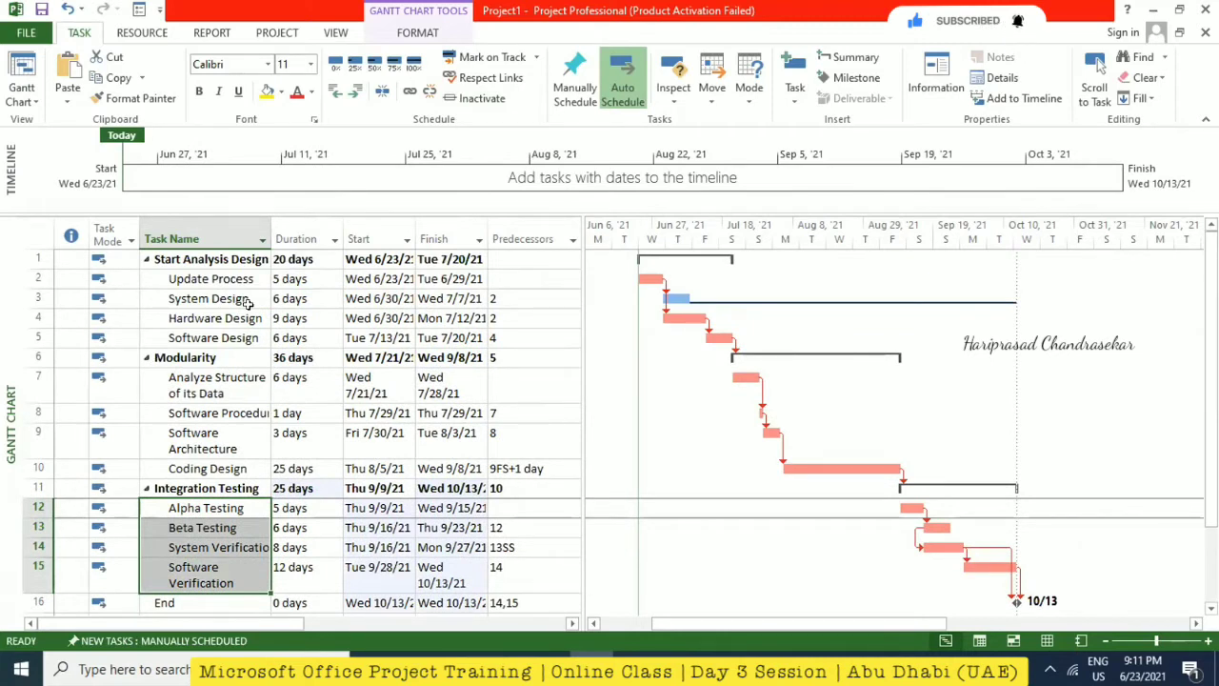
scroll(246, 302, down, 2)
click(200, 486)
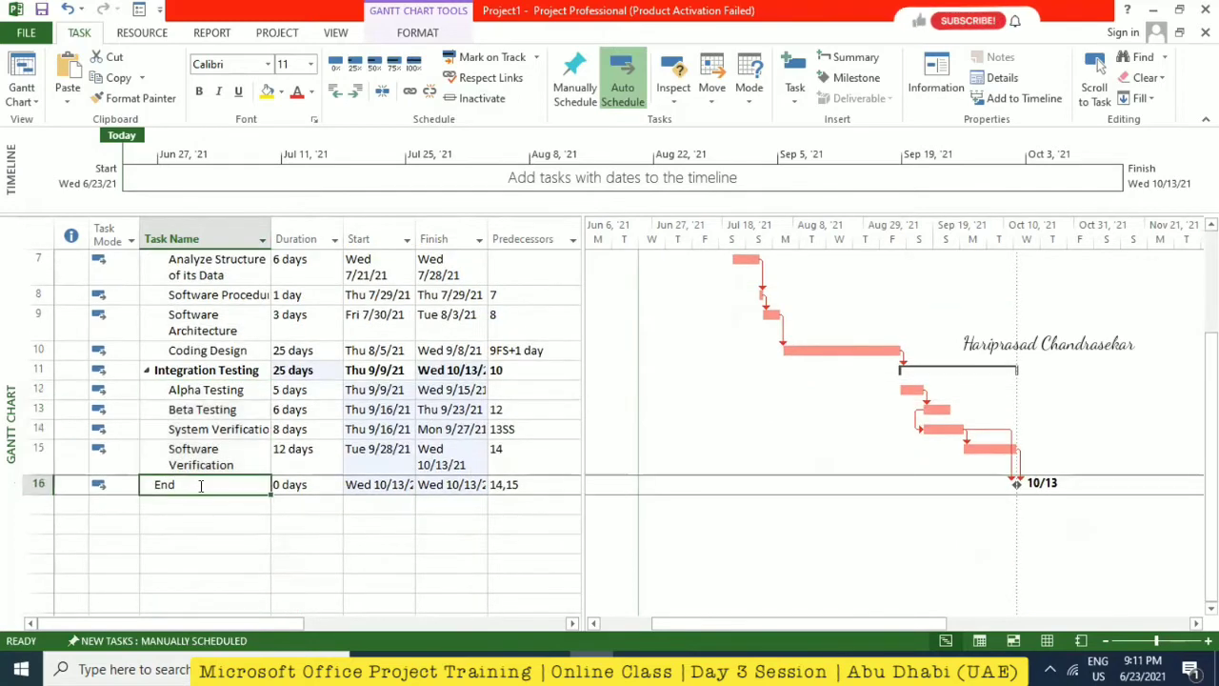
scroll(262, 432, up, 2)
scroll(264, 429, down, 1)
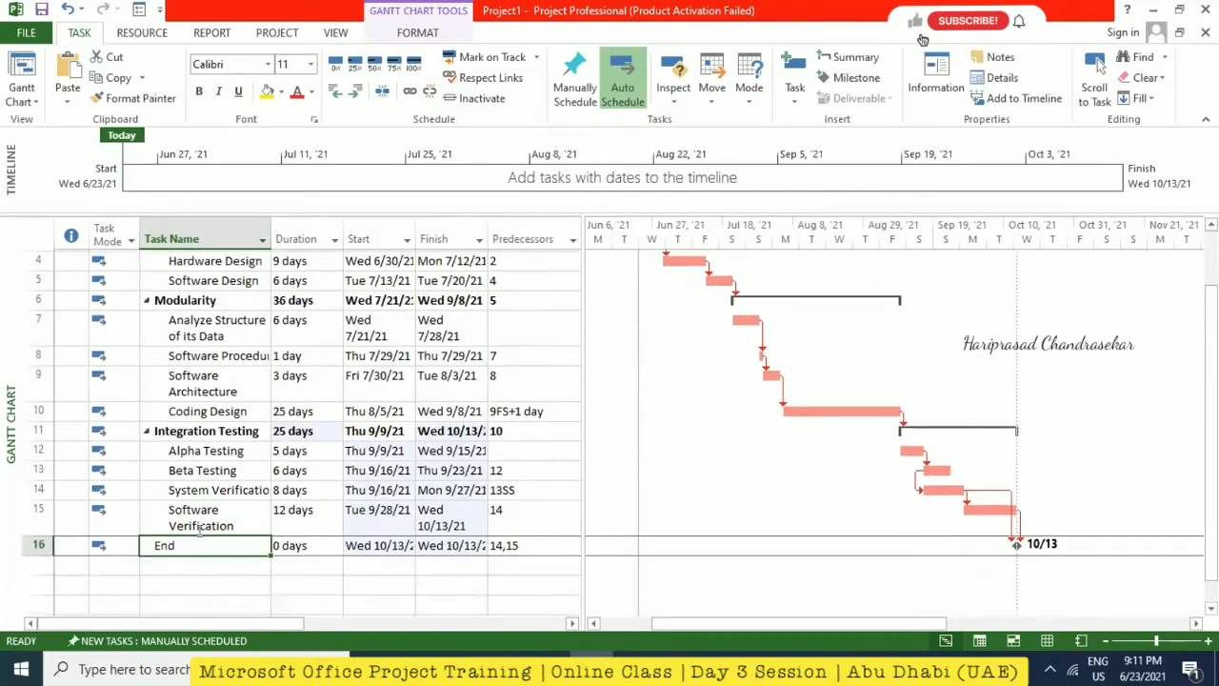
- Indent End under Integration Testing, and insert a summary task named Project A above Start Analysis Design
click(356, 90)
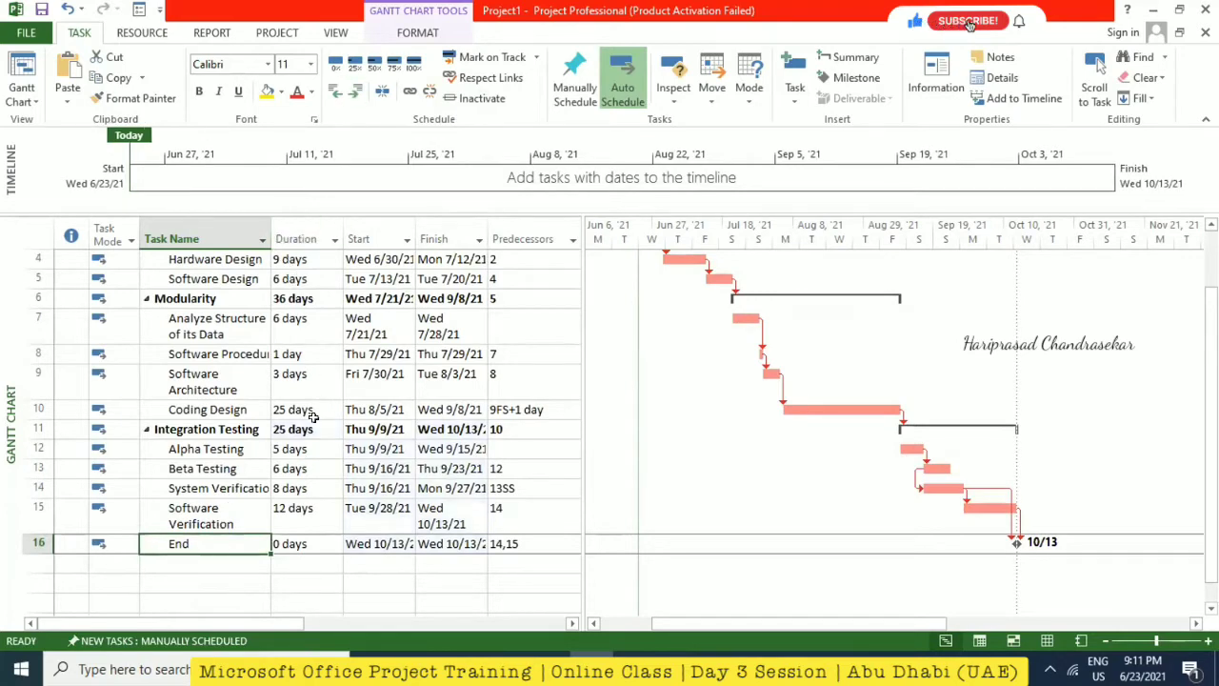
scroll(319, 409, up, 3)
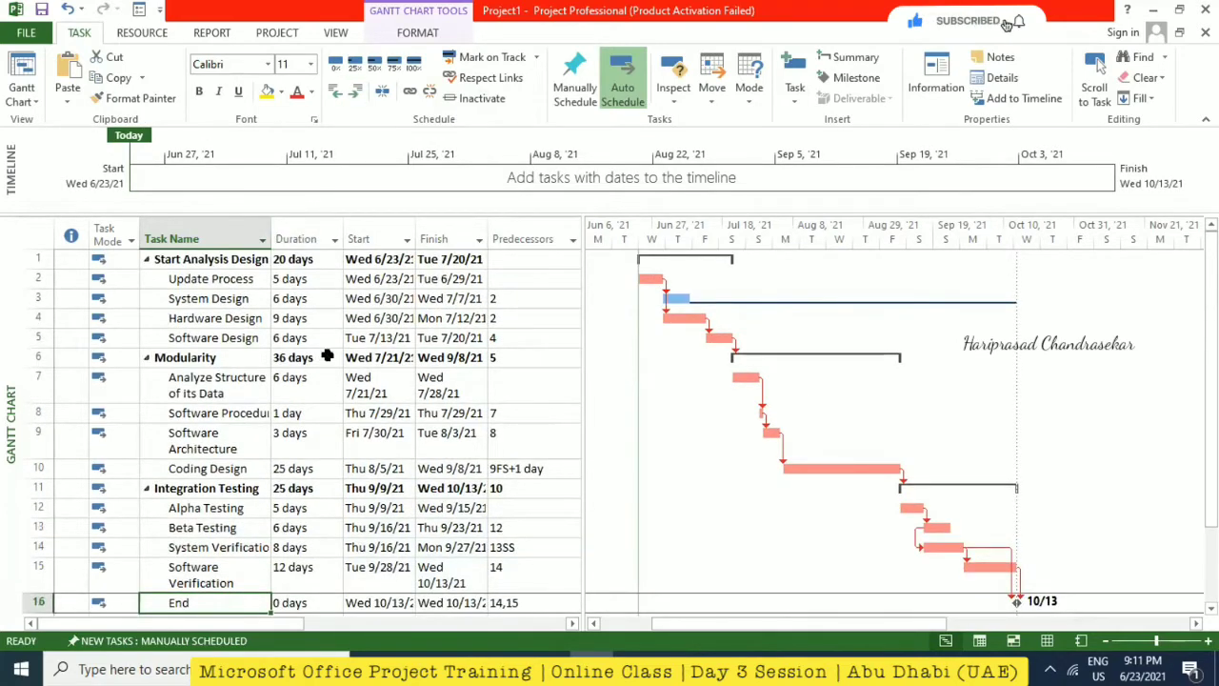
click(205, 261)
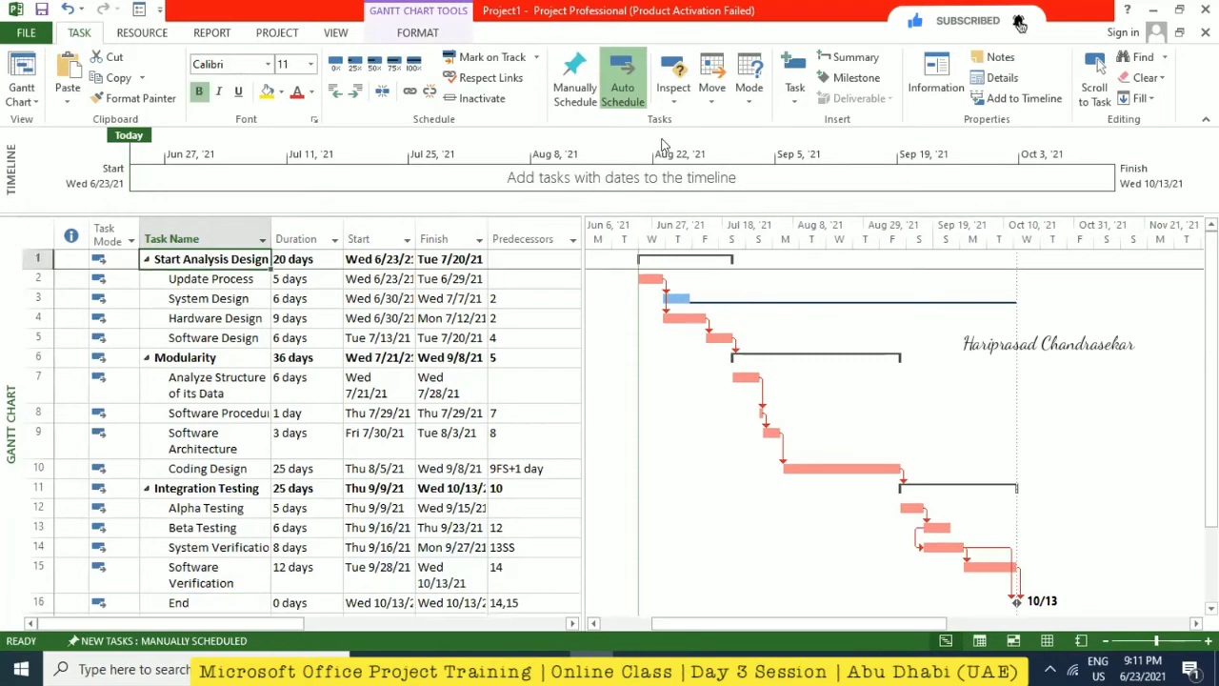
click(852, 58)
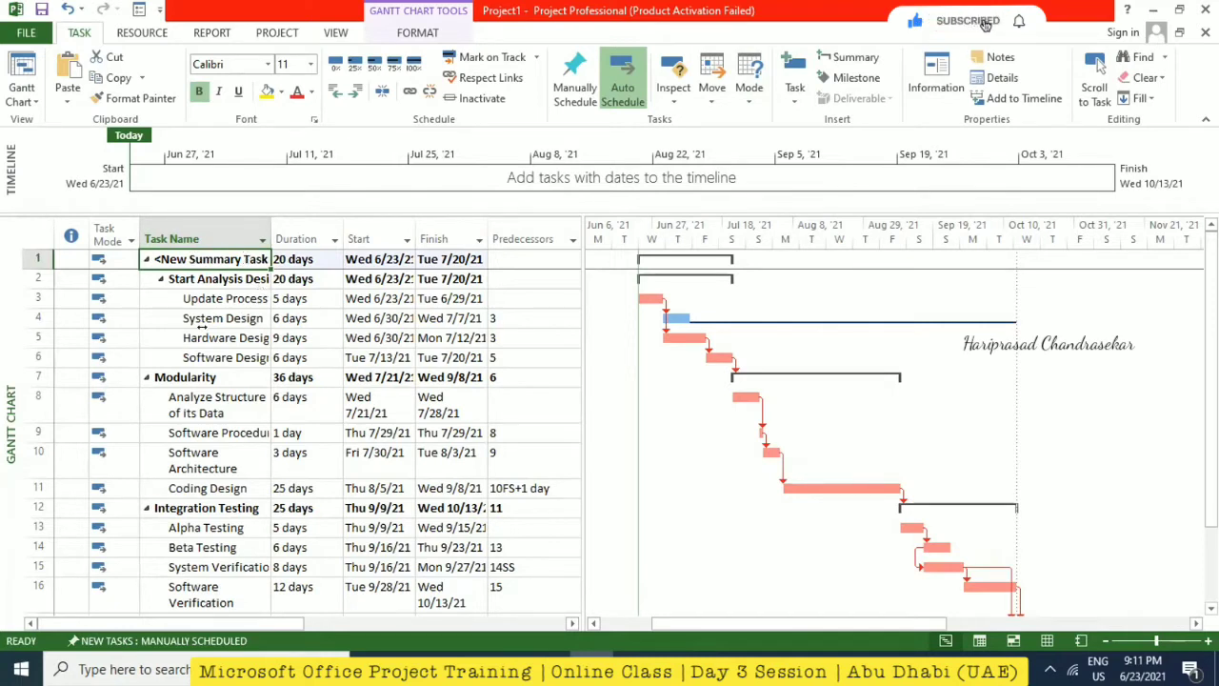
text(Proh)
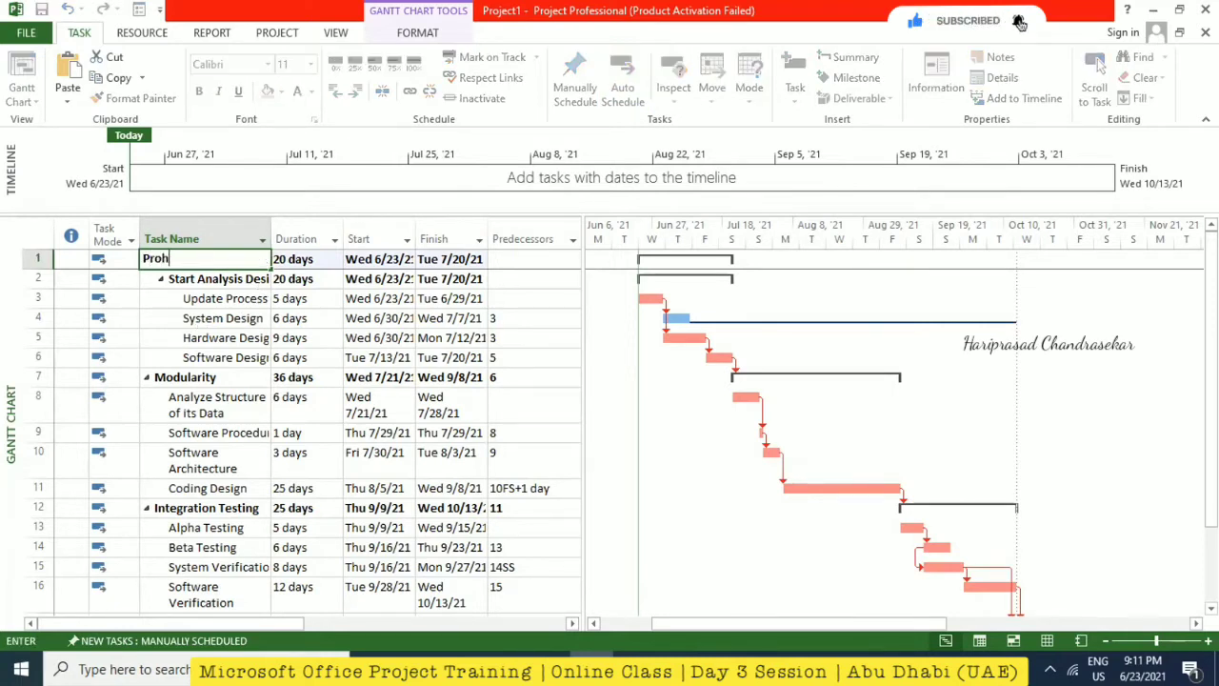
text(e)
key(BackSpace)
key(BackSpace)
text(ject A)
key(Return)
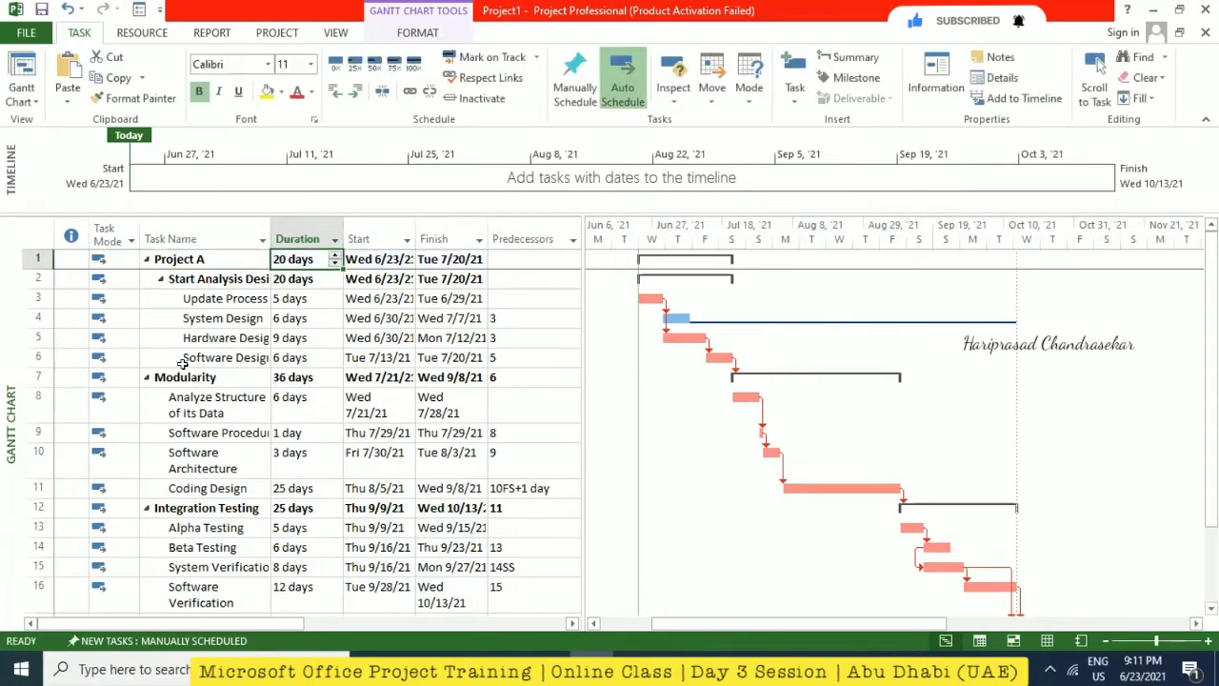
- Indent Modularity and Integration Testing, together with their subtasks, under the Project A summary task
click(183, 377)
shift+click(195, 507)
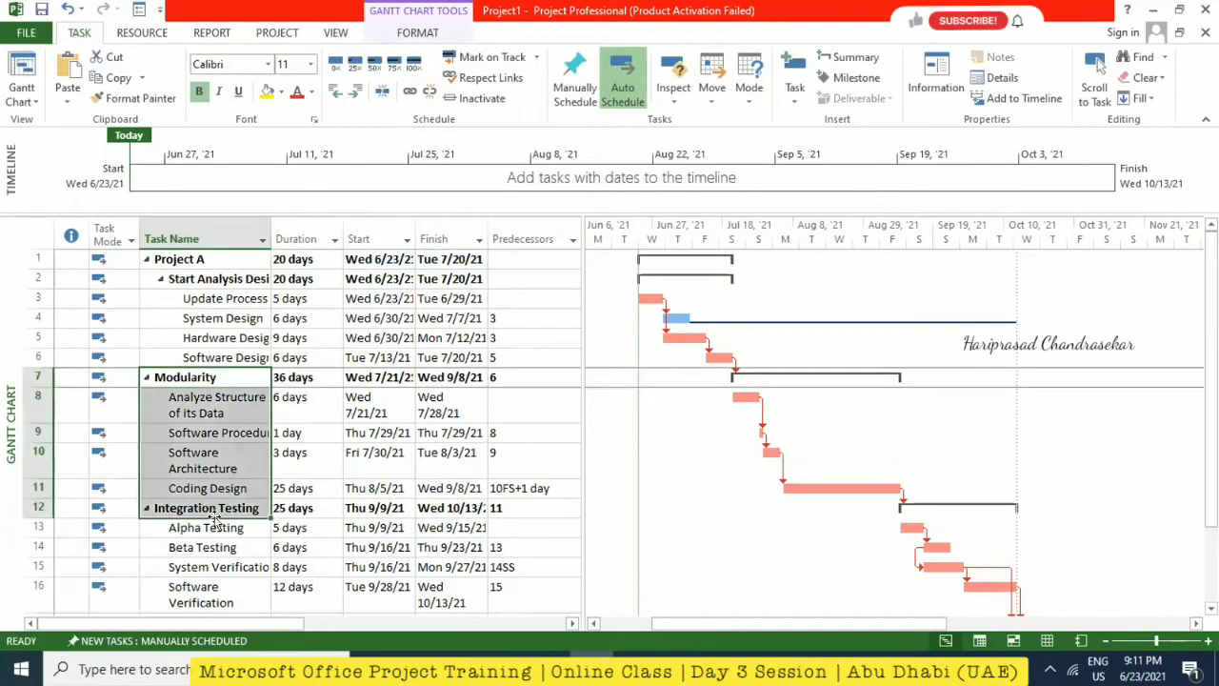
shift+click(200, 591)
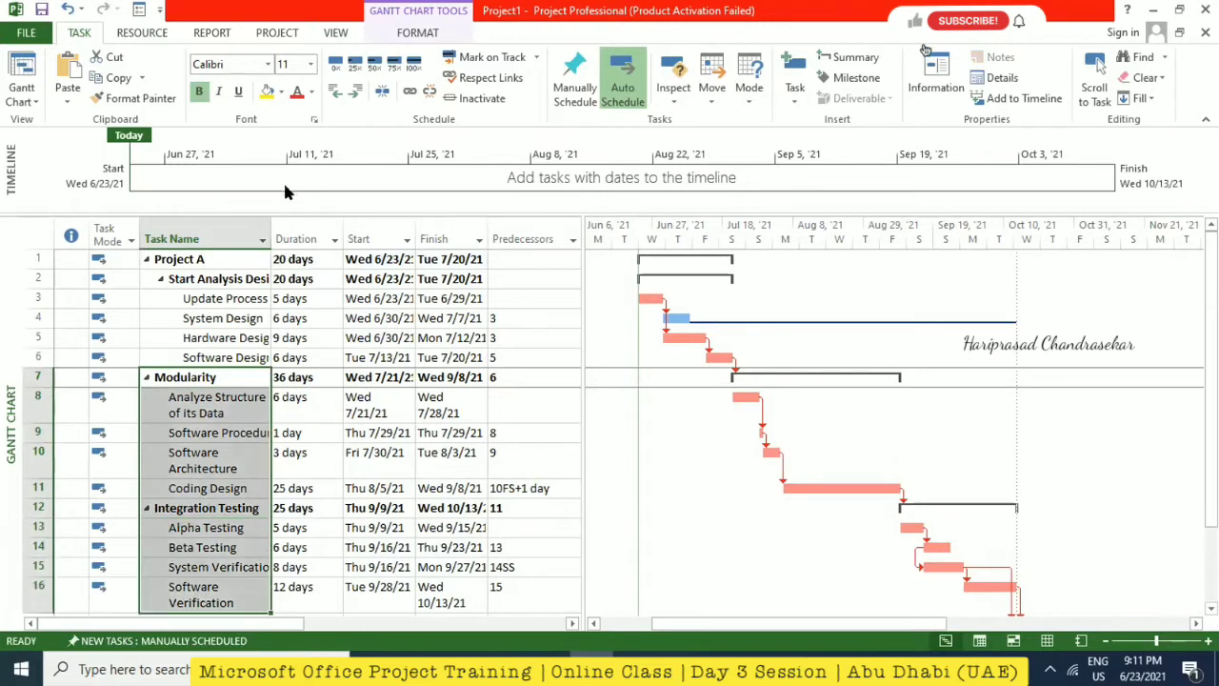
click(354, 90)
click(186, 271)
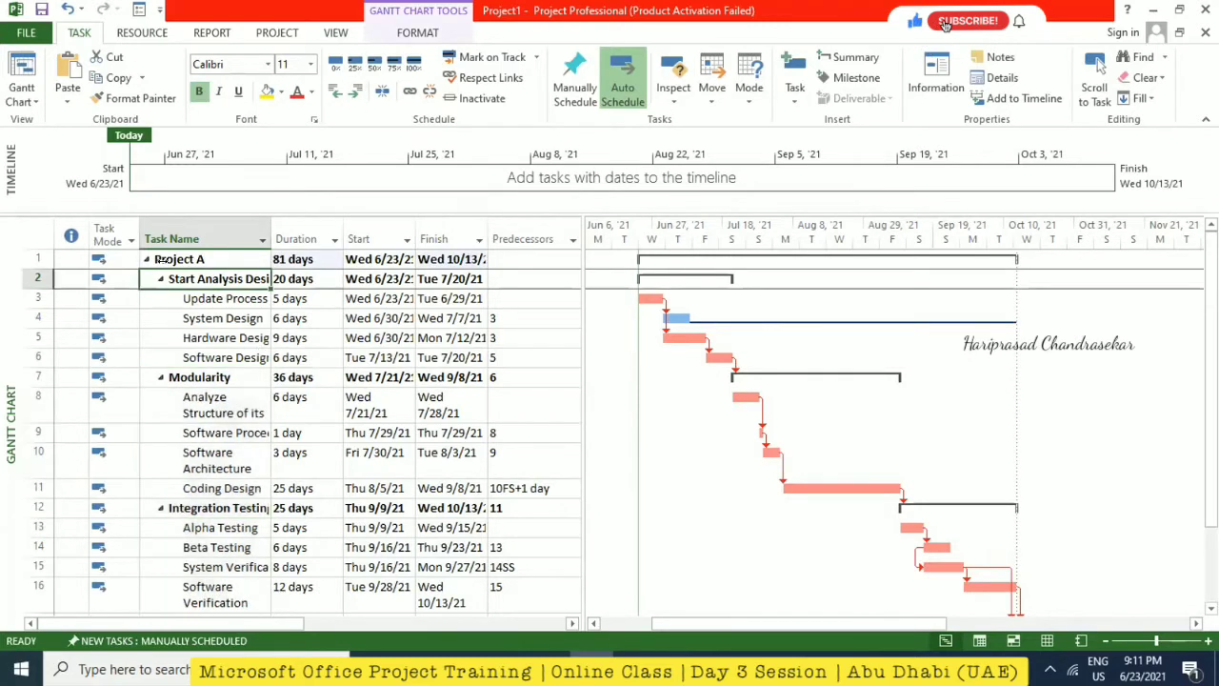
- Collapse and re-expand Project A and its three phase summaries to review the outline at each level
click(148, 261)
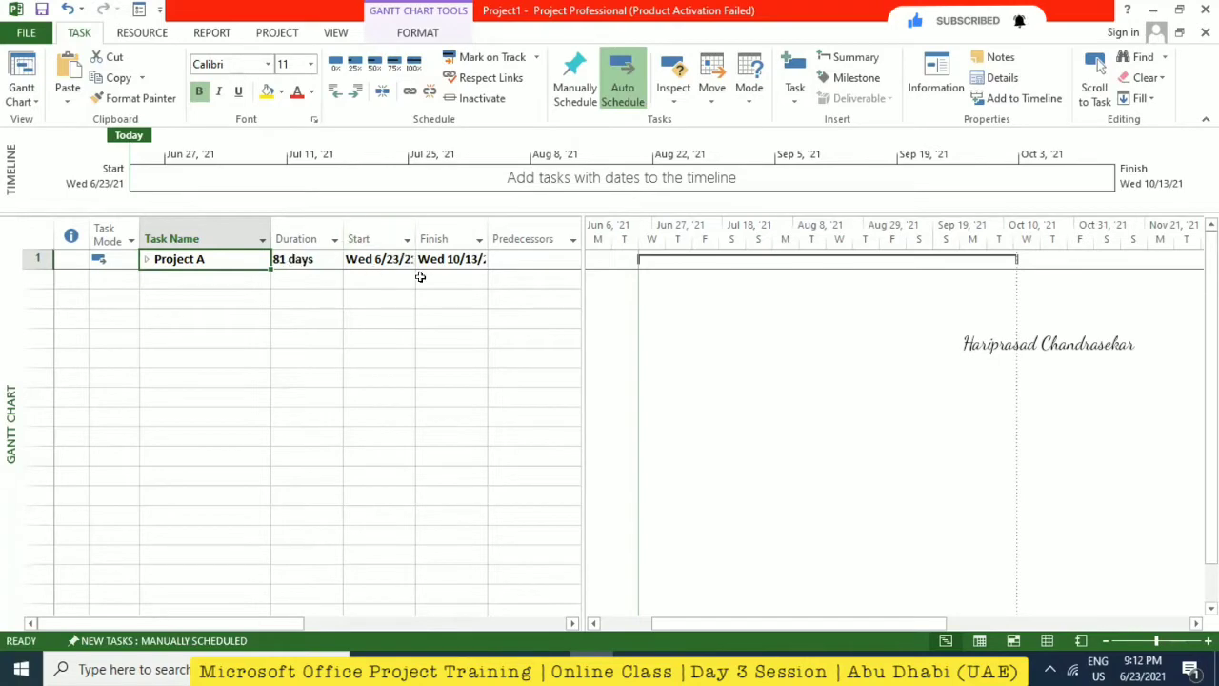
click(147, 260)
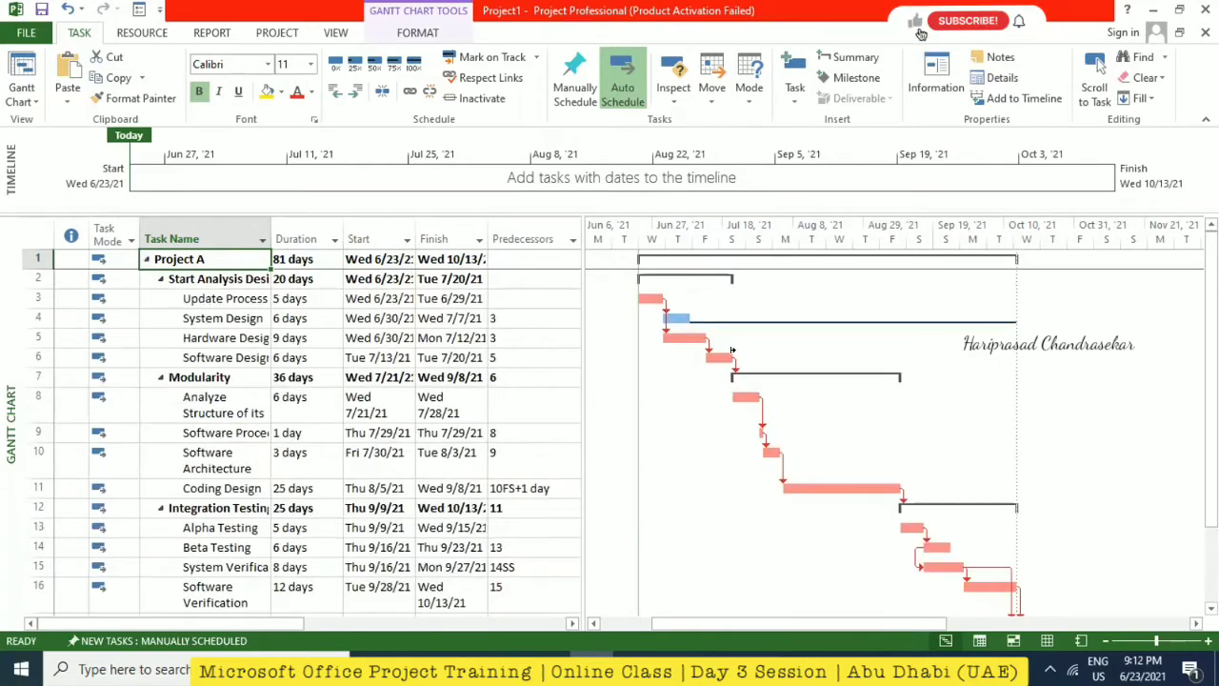
click(160, 278)
click(160, 315)
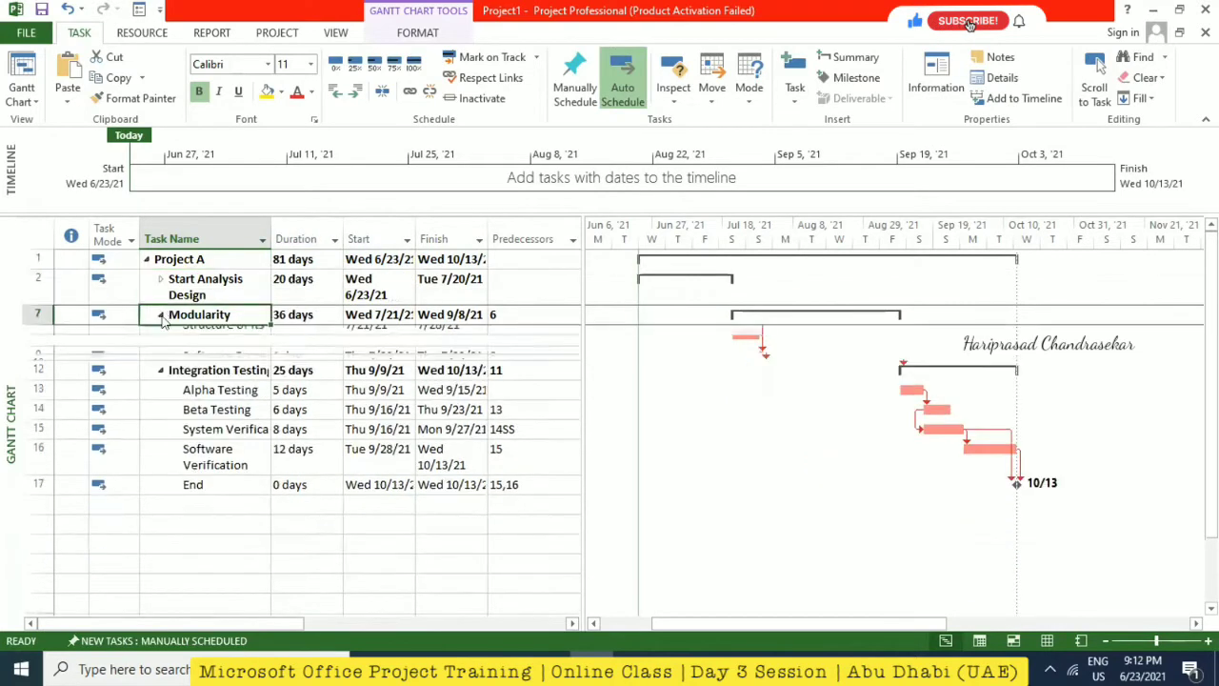
click(161, 335)
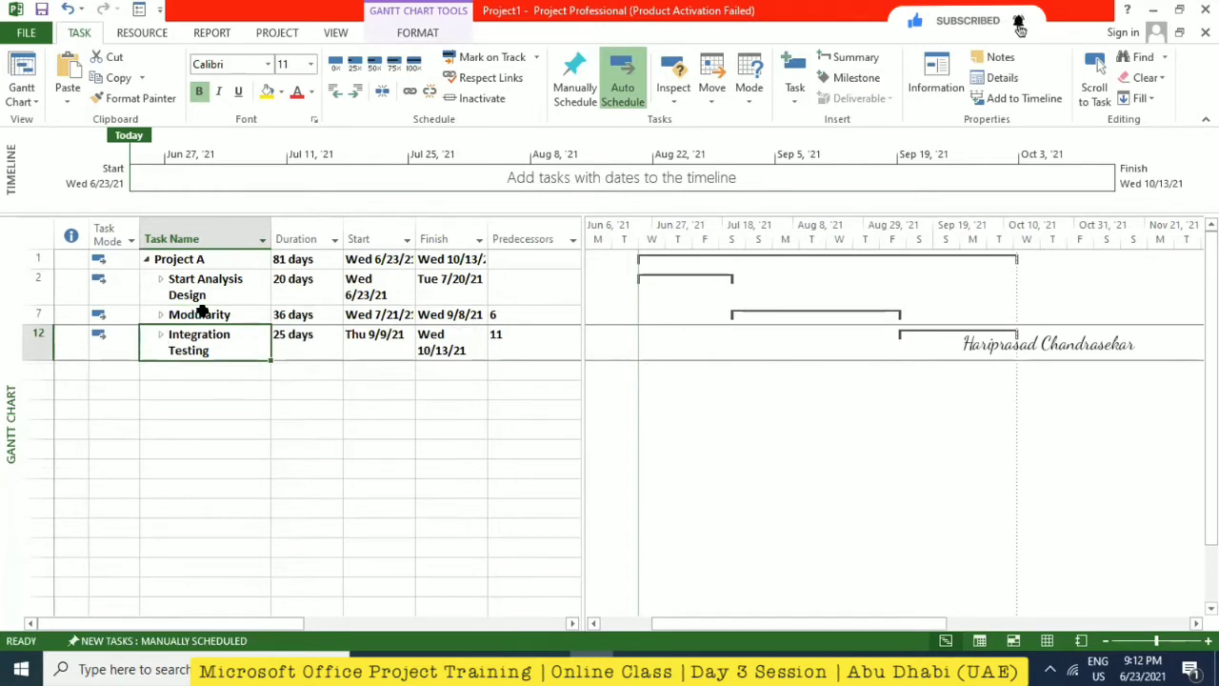
click(159, 278)
click(161, 394)
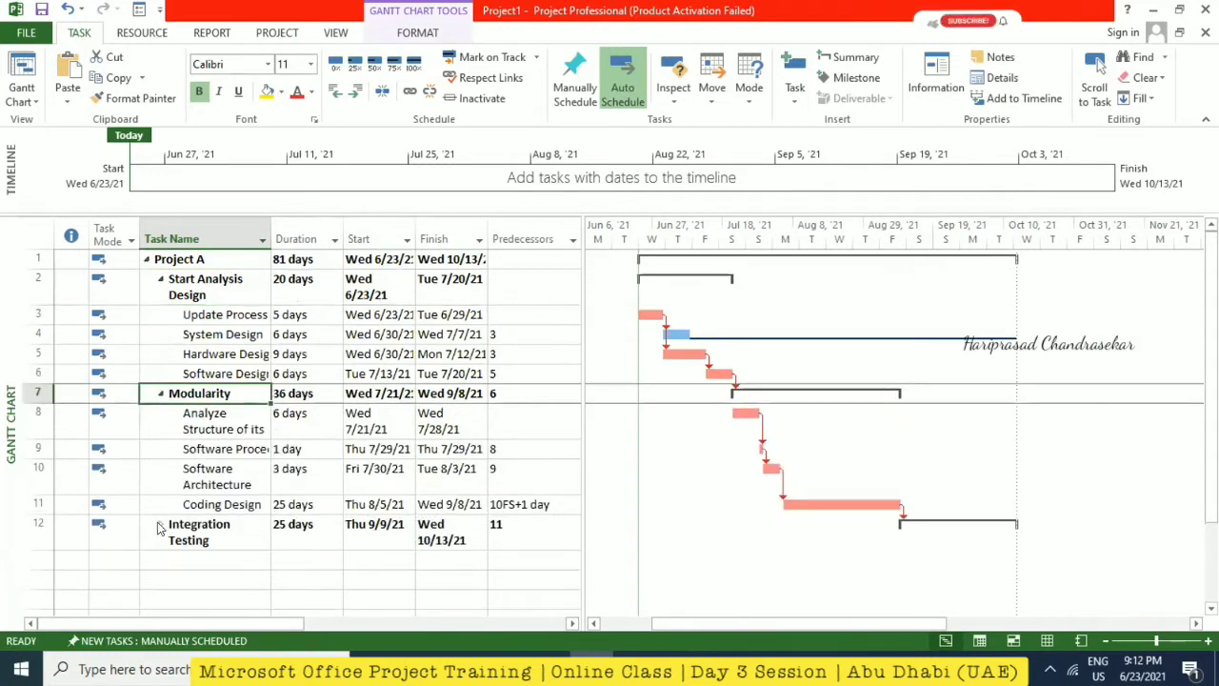
click(160, 525)
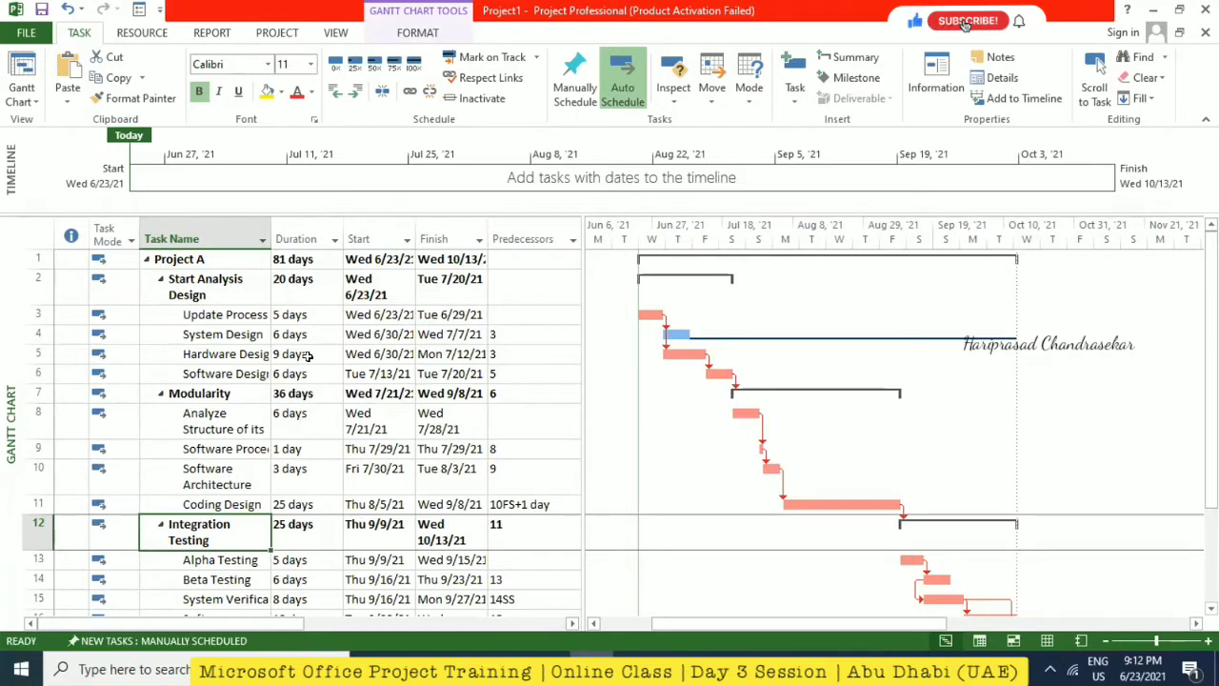
- Insert a WBS column before the Duration column
right_click(297, 236)
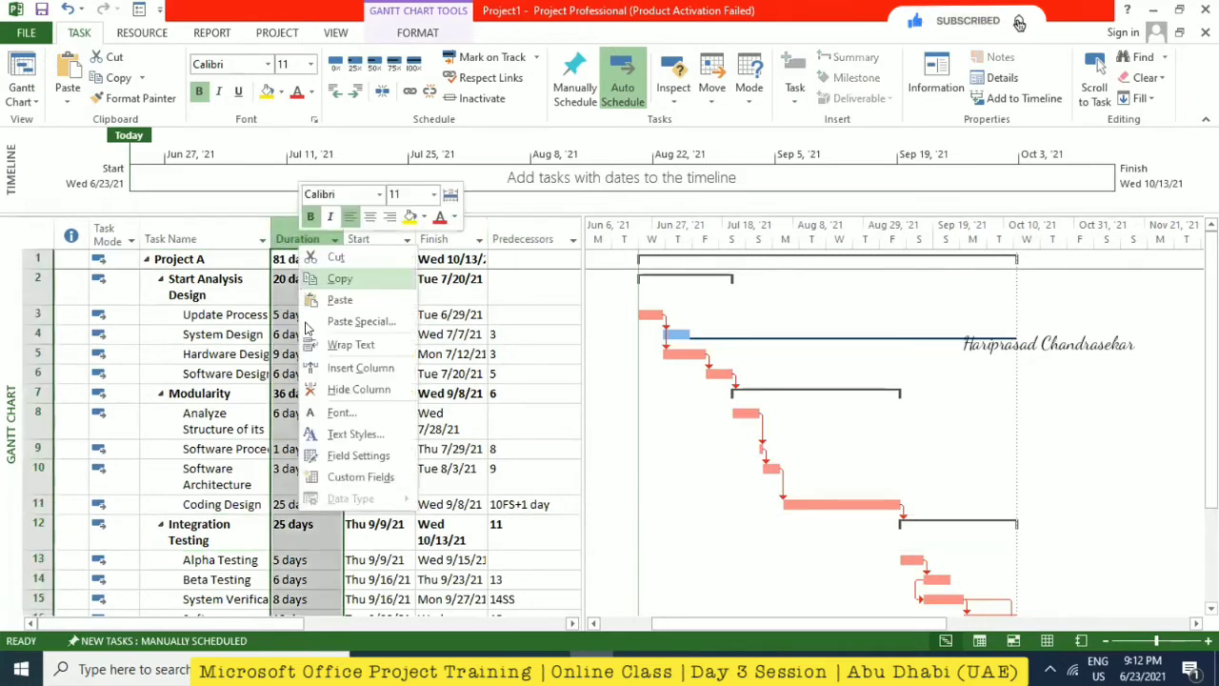
click(353, 368)
text(w)
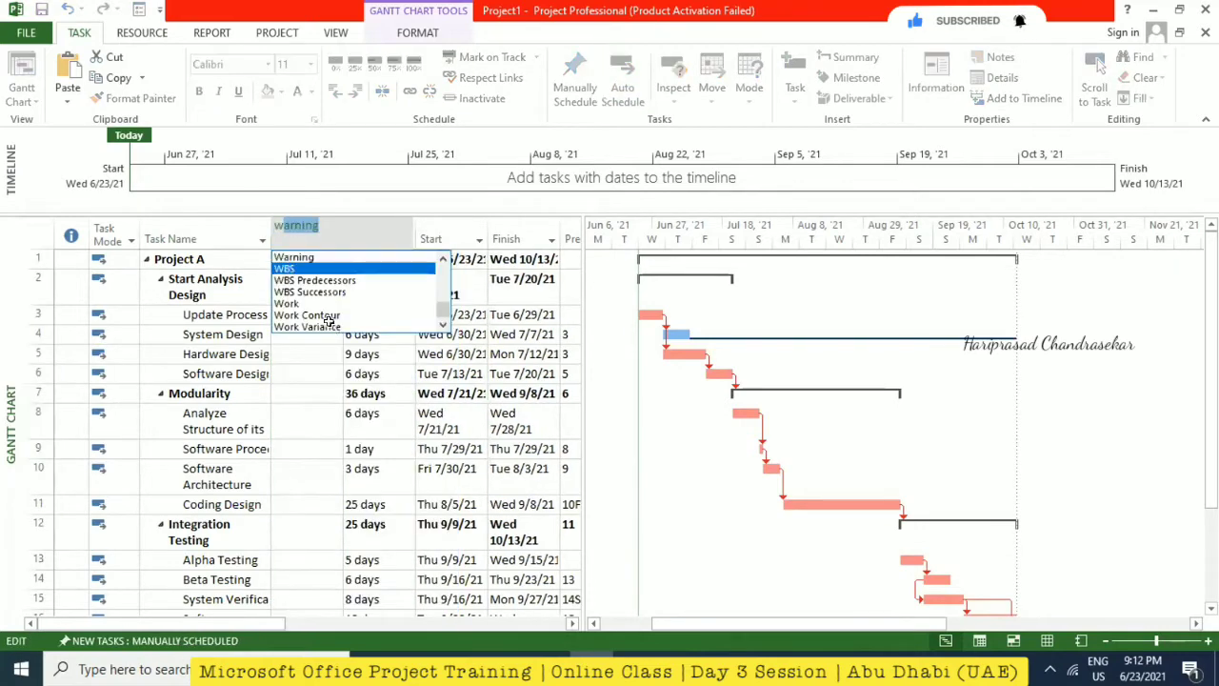
text(bs)
click(319, 262)
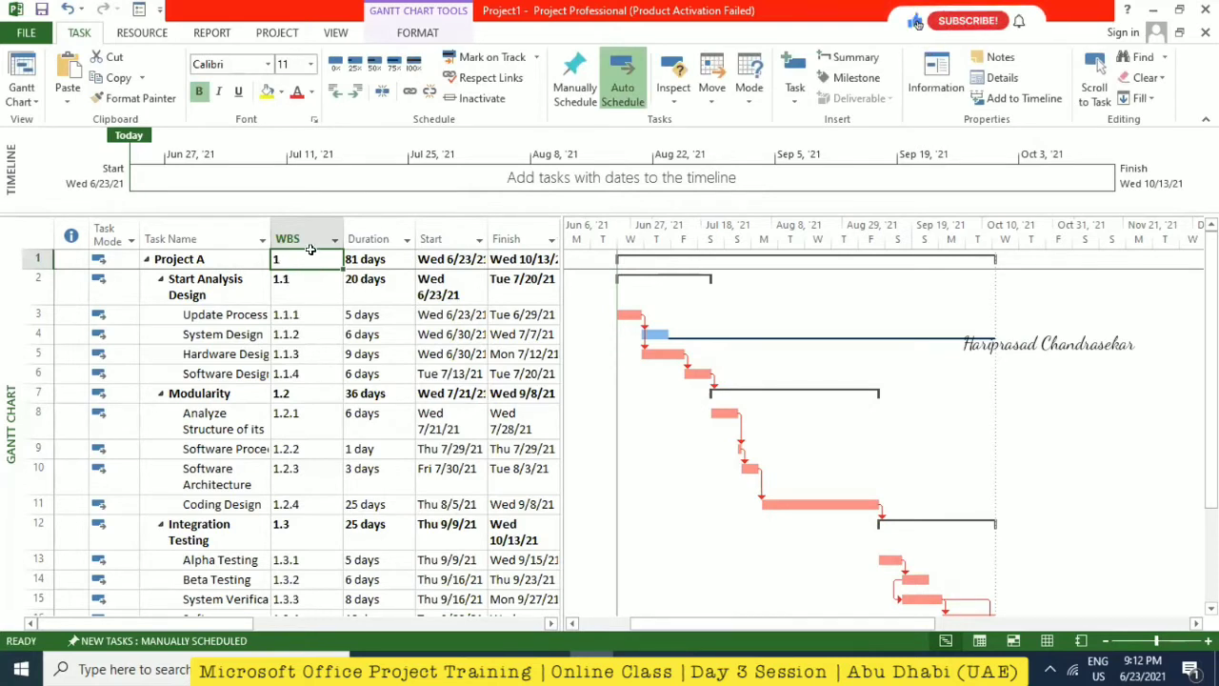
- Move the WBS column in front of the Task Name column
click(306, 220)
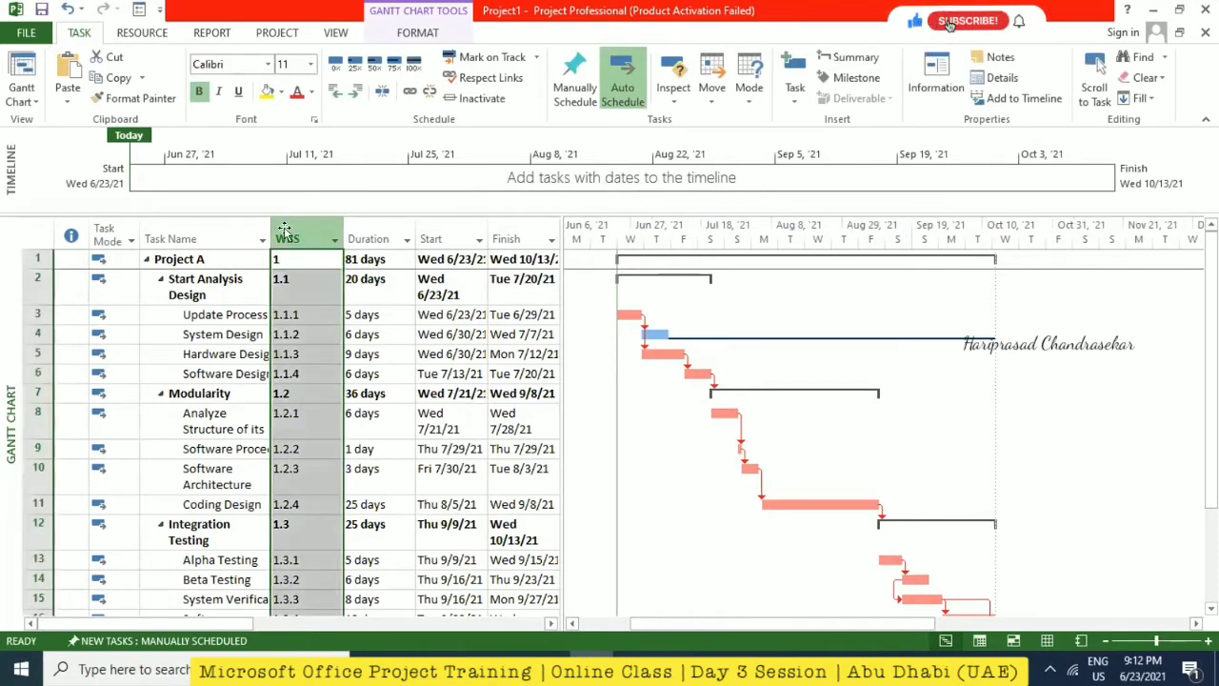
right_click(284, 223)
key(Escape)
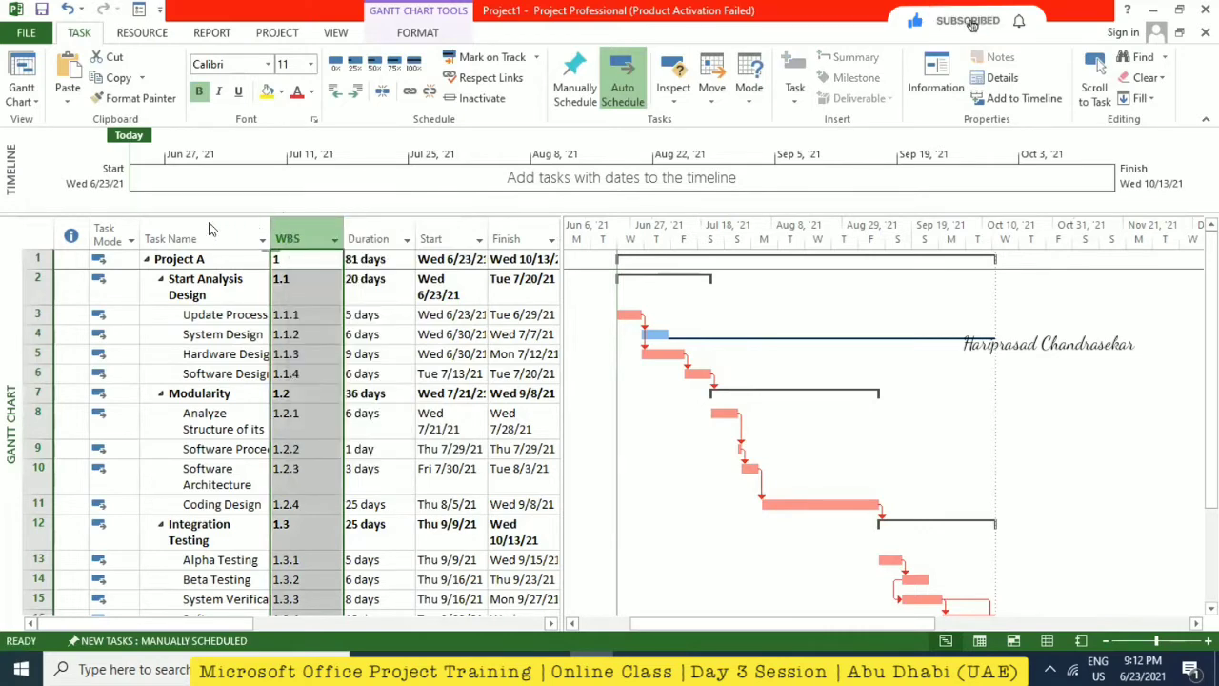
click(290, 219)
click(301, 218)
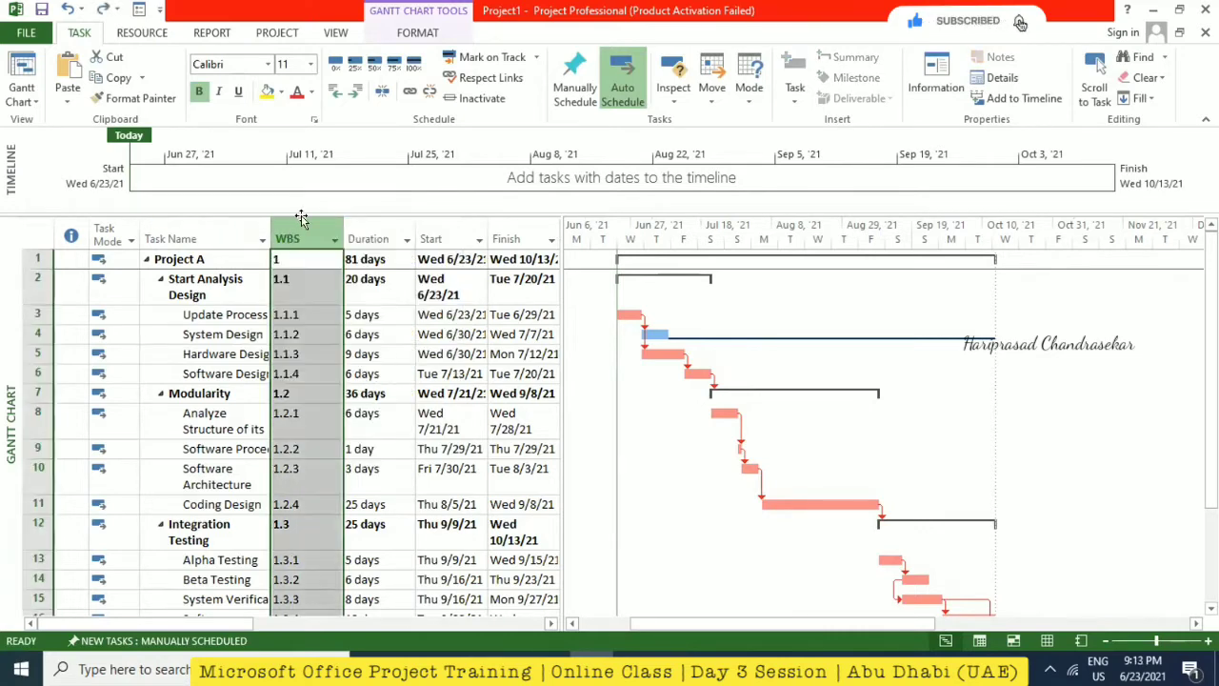
drag(262, 221, 152, 215)
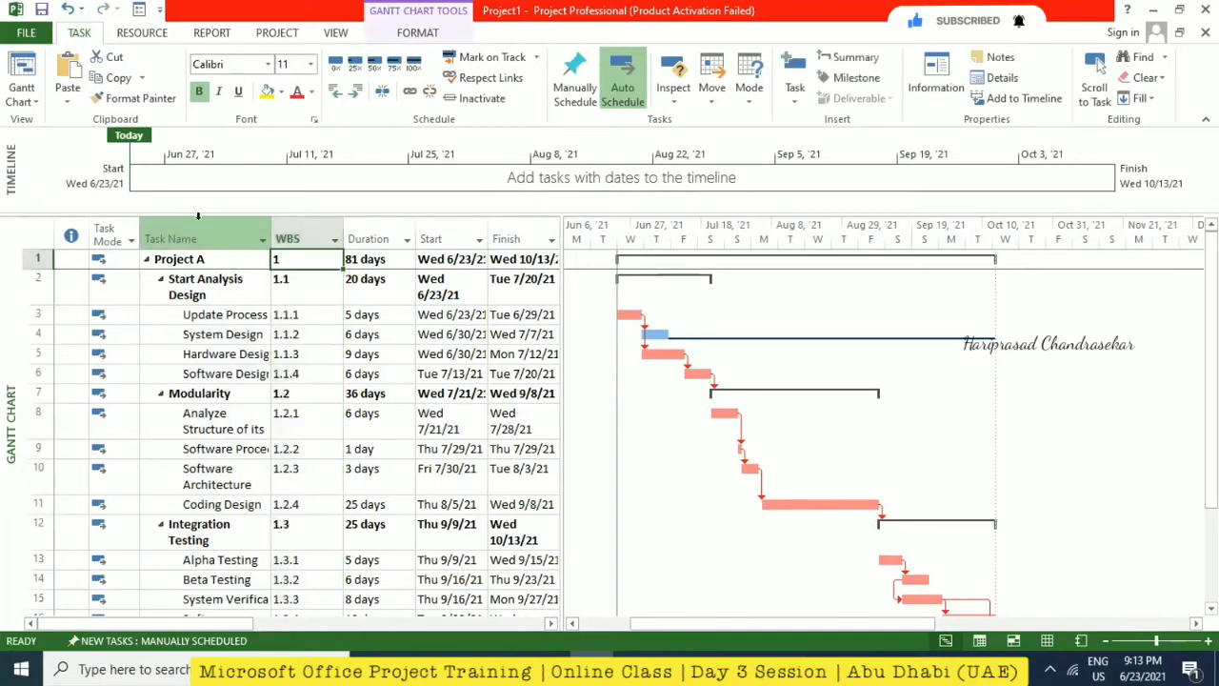
click(303, 220)
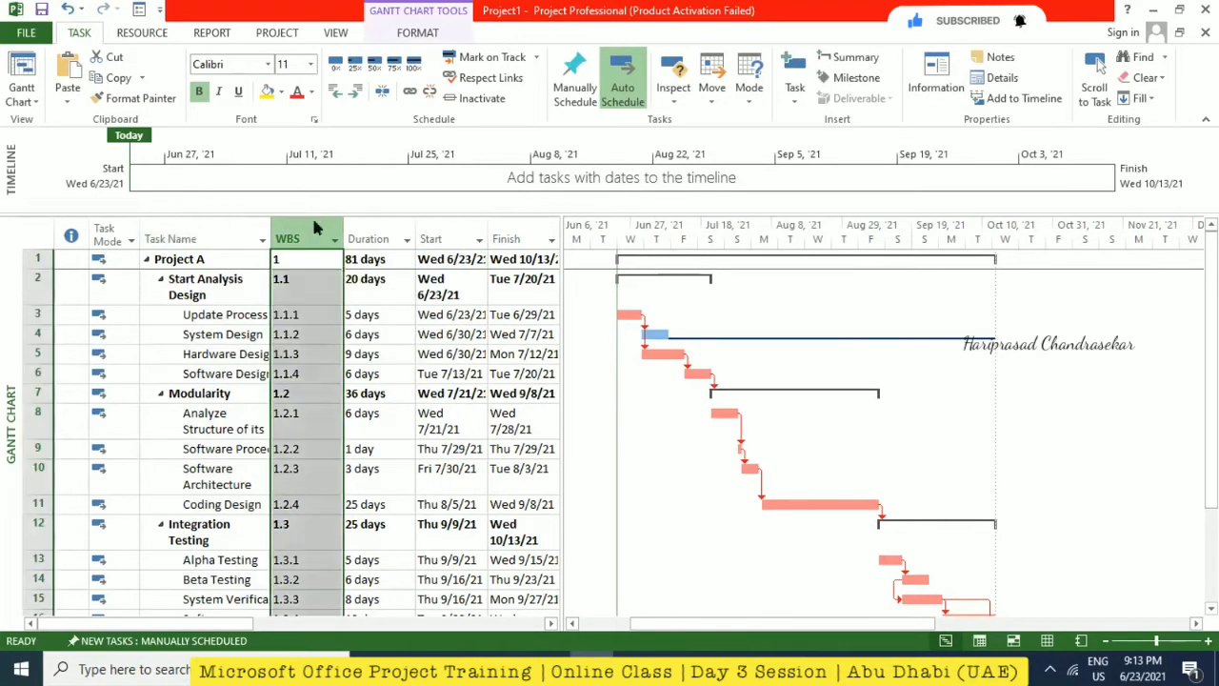
drag(317, 229, 136, 236)
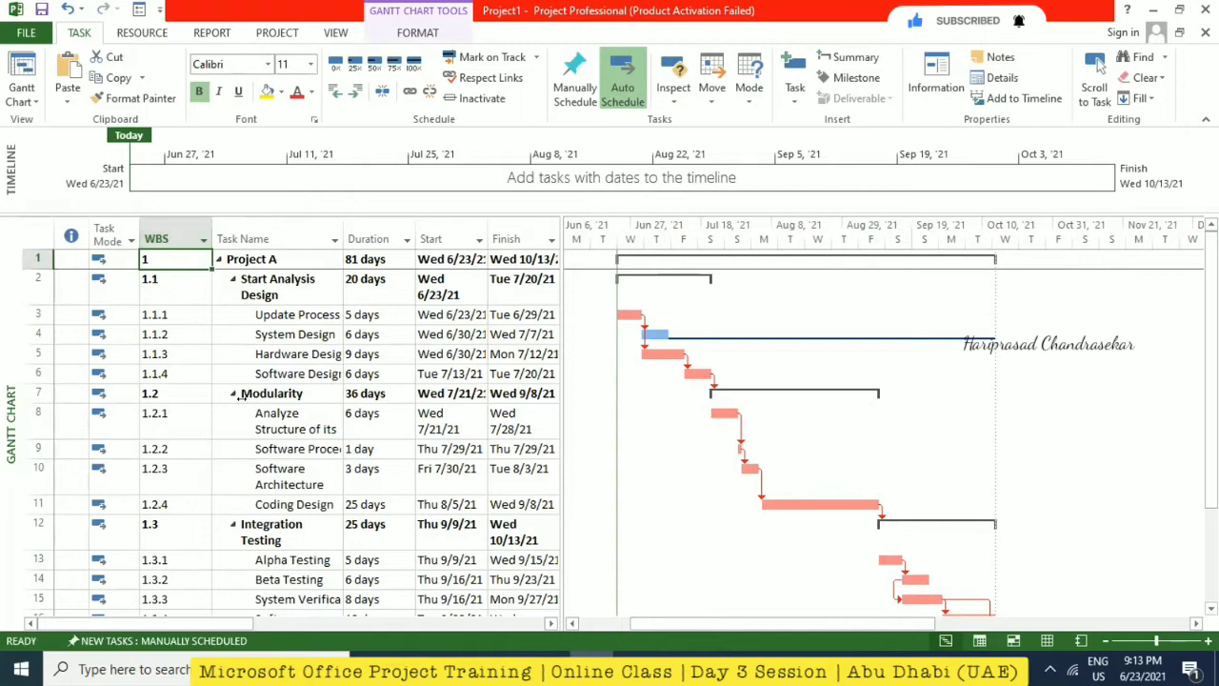
- Show outline numbers in front of the task names, toggling the option to compare both displays
click(429, 27)
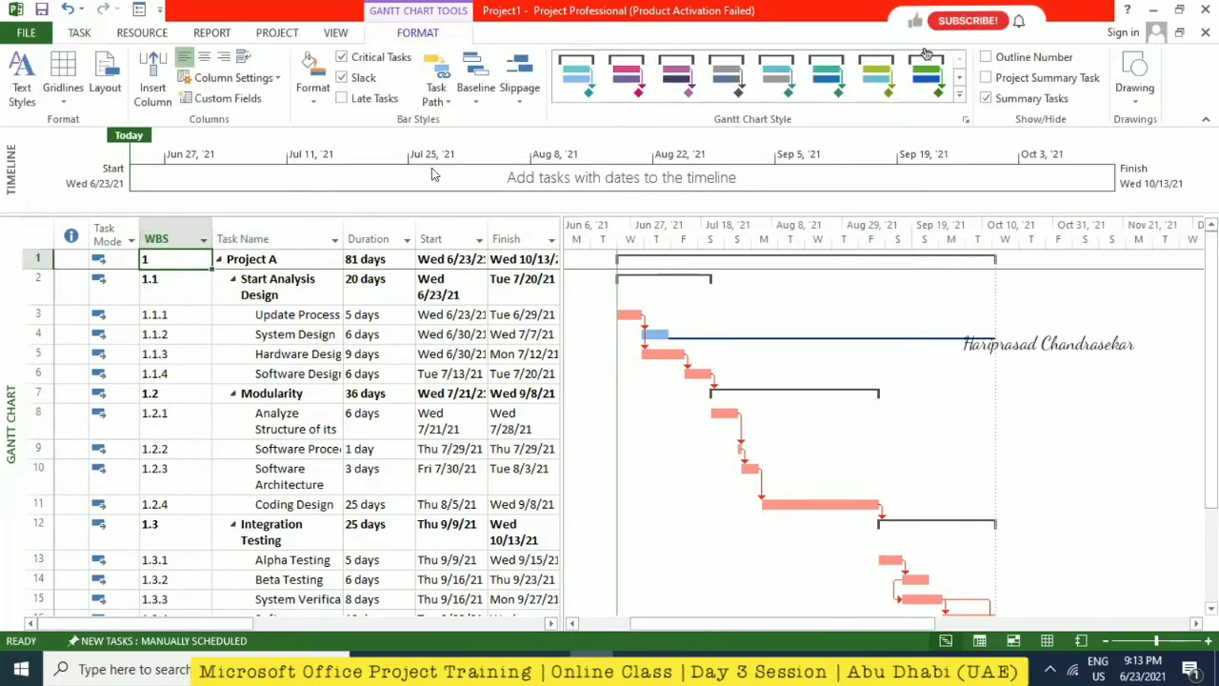
click(988, 59)
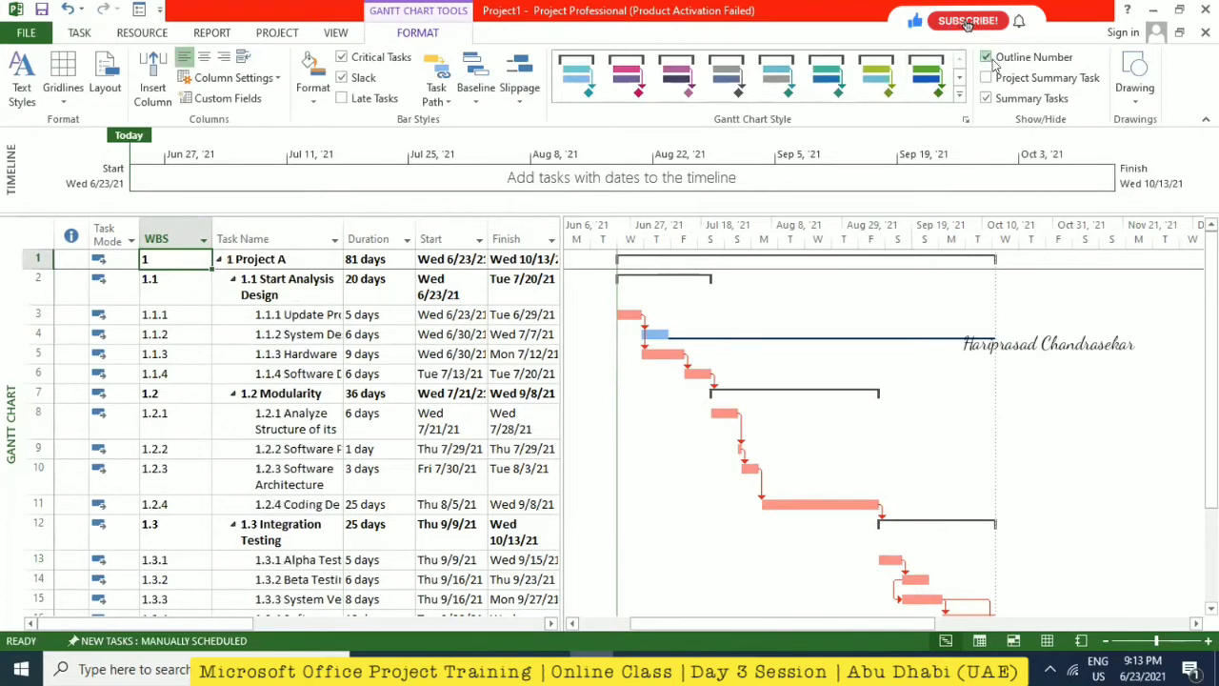
click(991, 61)
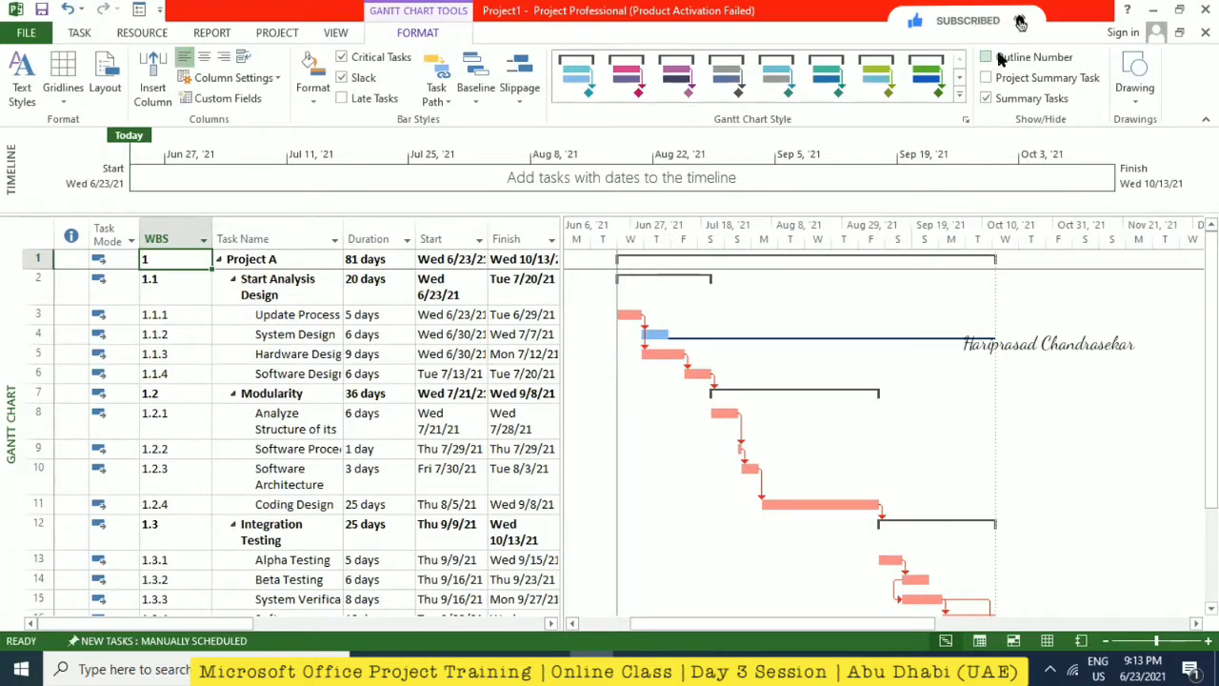
click(988, 58)
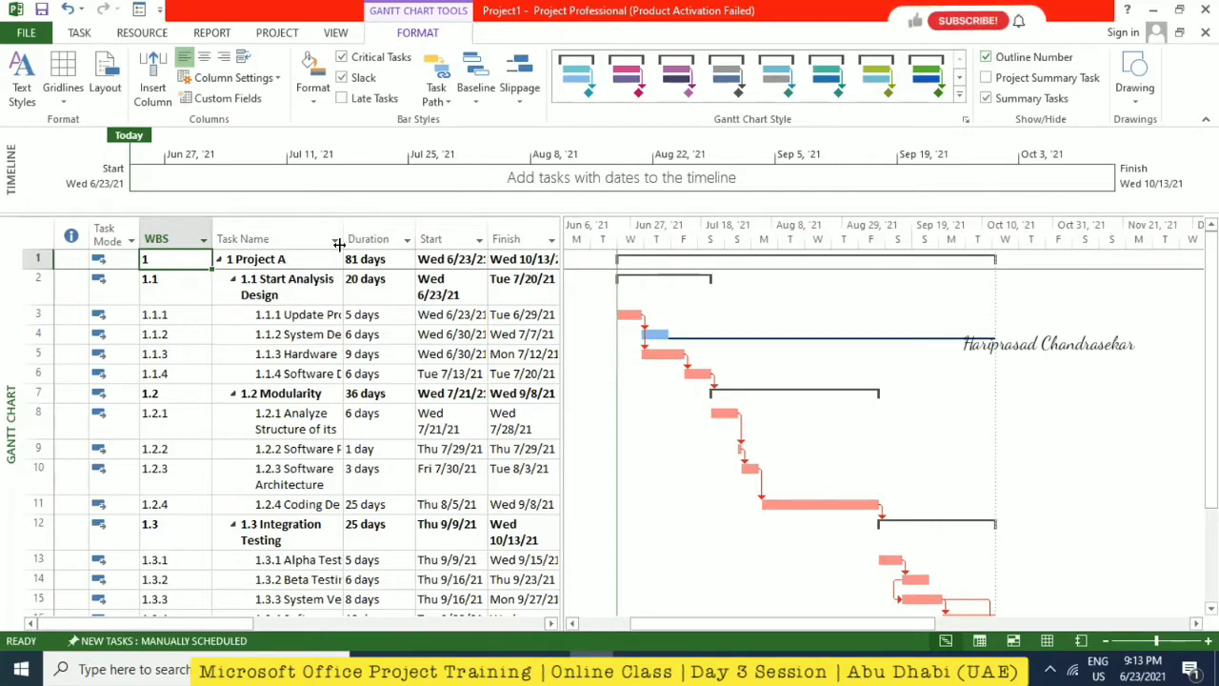
- Fit the Task Name, Start and Finish column widths to their contents and widen the table area through the Predecessors column
drag(338, 245, 391, 240)
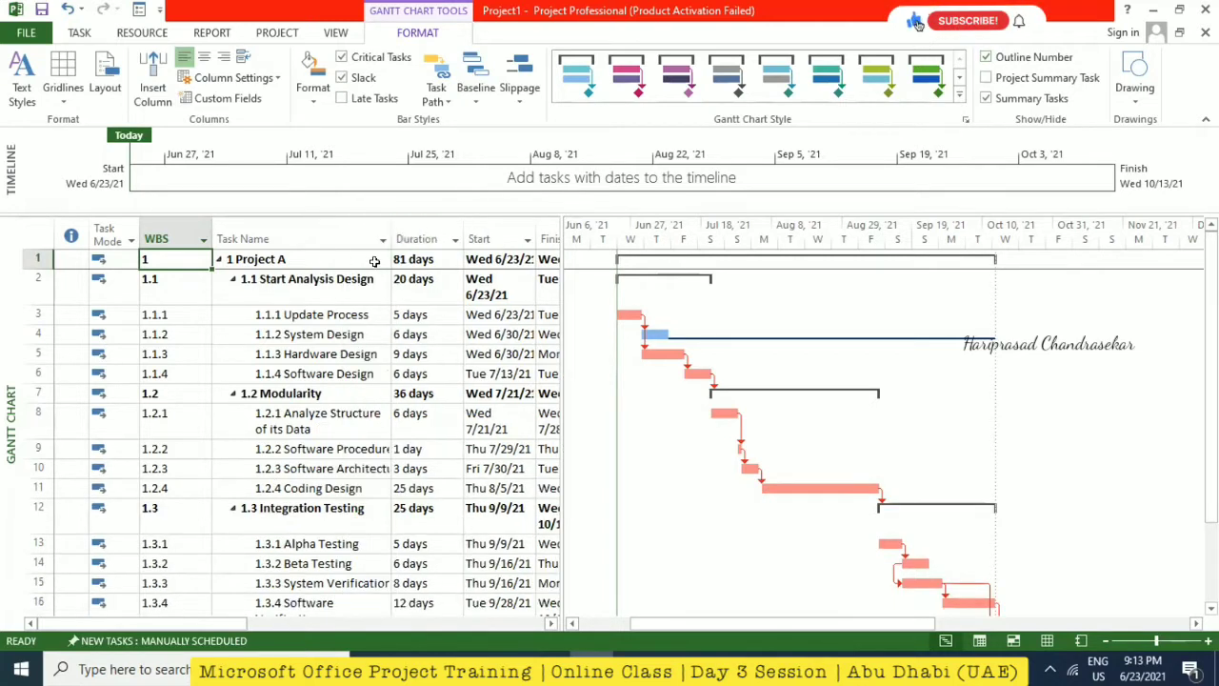
double_click(391, 240)
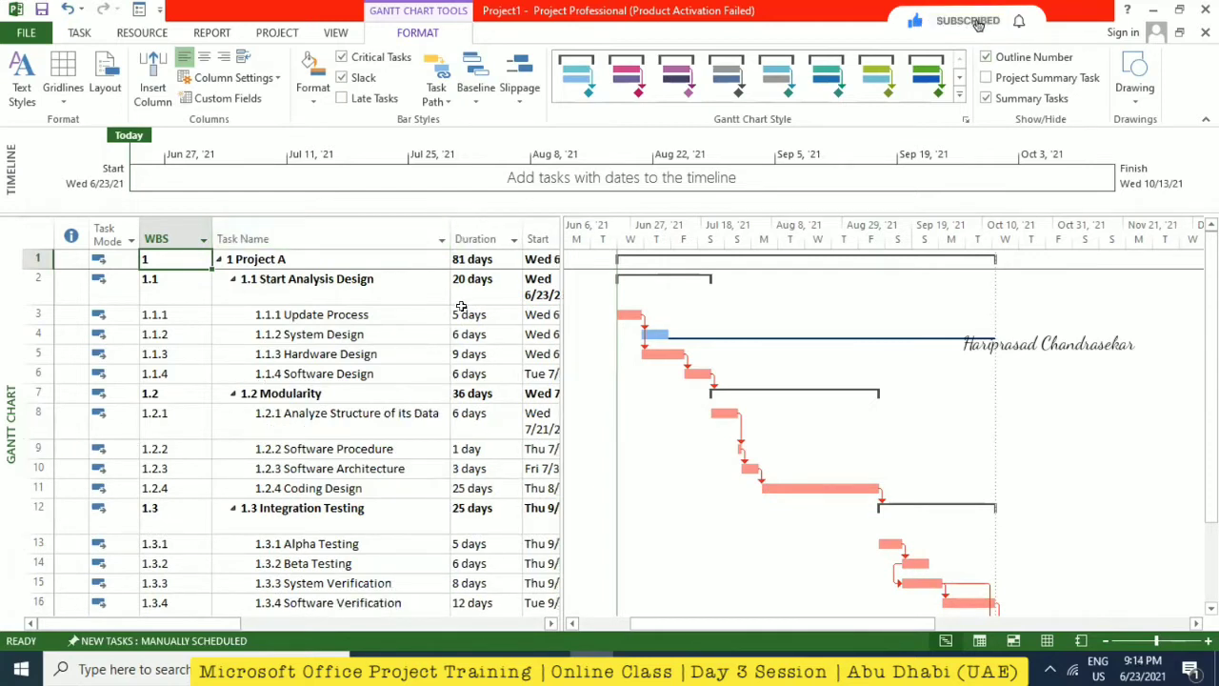
drag(557, 593, 684, 558)
double_click(594, 235)
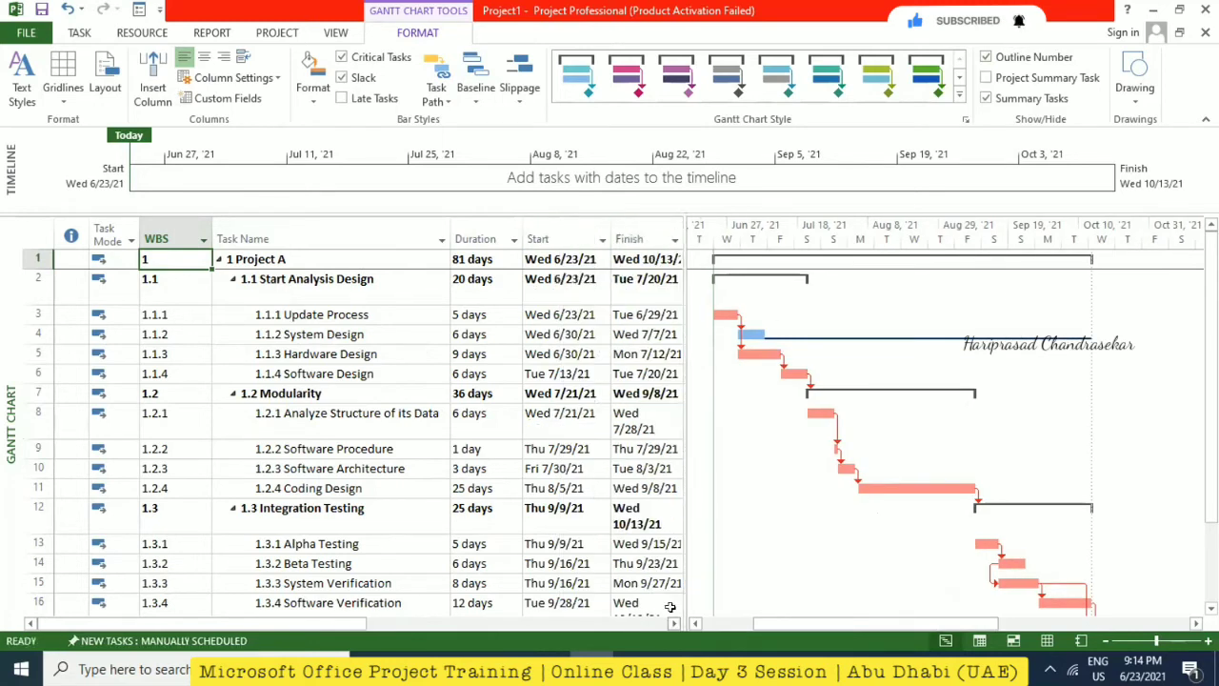
drag(677, 469, 783, 444)
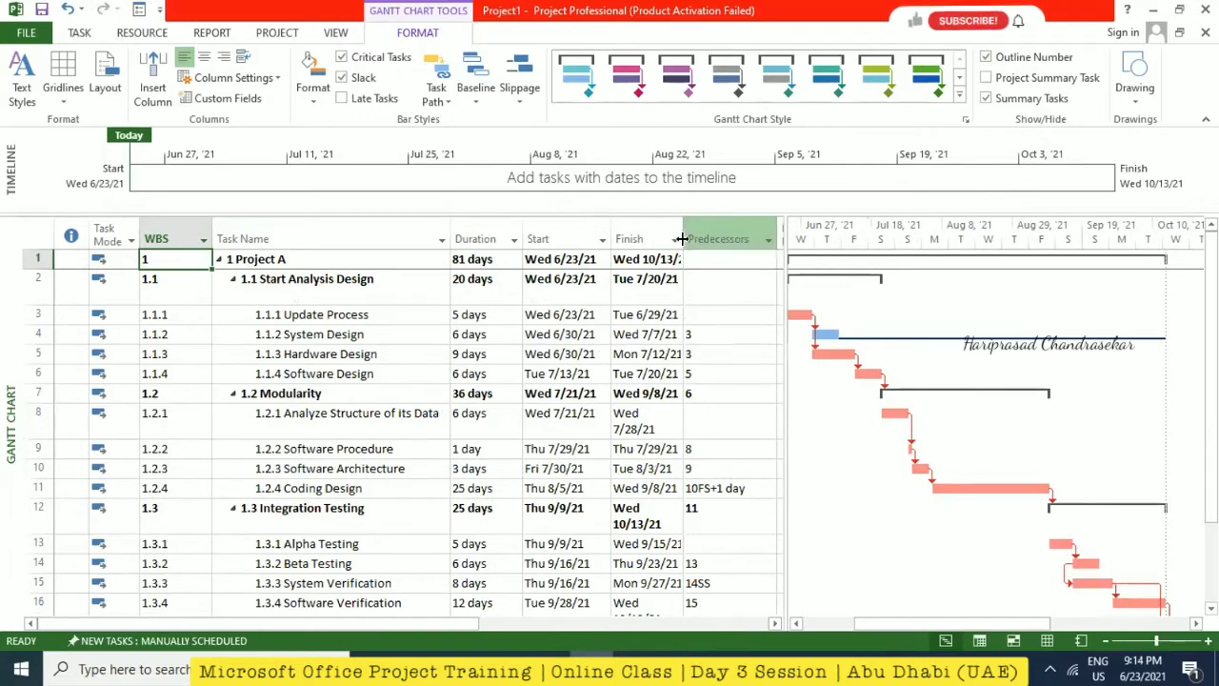
double_click(684, 238)
- Reduce the taller task rows, including Integration Testing and Software Verification, to single-line height
drag(40, 438, 40, 432)
click(36, 234)
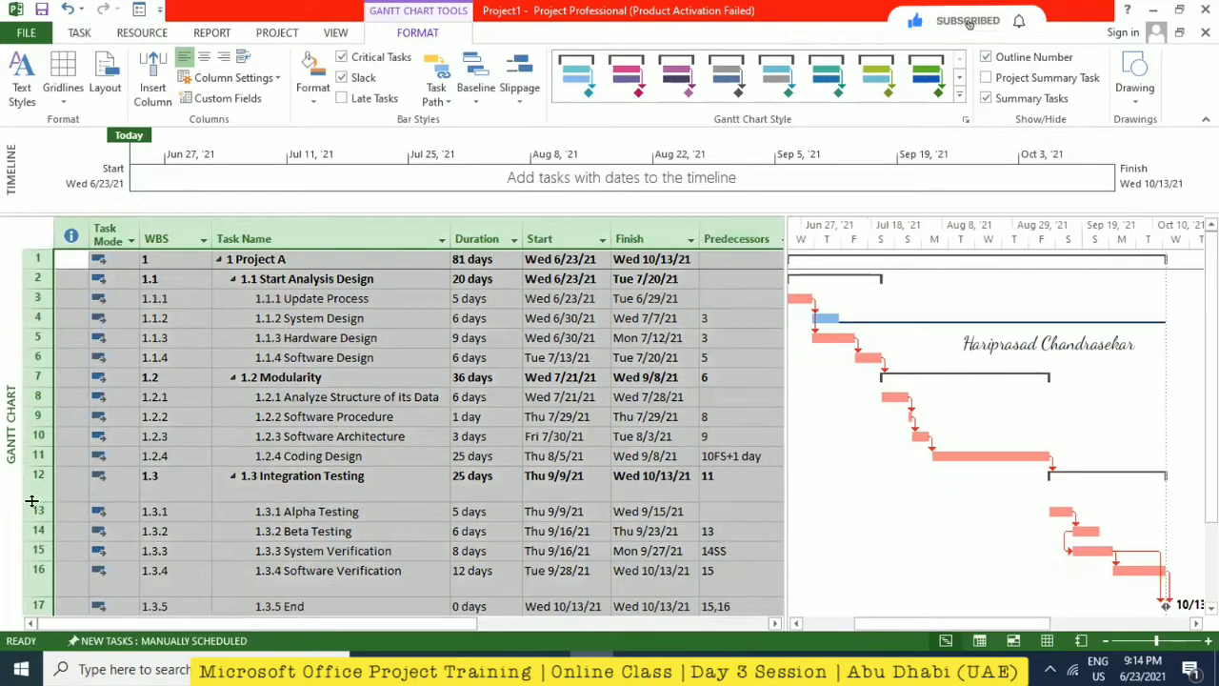
drag(30, 501, 30, 486)
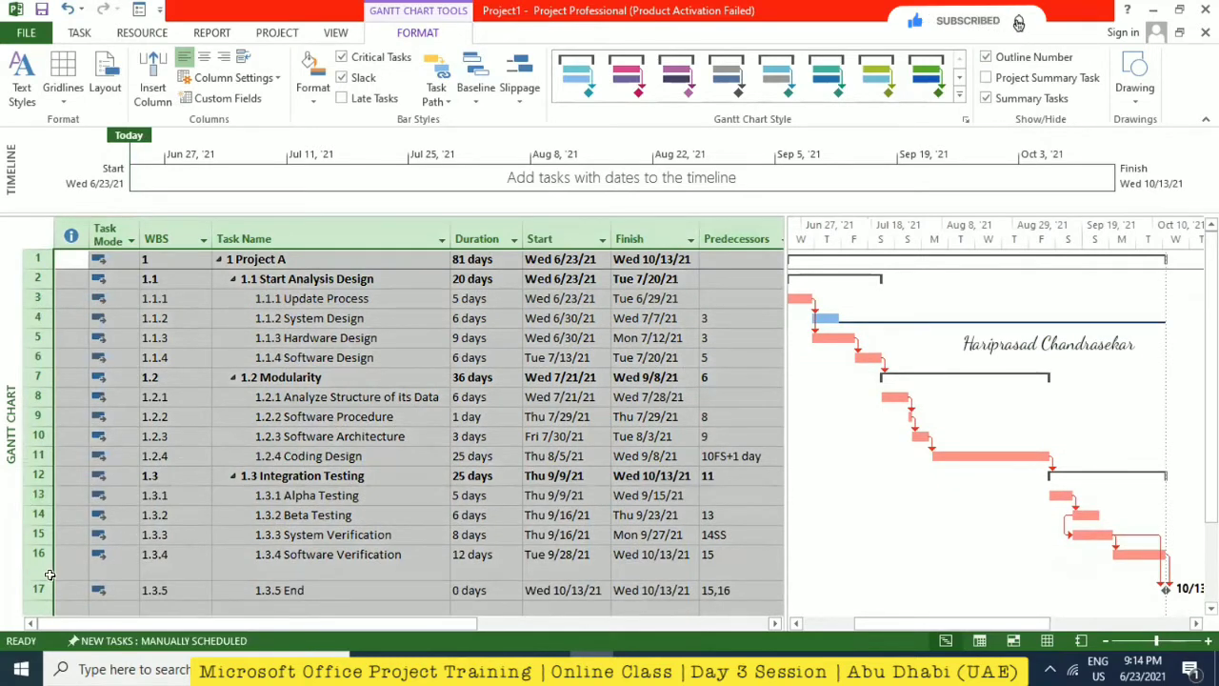
drag(41, 581, 40, 566)
click(290, 335)
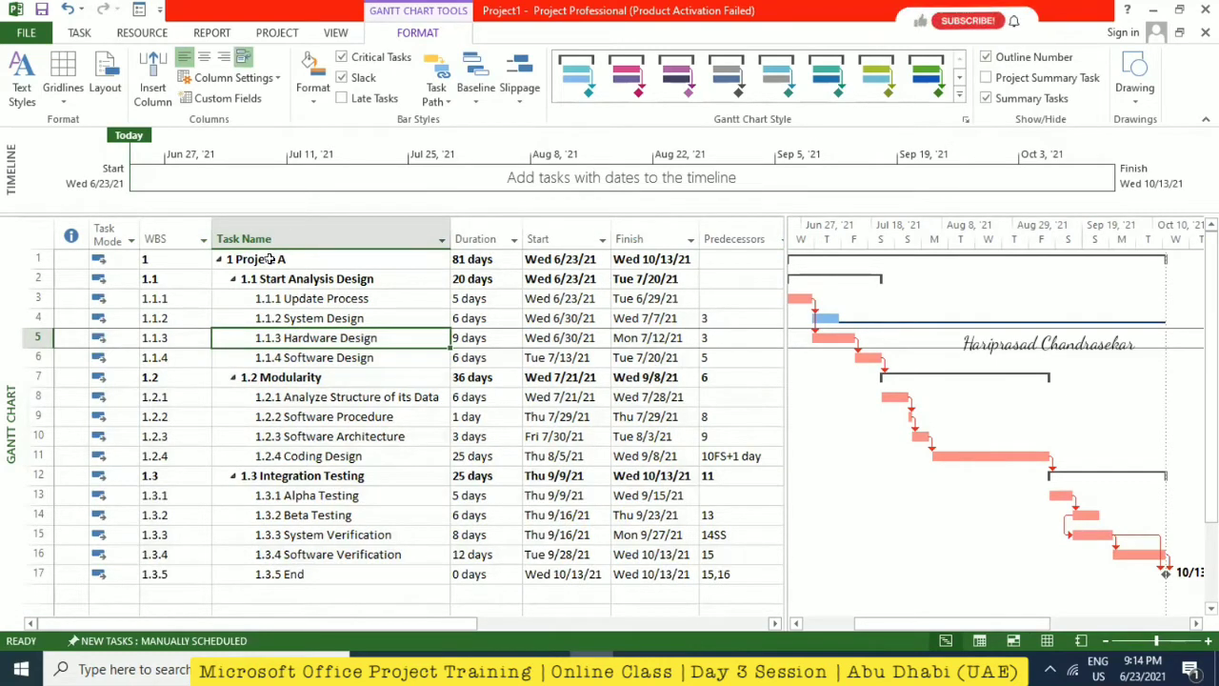
- Define the first level of the project's WBS code as ordered uppercase letters with length 1 and separator "/"
click(175, 263)
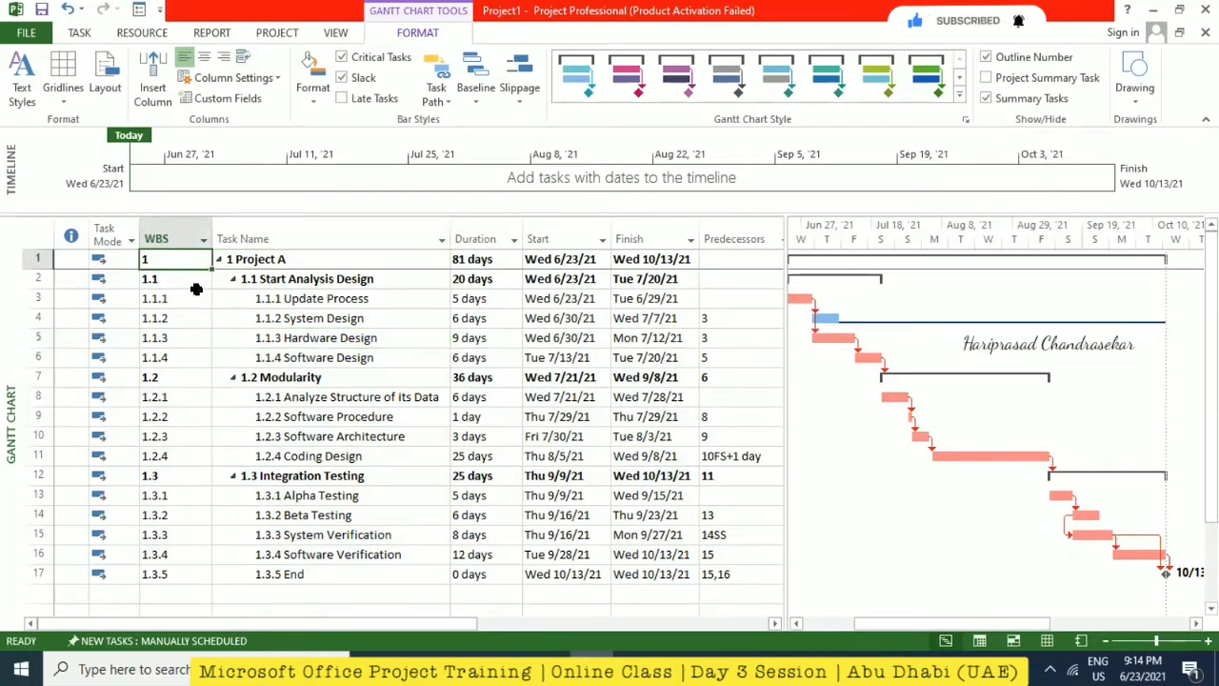
click(187, 282)
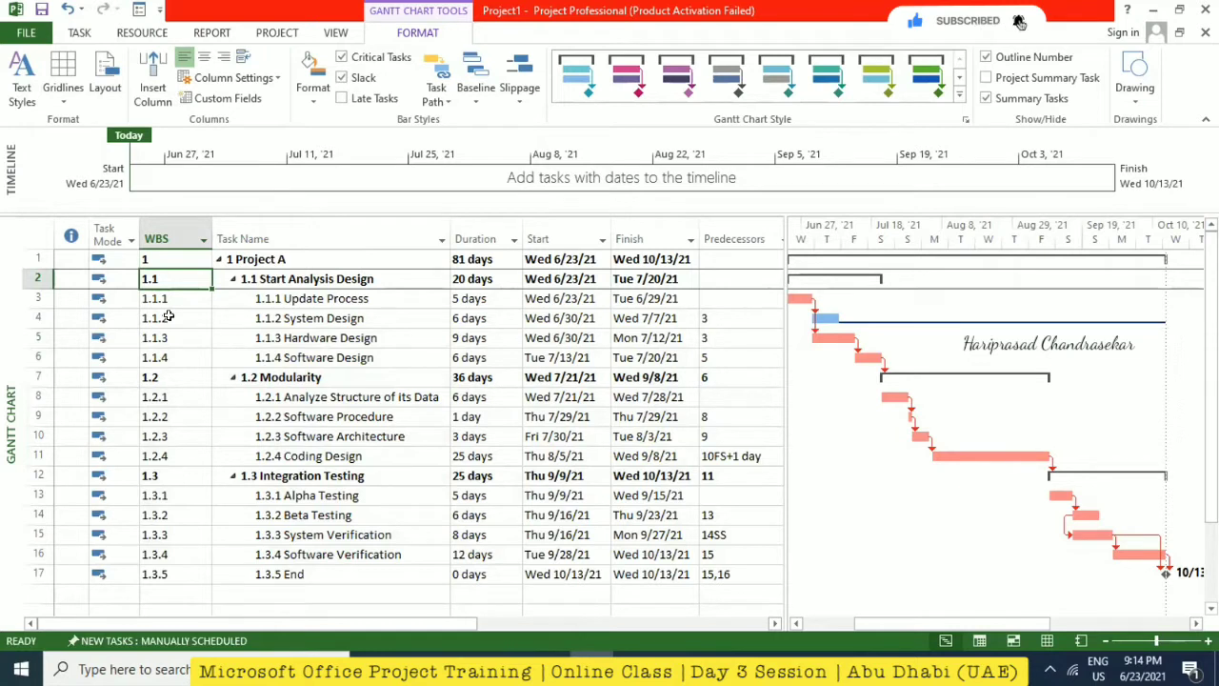
click(277, 33)
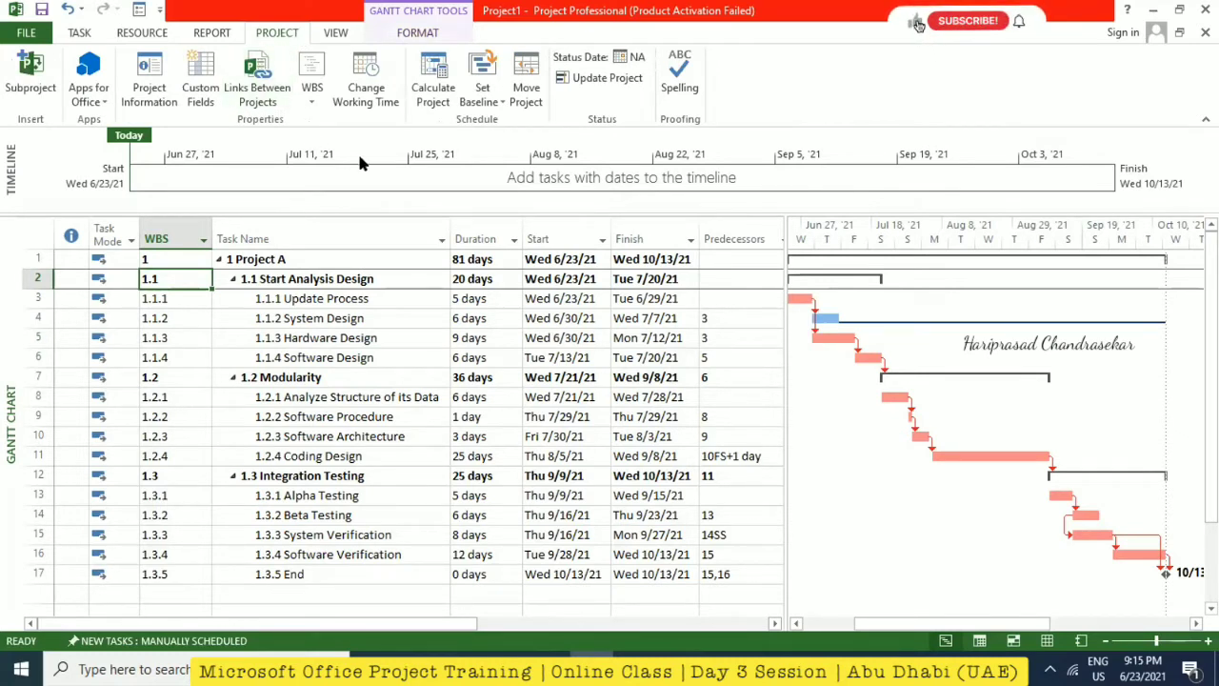
click(310, 101)
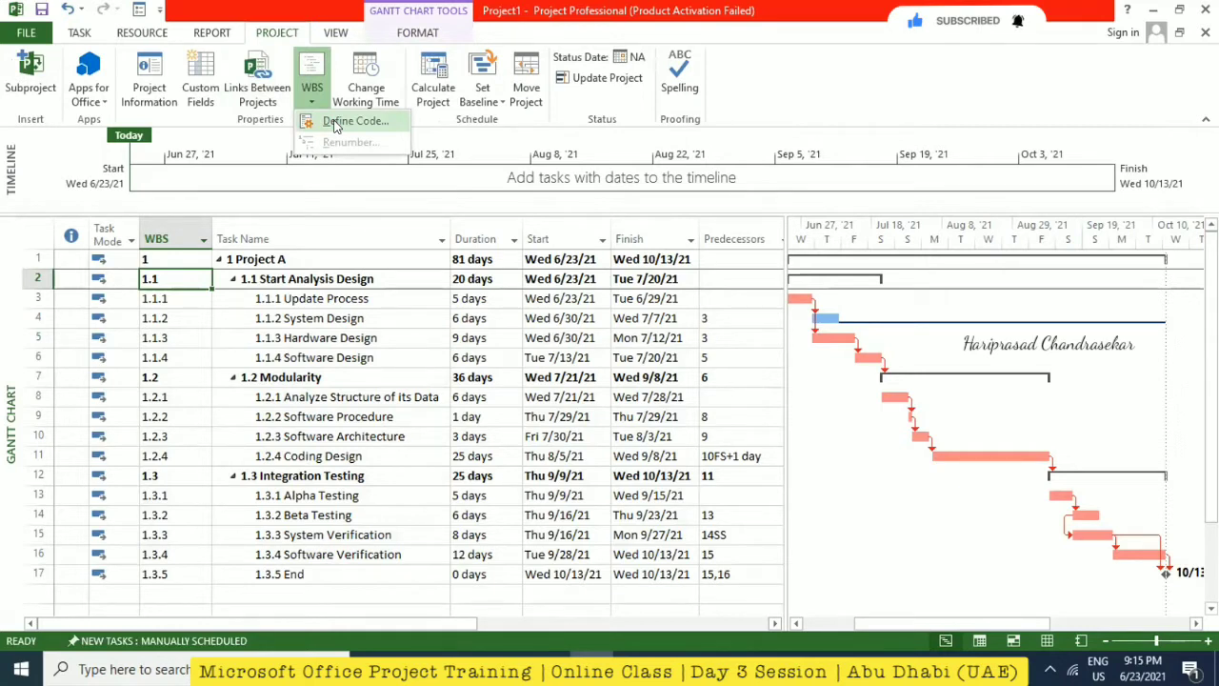
click(338, 121)
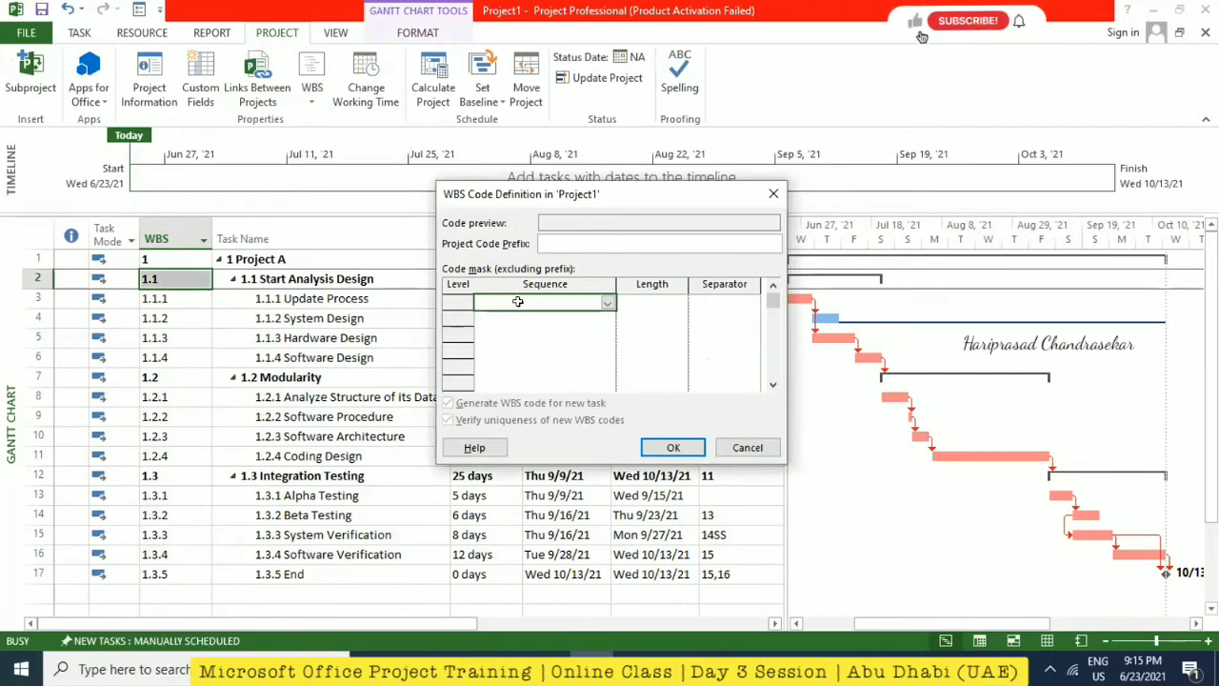
click(604, 303)
click(531, 330)
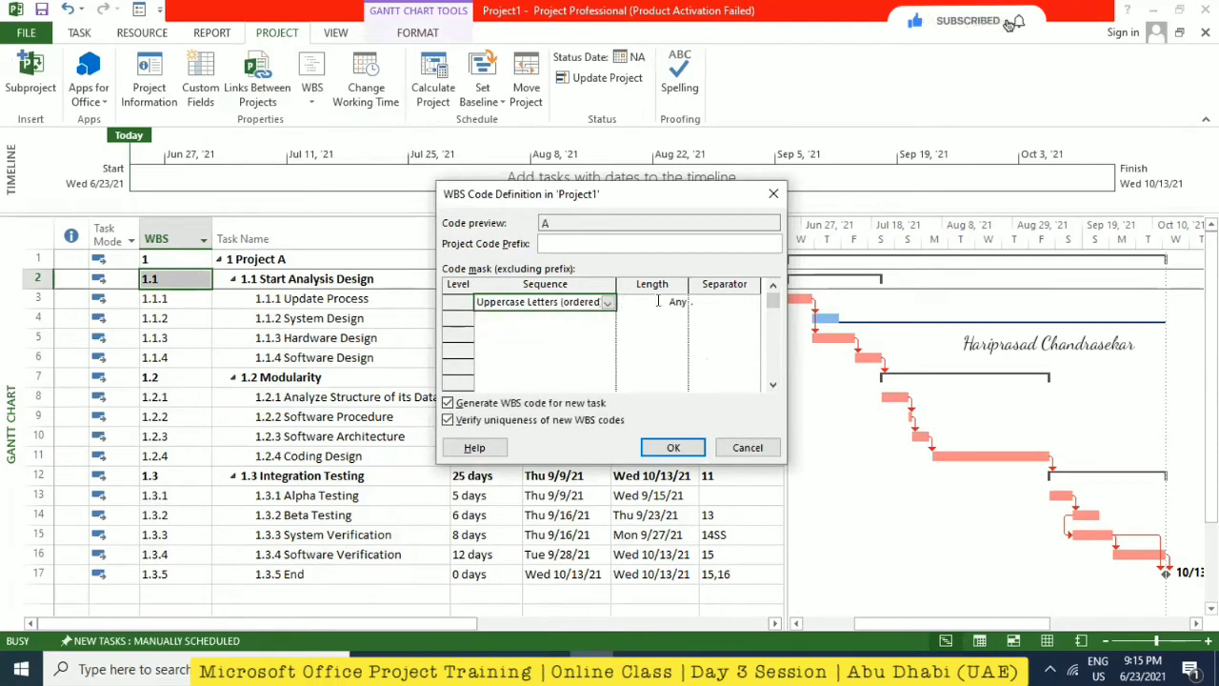
click(655, 301)
click(680, 302)
click(644, 331)
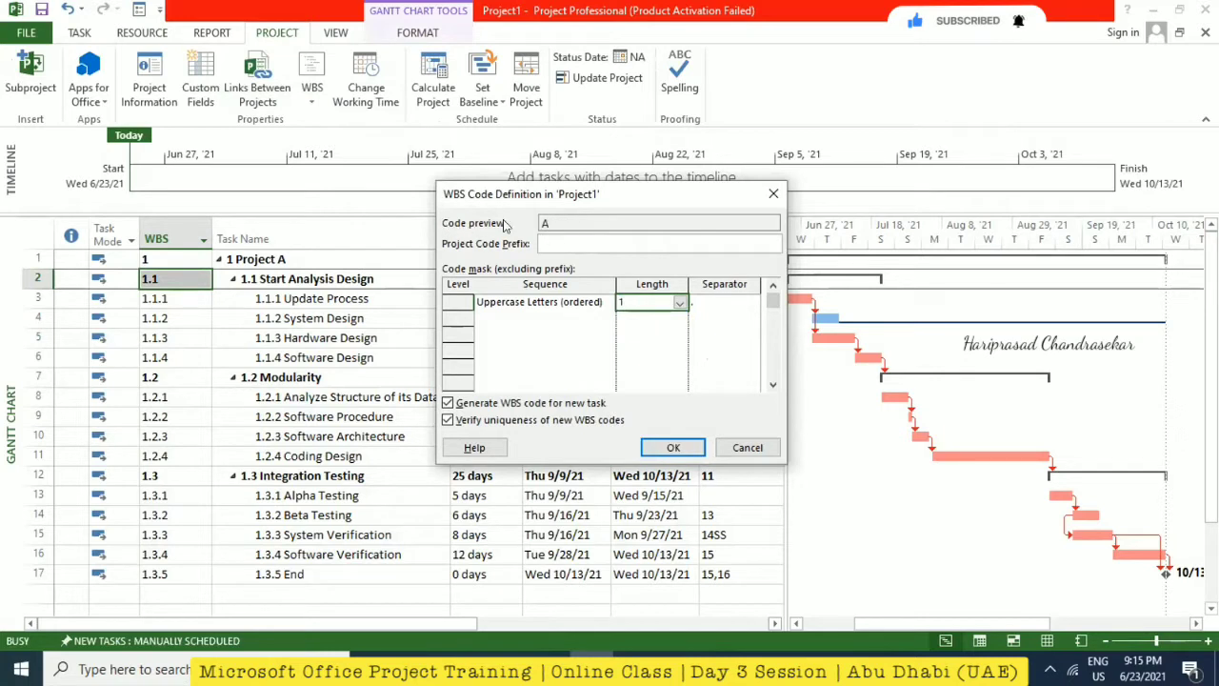
click(712, 302)
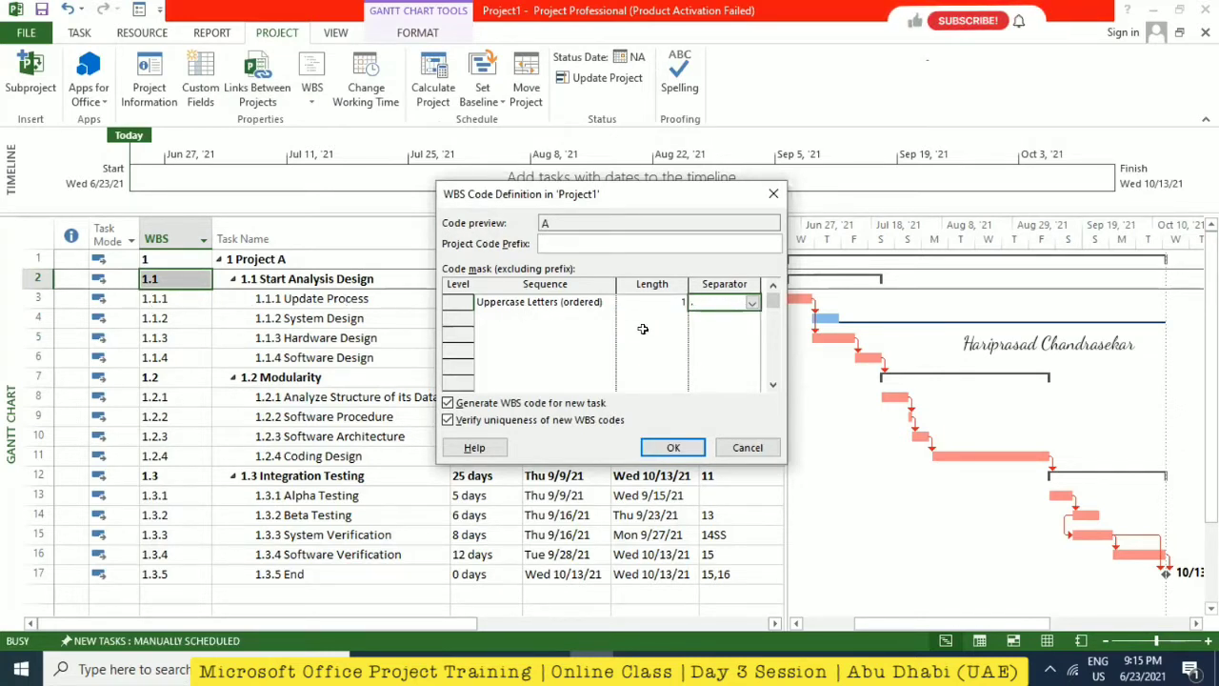
click(751, 303)
click(705, 358)
- Define the second WBS code level as ordered lowercase letters with length 2 and separator "/"
click(490, 317)
click(608, 319)
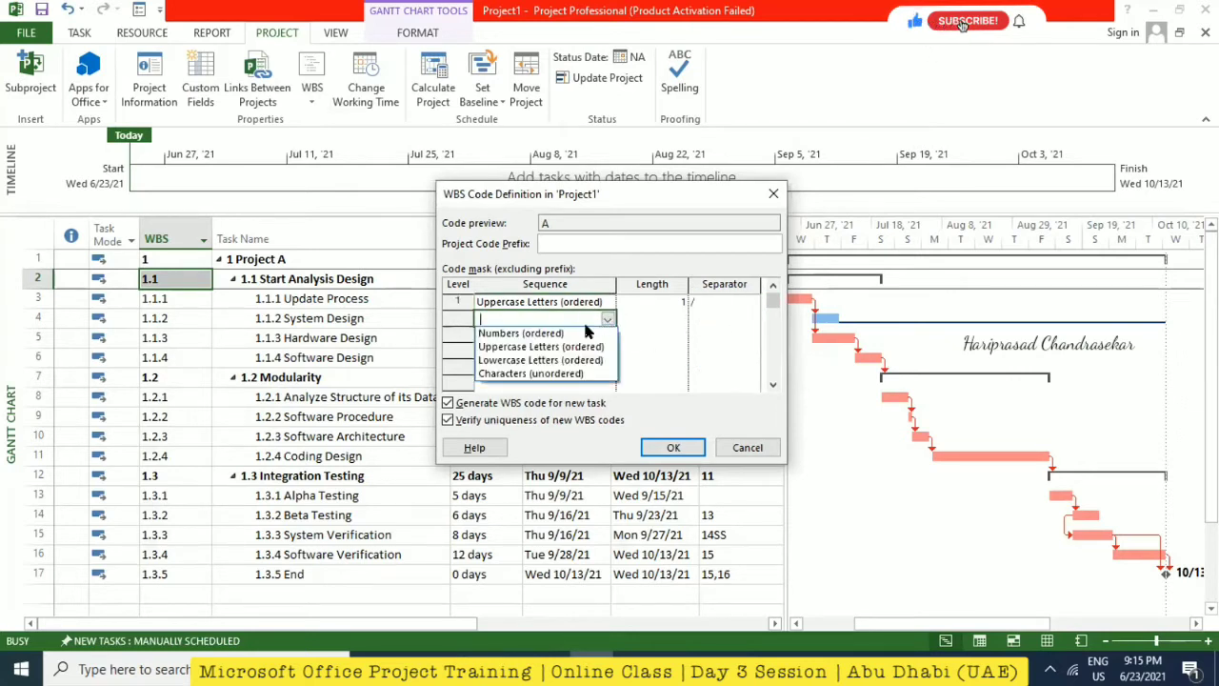
click(540, 360)
click(678, 320)
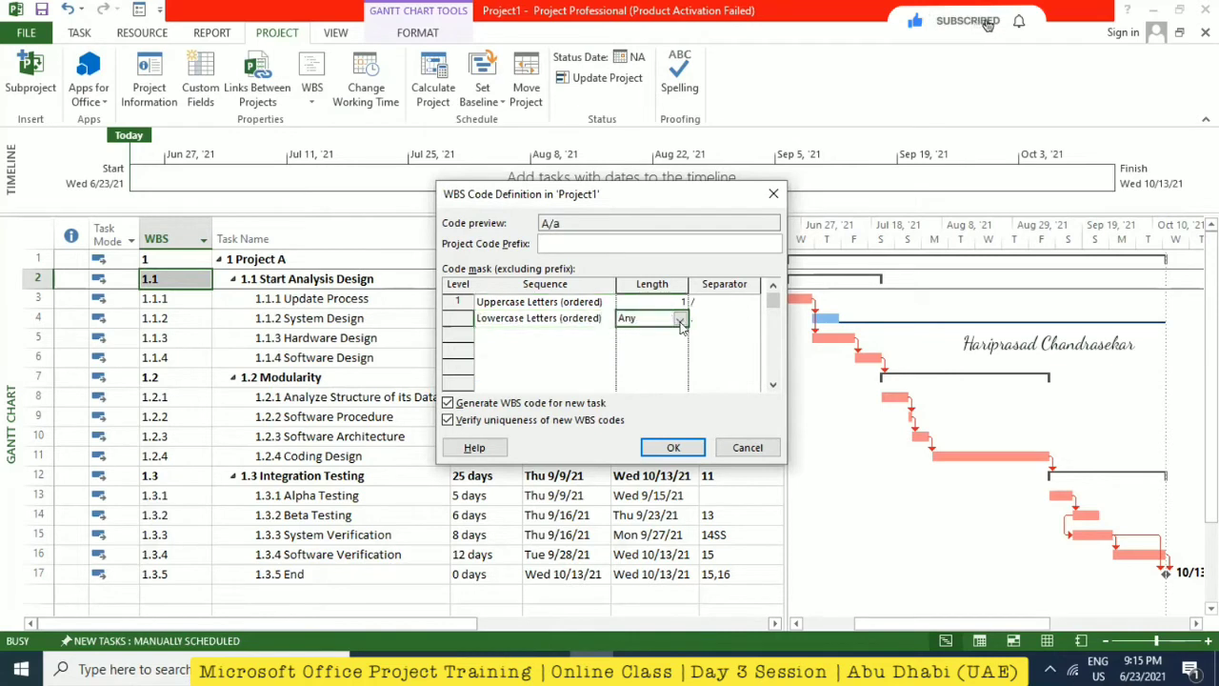
click(682, 321)
click(639, 358)
click(730, 320)
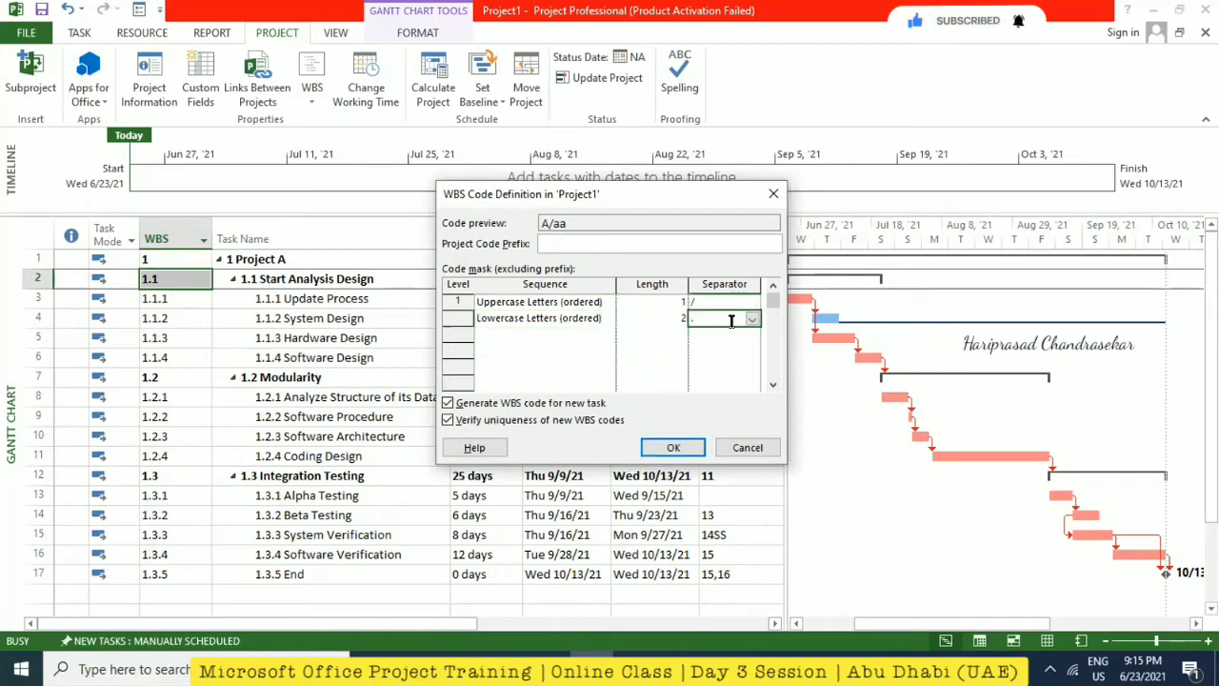
click(749, 320)
click(699, 367)
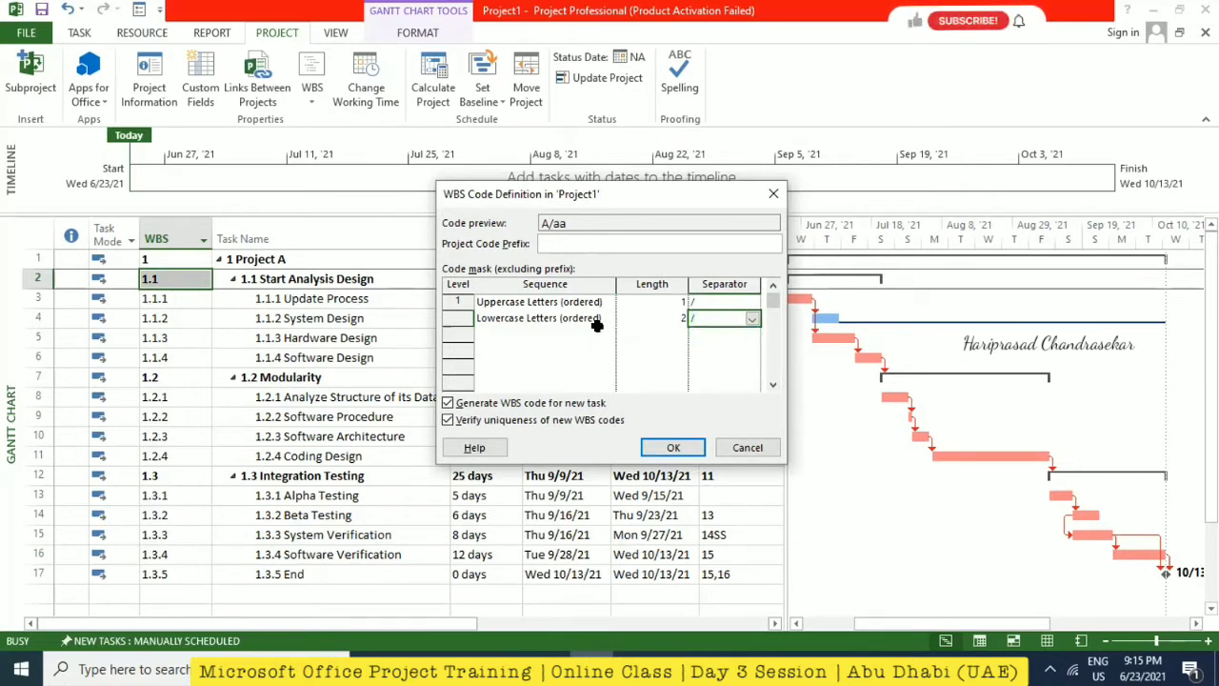
- Define the third WBS code level as ordered numbers with length 1 and separator "/", and apply the code definition
click(606, 333)
click(608, 333)
click(591, 349)
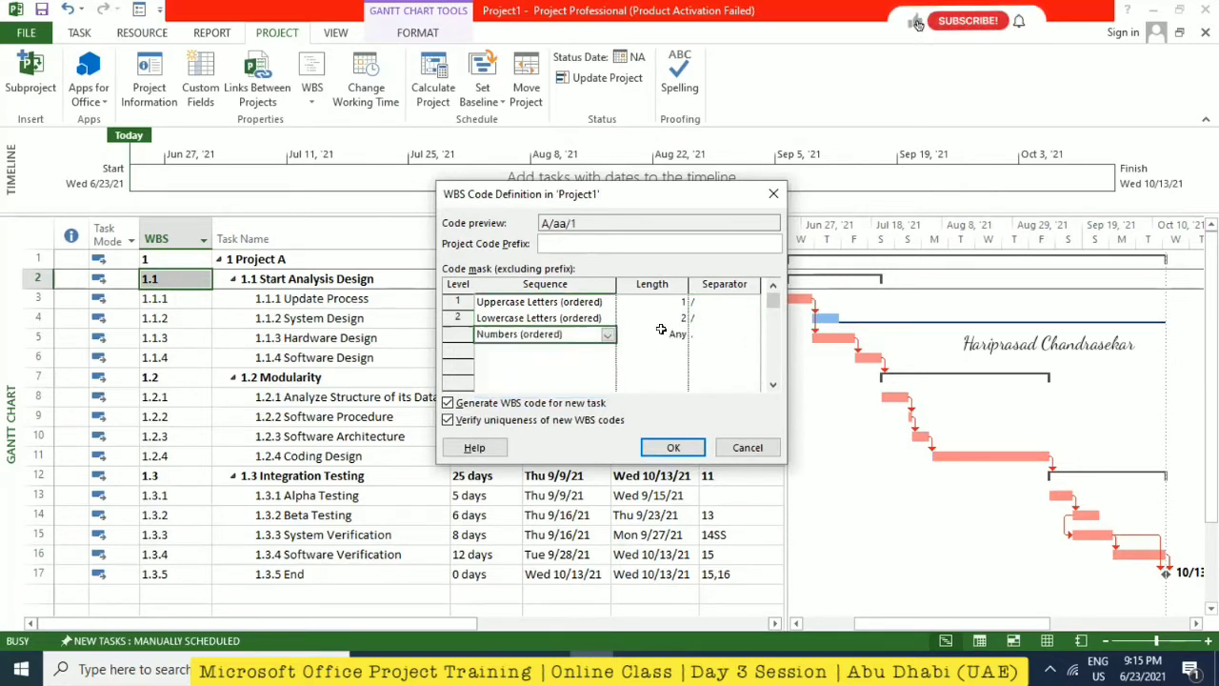
click(682, 335)
click(682, 336)
click(647, 355)
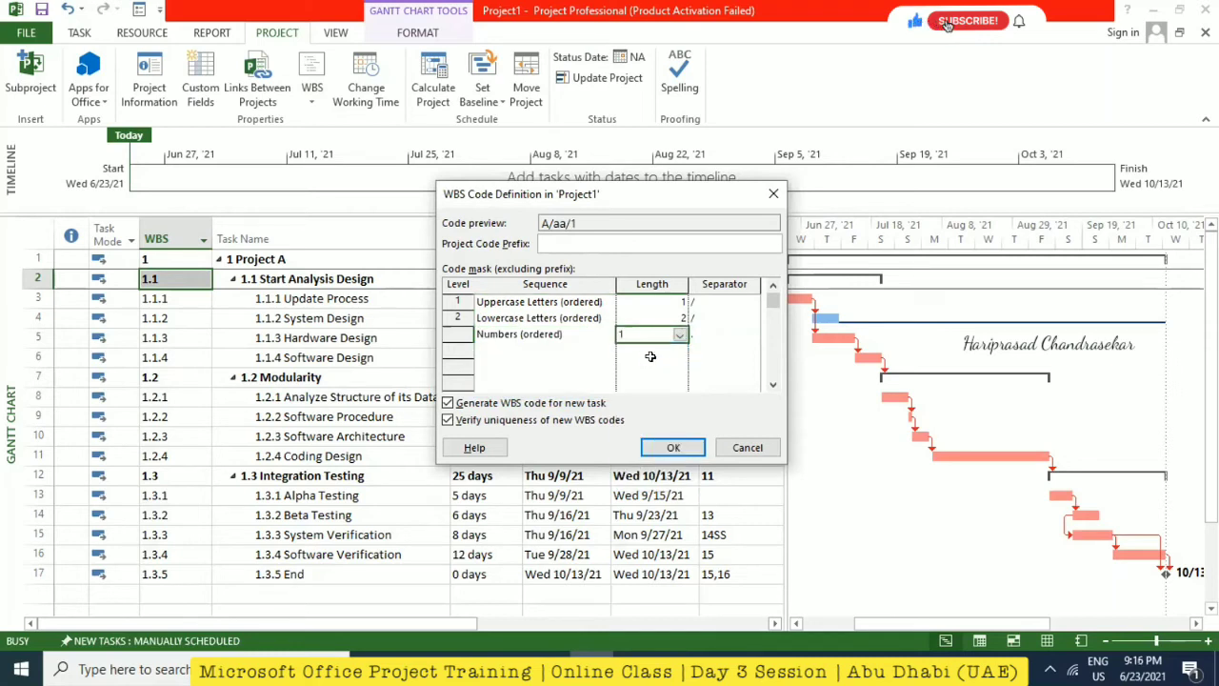
click(747, 336)
click(751, 335)
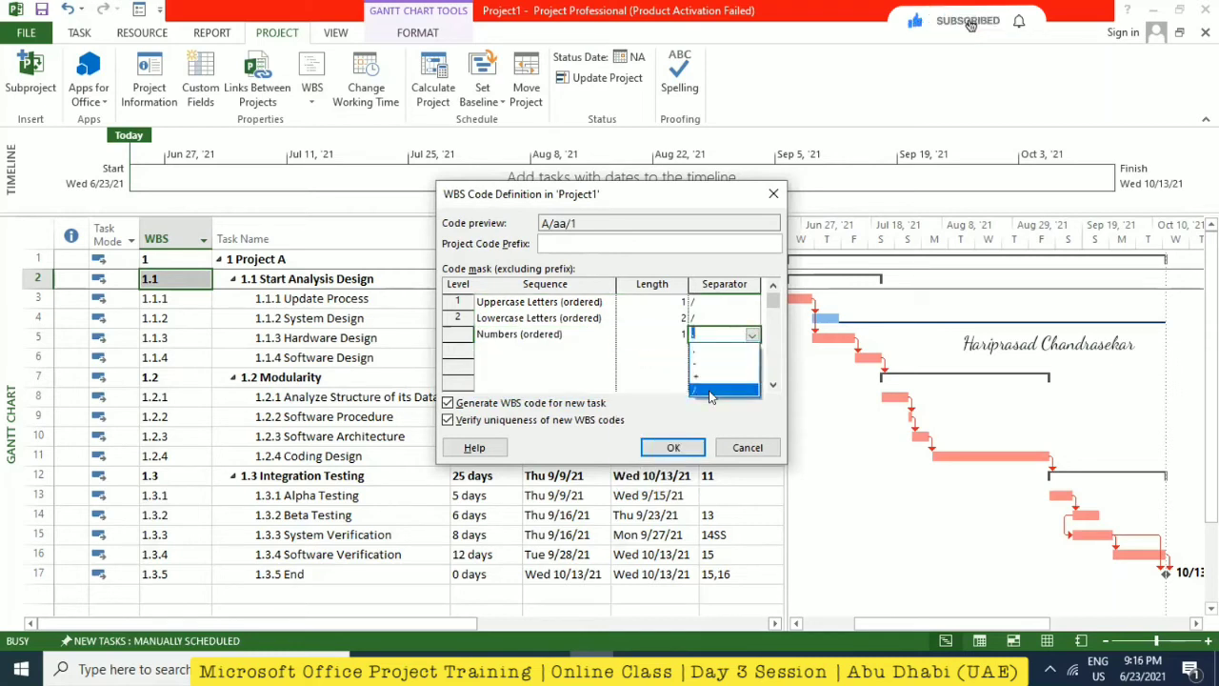
click(712, 392)
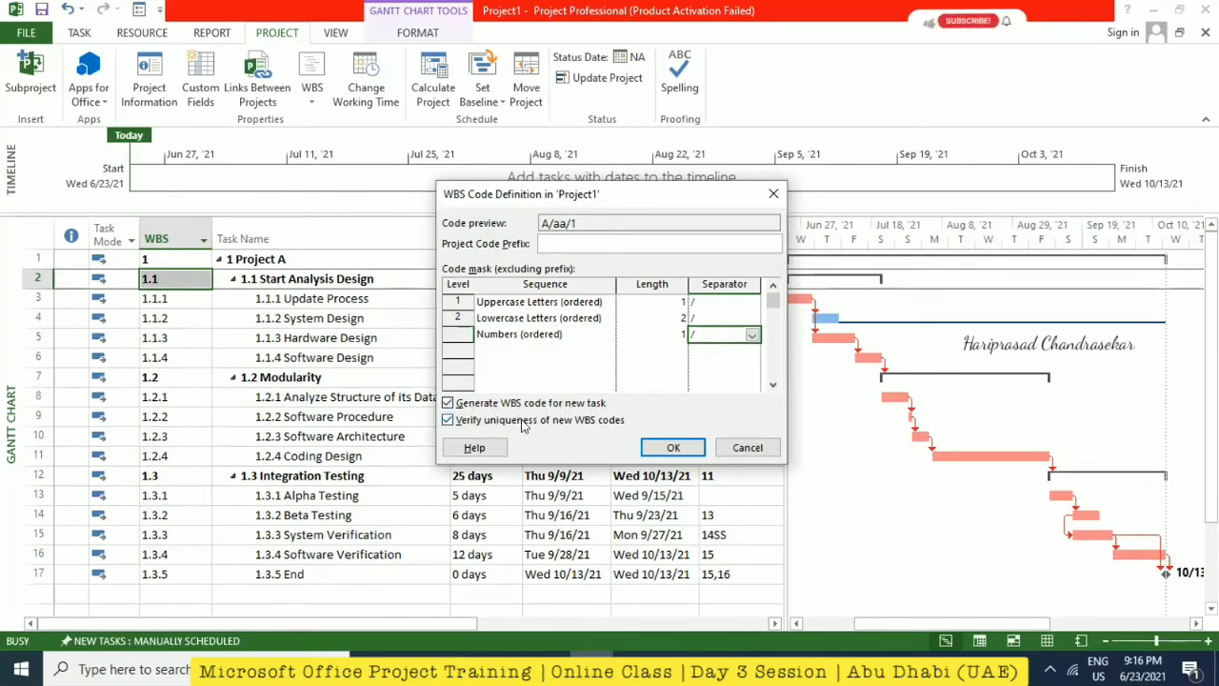
click(671, 448)
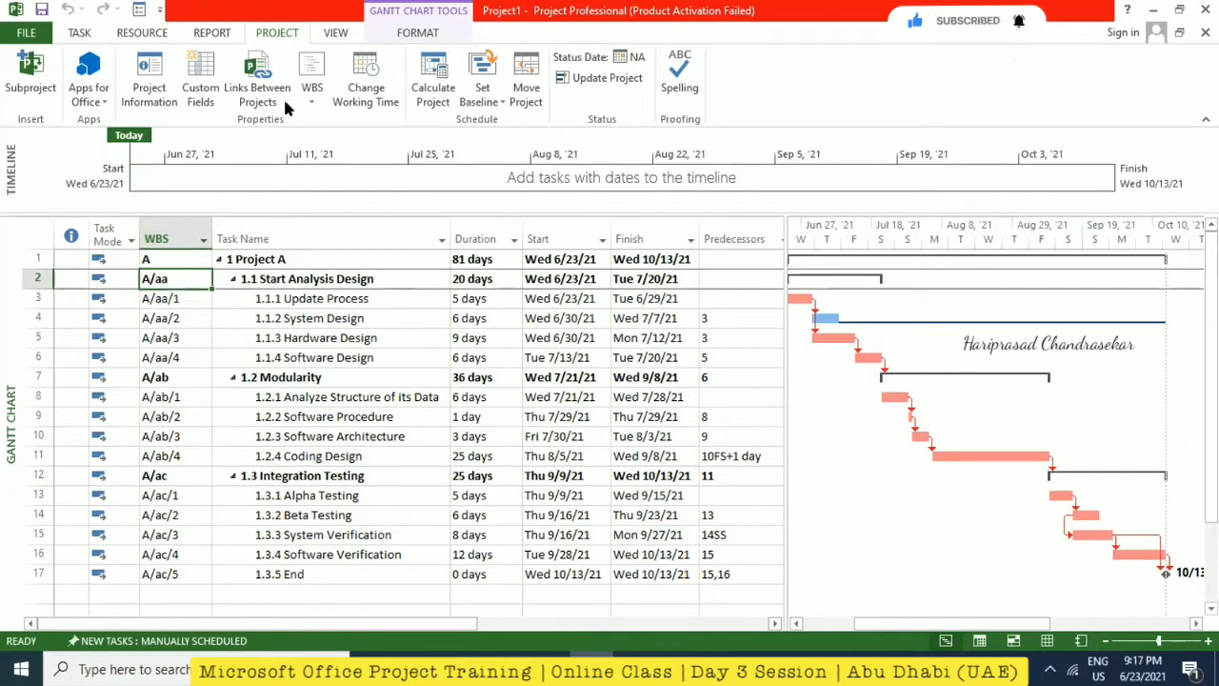
- Renumber the WBS codes for the entire project
click(313, 95)
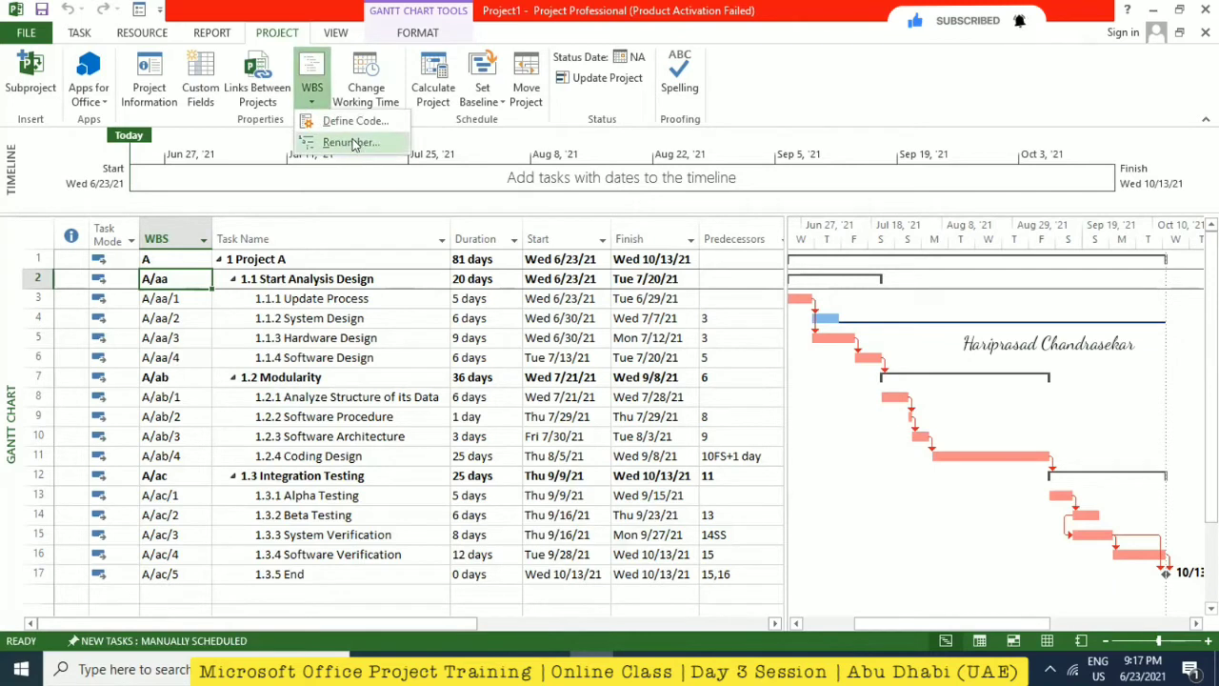
click(351, 142)
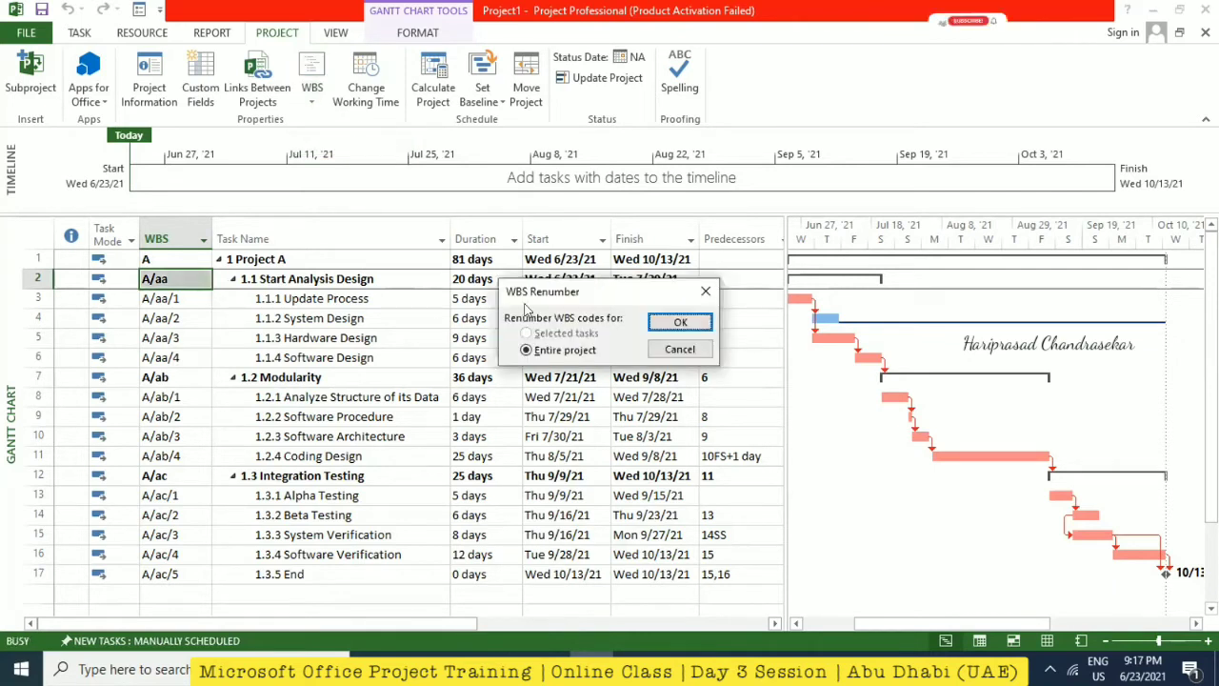
click(664, 316)
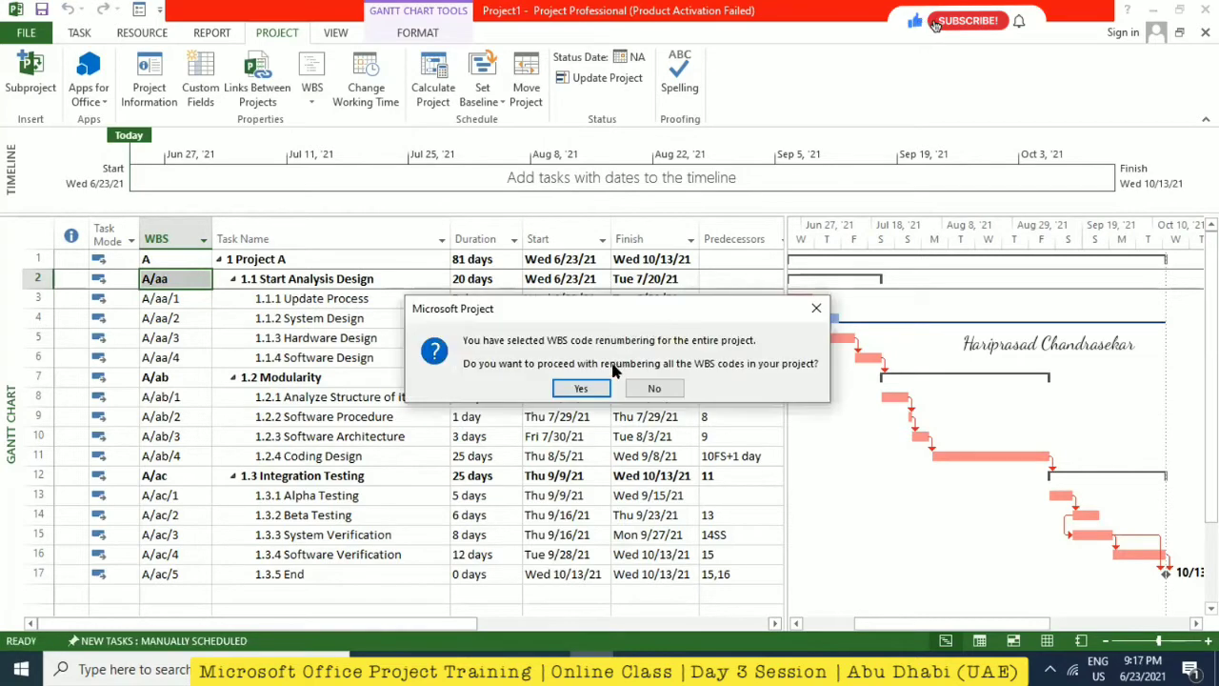
click(585, 390)
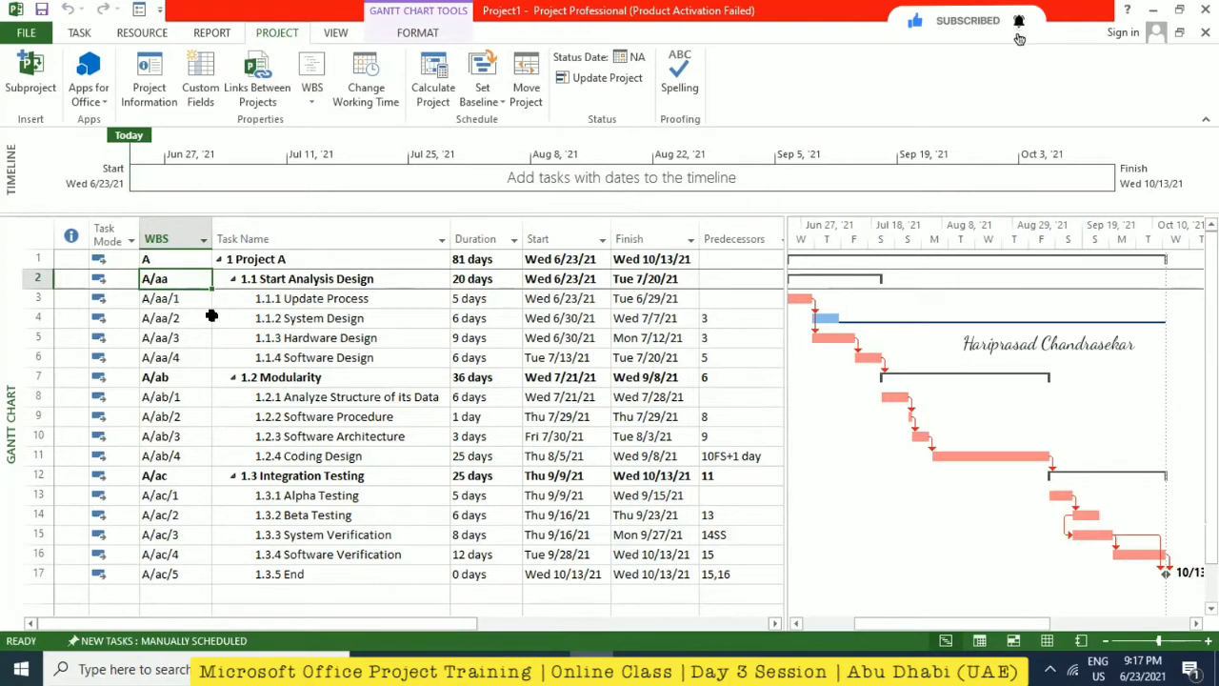
click(317, 100)
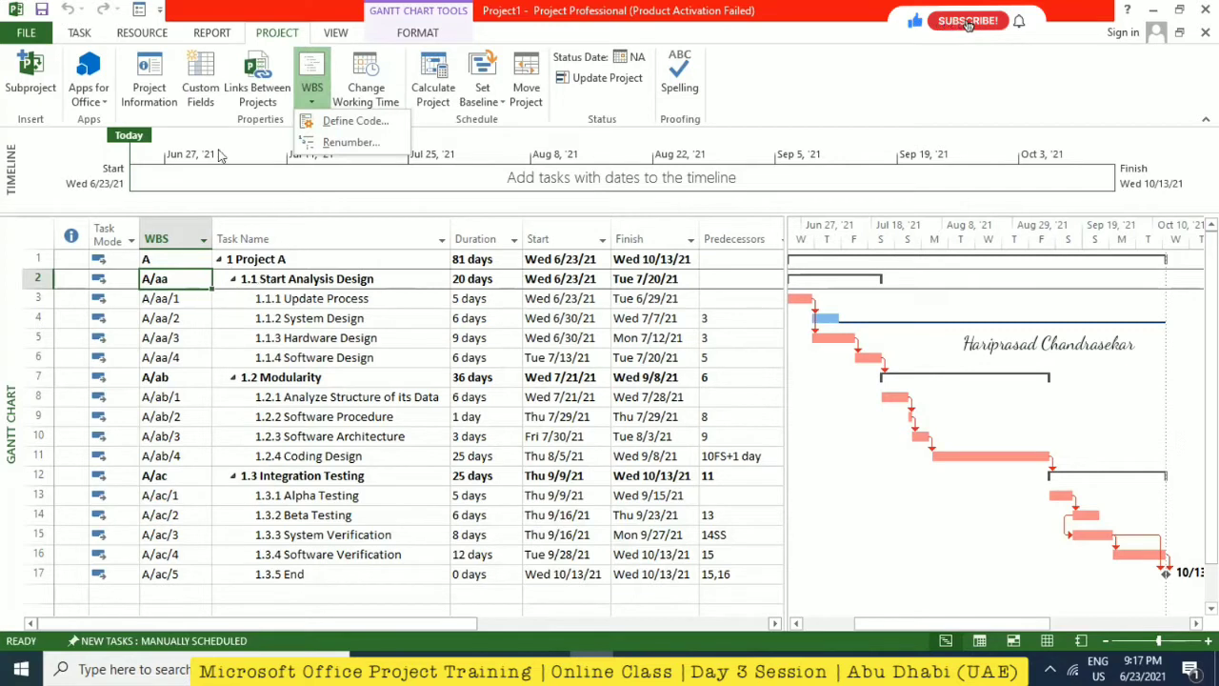
click(283, 225)
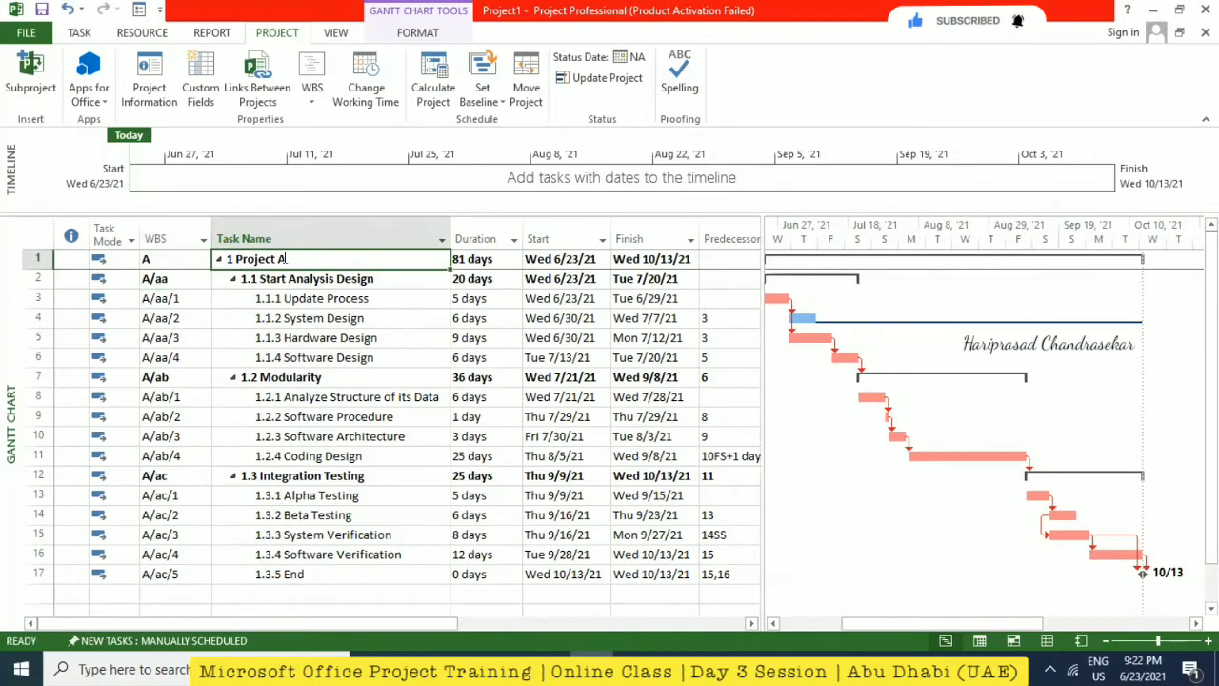
- Insert an Outline Number column in front of the Task Name column and narrow it
click(272, 233)
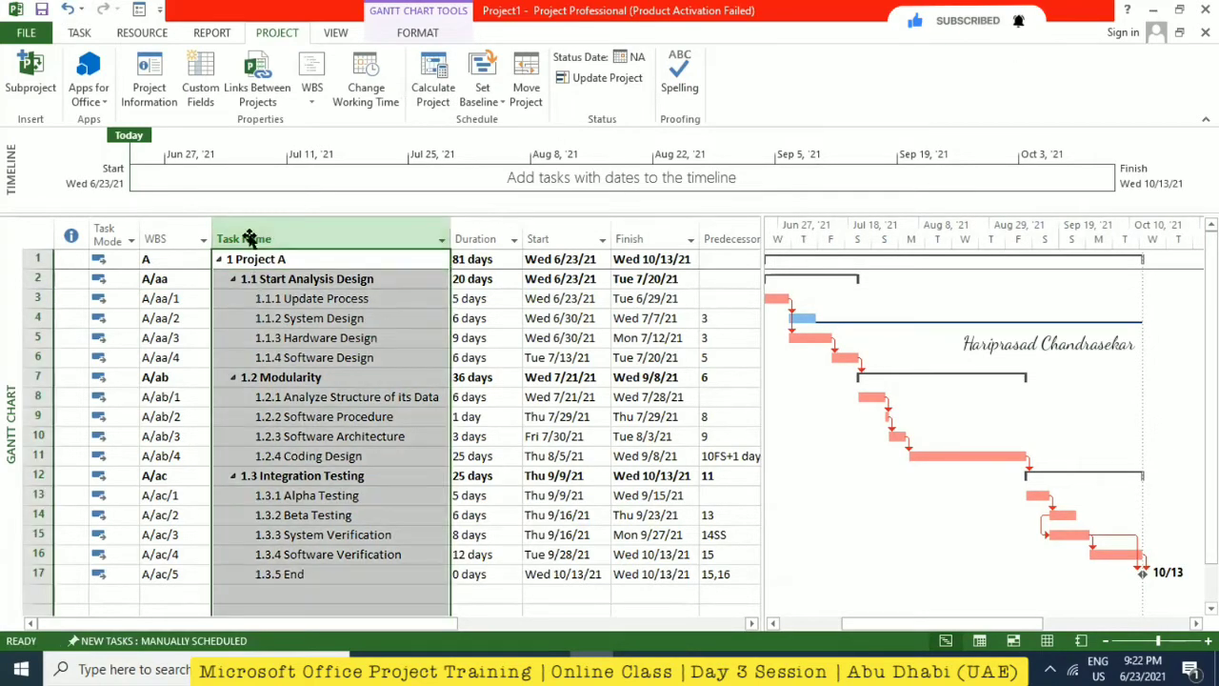
right_click(250, 237)
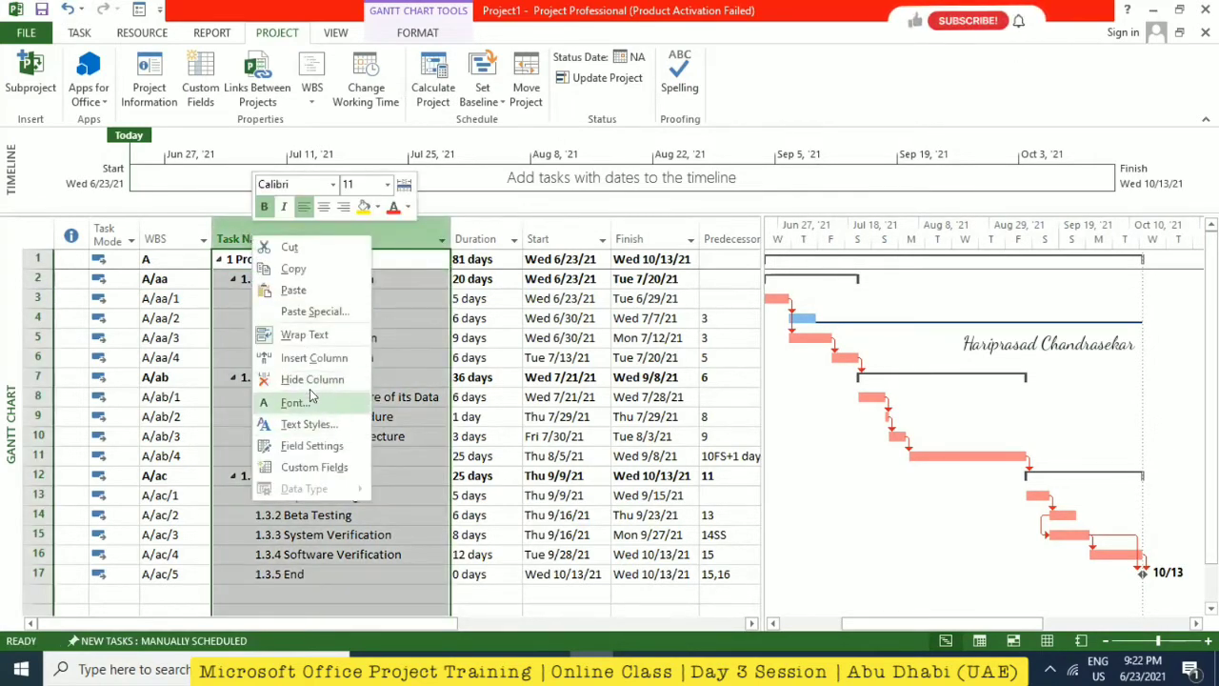
click(309, 358)
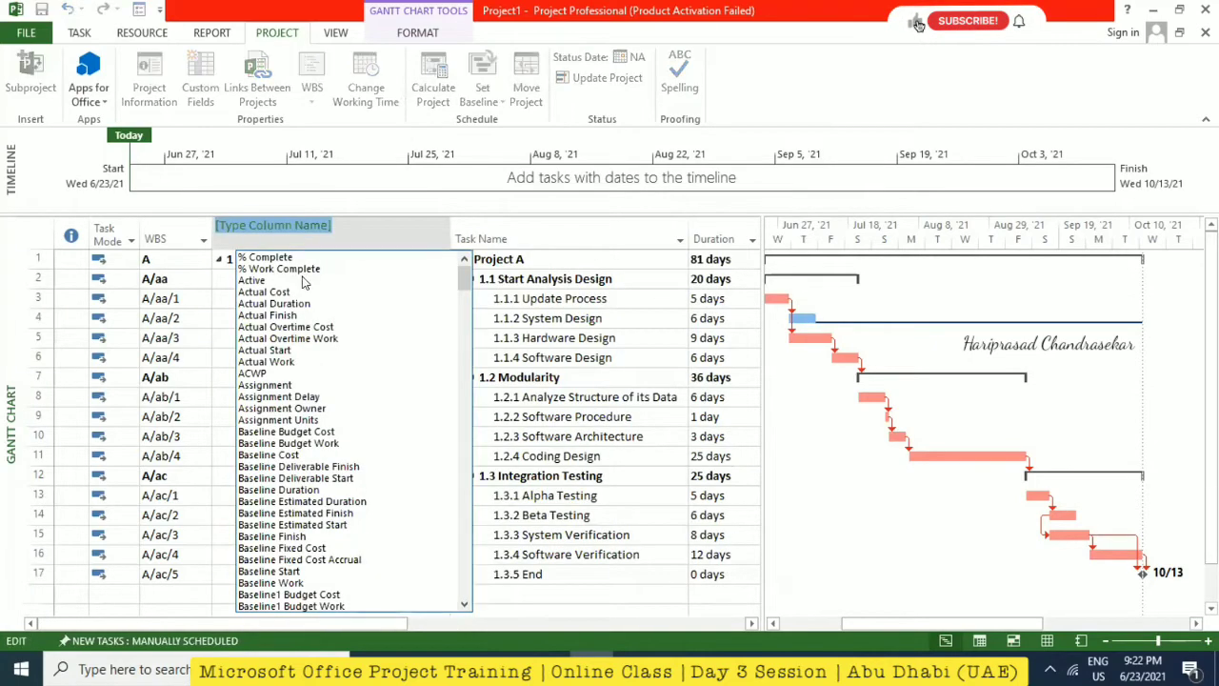
text(outline Code1)
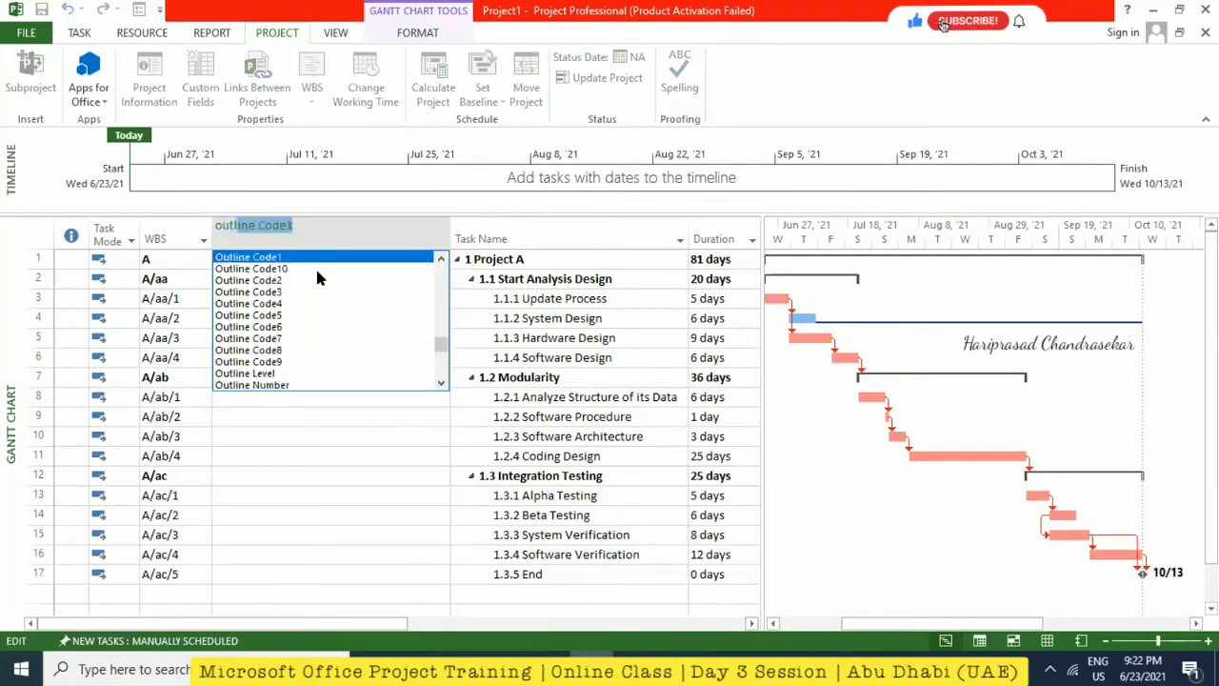
click(263, 385)
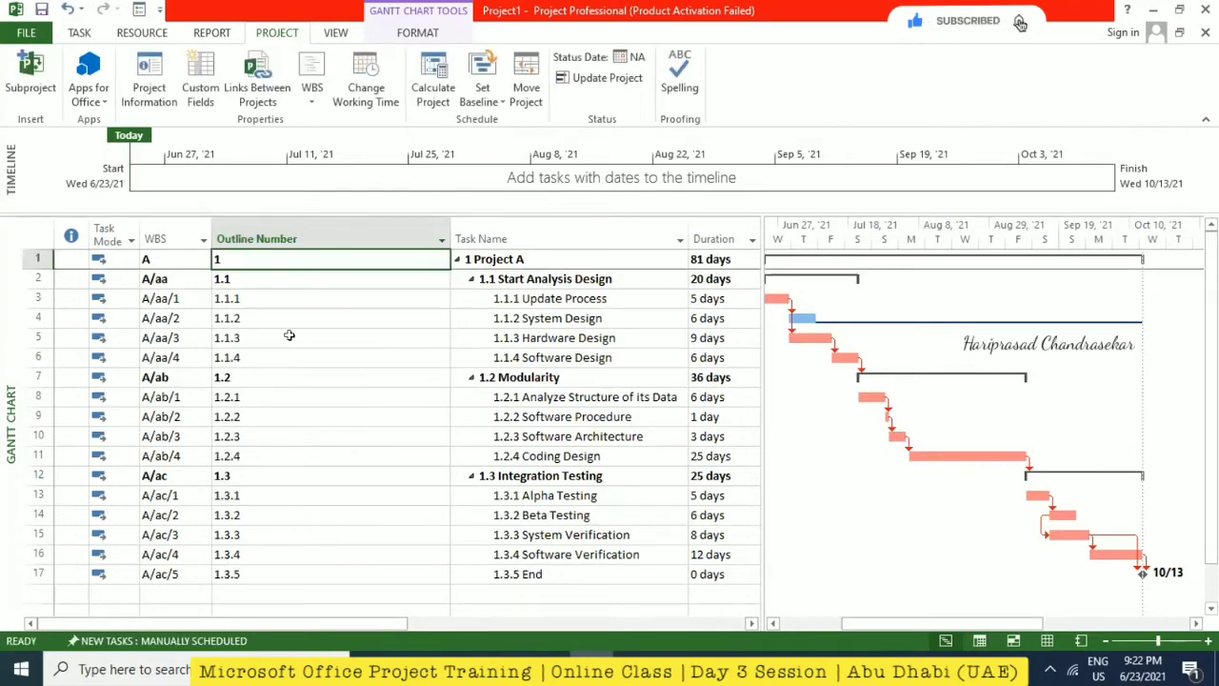
drag(449, 238, 301, 235)
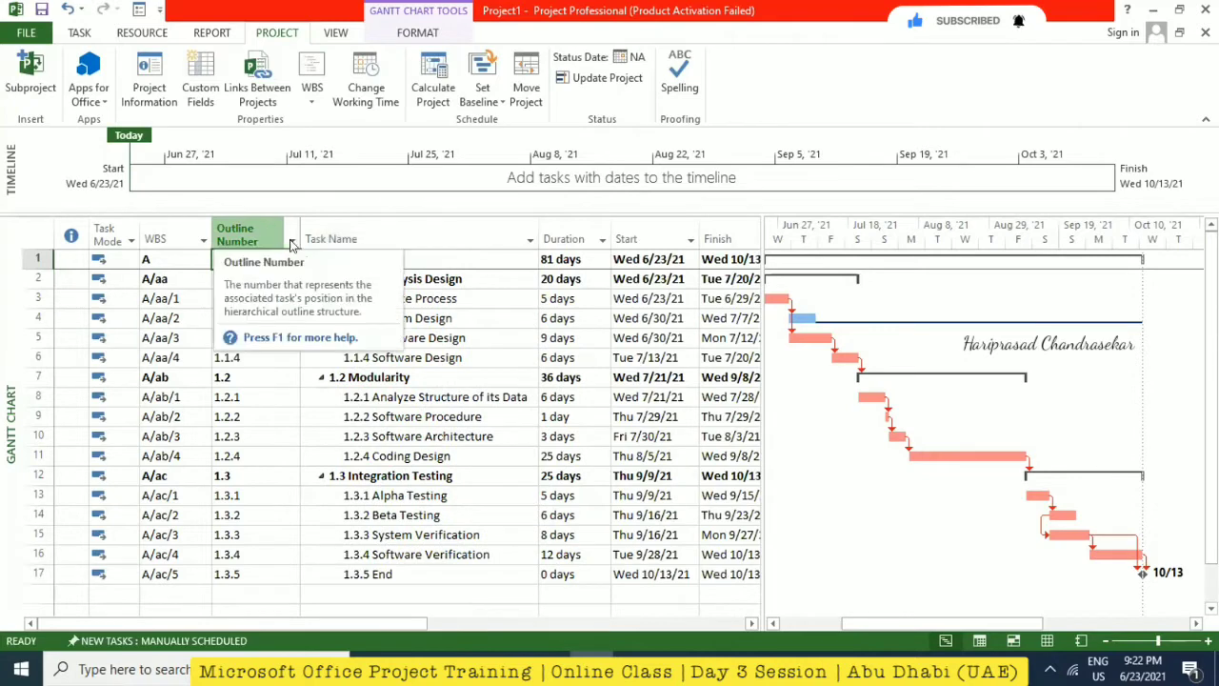
- Insert an Outline Code1 column between the Outline Number and Task Name columns
click(328, 238)
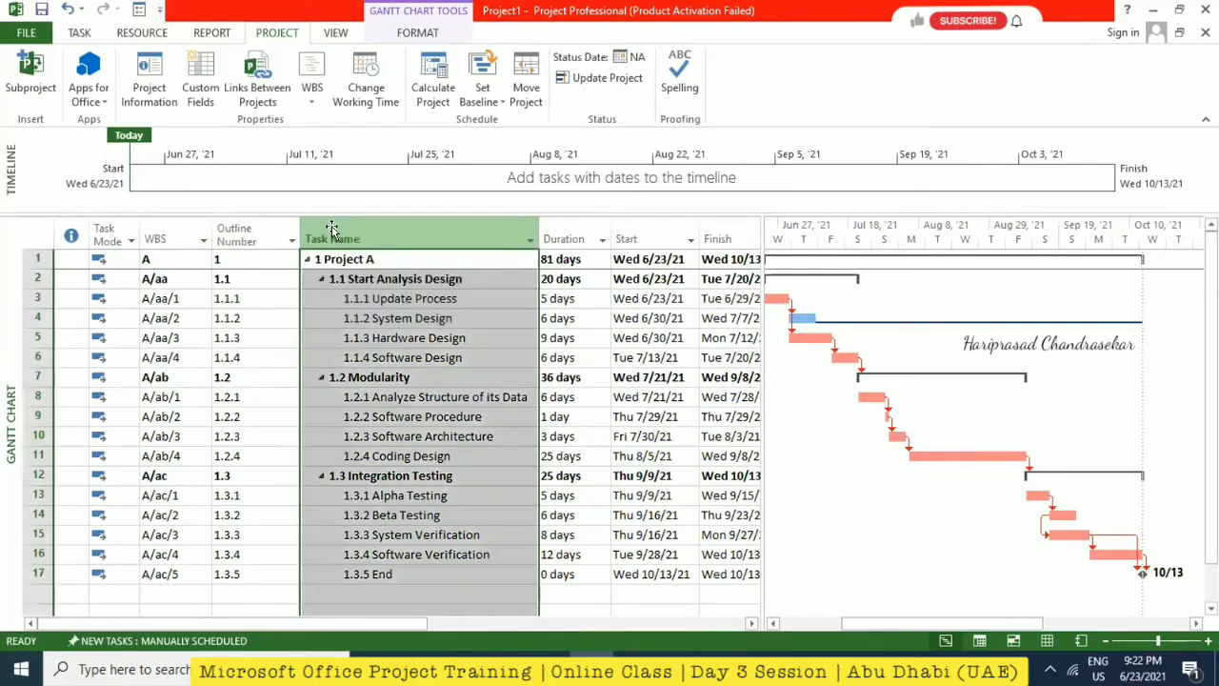
right_click(339, 236)
click(392, 352)
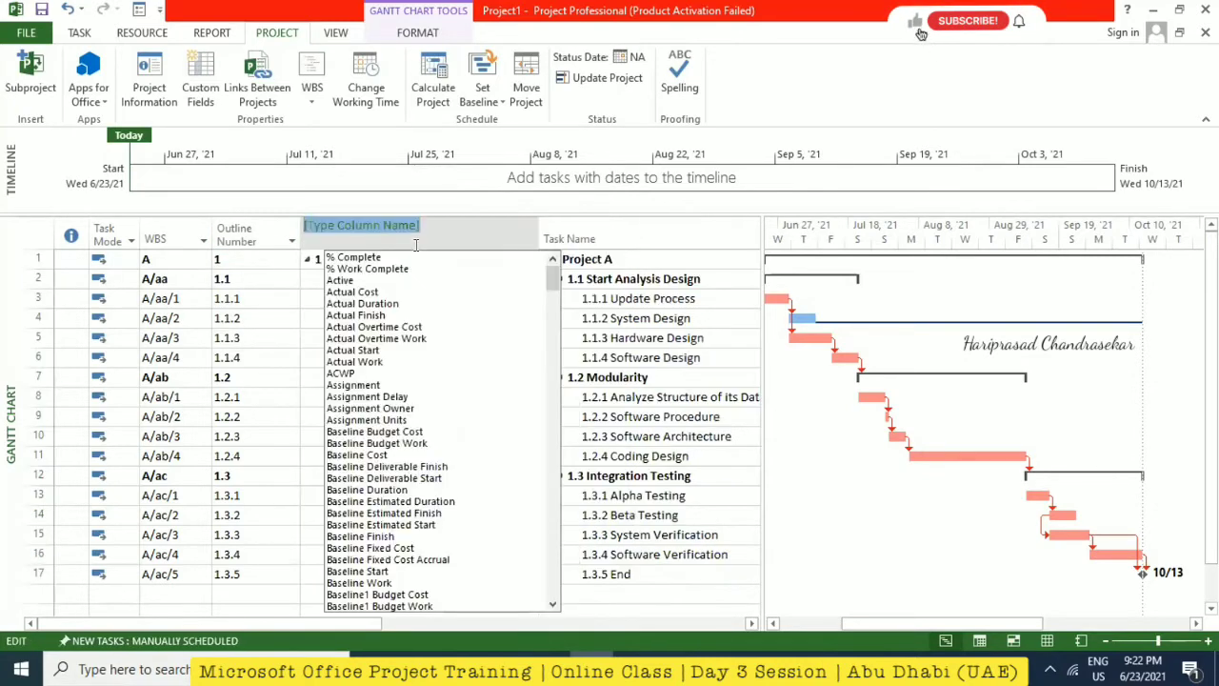
text(outline Code1)
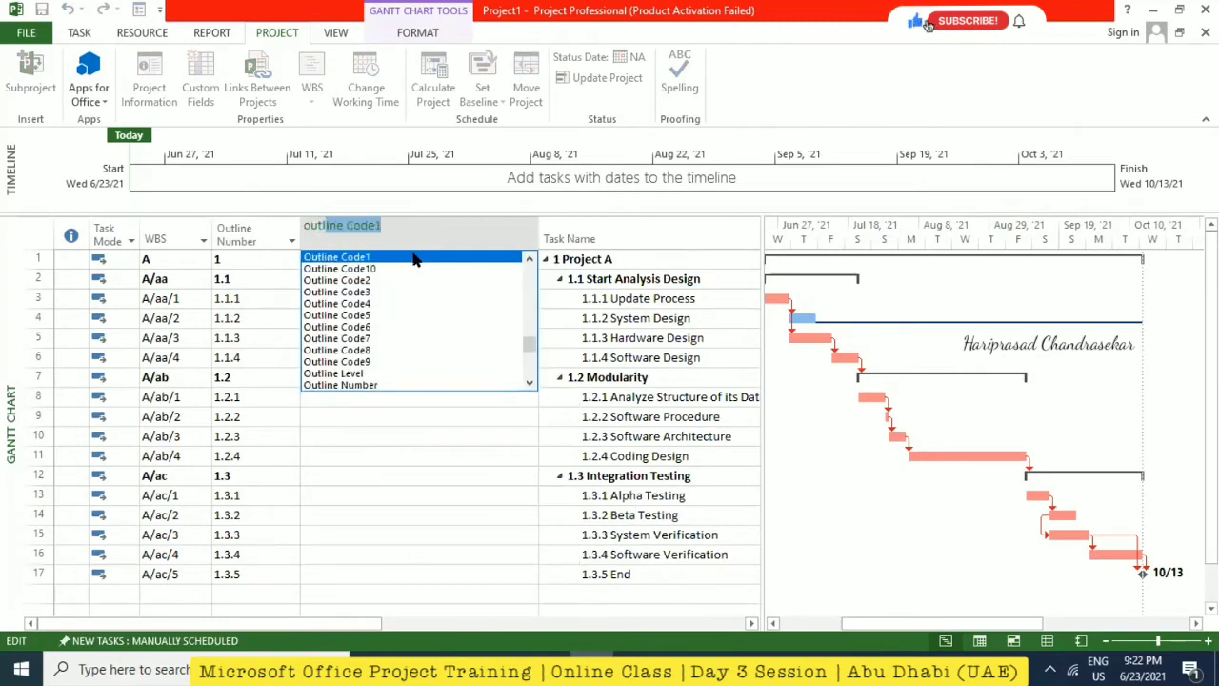
click(414, 259)
- Examine the custom field settings and the lookup table of Outline Code1, leaving them unchanged
right_click(464, 235)
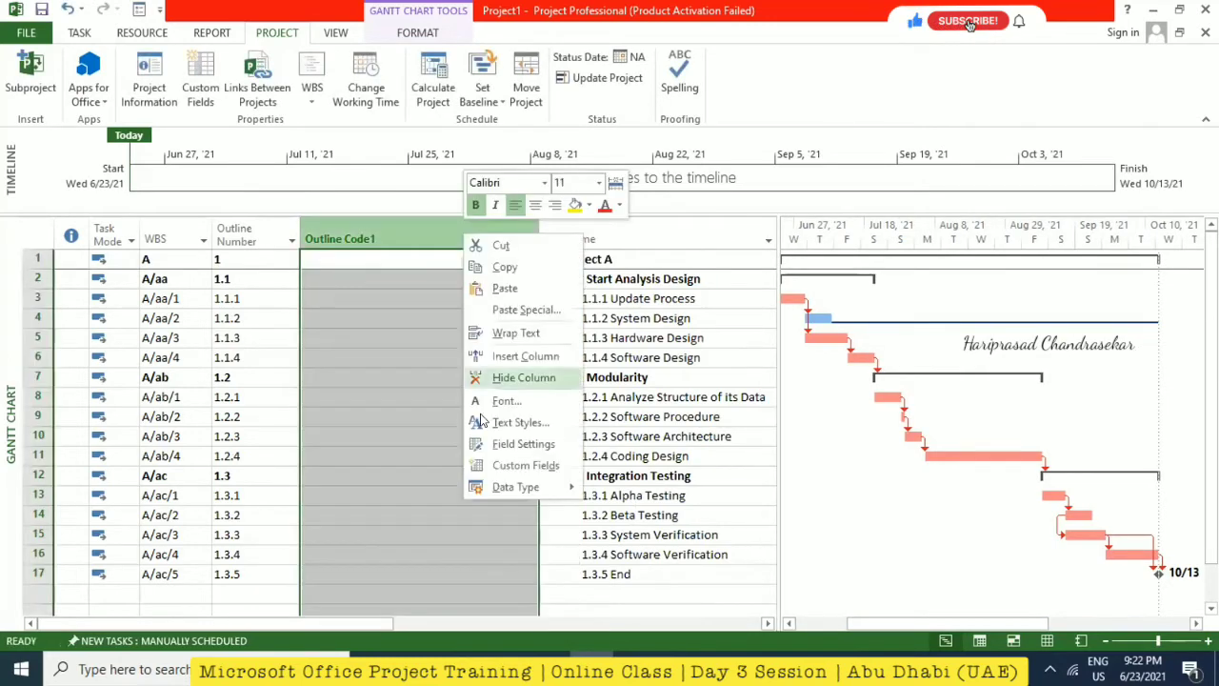
click(519, 465)
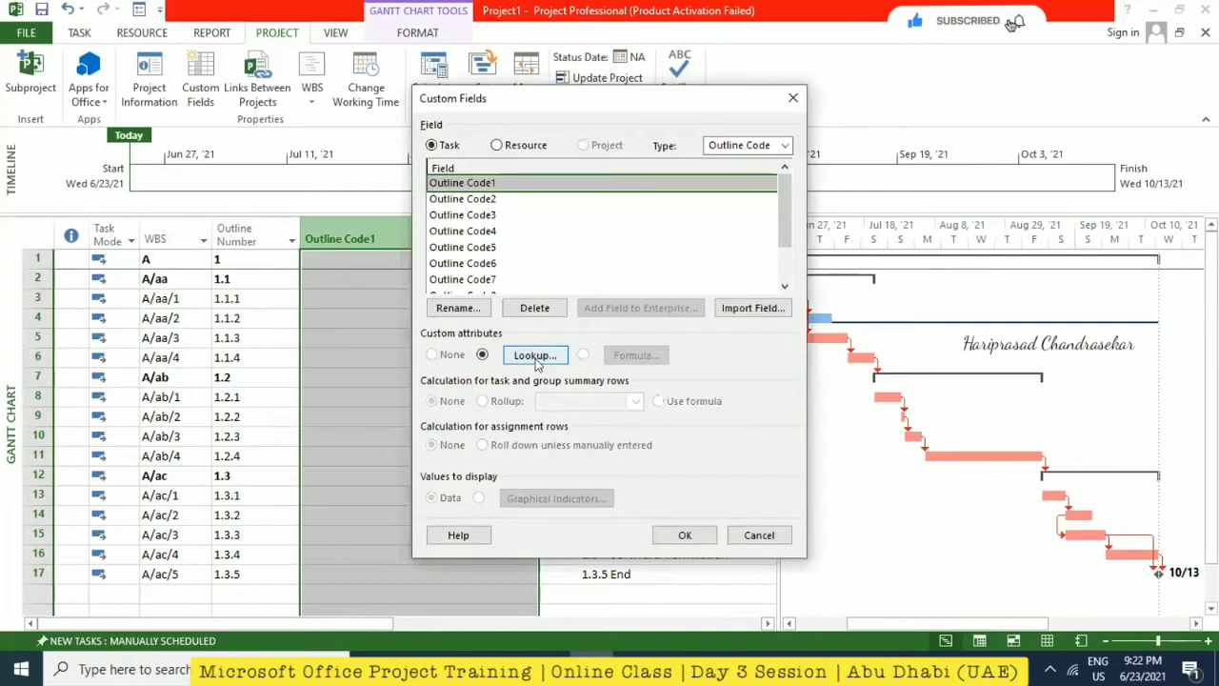
click(535, 358)
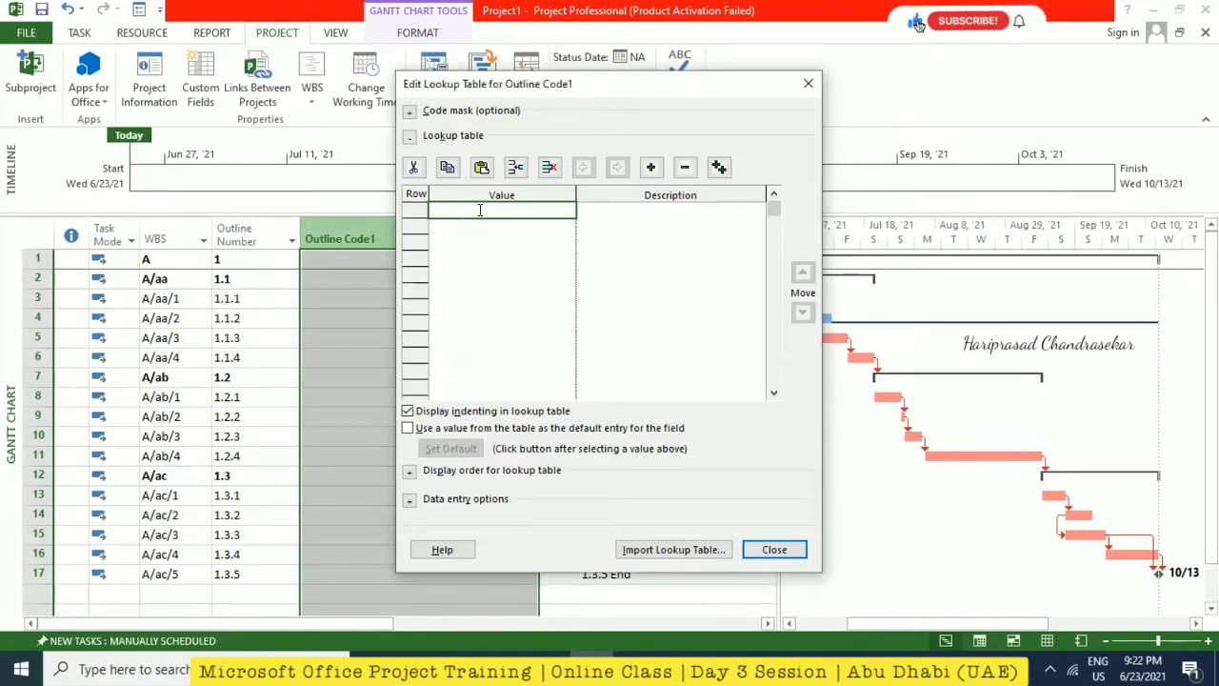
click(645, 220)
click(518, 206)
click(651, 169)
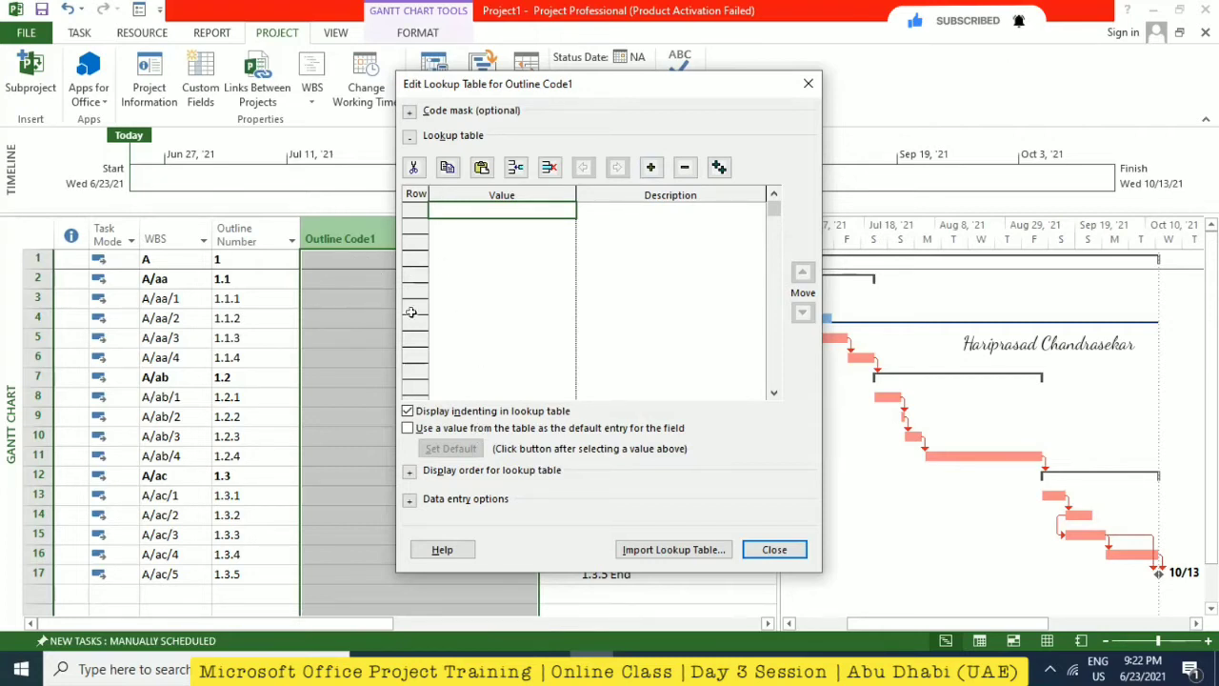
click(806, 83)
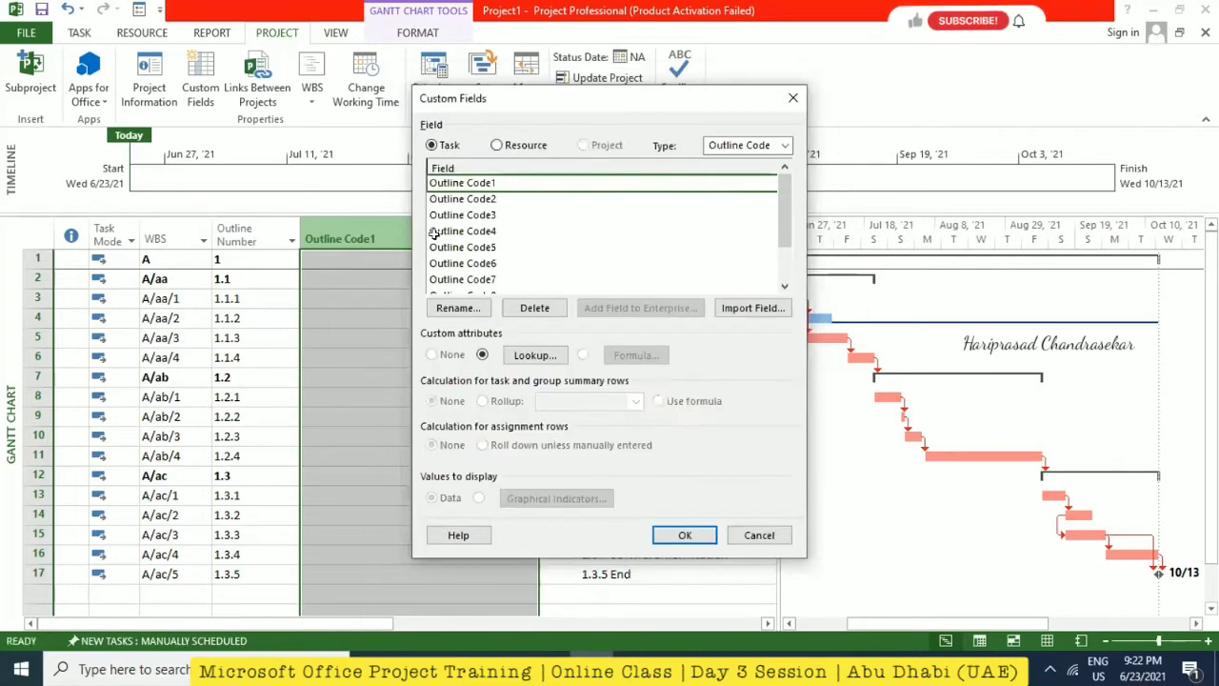
click(796, 96)
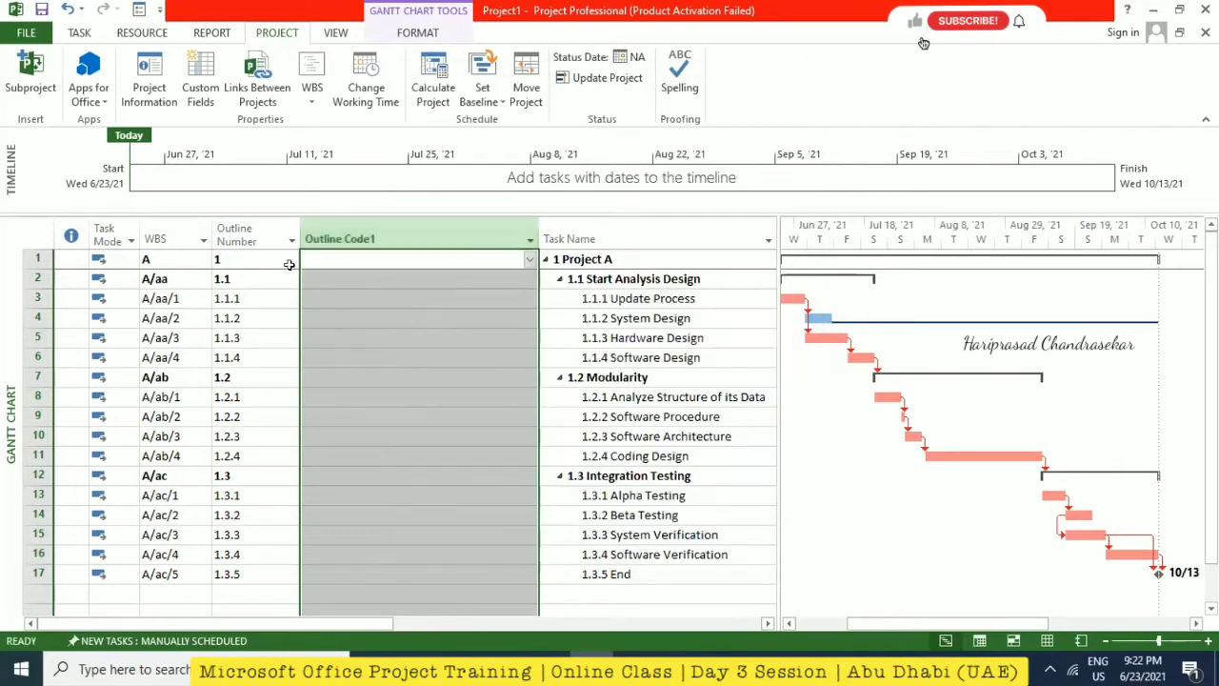
- Hide the Outline Code1 column and turn off the outline numbers shown in front of the task names
right_click(374, 239)
click(438, 381)
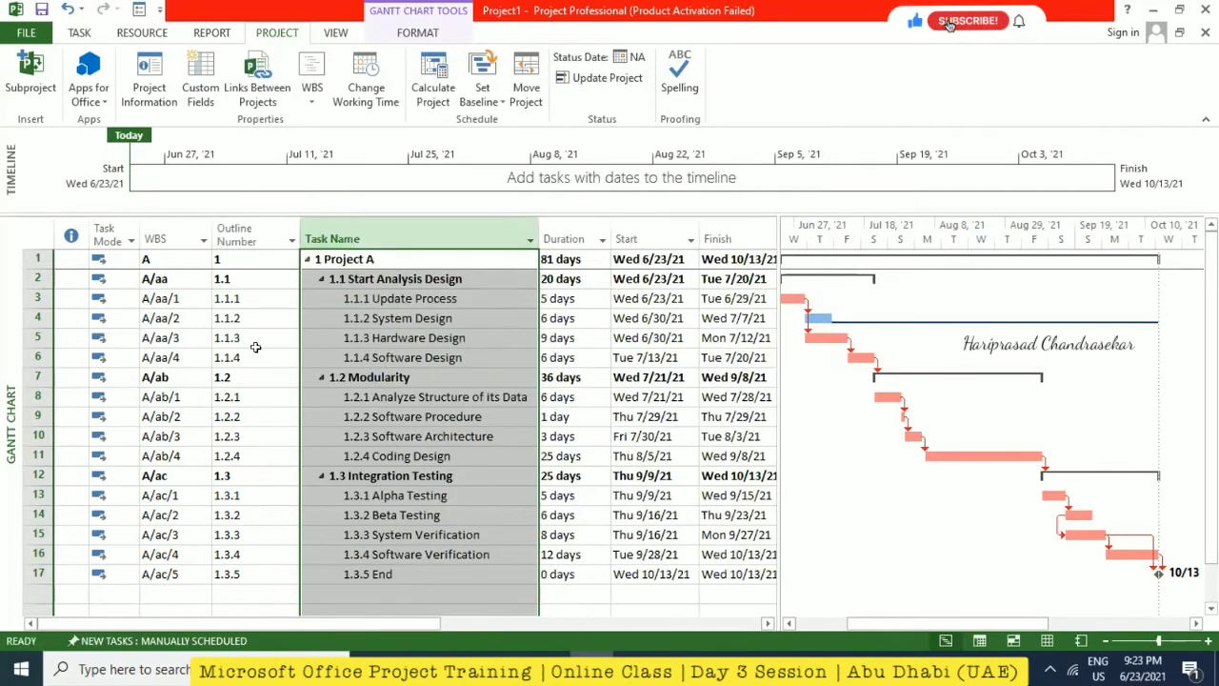
click(261, 240)
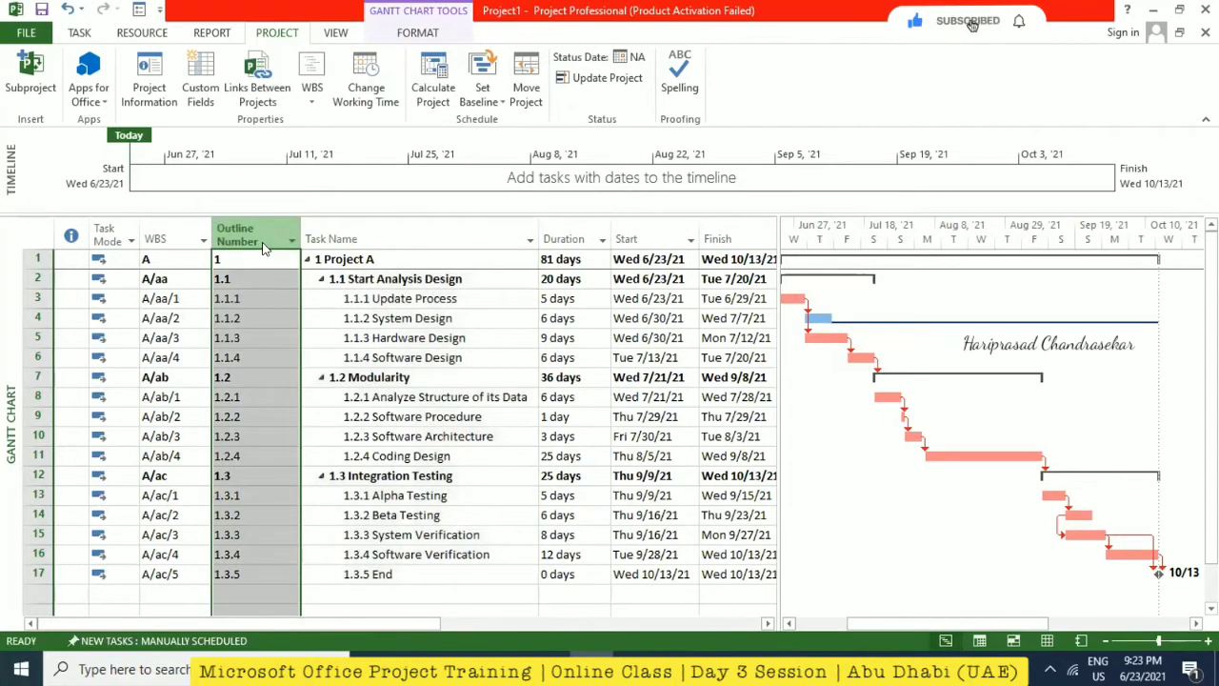
right_click(263, 243)
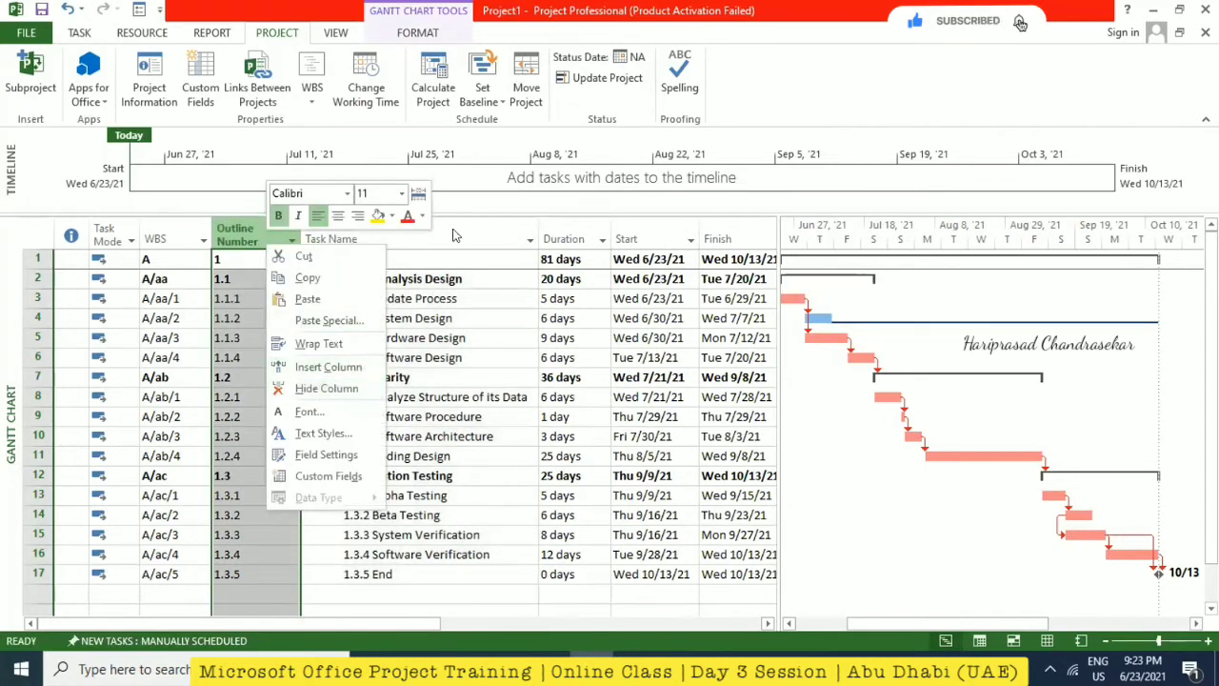
key(Escape)
click(444, 38)
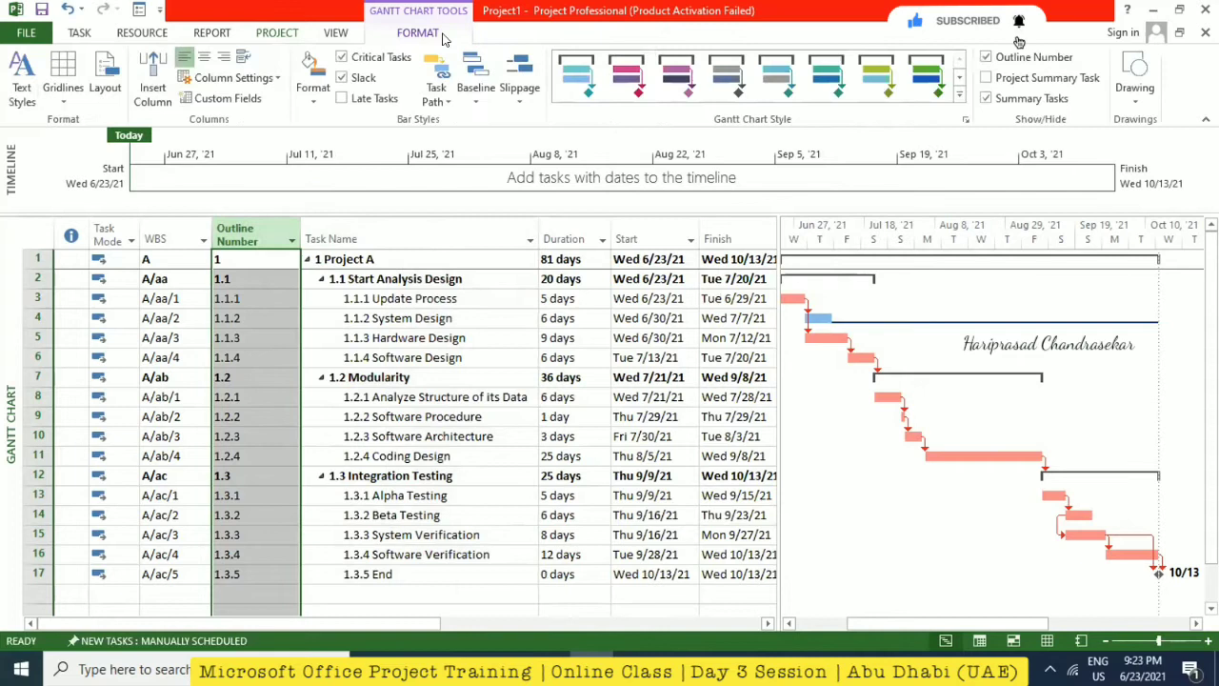
click(987, 57)
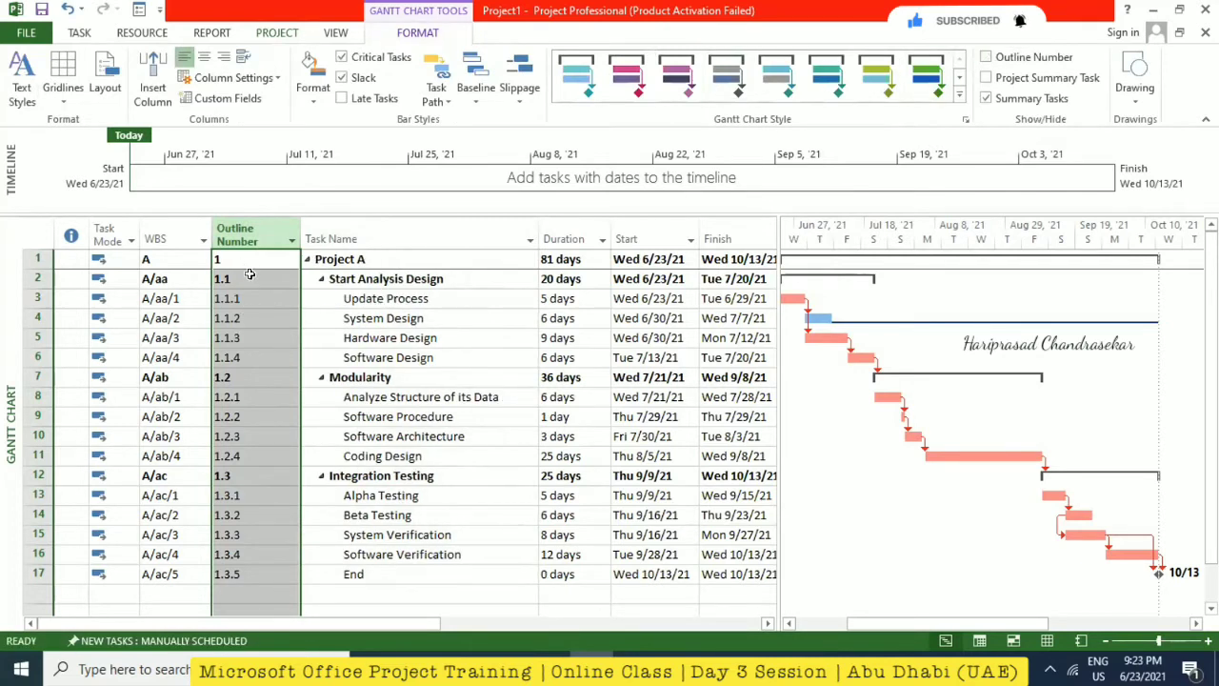
- Narrow the WBS and Outline Number columns of the task table
click(374, 278)
drag(209, 226, 190, 226)
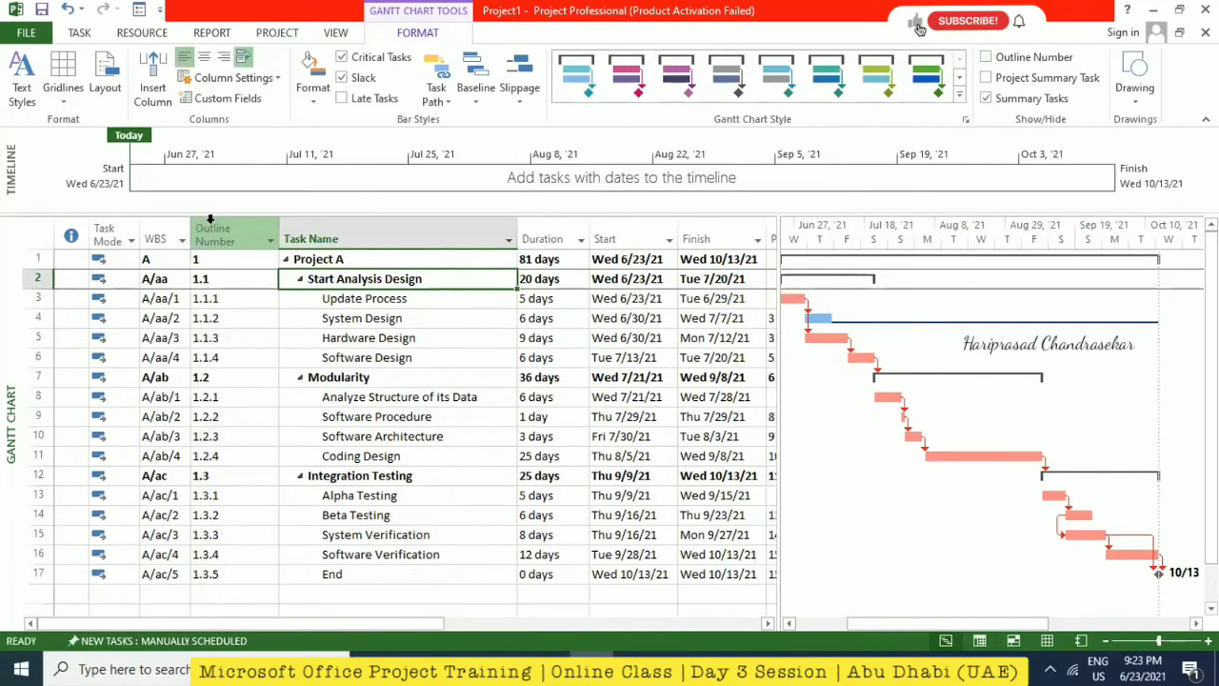
drag(279, 229, 236, 250)
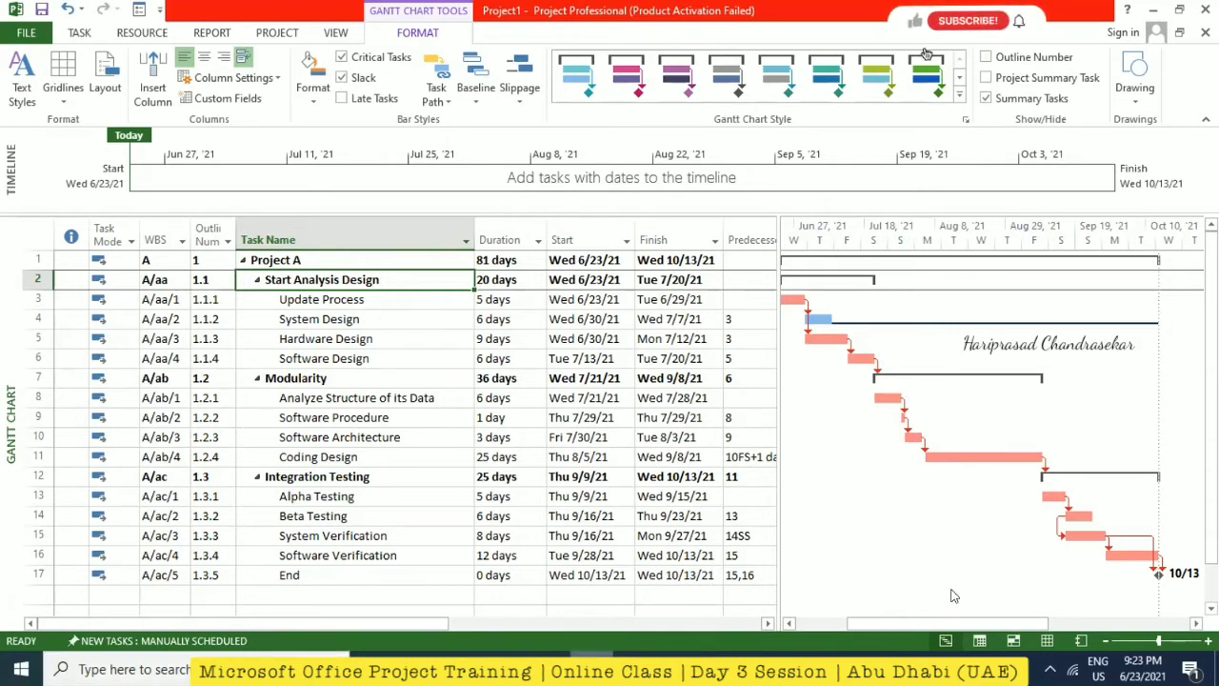
scroll(951, 595, left, 3)
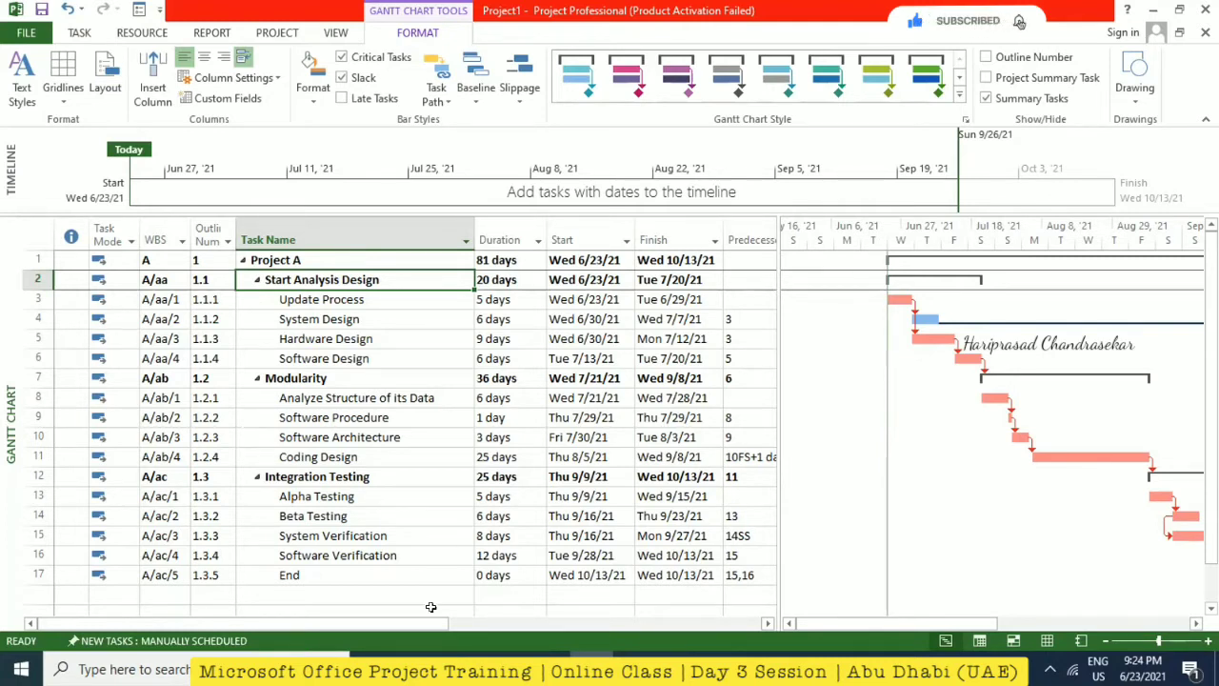
drag(437, 623, 753, 623)
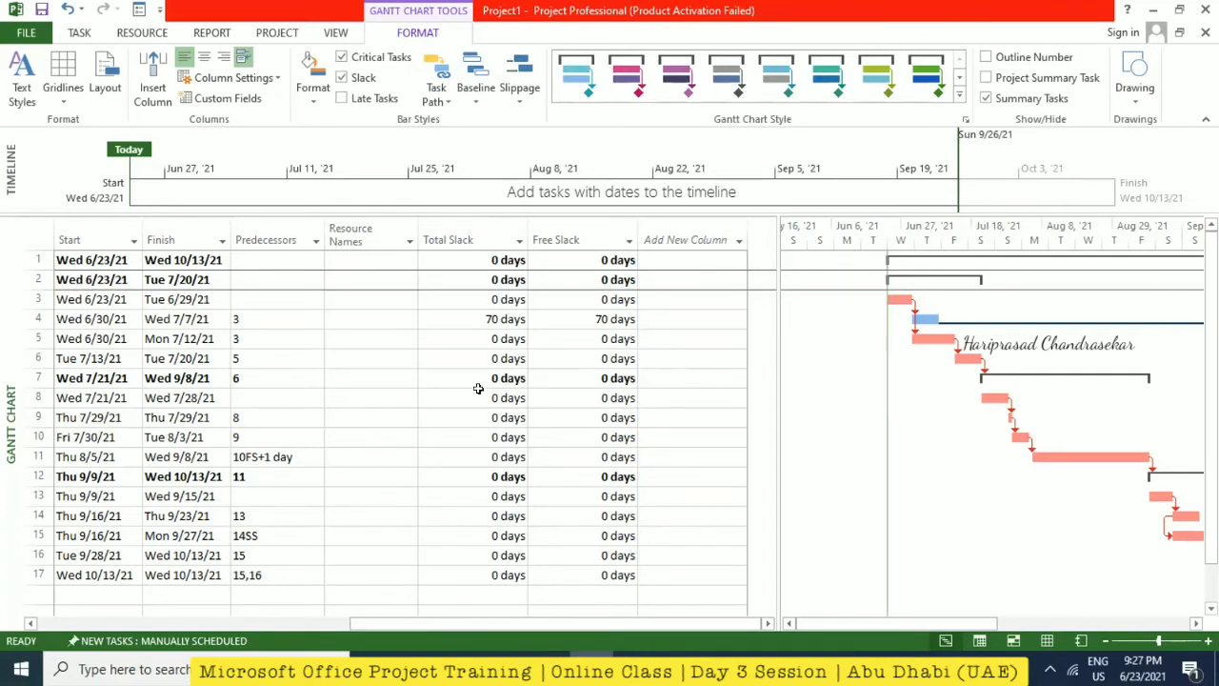
drag(431, 624, 76, 608)
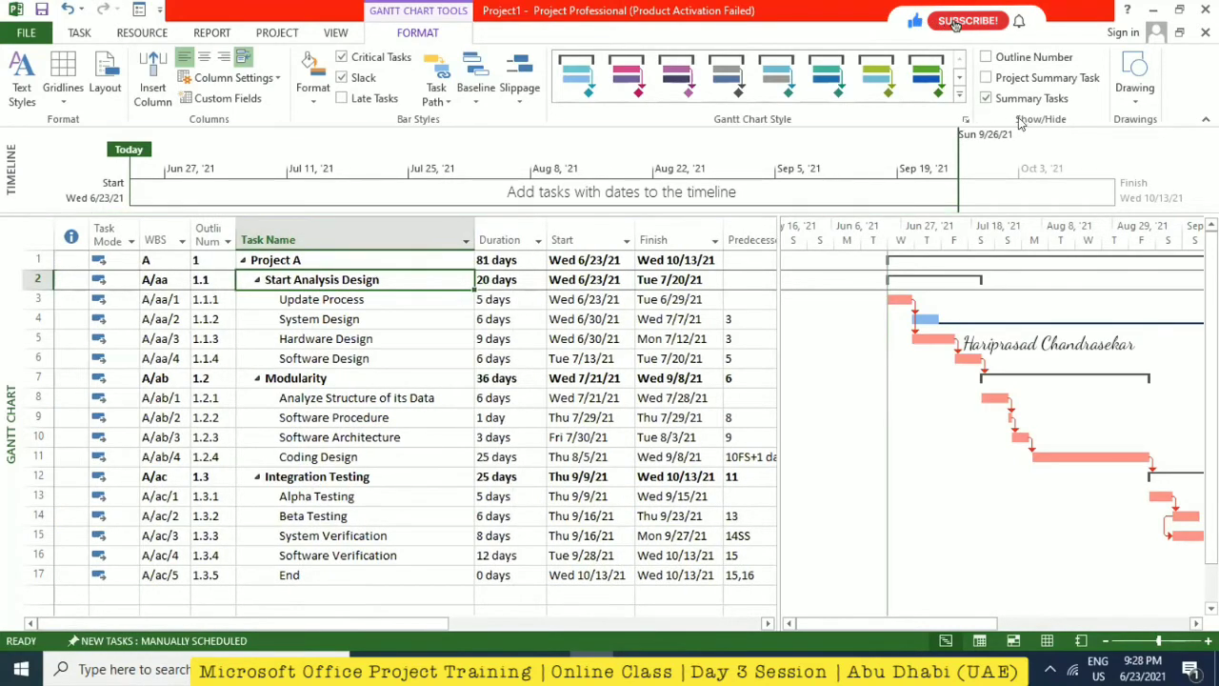
- Show the project summary task above Project A, compare the two rows, and hide the summary task again
click(407, 258)
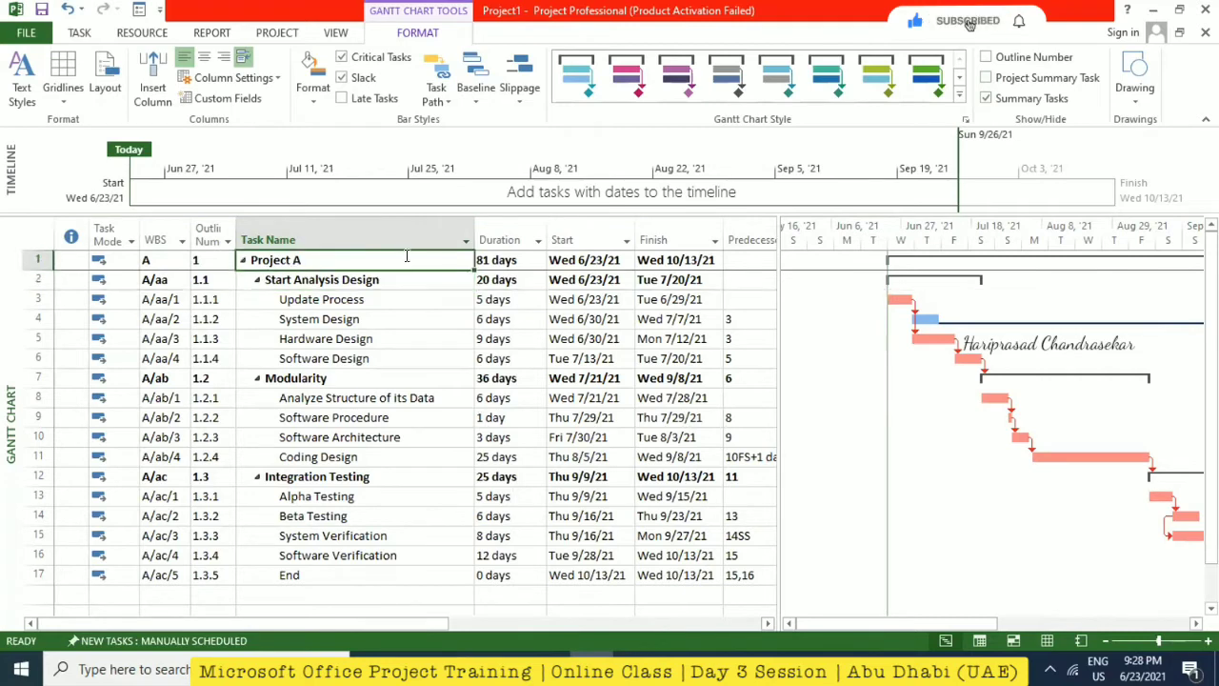
click(987, 78)
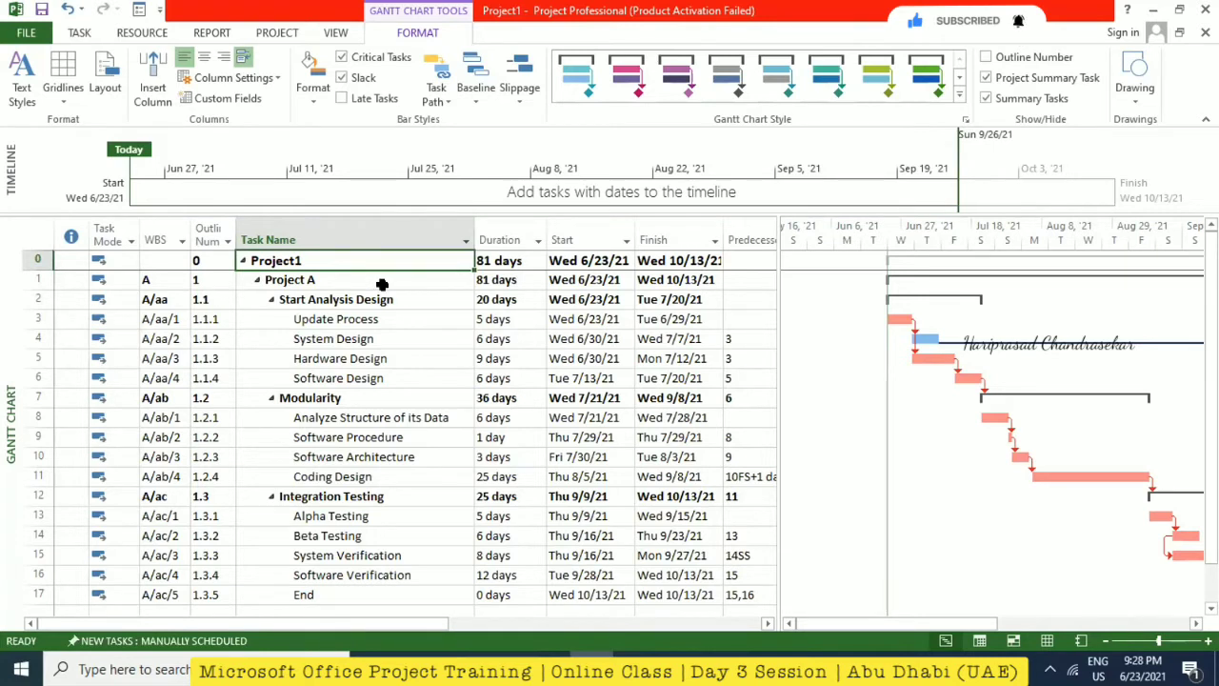
click(327, 279)
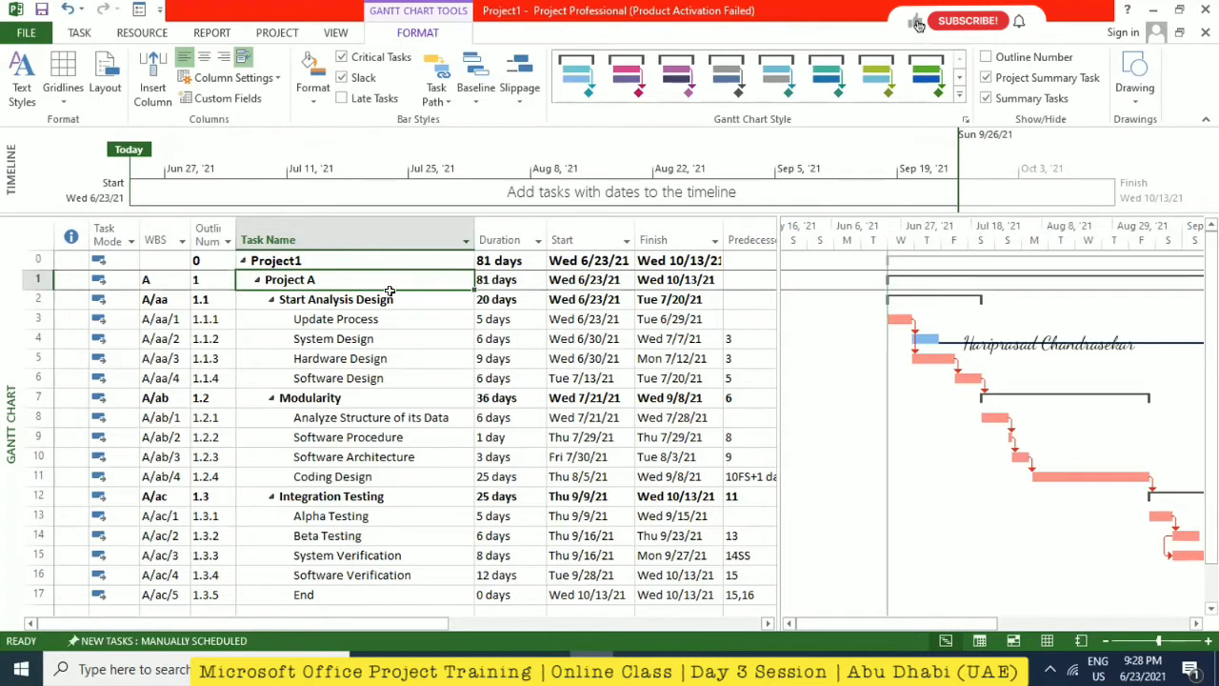
click(390, 260)
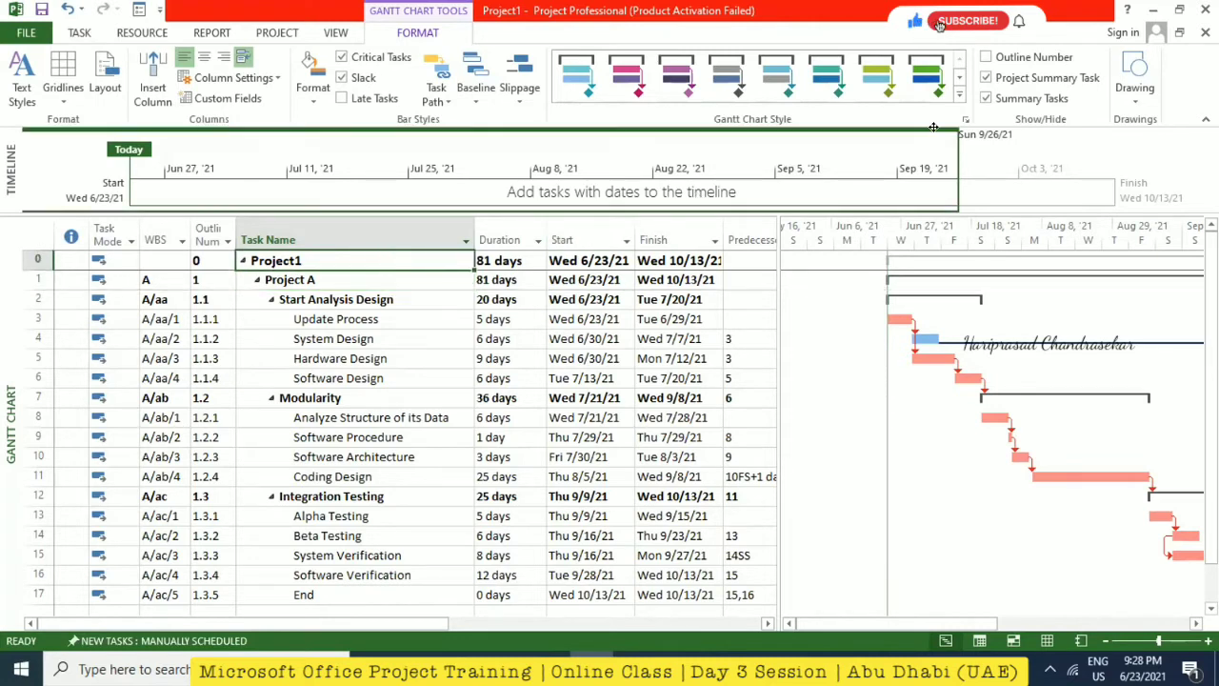
click(987, 77)
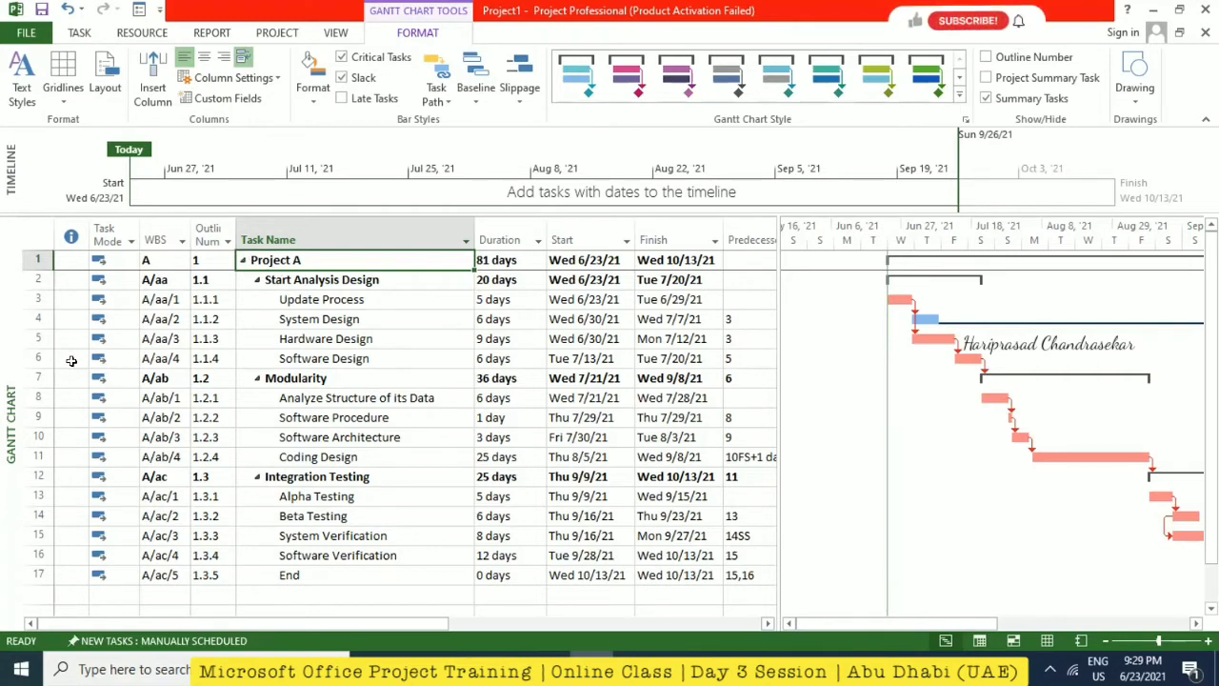
- Insert a new task named Meeting between Hardware Design and Software Design
click(36, 359)
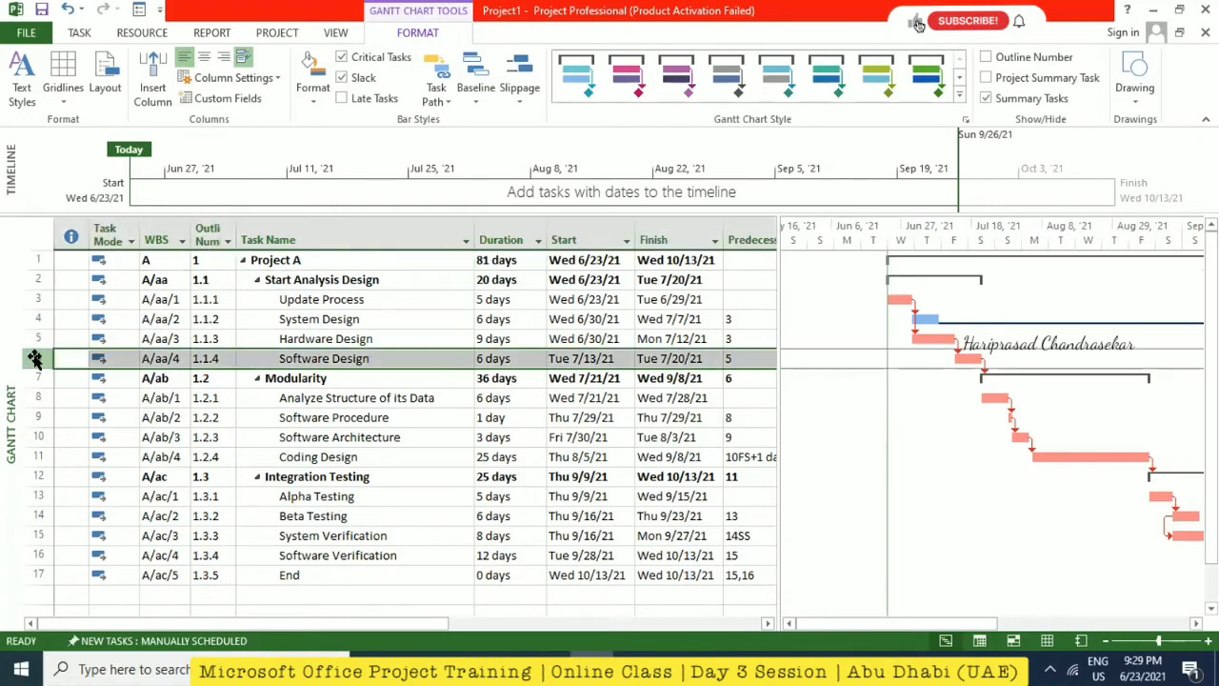
right_click(35, 361)
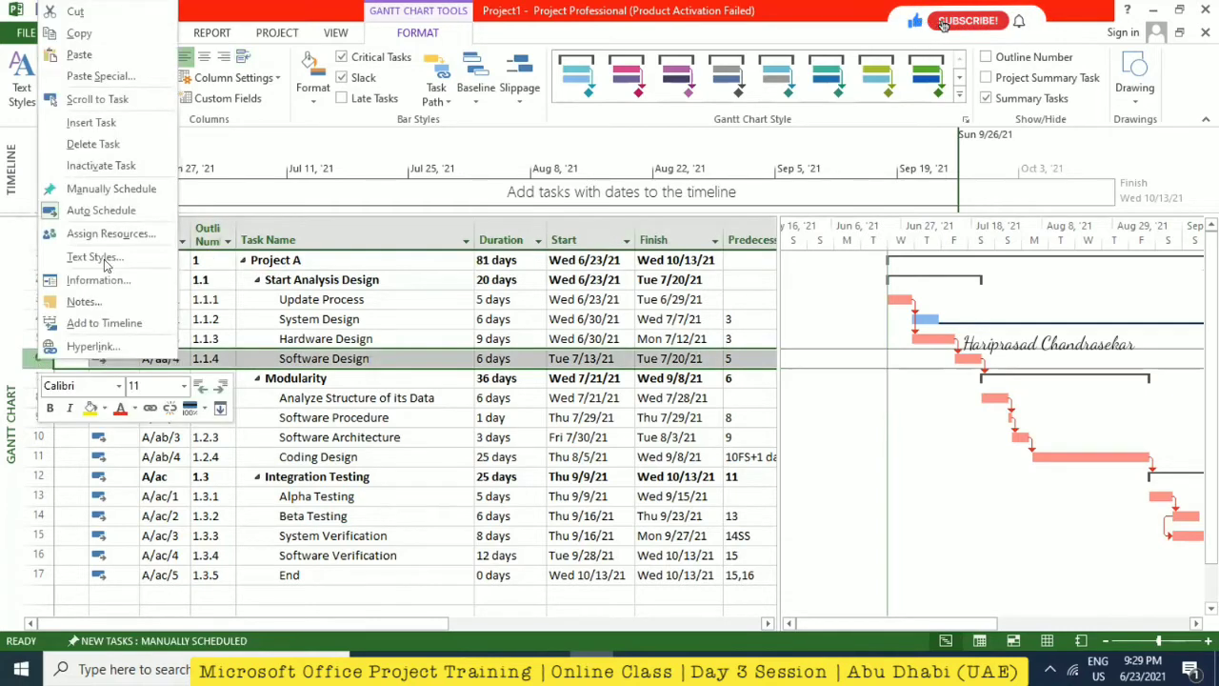
click(93, 122)
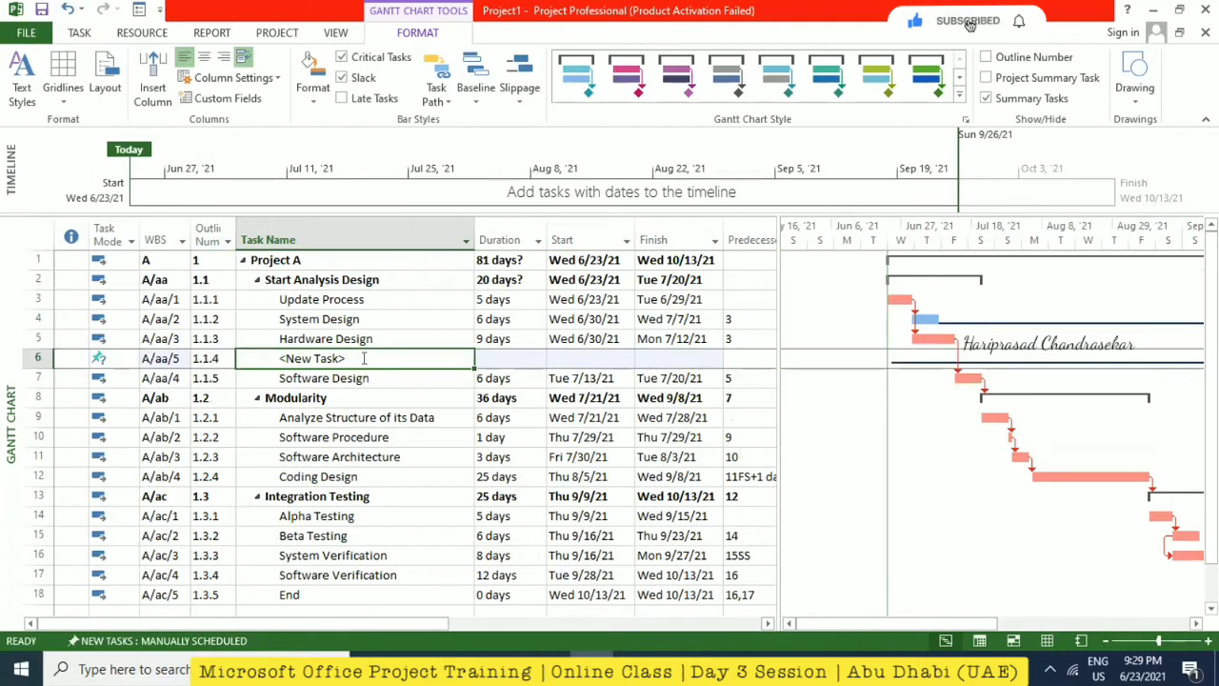
text(Meeting)
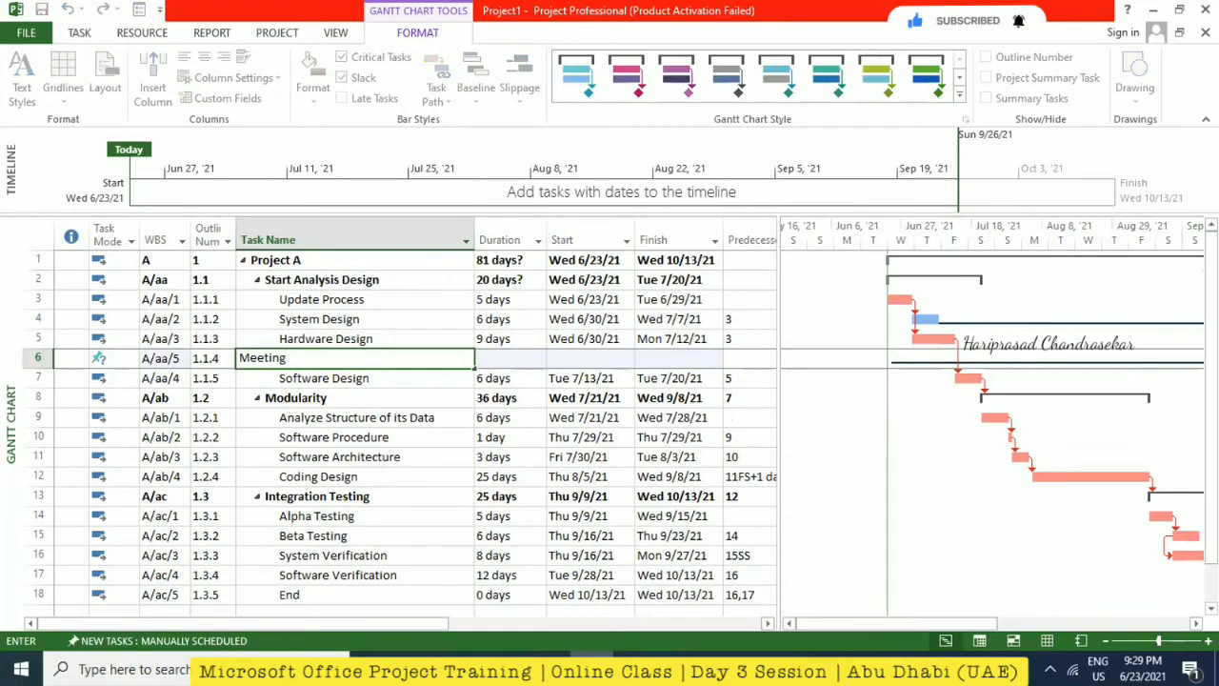
- Set the Meeting task's mode to Auto Scheduled
click(109, 358)
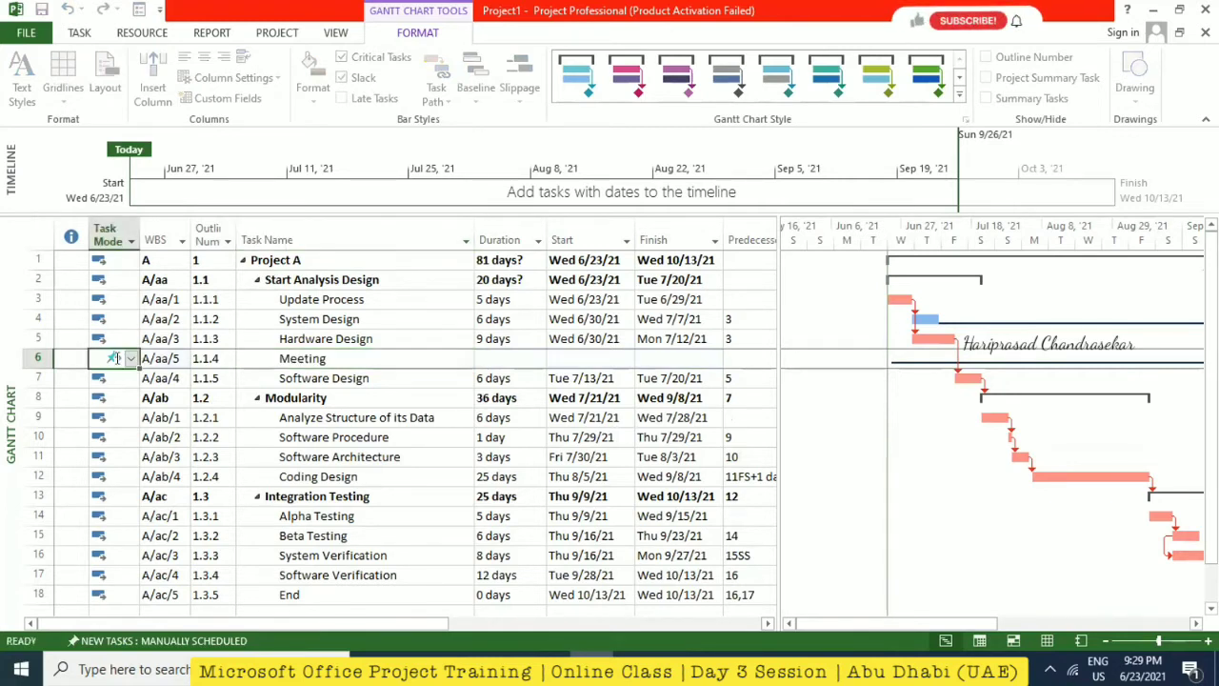
click(130, 359)
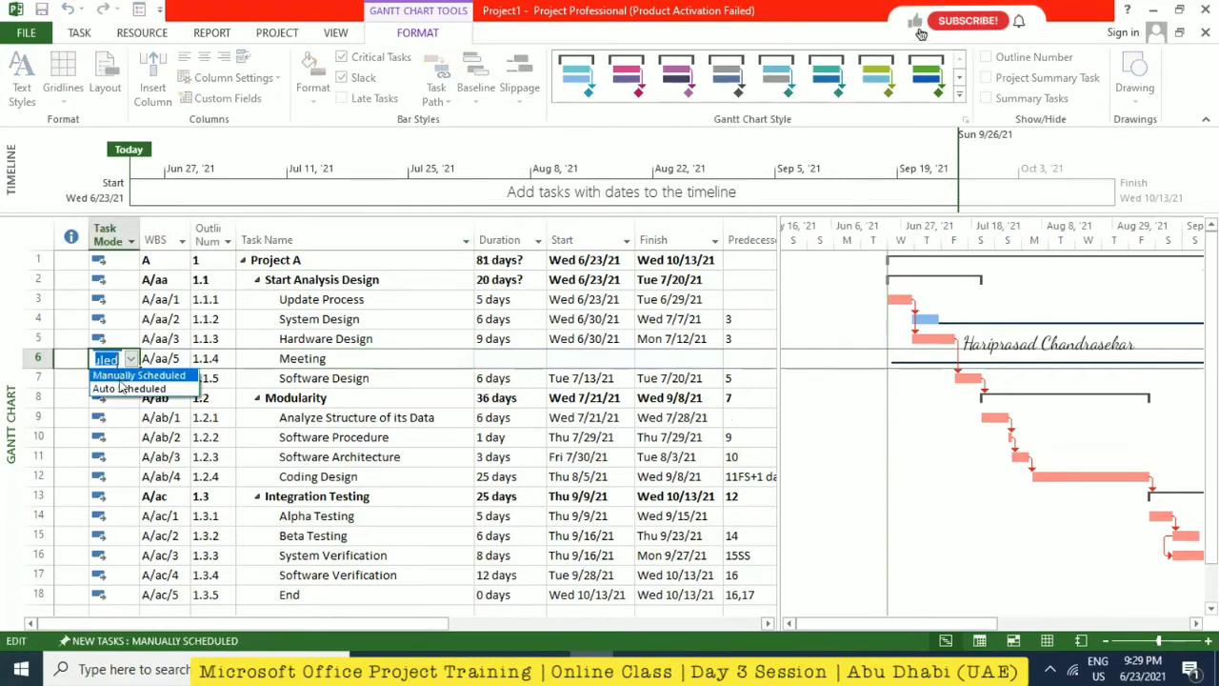
click(129, 384)
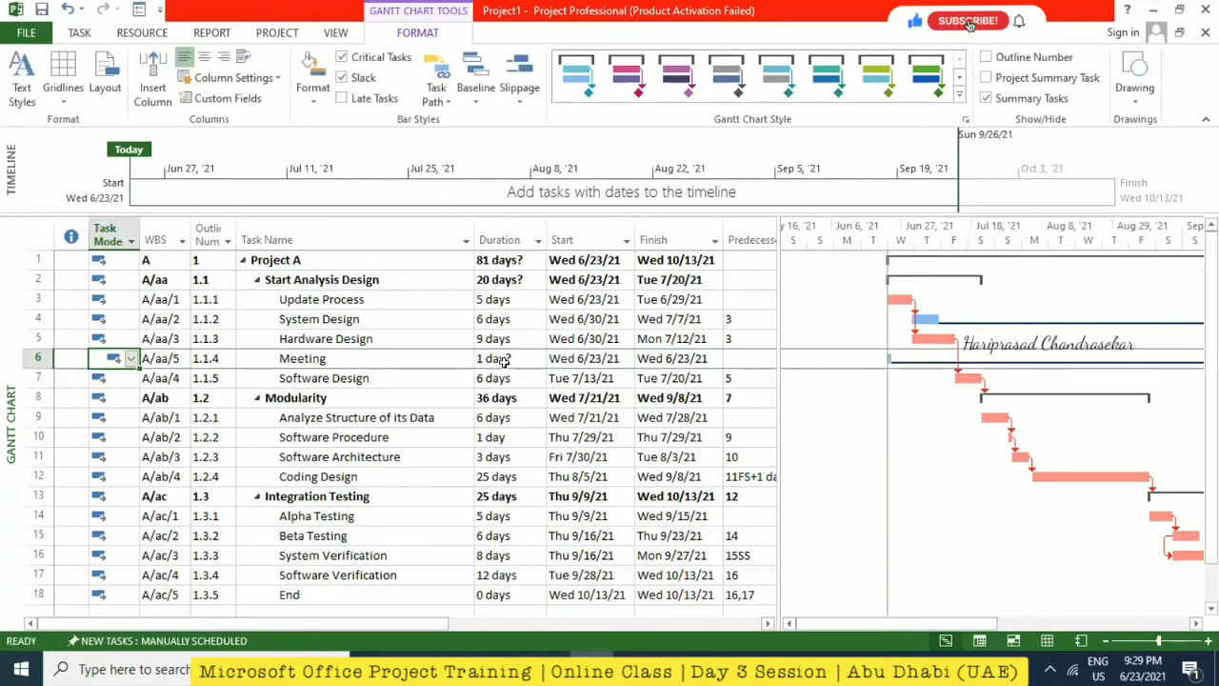
click(510, 359)
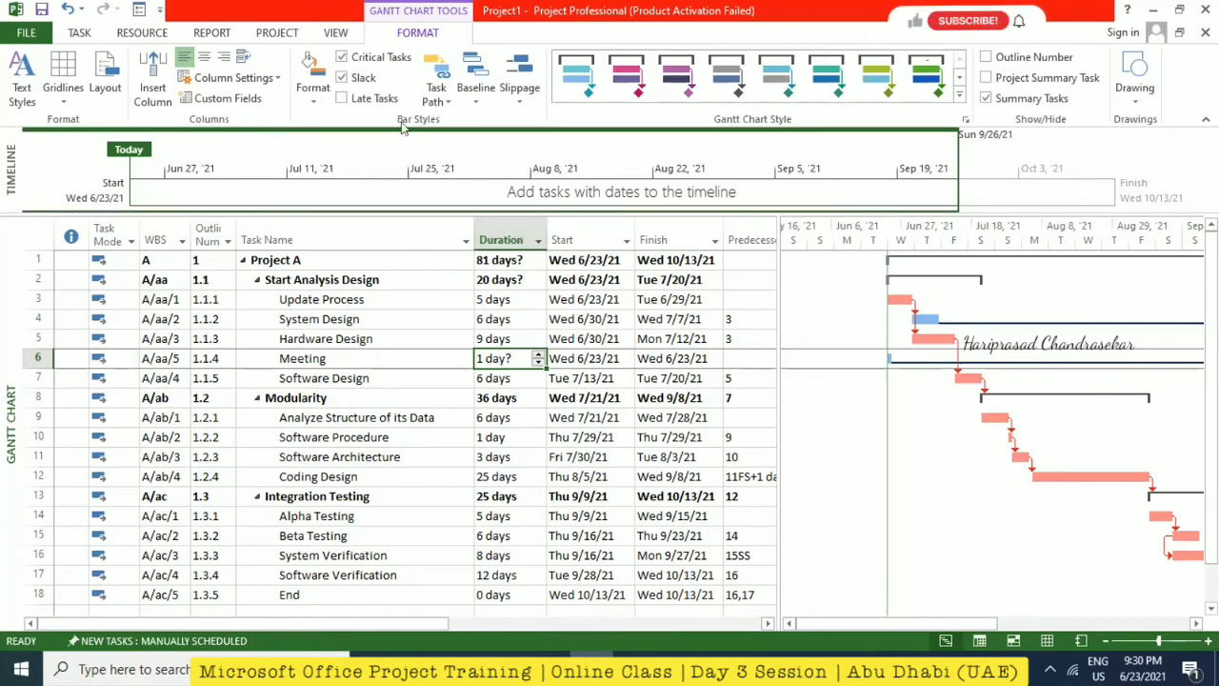
- Renumber the WBS codes for the entire project so the inserted Meeting task is in sequence
click(215, 34)
click(289, 34)
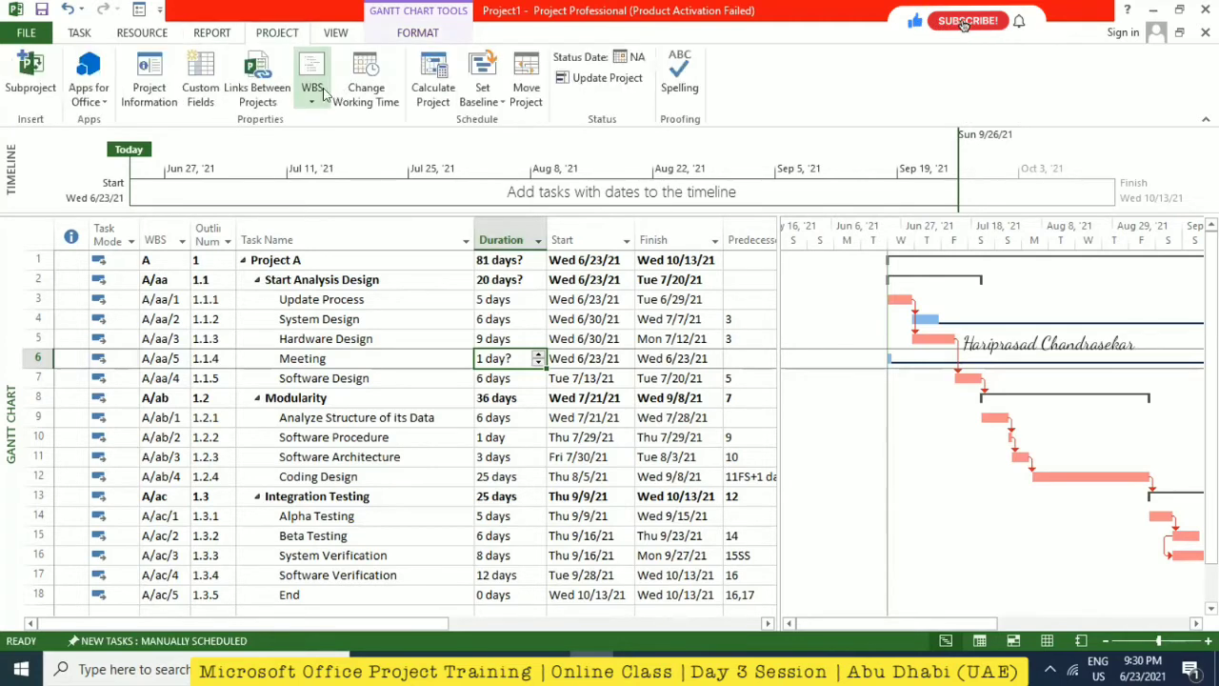
click(312, 90)
click(357, 143)
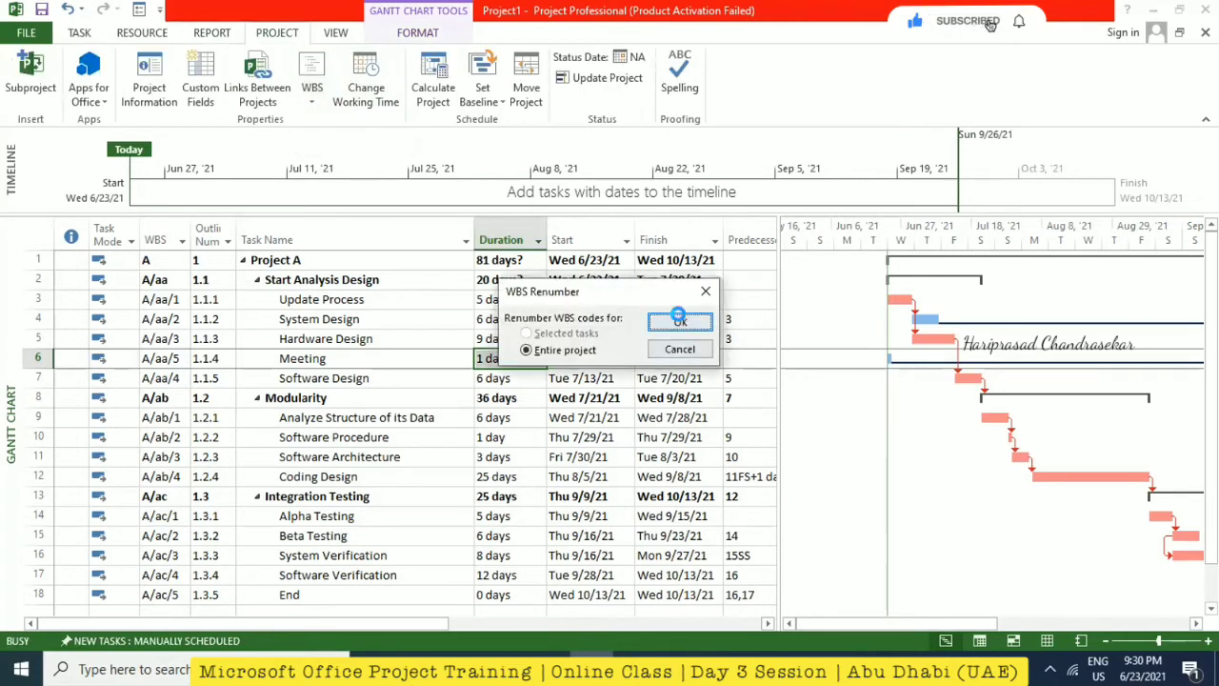
click(680, 321)
click(581, 386)
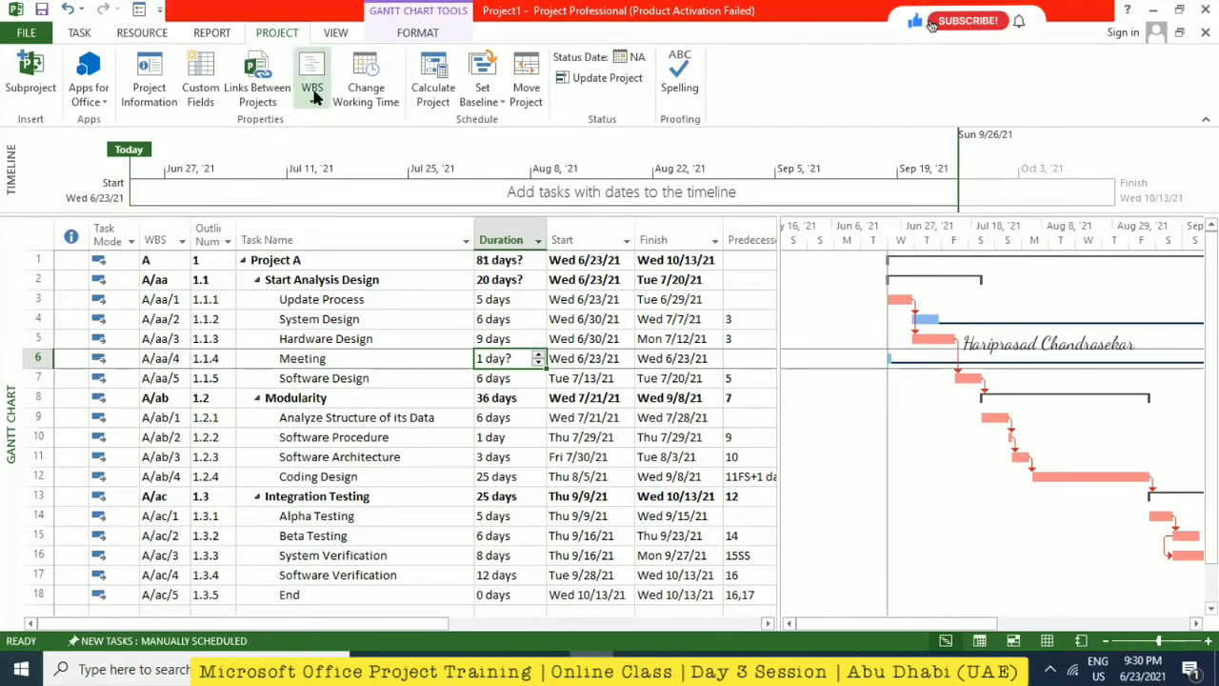
- Start a recurring task named Meeting above the existing Meeting task, with a duration of 1h and a daily recurrence pattern
click(80, 34)
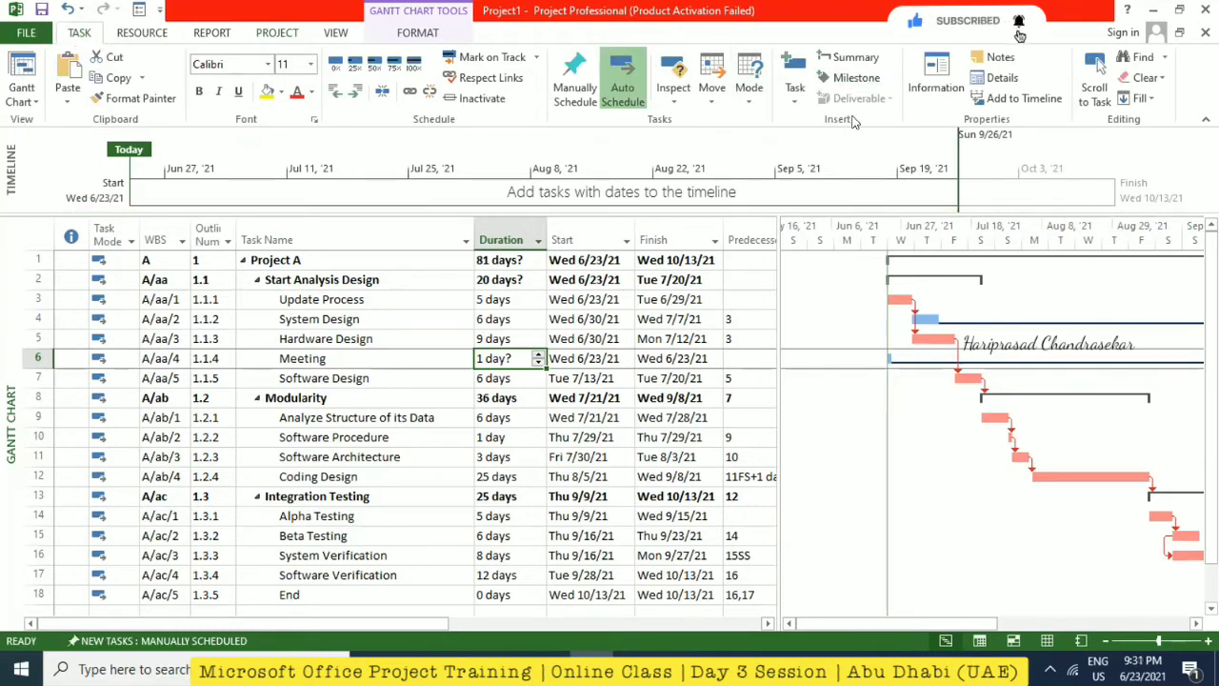
click(796, 105)
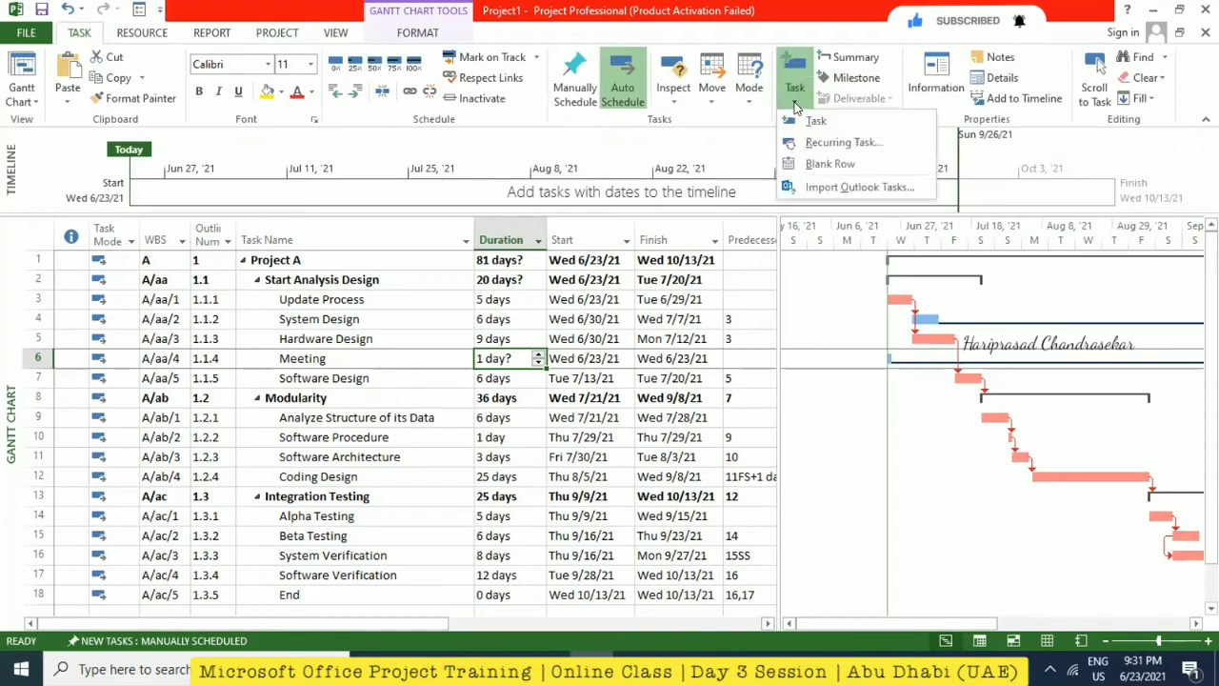
click(858, 143)
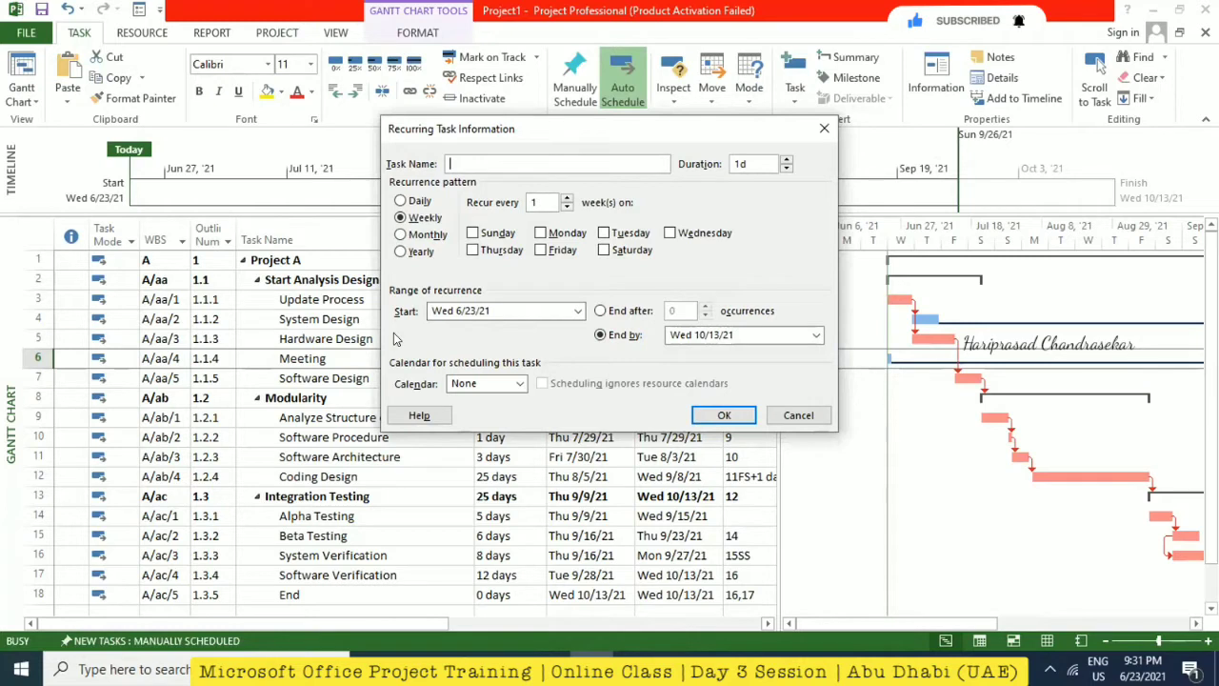
text(Meeting)
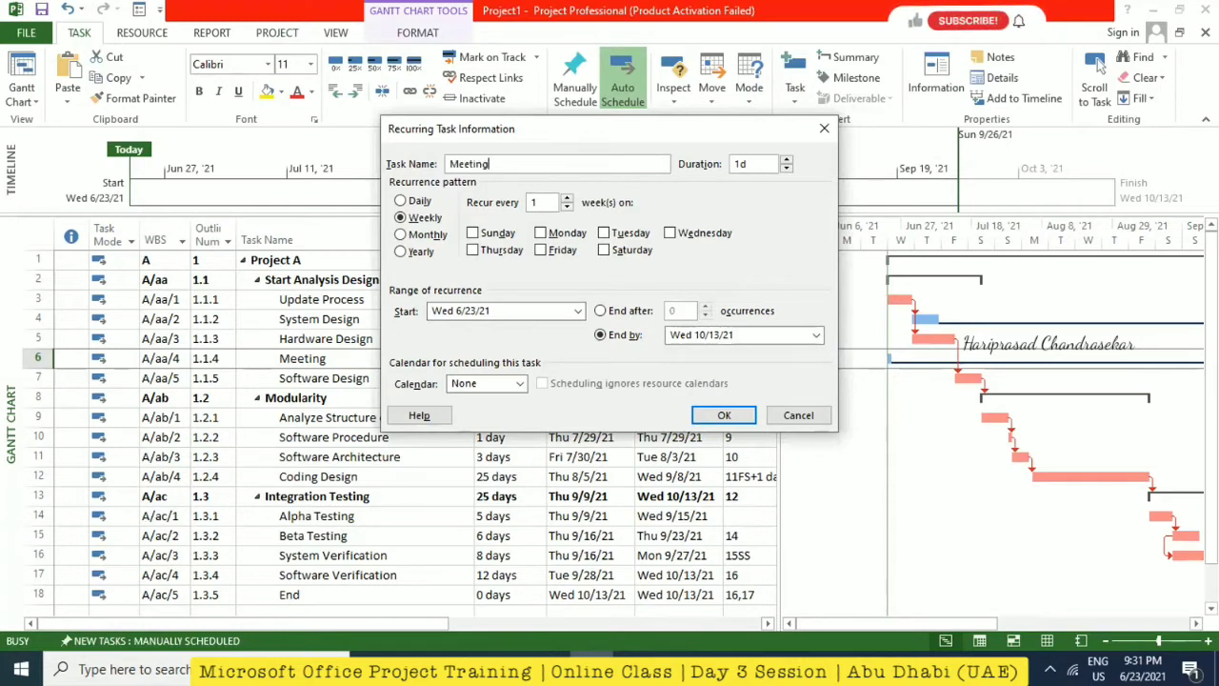
double_click(759, 163)
text(1h)
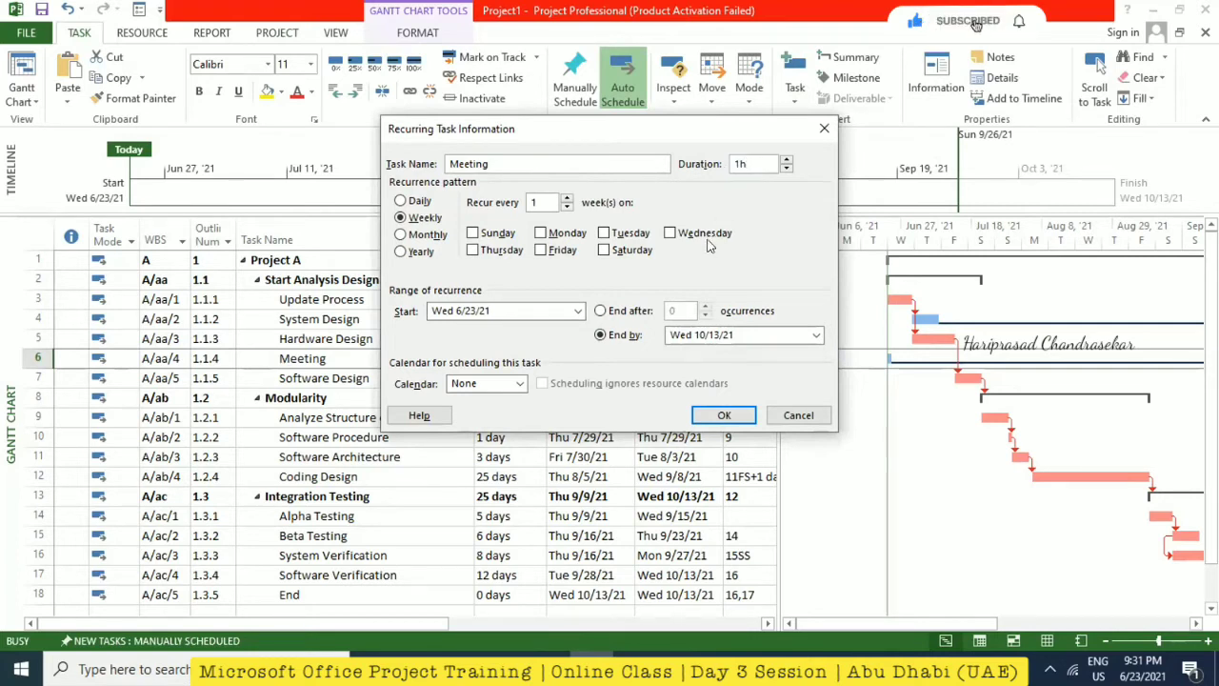
click(431, 203)
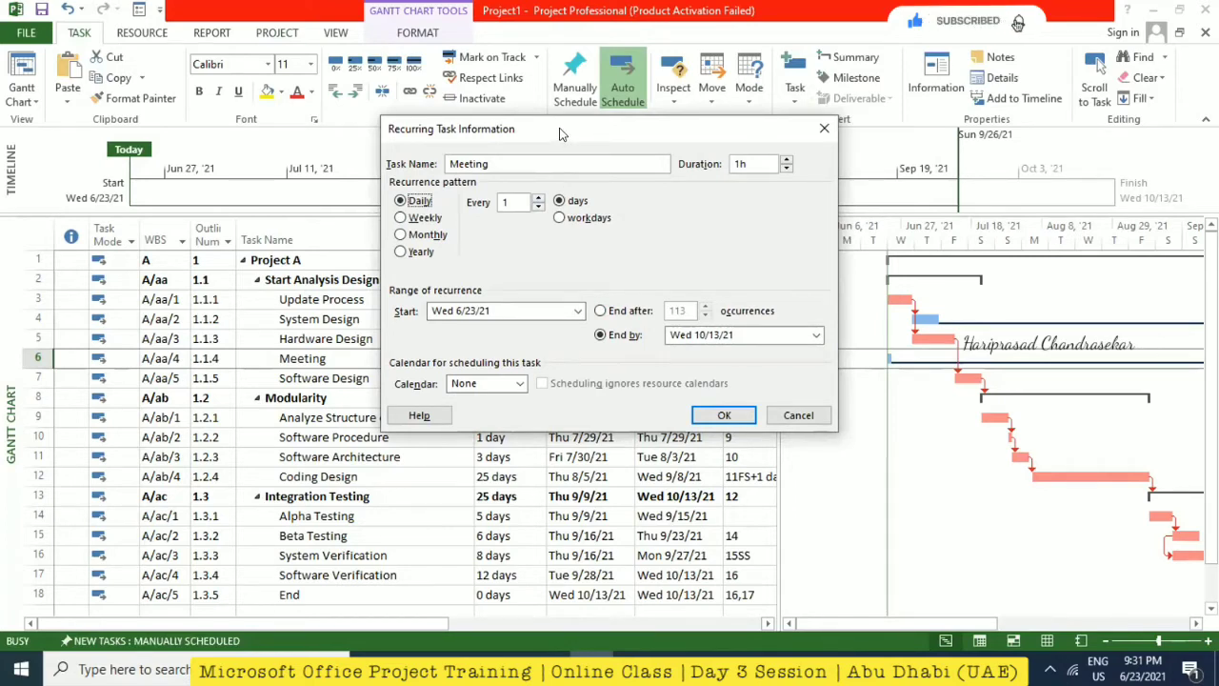
- Set the recurring Meeting to start Wed 6/30/21, end after 9 occurrences and use the Standard calendar, and create it
drag(560, 133, 940, 145)
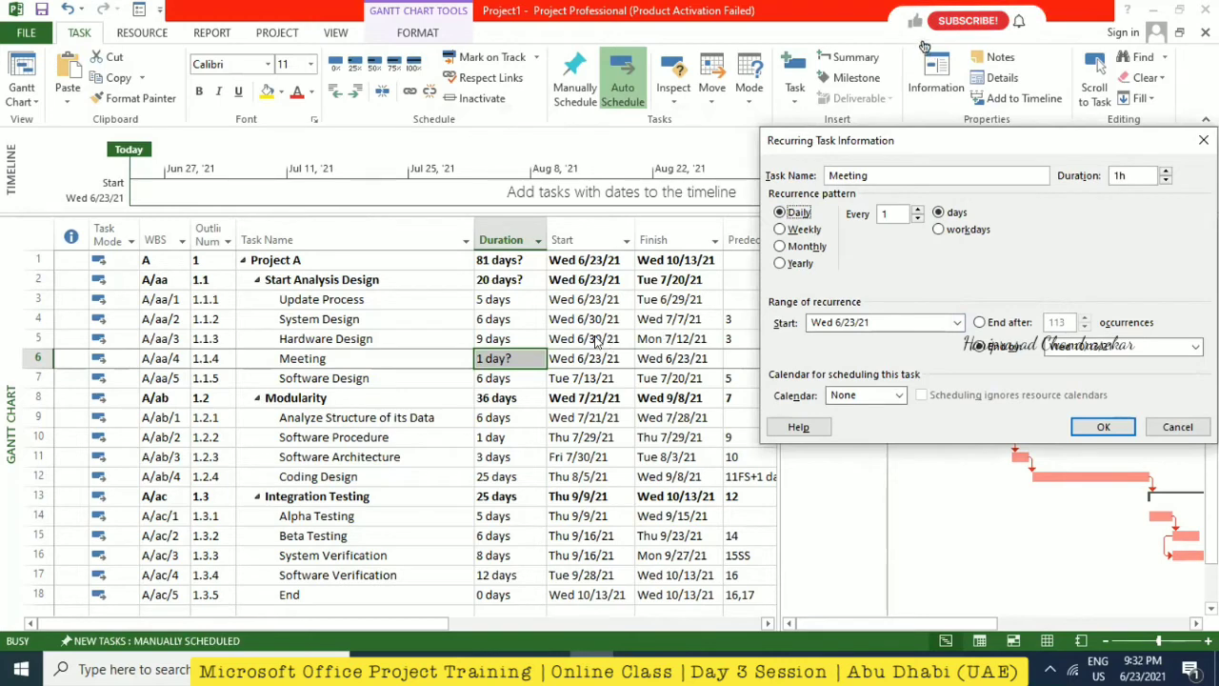
click(958, 324)
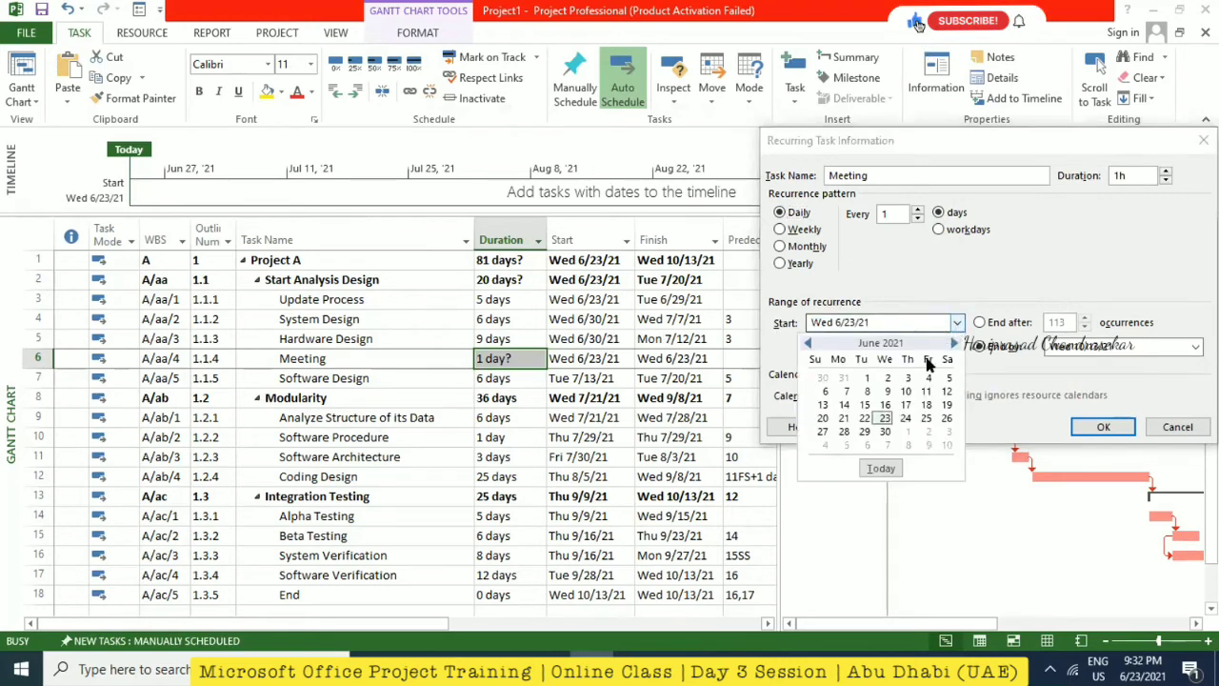
click(883, 430)
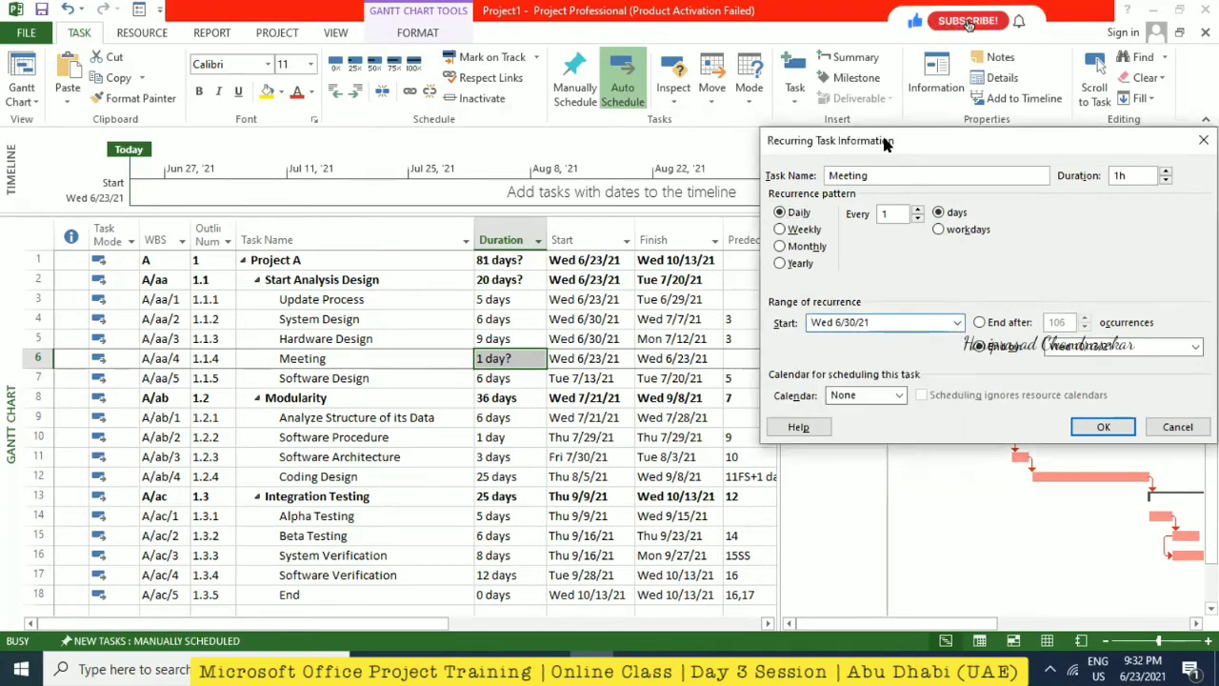
drag(885, 143, 686, 124)
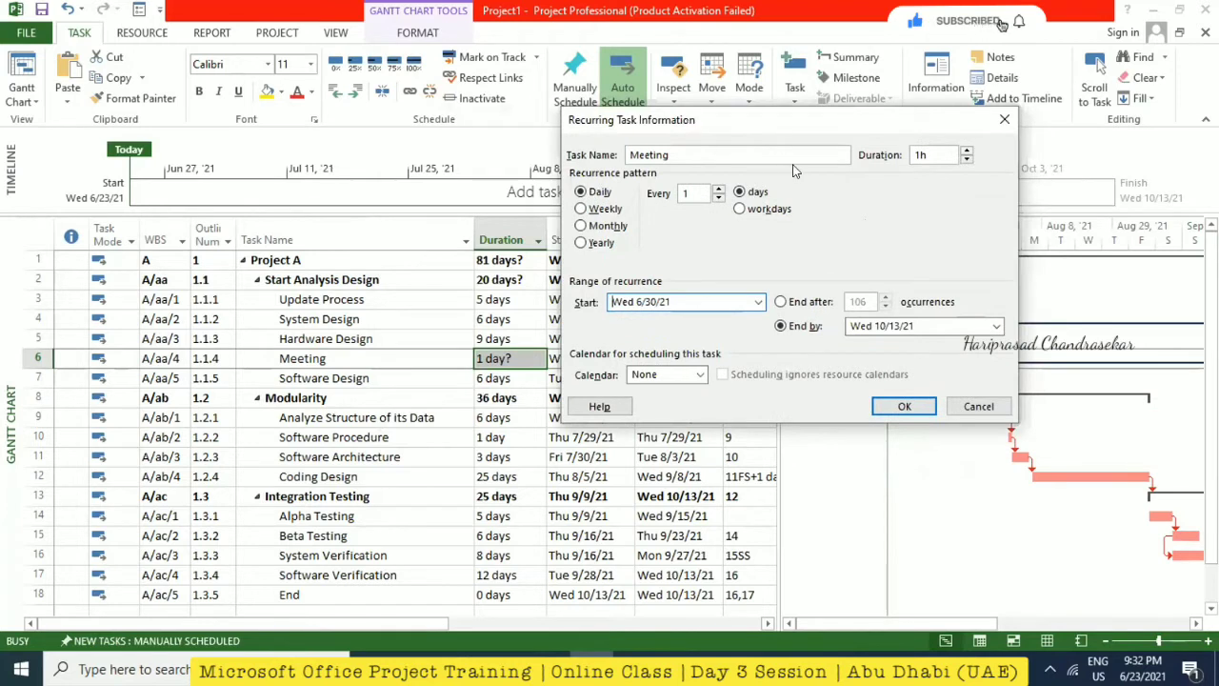
click(796, 302)
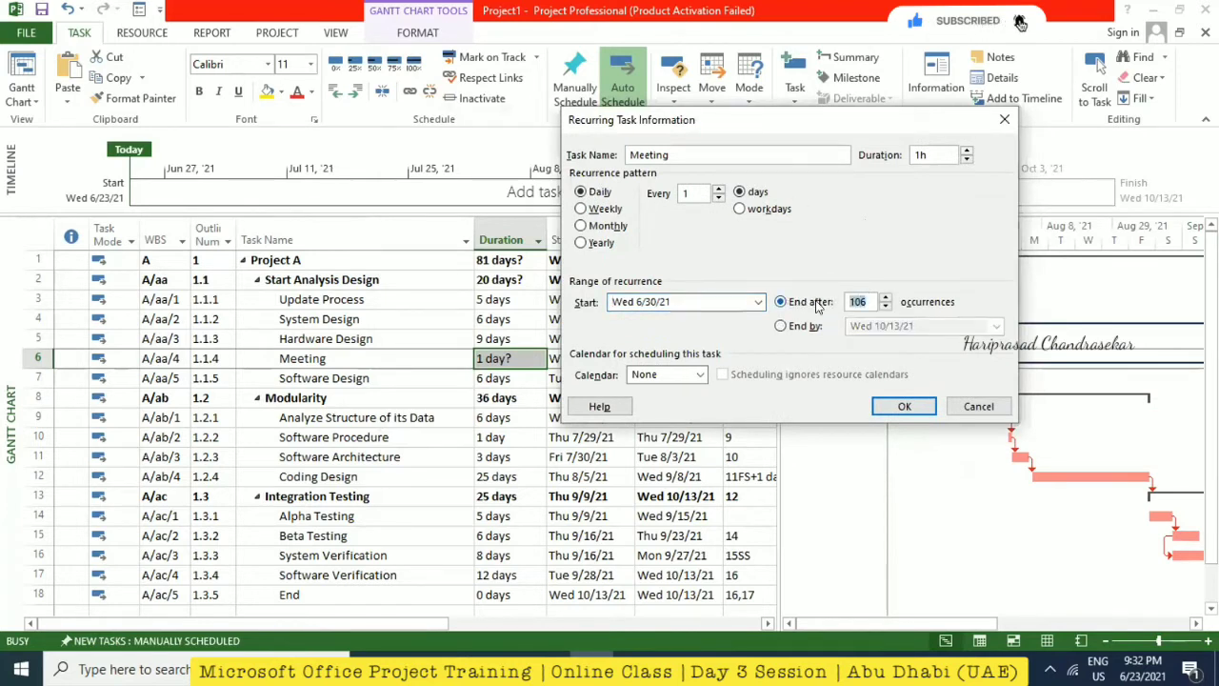
text(9)
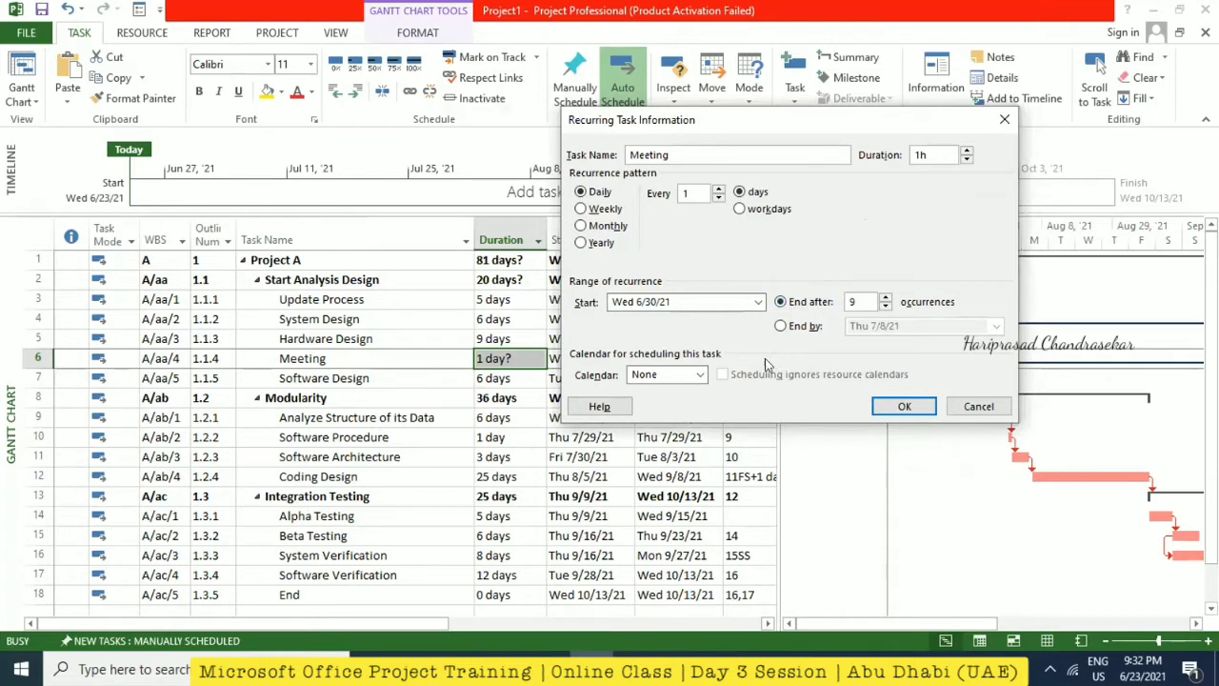
click(700, 375)
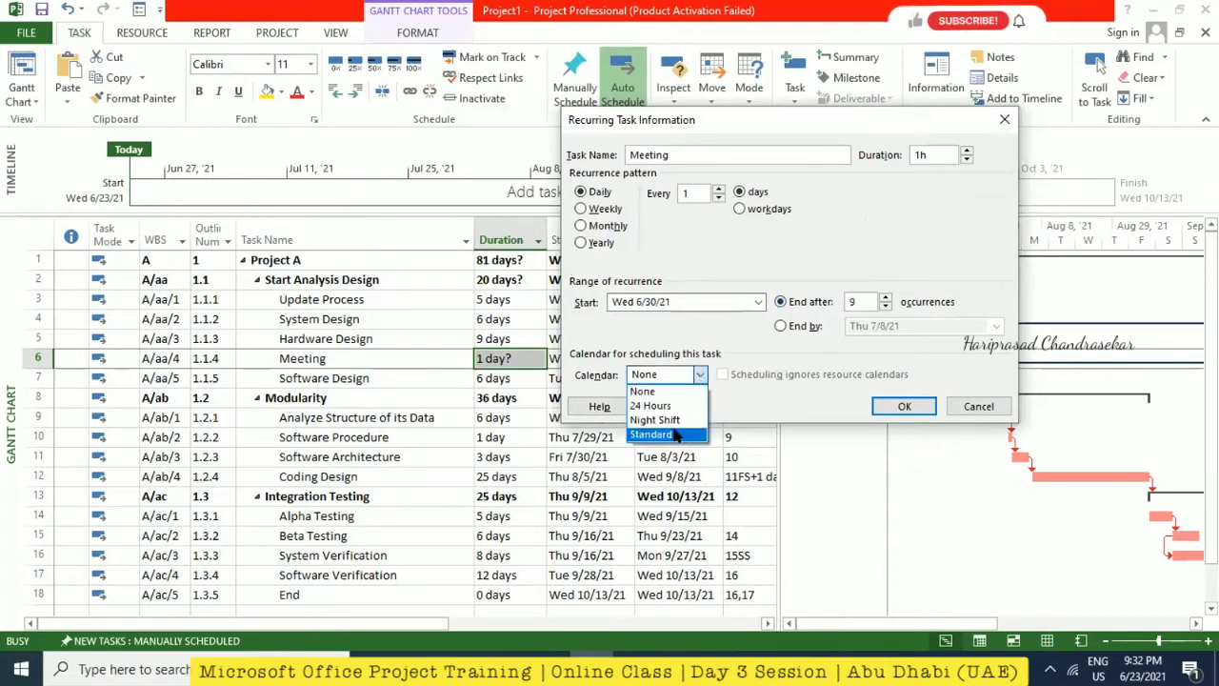
click(667, 435)
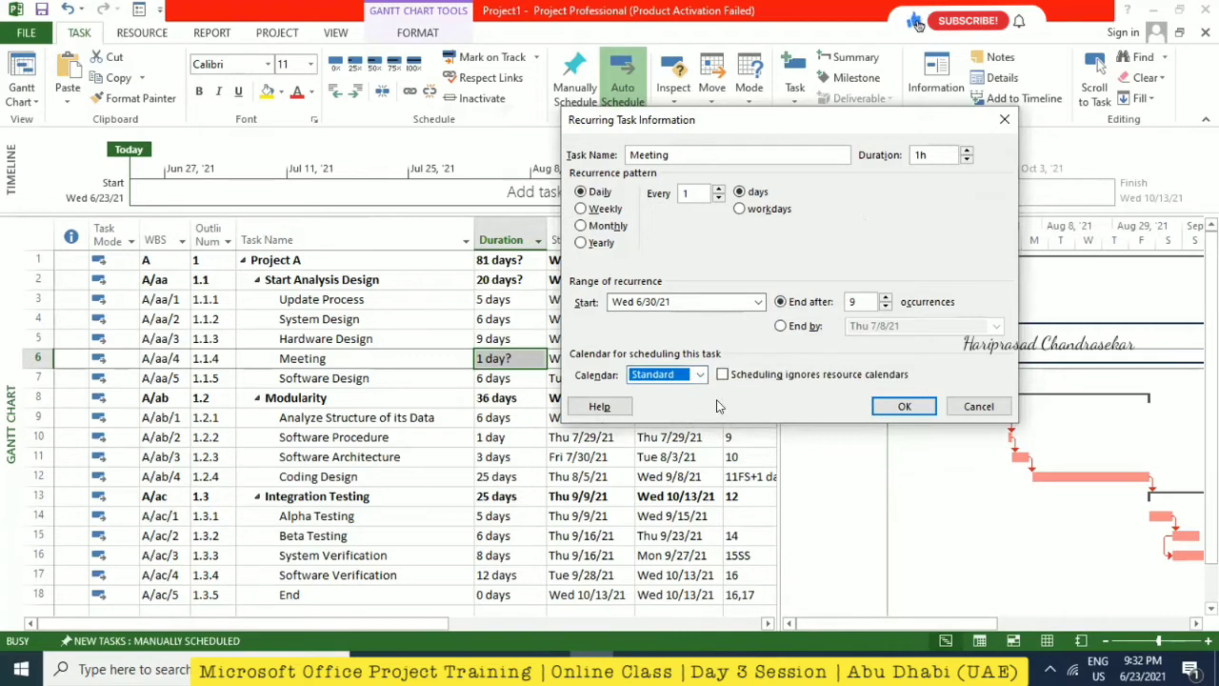
click(905, 406)
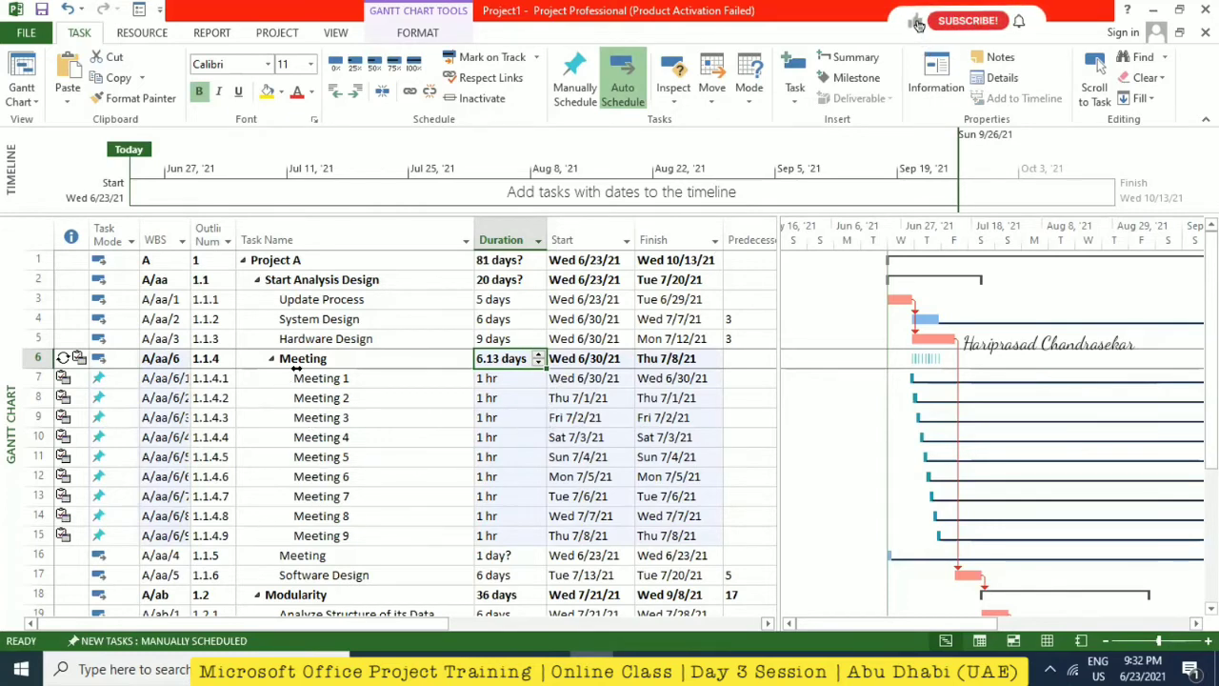
- Delete the single Meeting task between the recurring Meeting group and Software Design
click(38, 553)
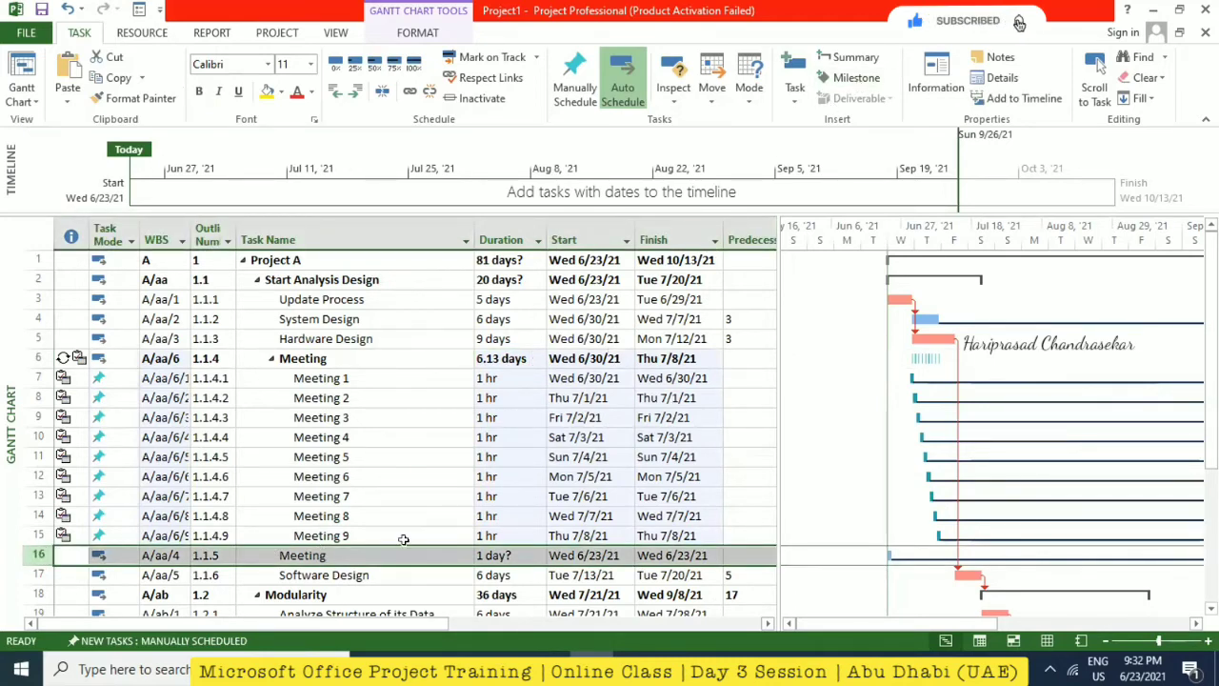
right_click(32, 557)
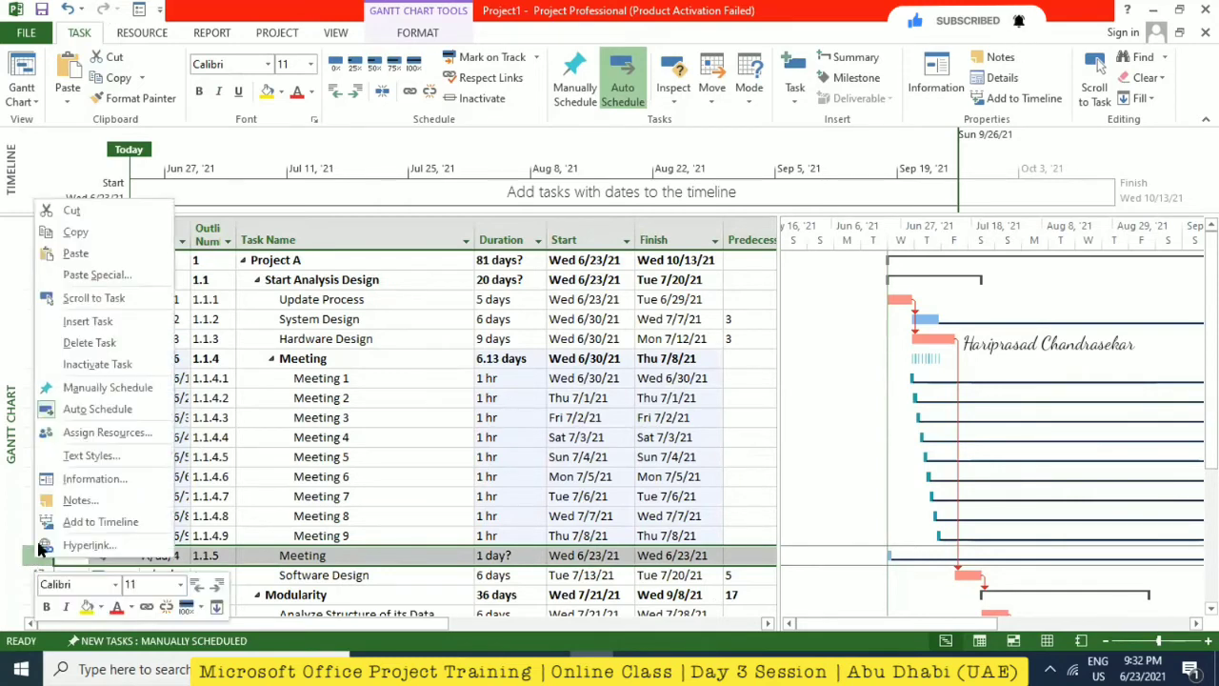
click(84, 343)
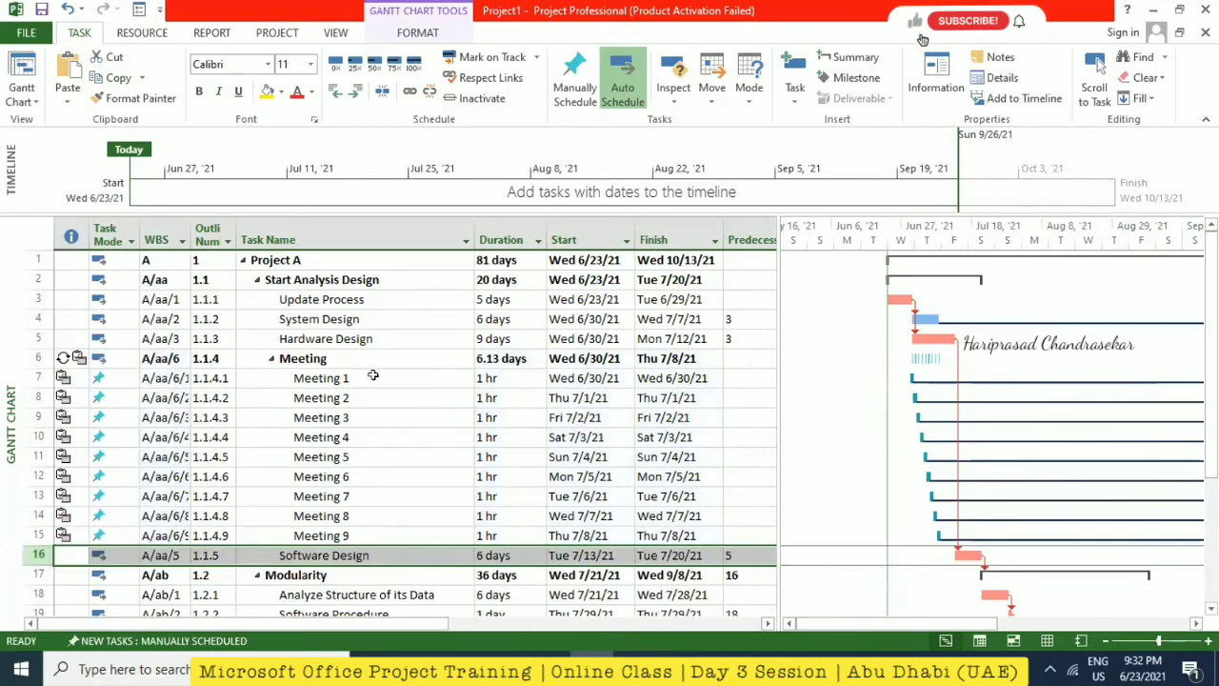
- Renumber the WBS codes for the entire project to put the recurring Meeting task in sequence
click(152, 359)
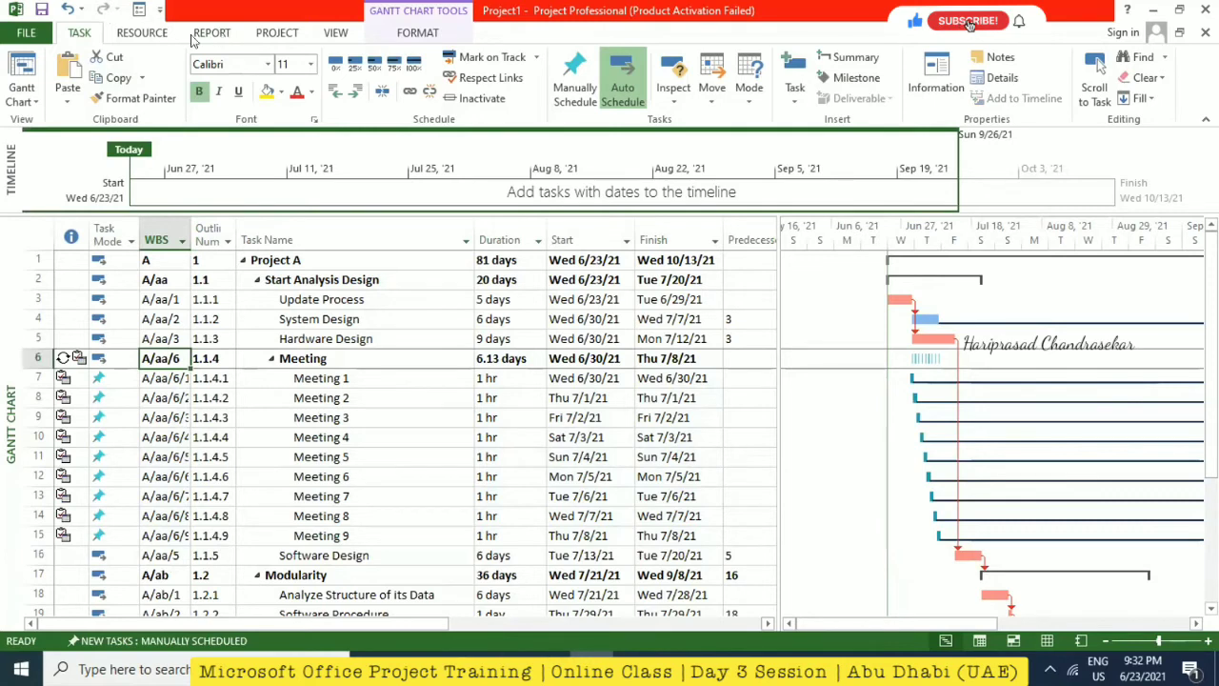
click(291, 34)
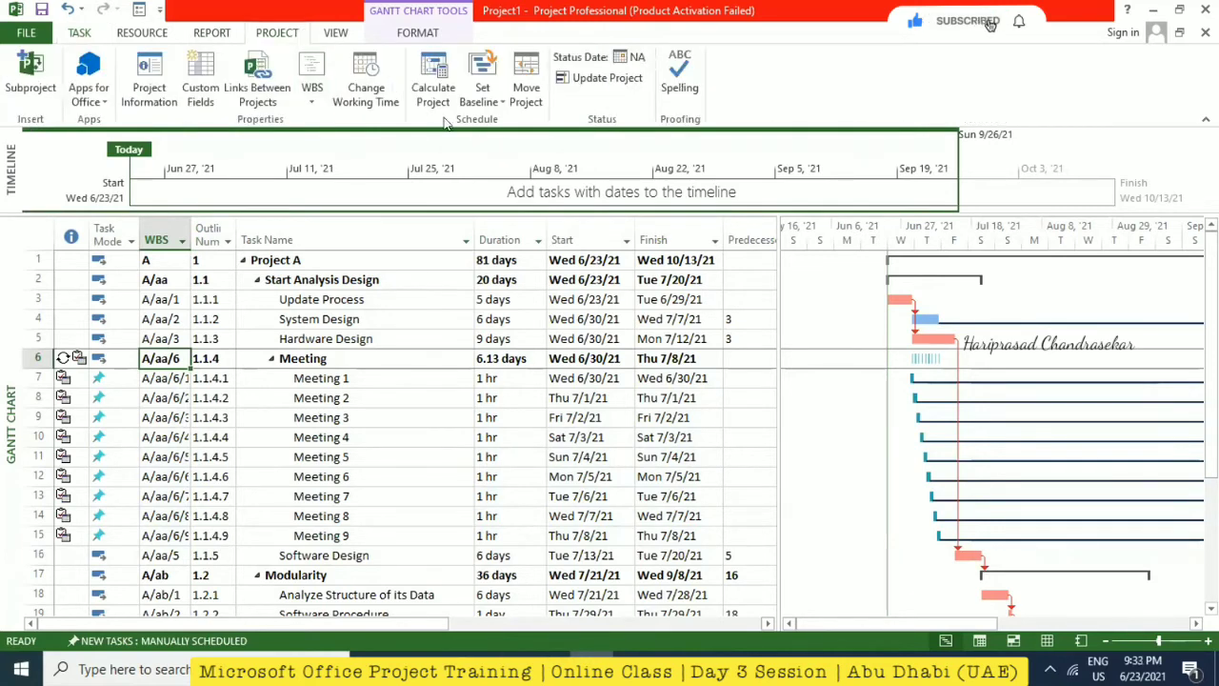
click(312, 88)
click(345, 142)
click(678, 322)
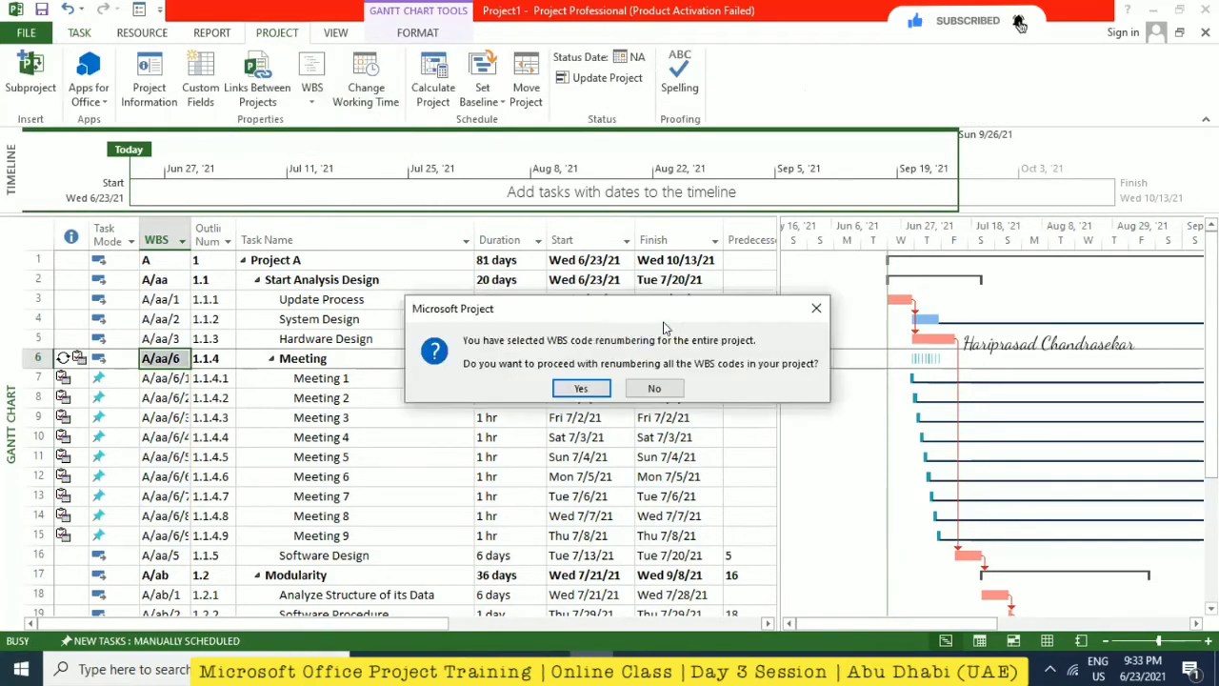
click(560, 386)
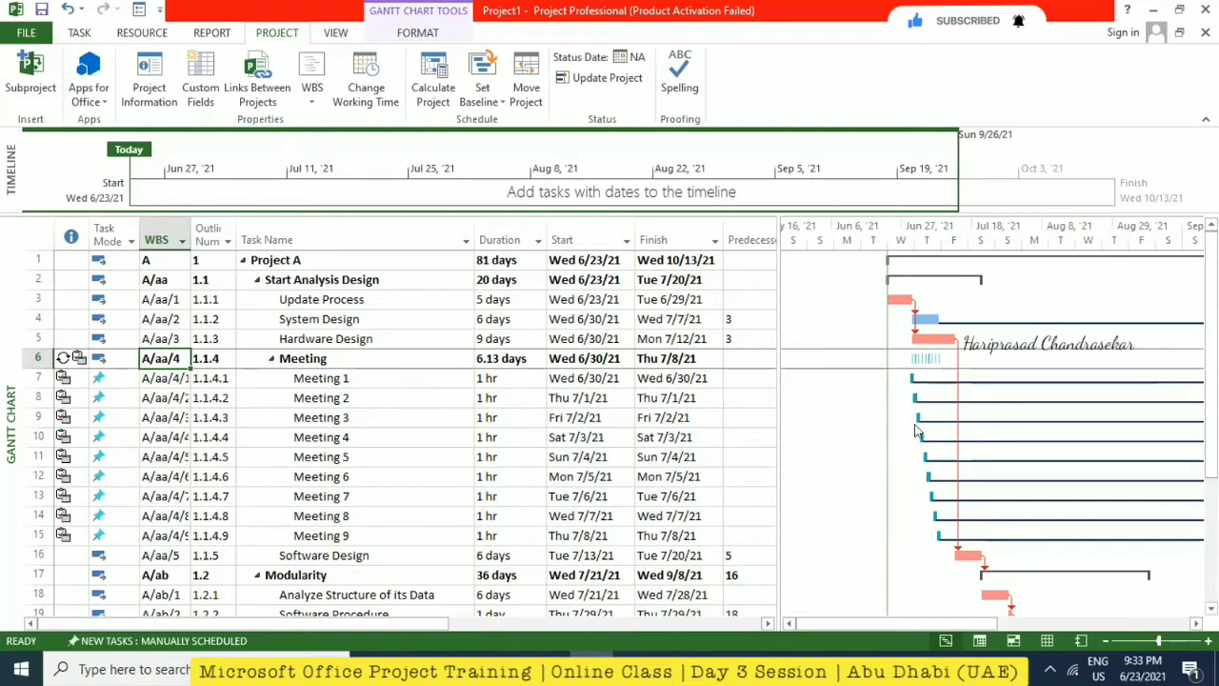
- Enlarge the Gantt chart timescale around late June and early July to examine the recurring Meeting bars
click(1208, 642)
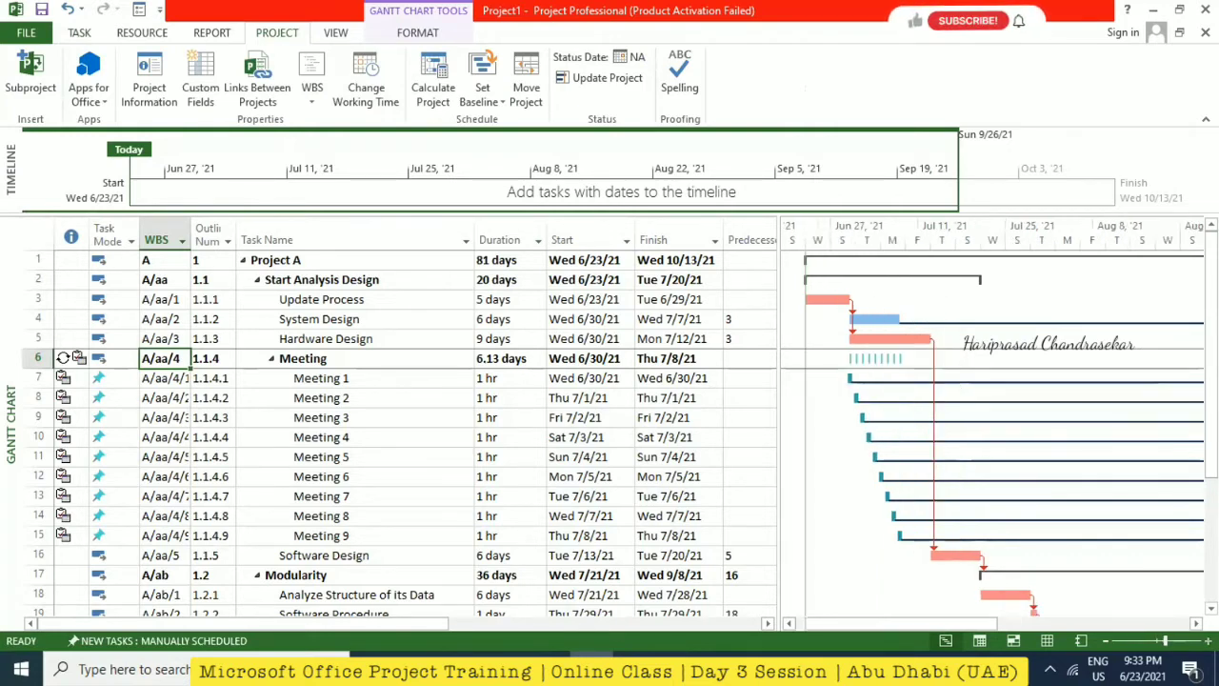
drag(1165, 641, 1175, 641)
drag(915, 624, 830, 624)
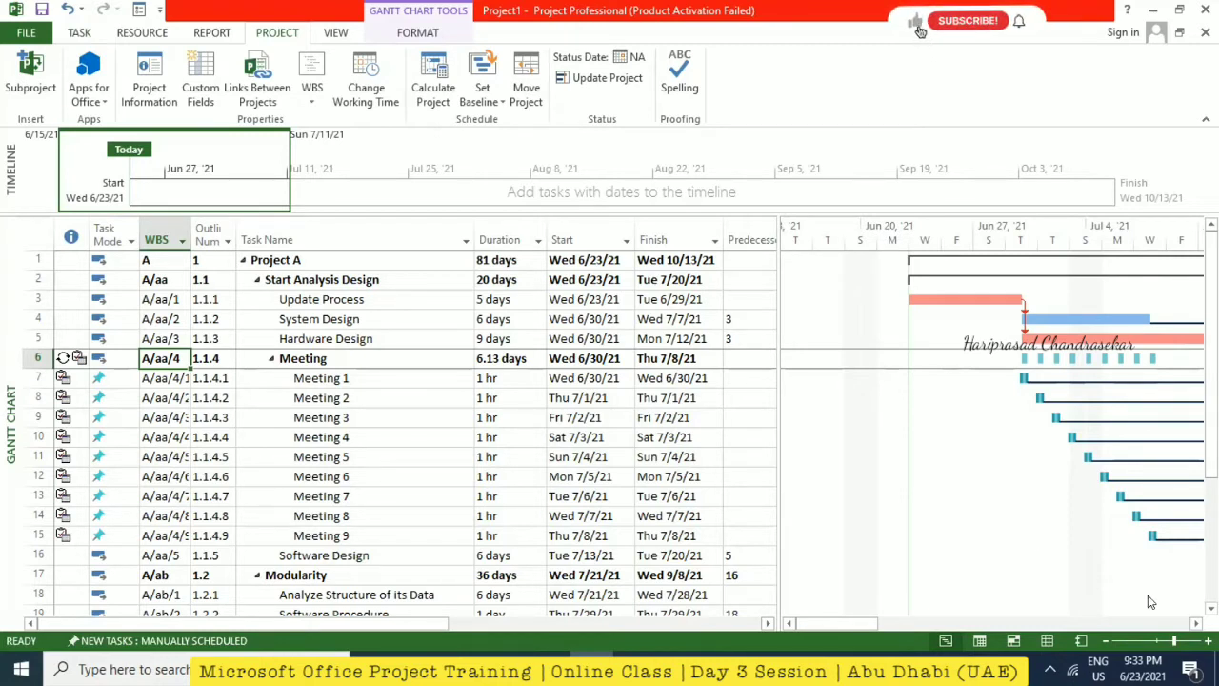
click(927, 623)
drag(902, 621, 827, 601)
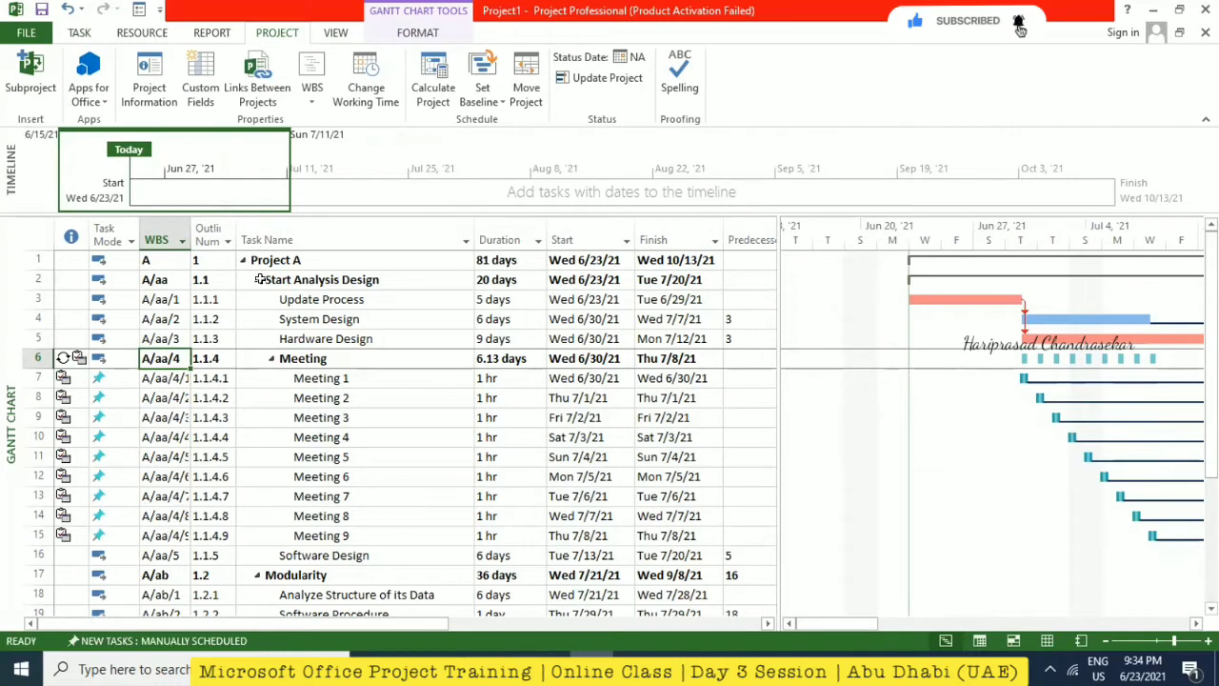
- Open the advanced summary task information for Project A and check its finish date in the task table
click(311, 262)
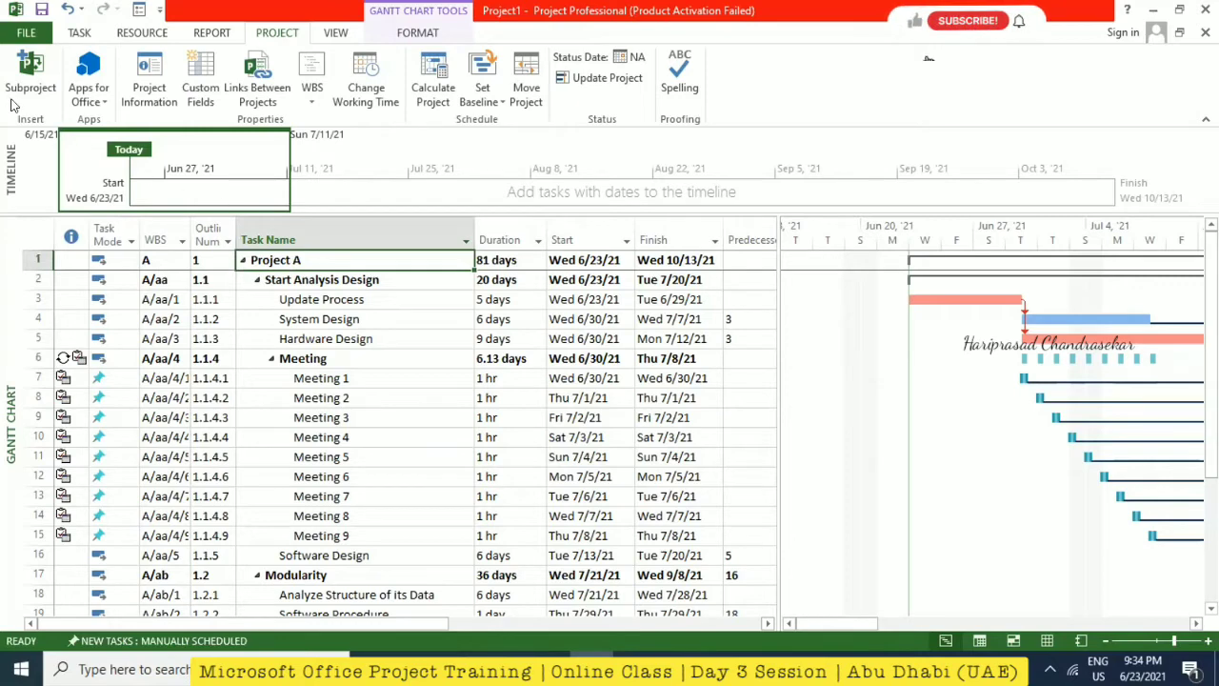
click(79, 34)
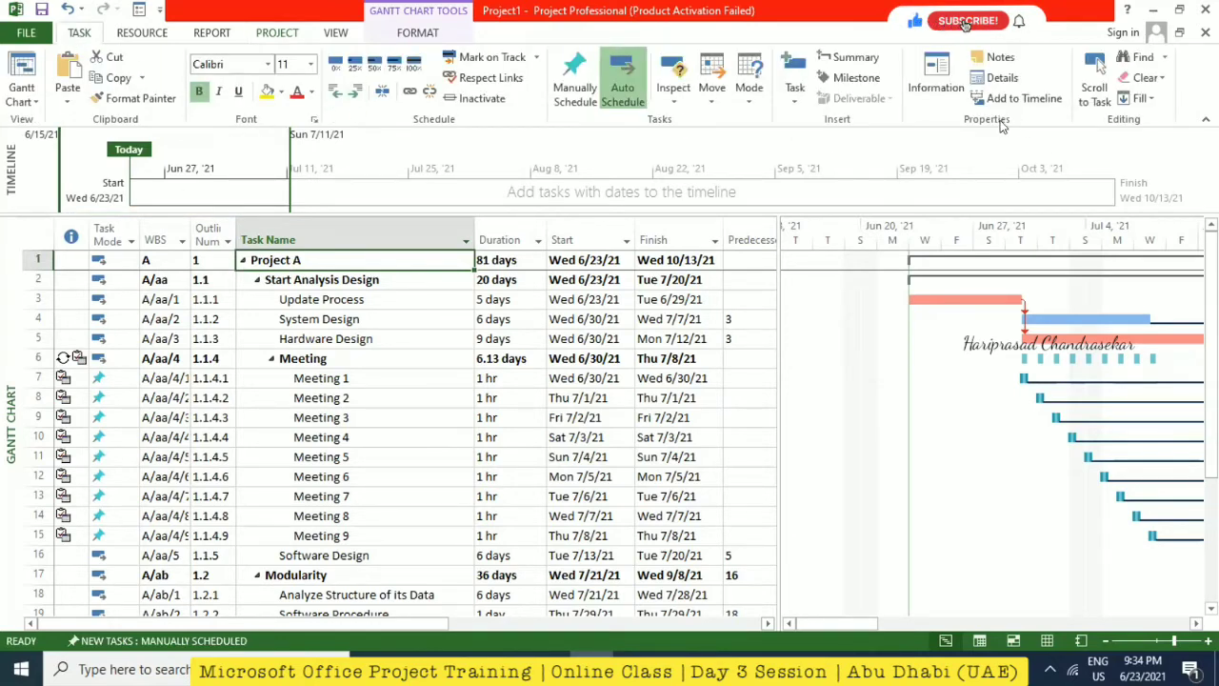
click(936, 85)
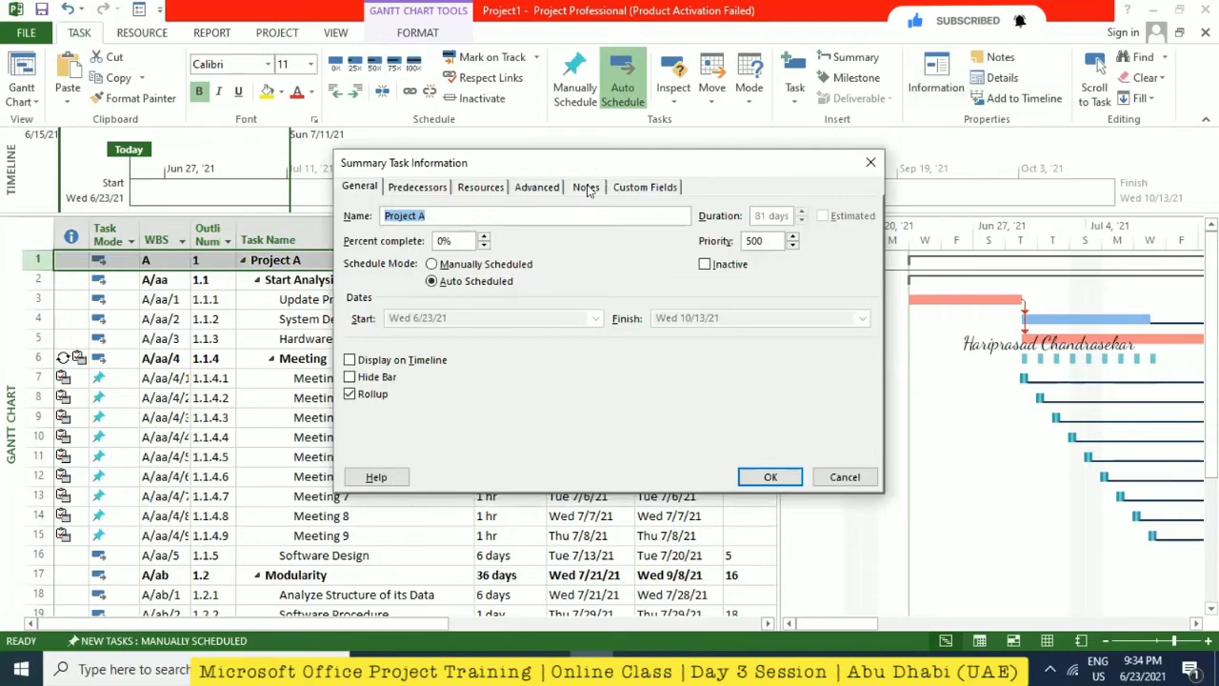
click(536, 188)
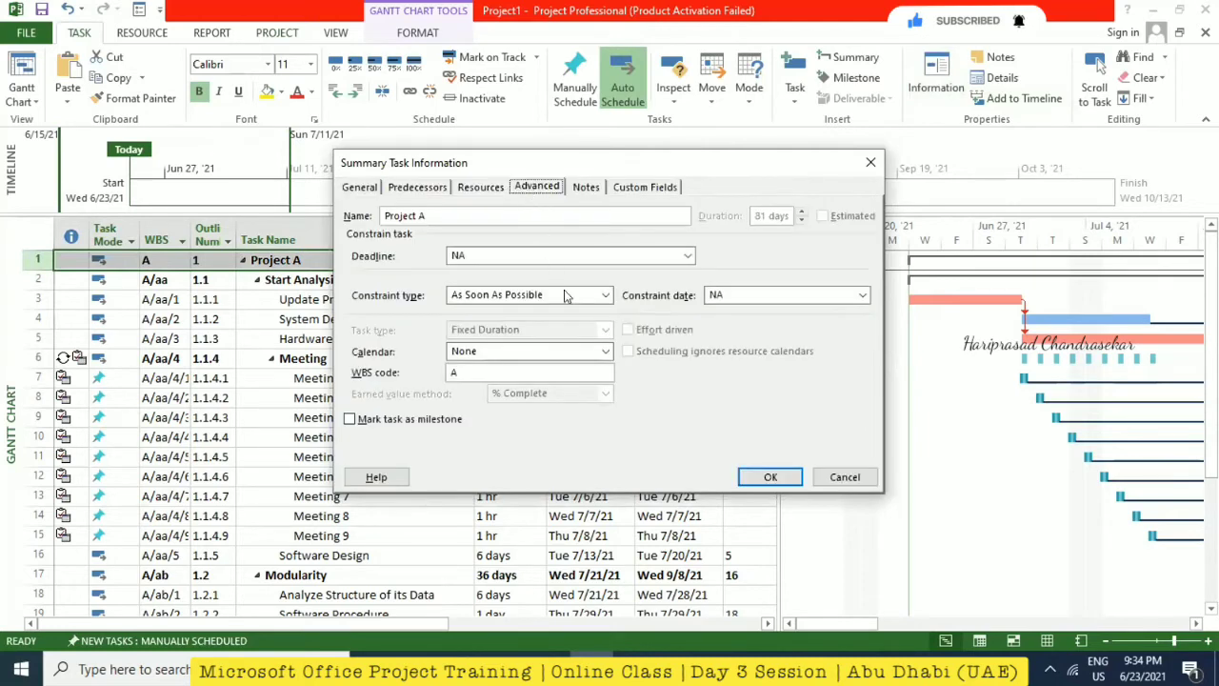
click(687, 255)
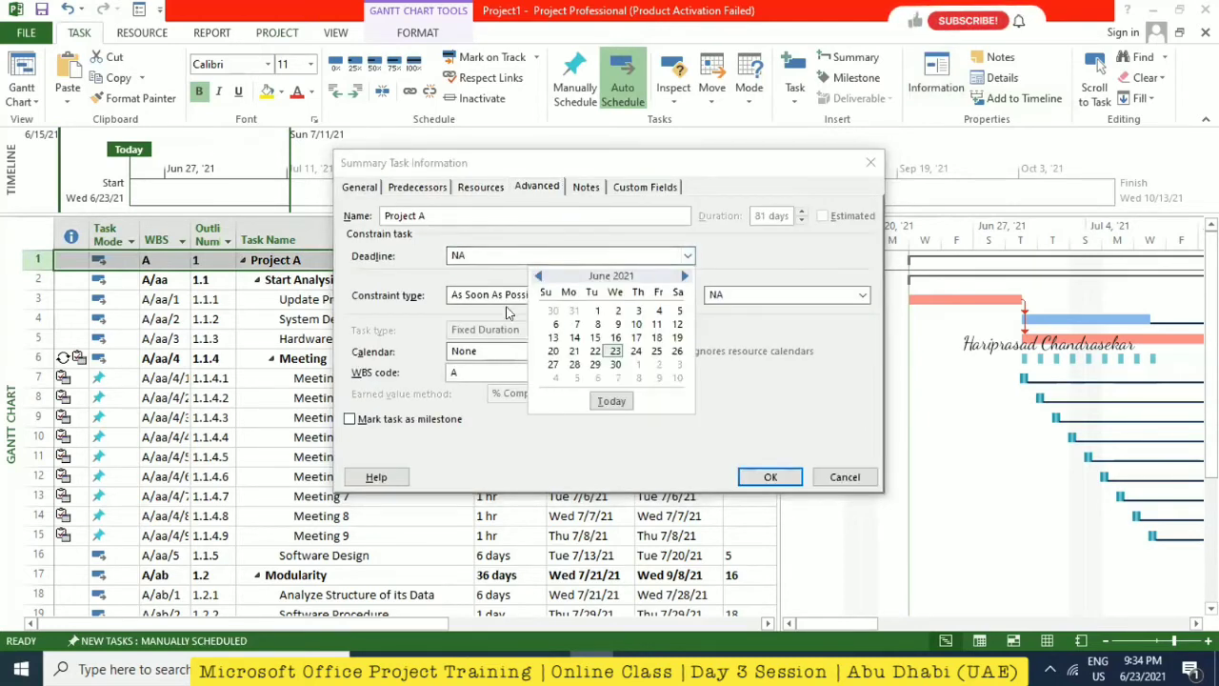
click(634, 163)
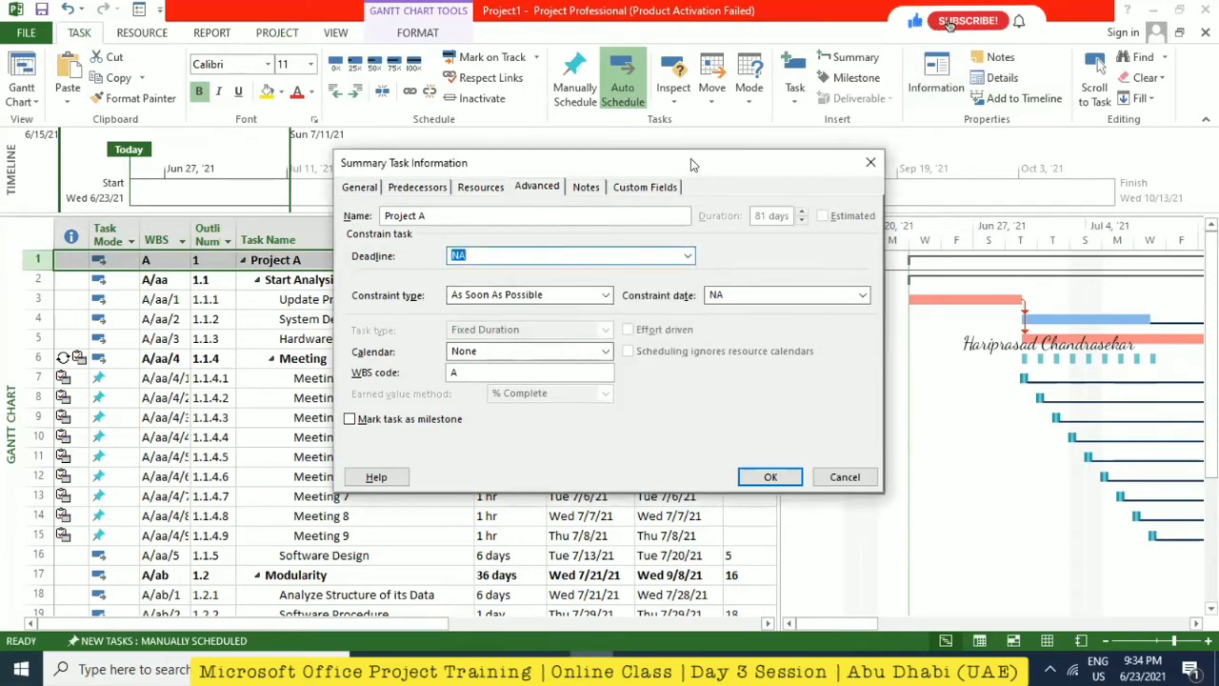
drag(691, 158, 706, 342)
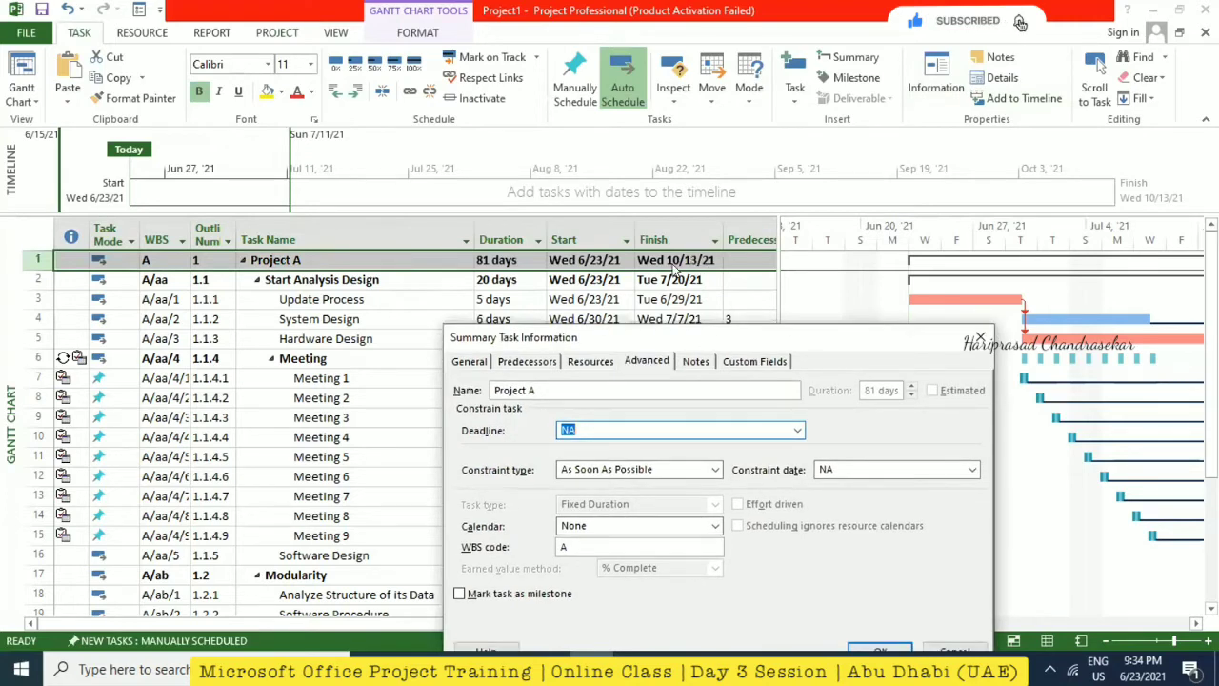
drag(689, 338, 662, 161)
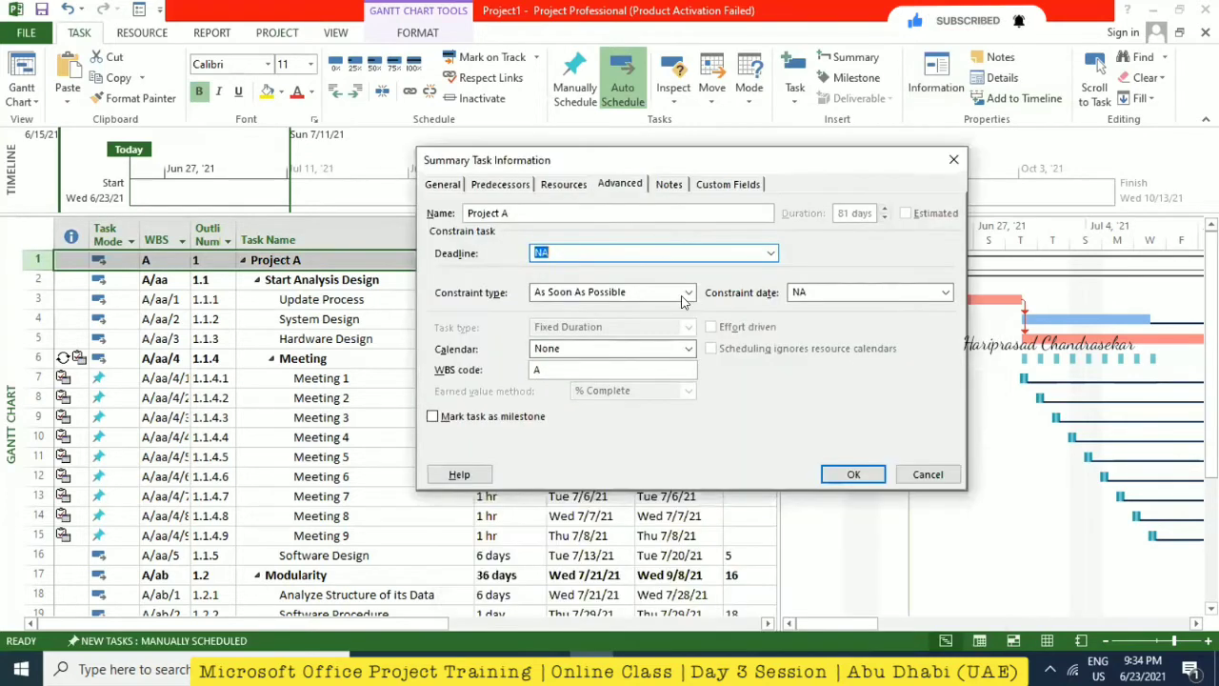
- Set the deadline of the Project A summary task to Fri 10/15/21 and apply it
click(771, 253)
click(767, 275)
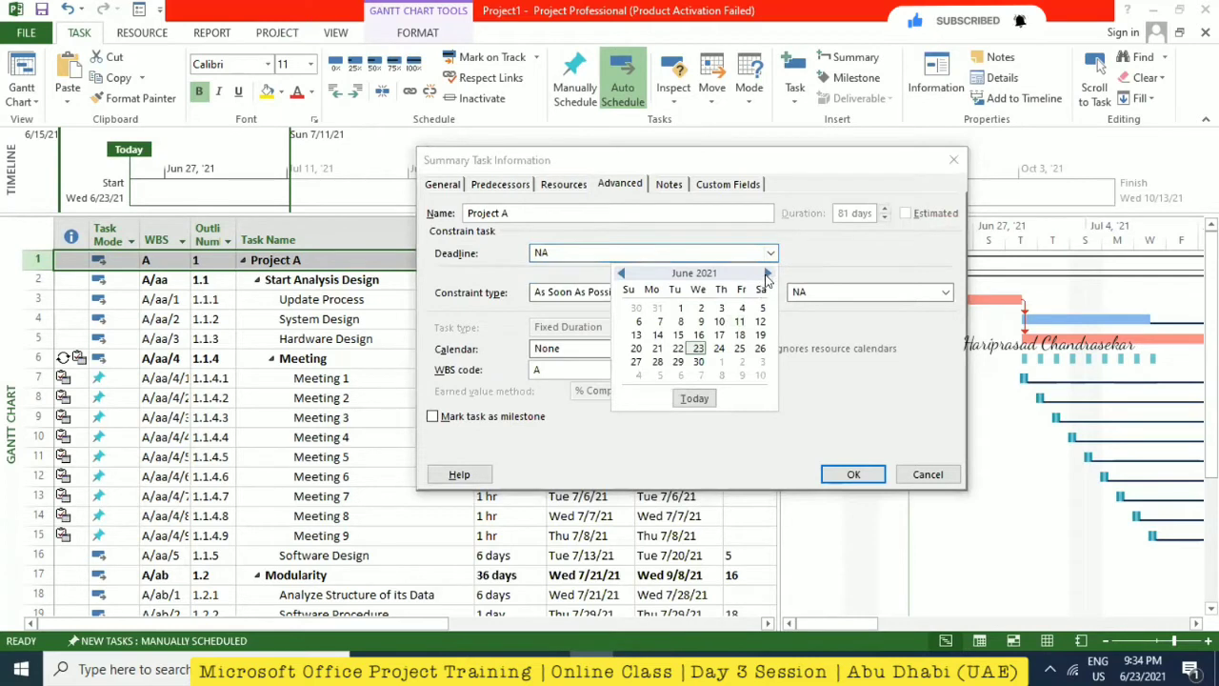
click(767, 275)
click(766, 275)
click(767, 274)
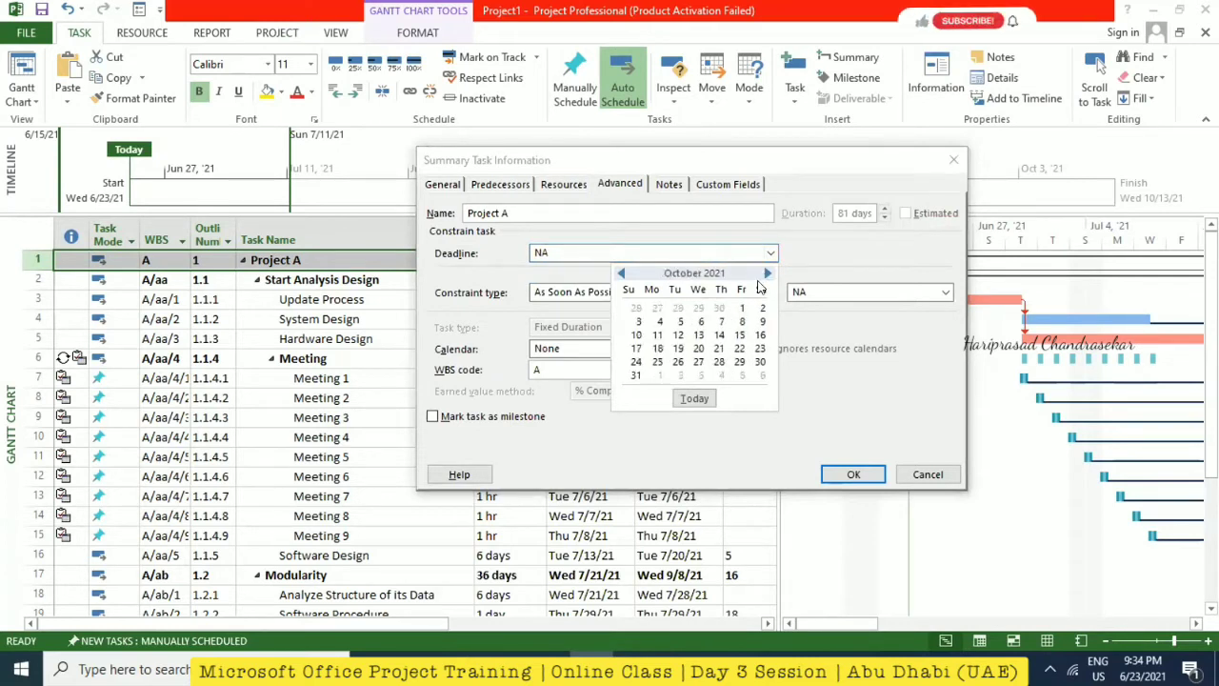
click(698, 349)
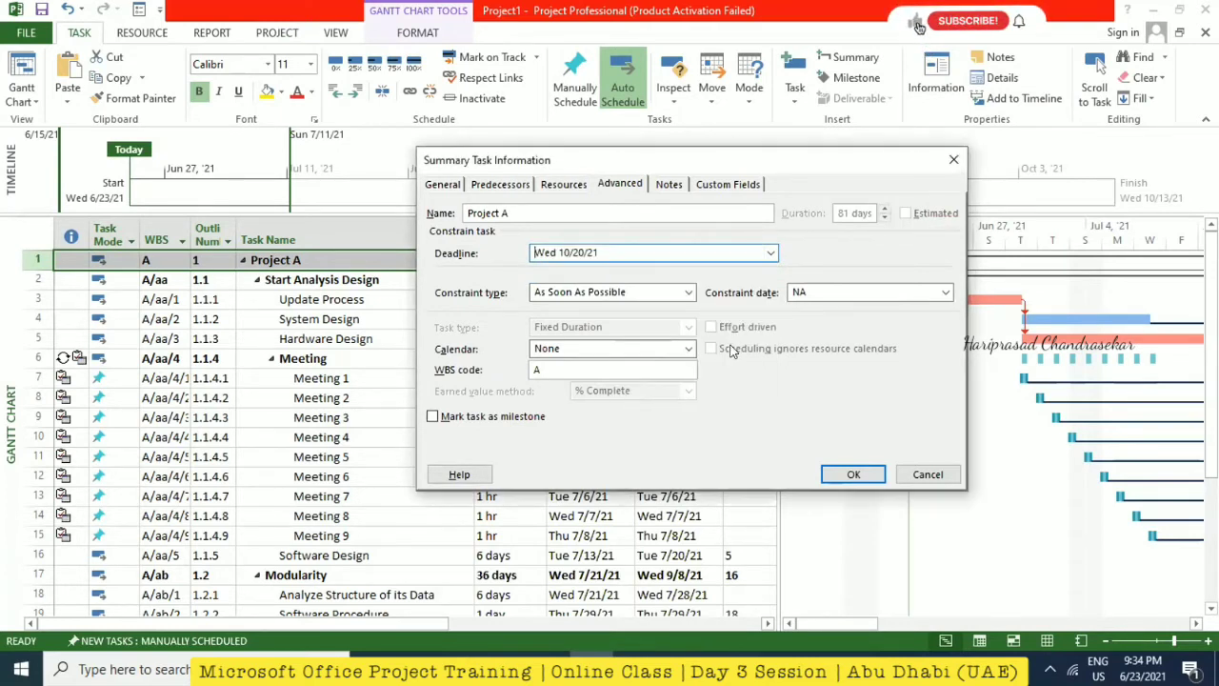
click(771, 252)
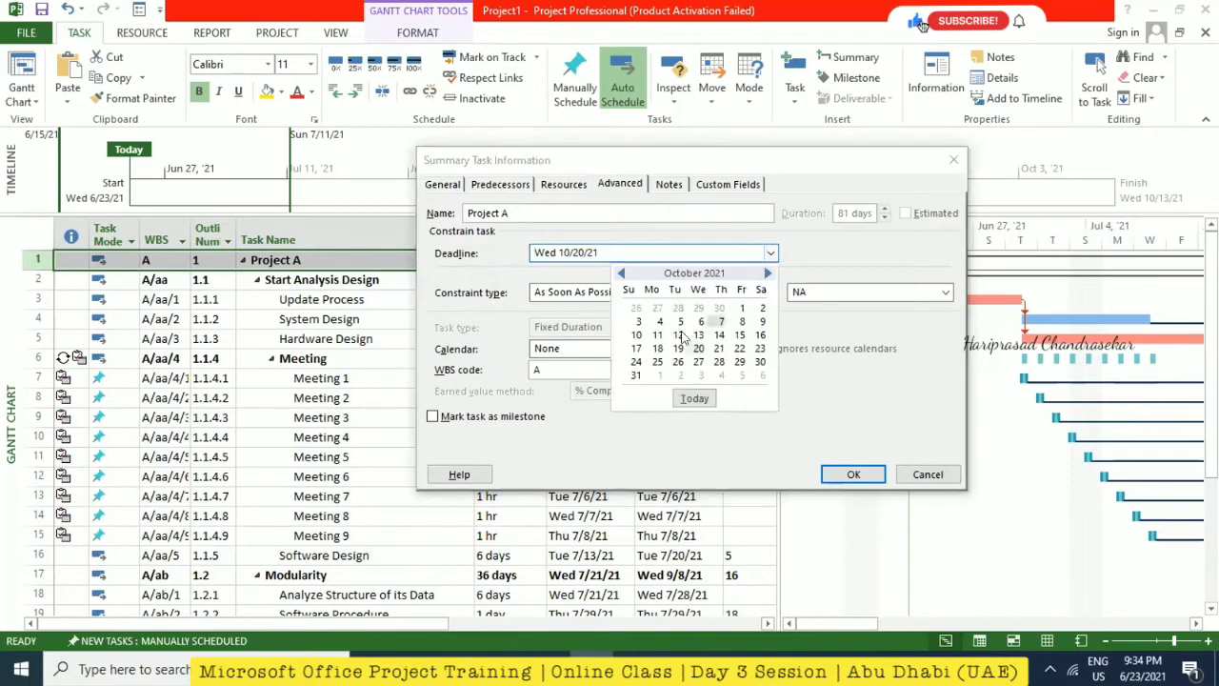
click(739, 335)
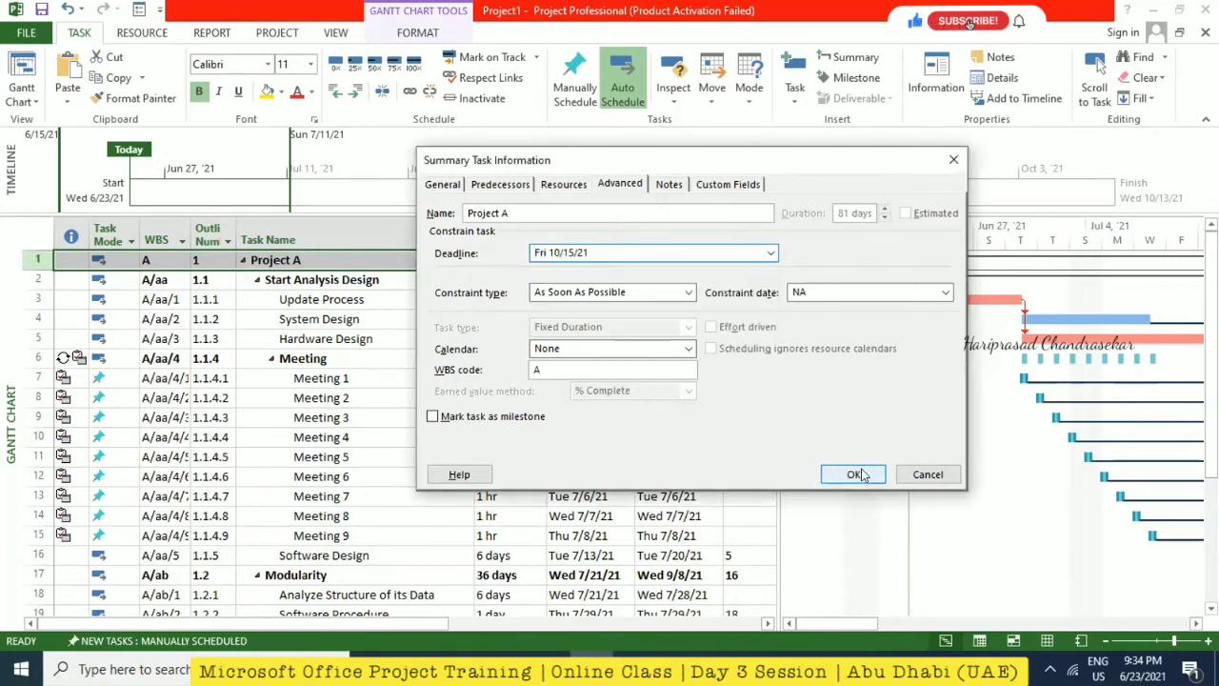
click(853, 474)
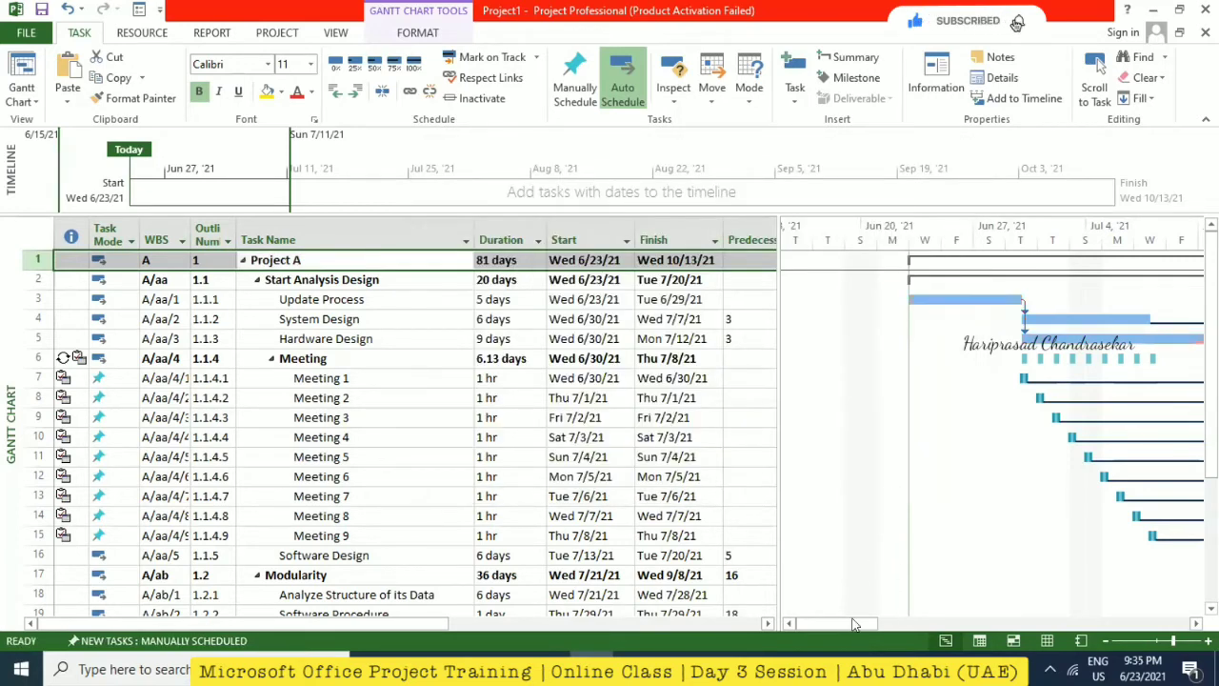
- Examine the deadline marker at the mid-October end of the Project A bar in the Gantt chart
click(947, 623)
drag(917, 596, 776, 581)
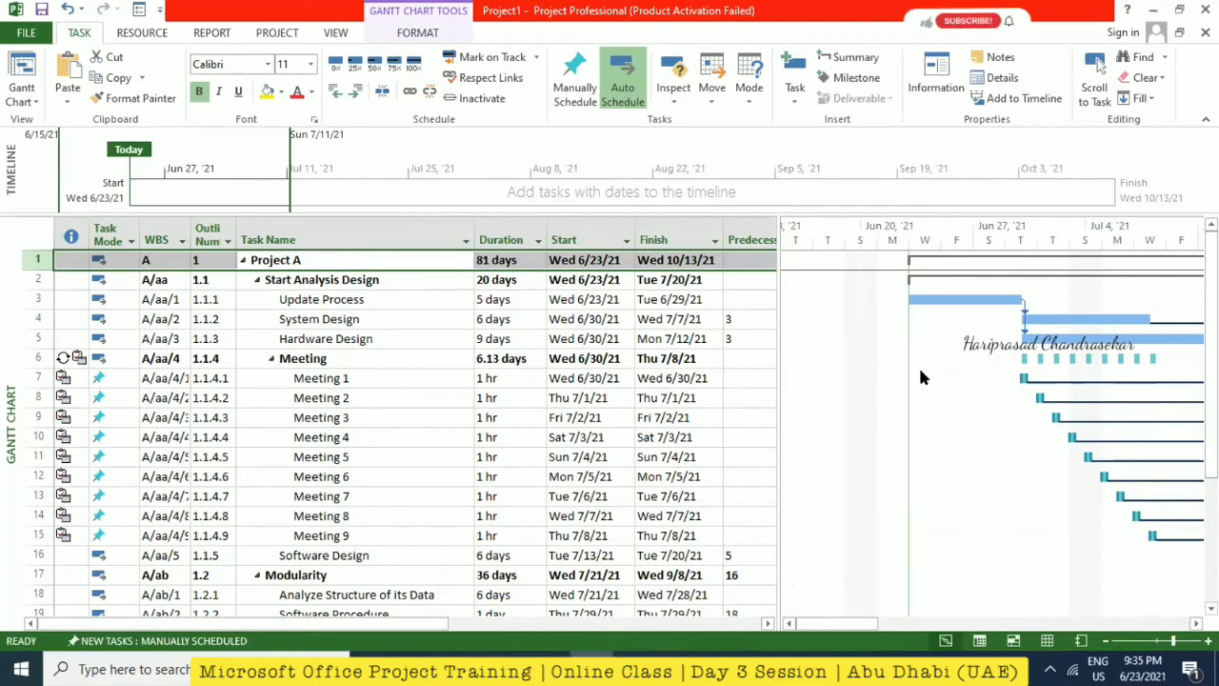
drag(851, 624, 891, 614)
click(1109, 643)
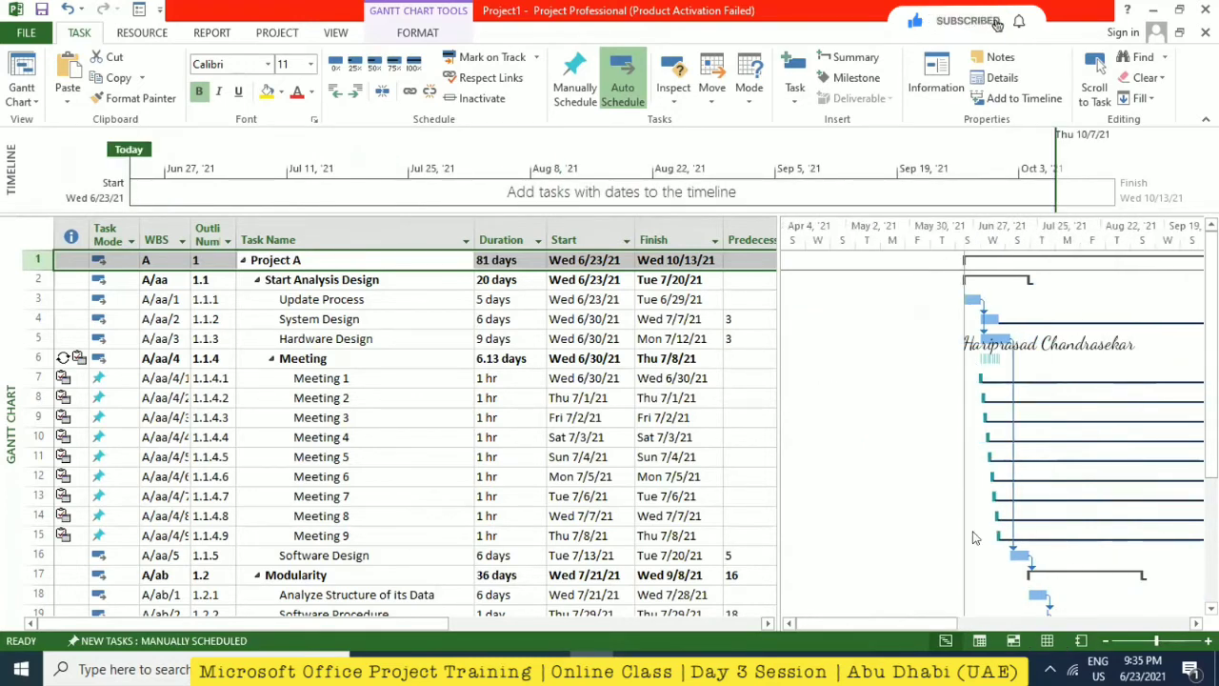
scroll(977, 539, right, 5)
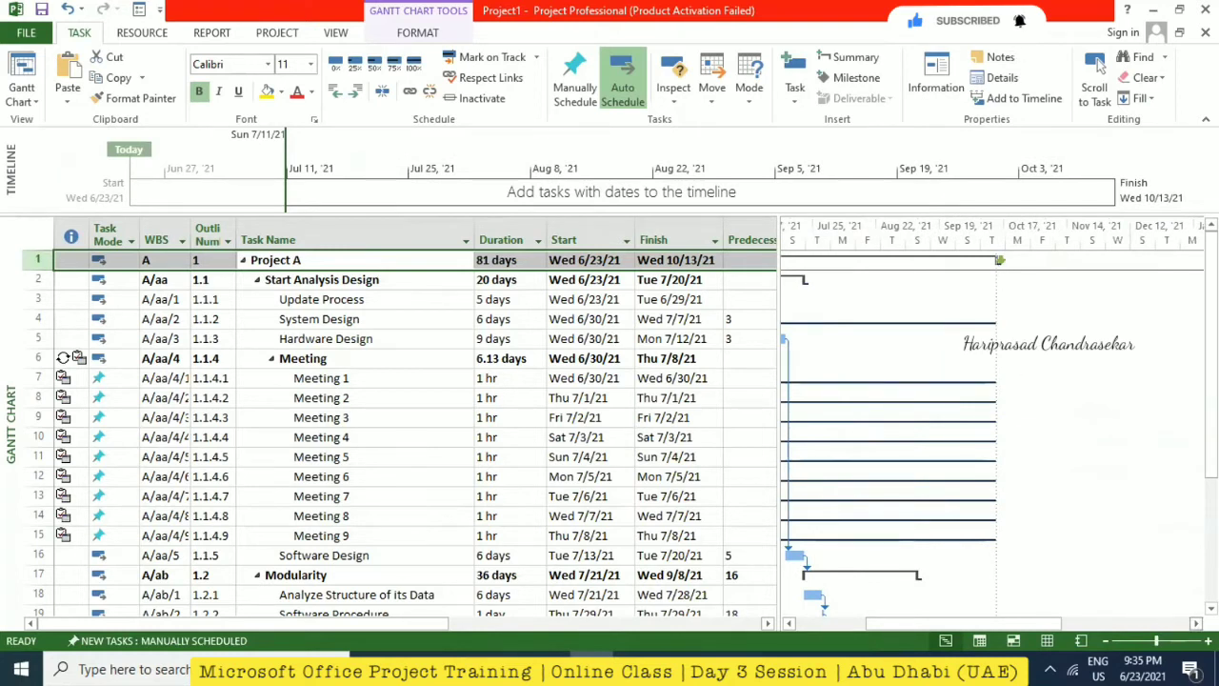
click(1208, 641)
click(1208, 642)
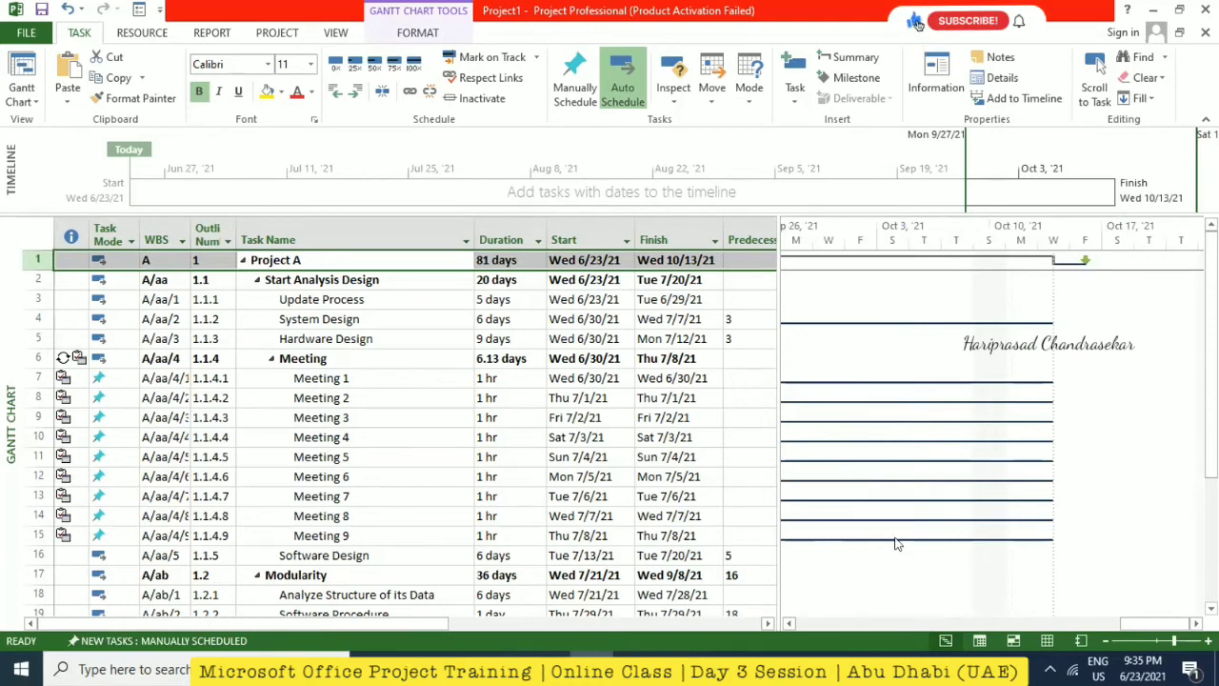
drag(1141, 624, 790, 610)
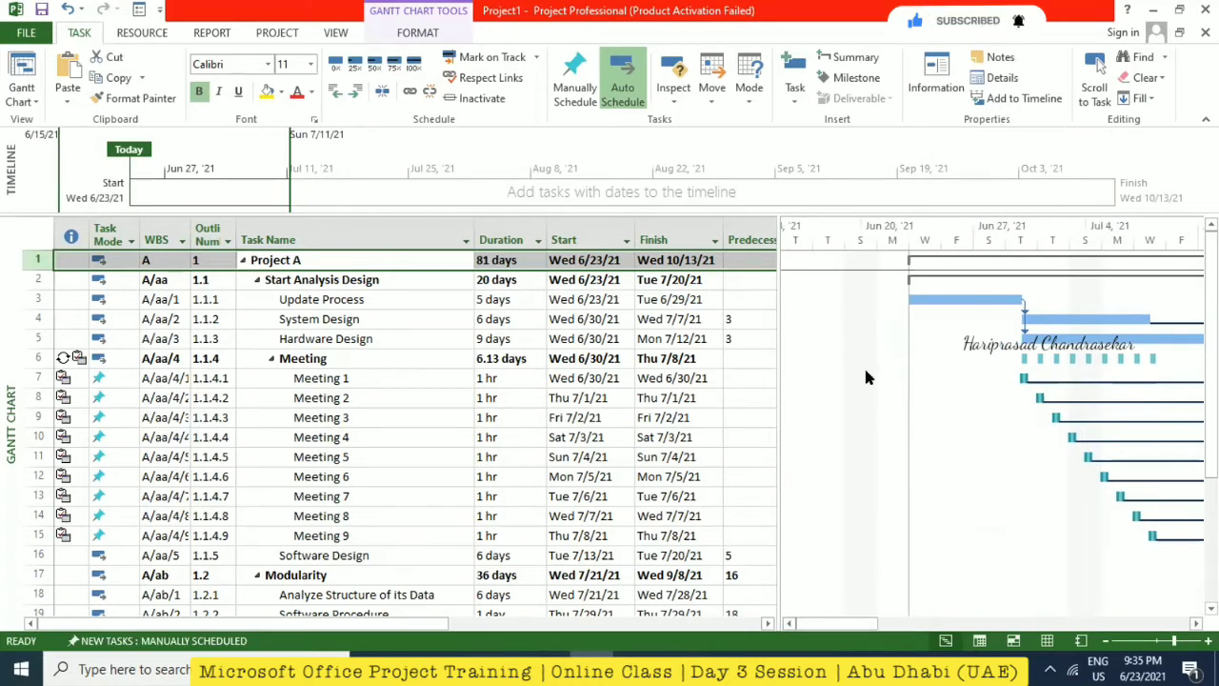
drag(862, 624, 1189, 624)
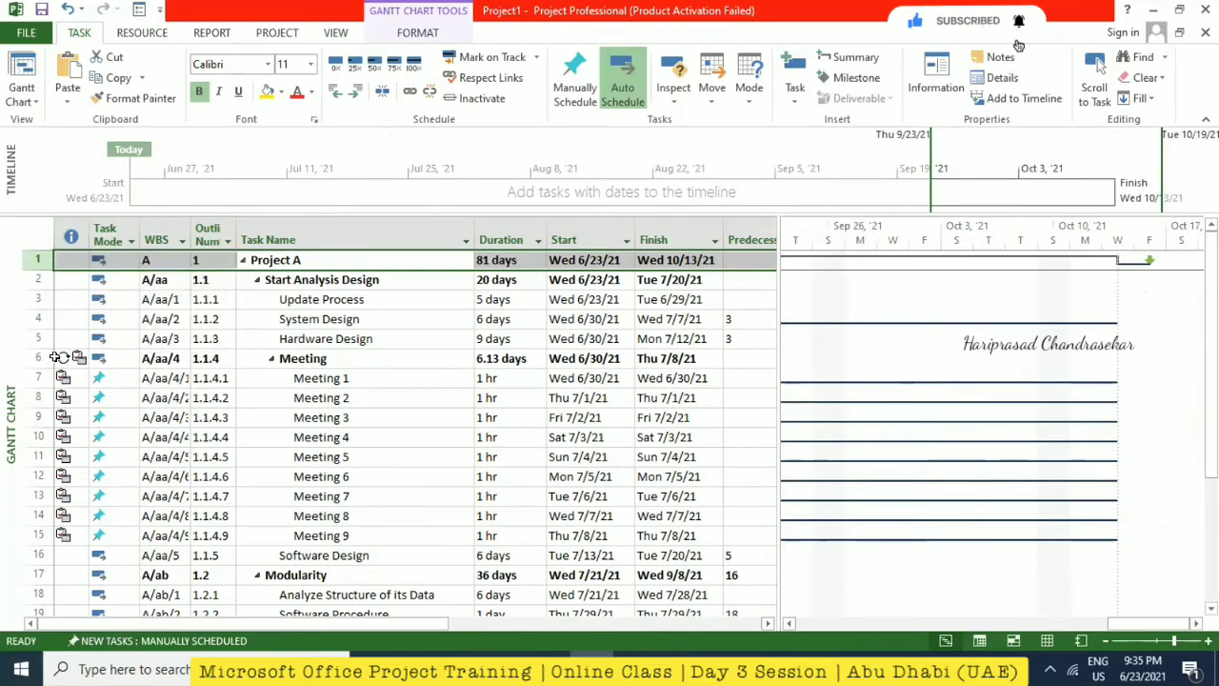
- Read the indicator notes of the recurring Meeting tasks and look over the task list from the project's start
mouse_move(60, 357)
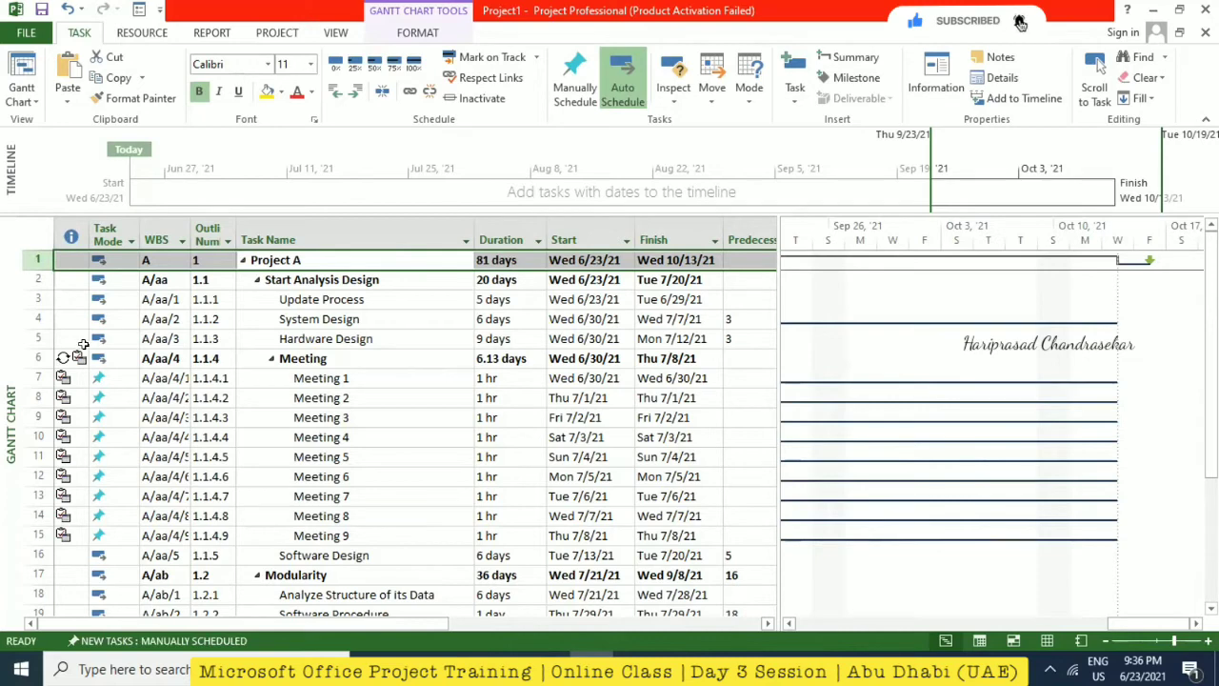
mouse_move(63, 455)
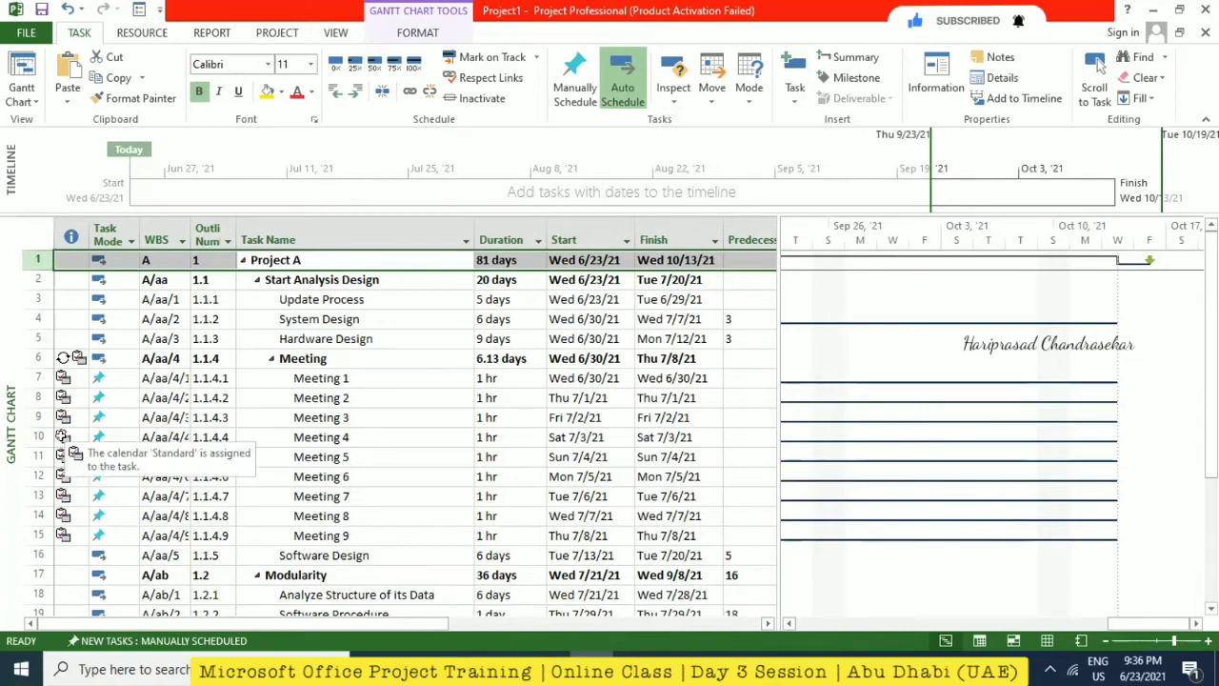
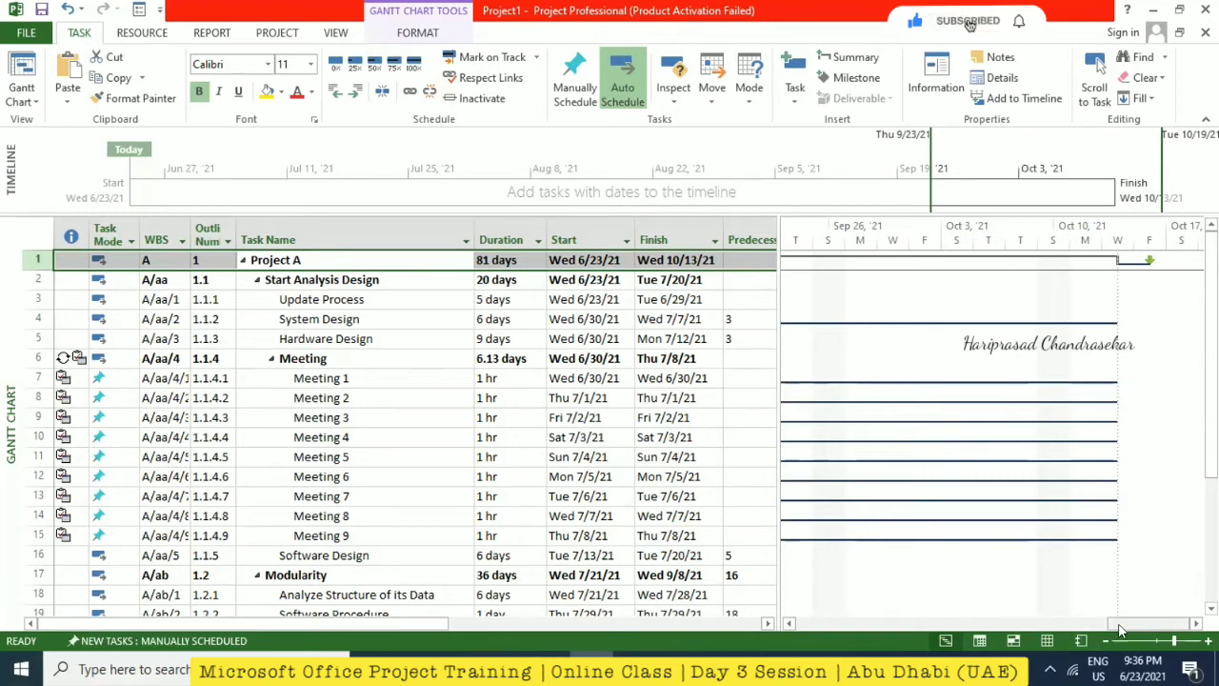
drag(1107, 629, 760, 609)
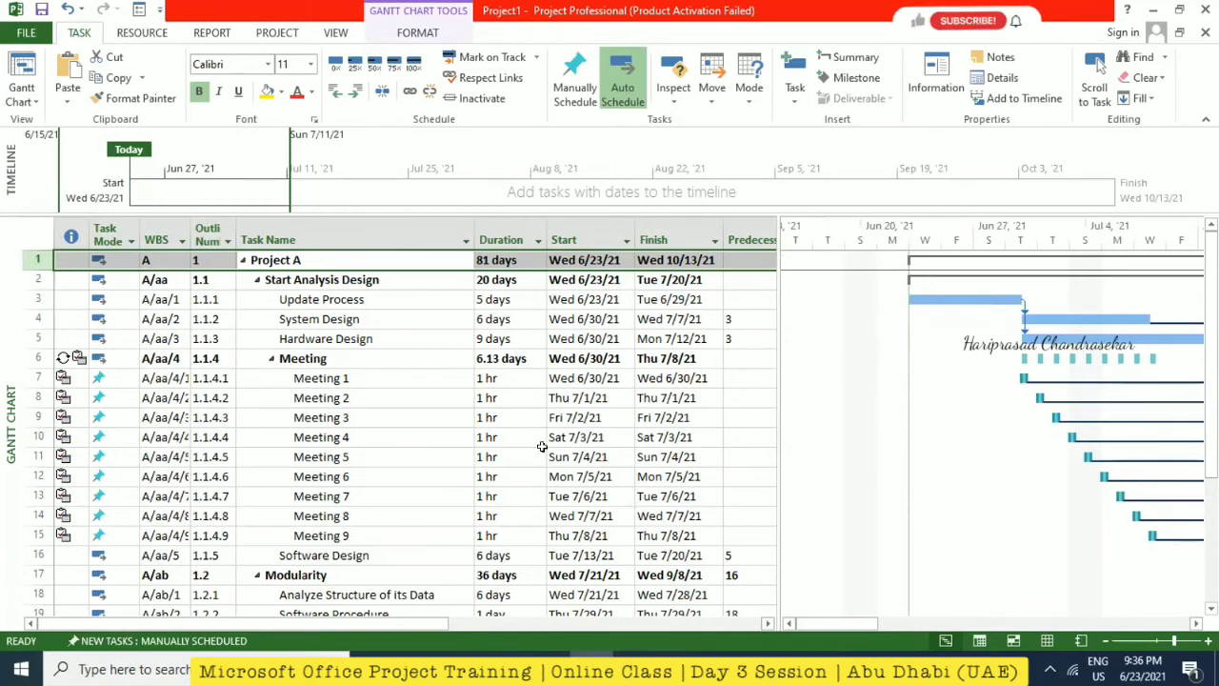
scroll(368, 441, down, 1)
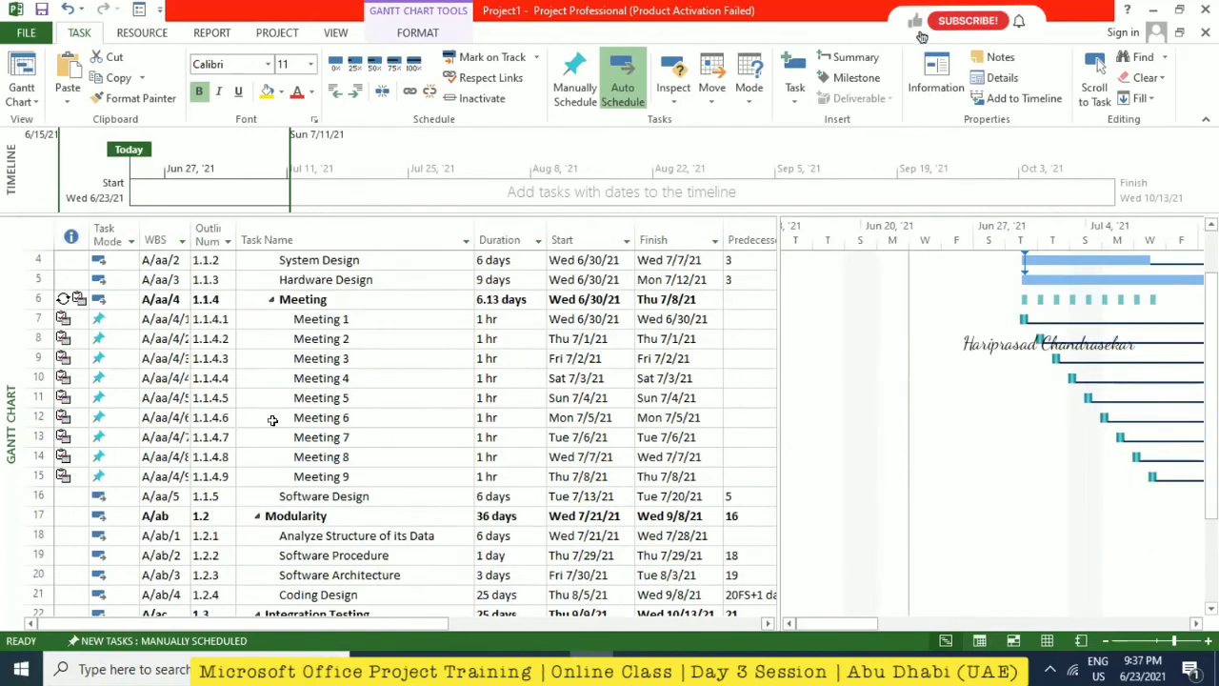
scroll(215, 378, up, 1)
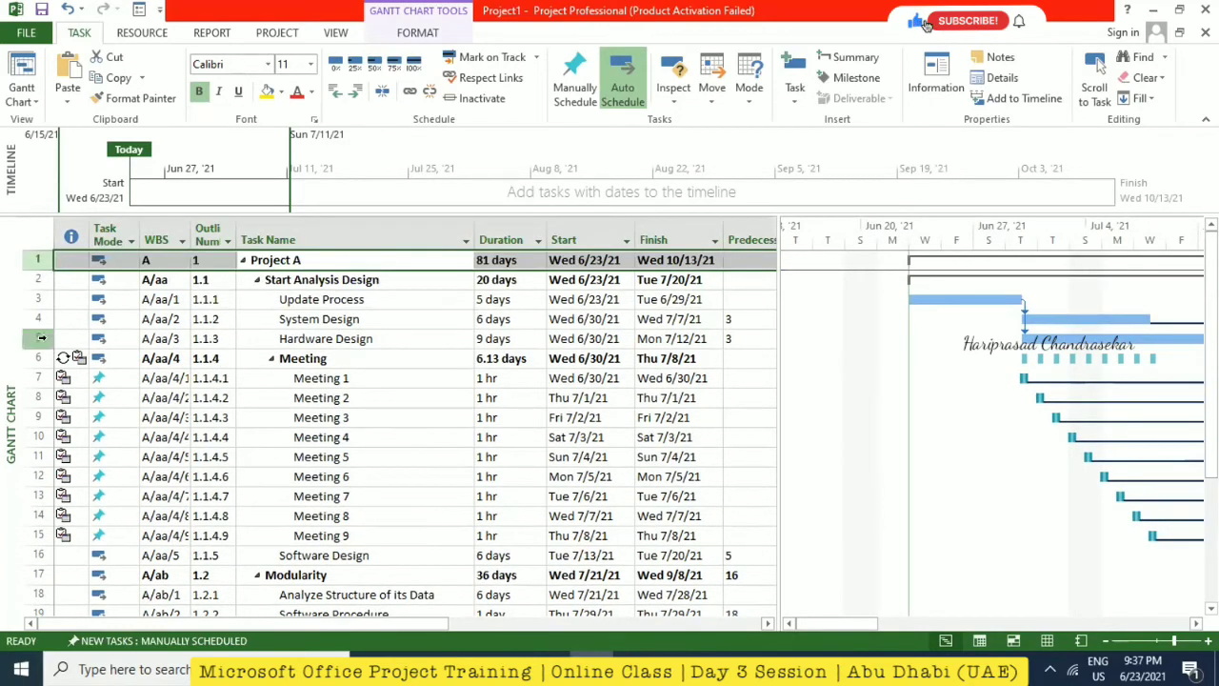
- Switch to the Calendar view and review the scheduled tasks from June through October 2021
right_click(10, 371)
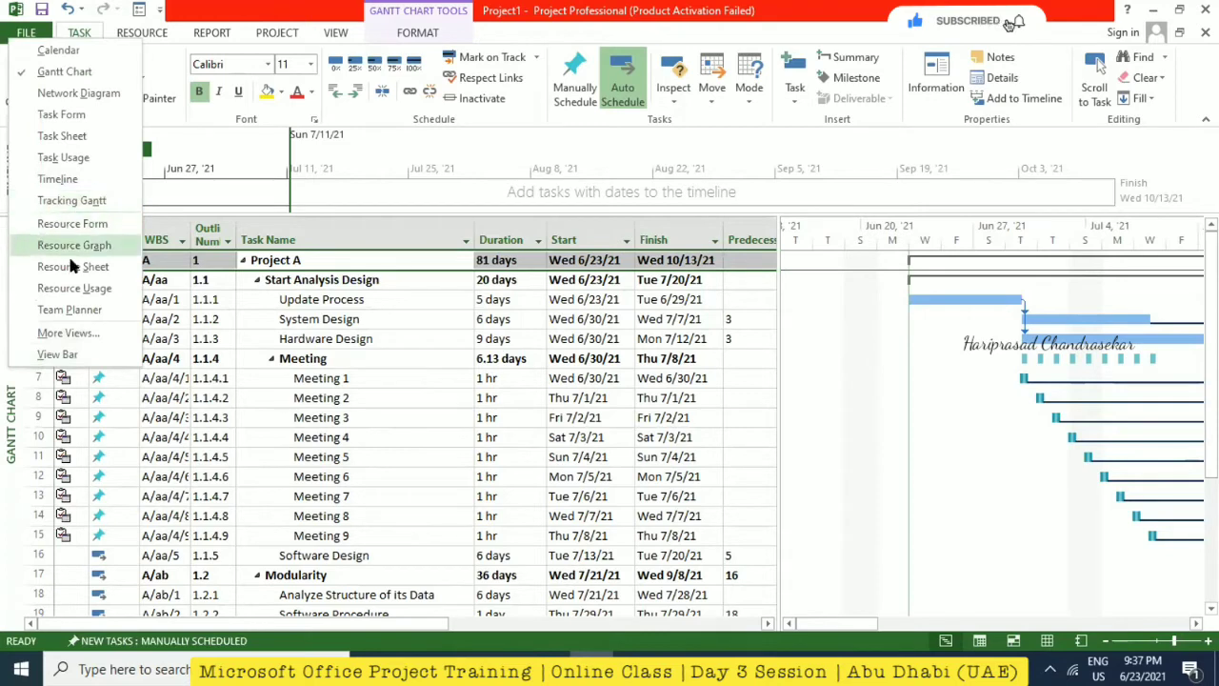
click(60, 50)
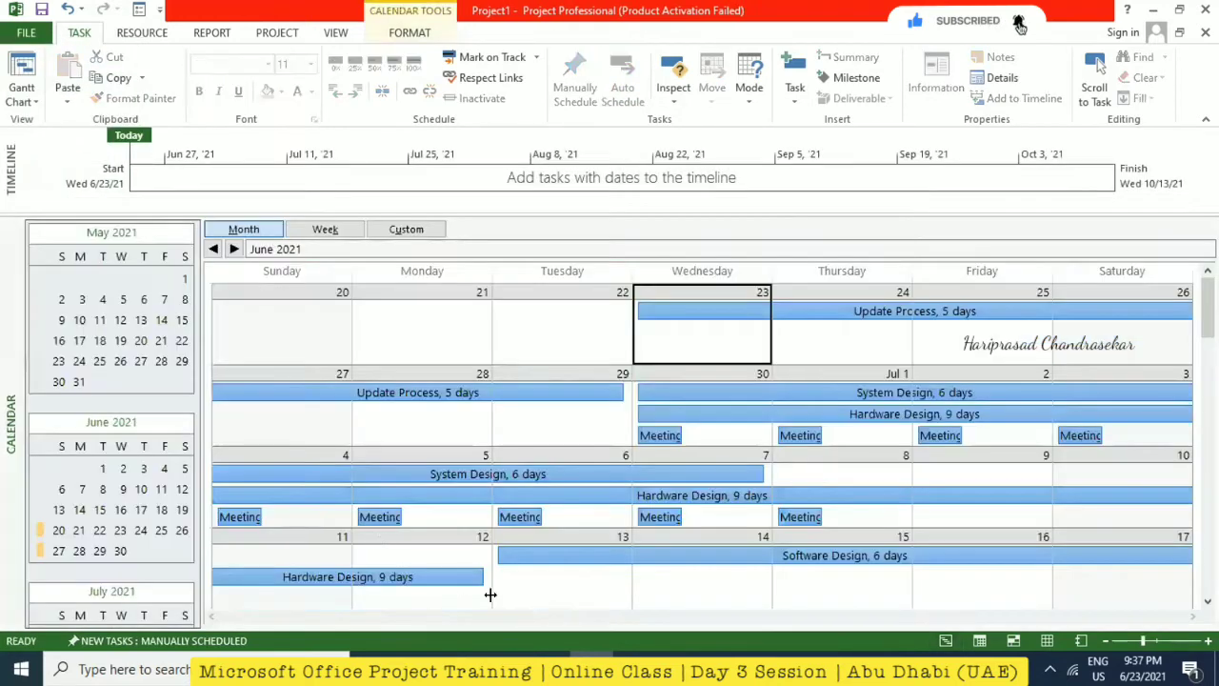
scroll(825, 477, down, 5)
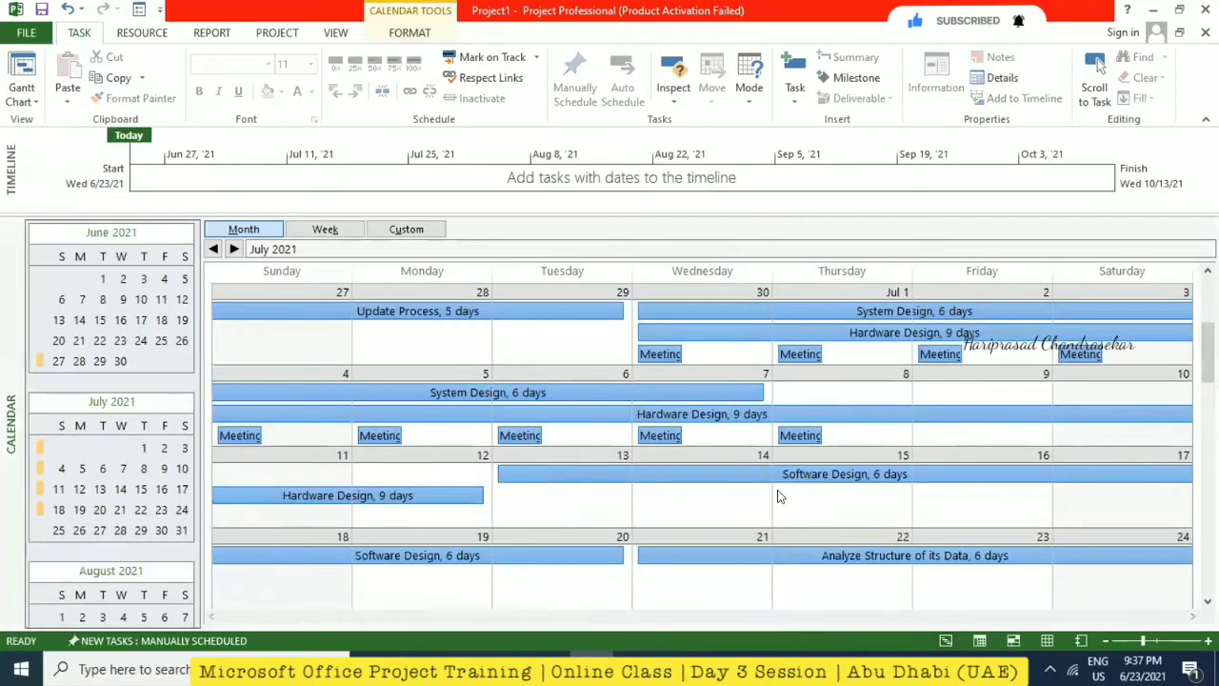
scroll(691, 433, up, 7)
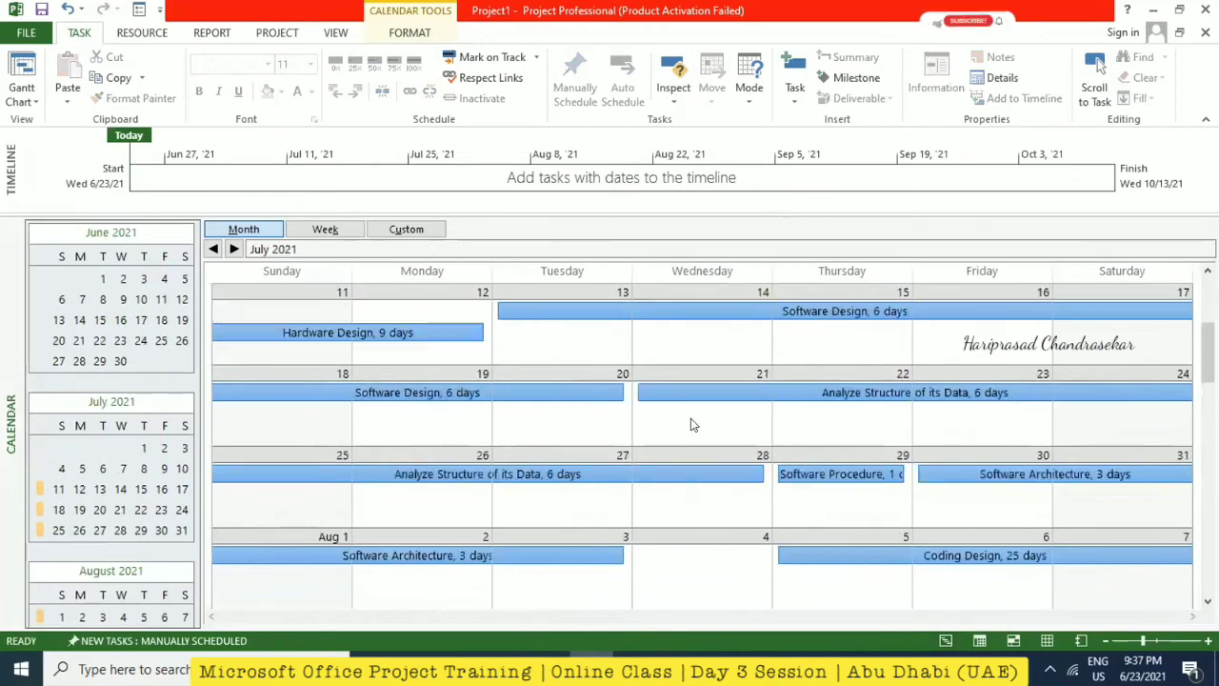
scroll(690, 429, down, 9)
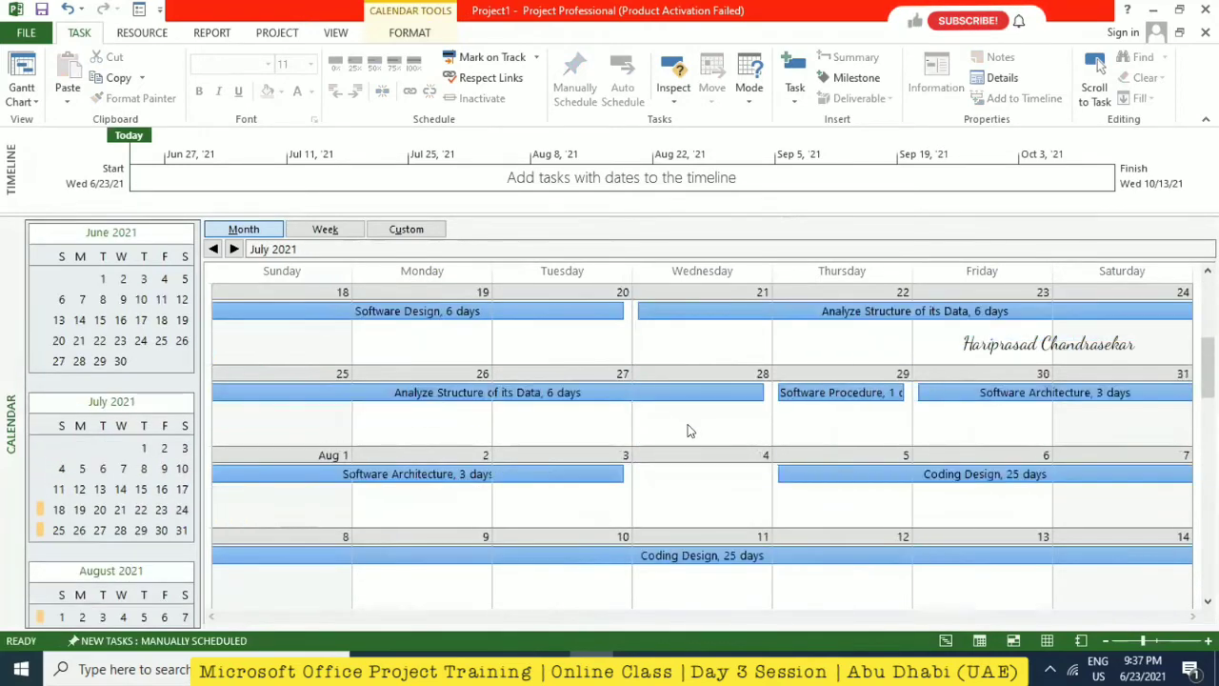
scroll(690, 435, down, 4)
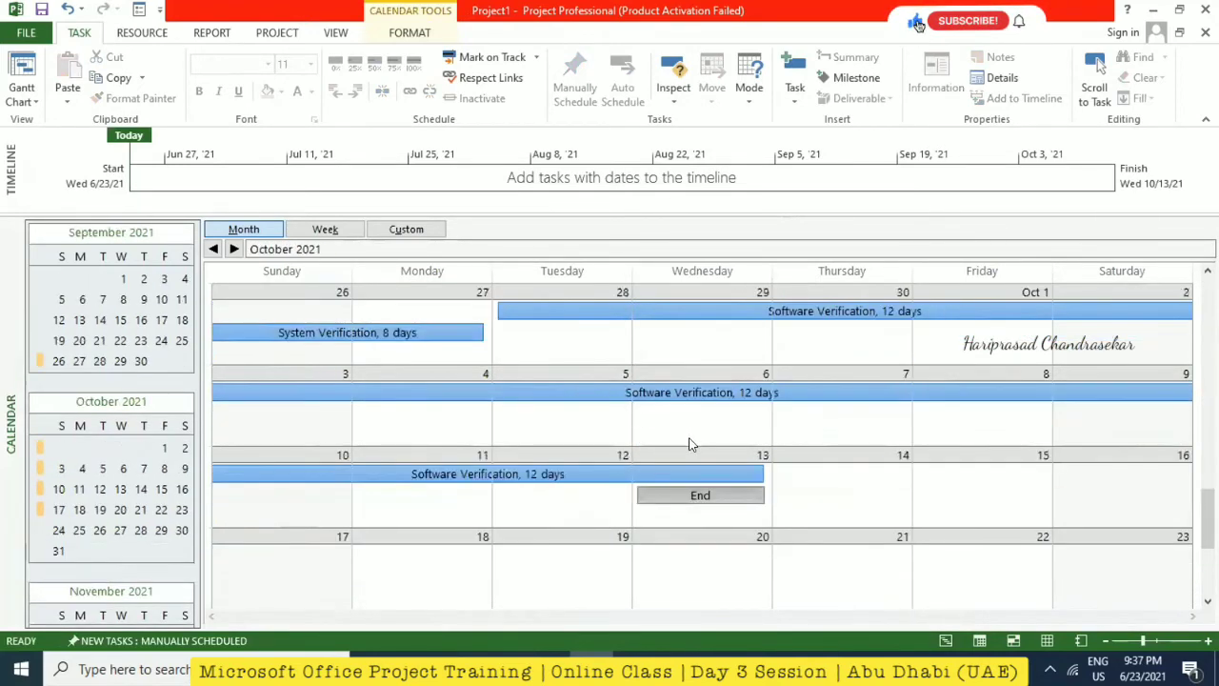
- Preview the calendar's week layout and return it to the four-week month layout
click(319, 231)
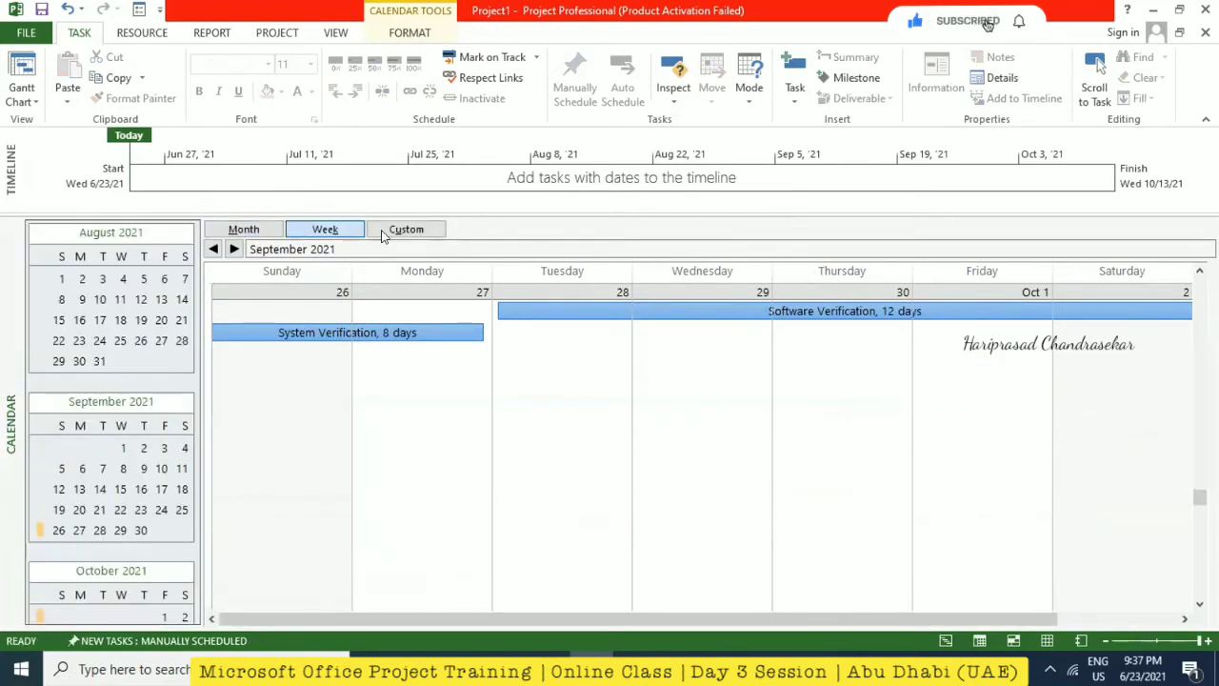
click(244, 230)
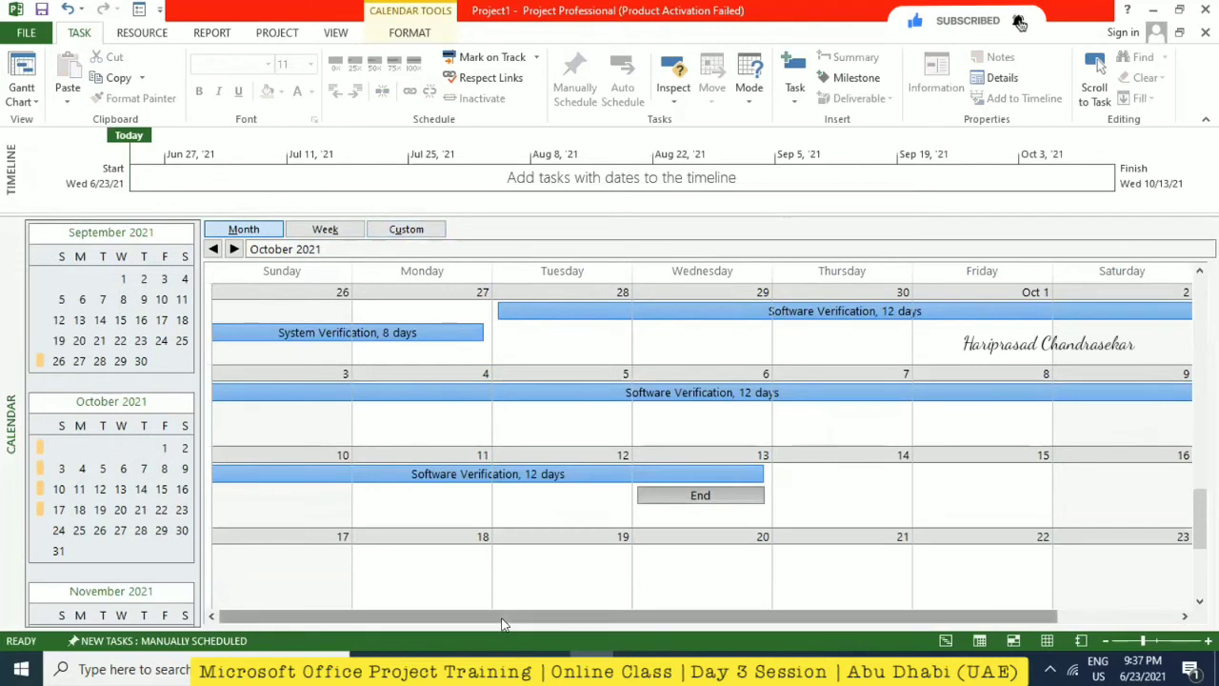
click(420, 229)
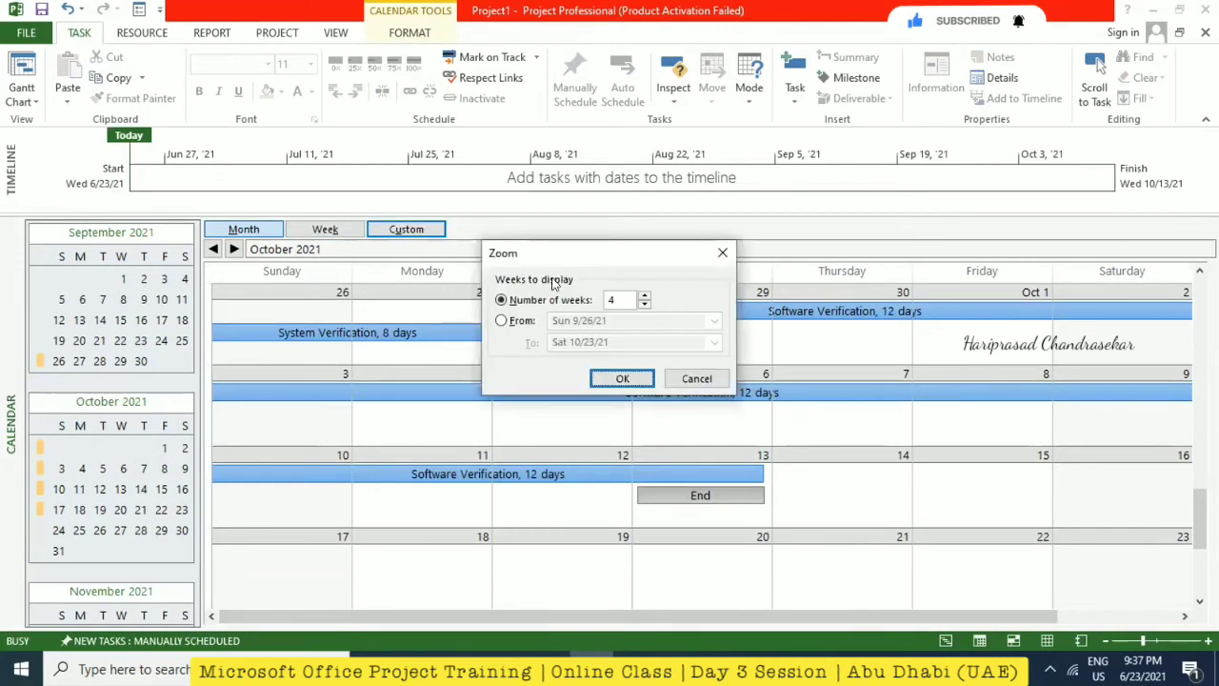
click(622, 380)
- Set the calendar's custom zoom to display 6 weeks
click(438, 230)
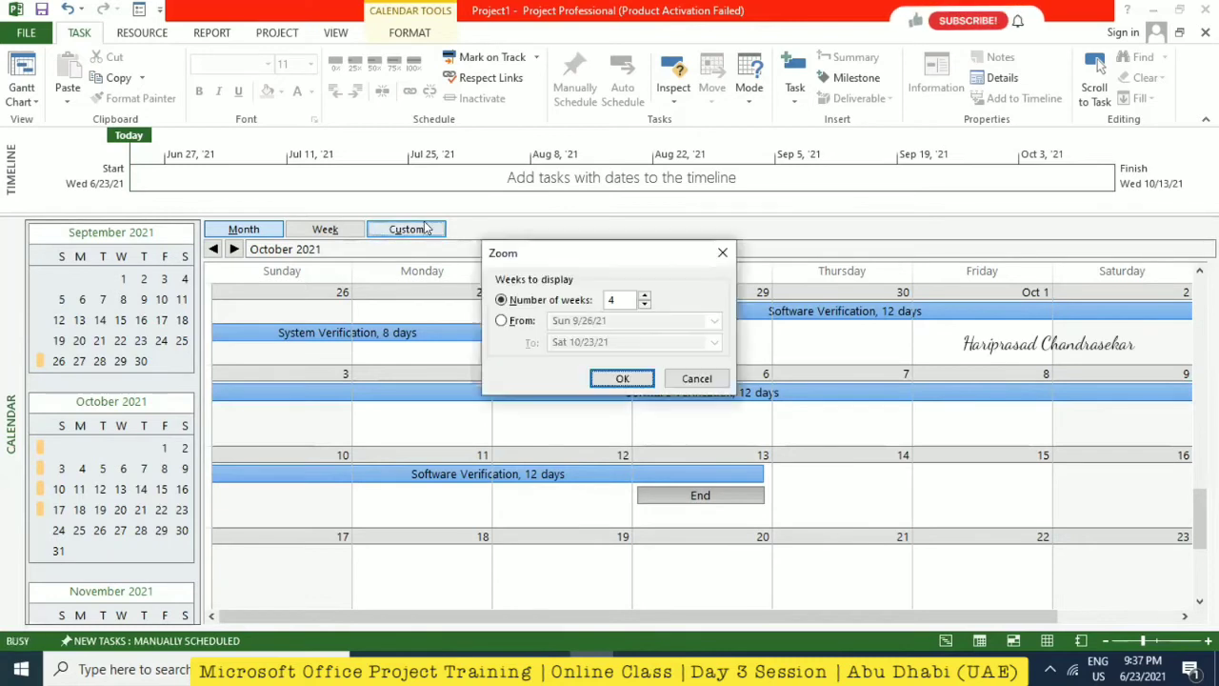
click(643, 295)
click(643, 295)
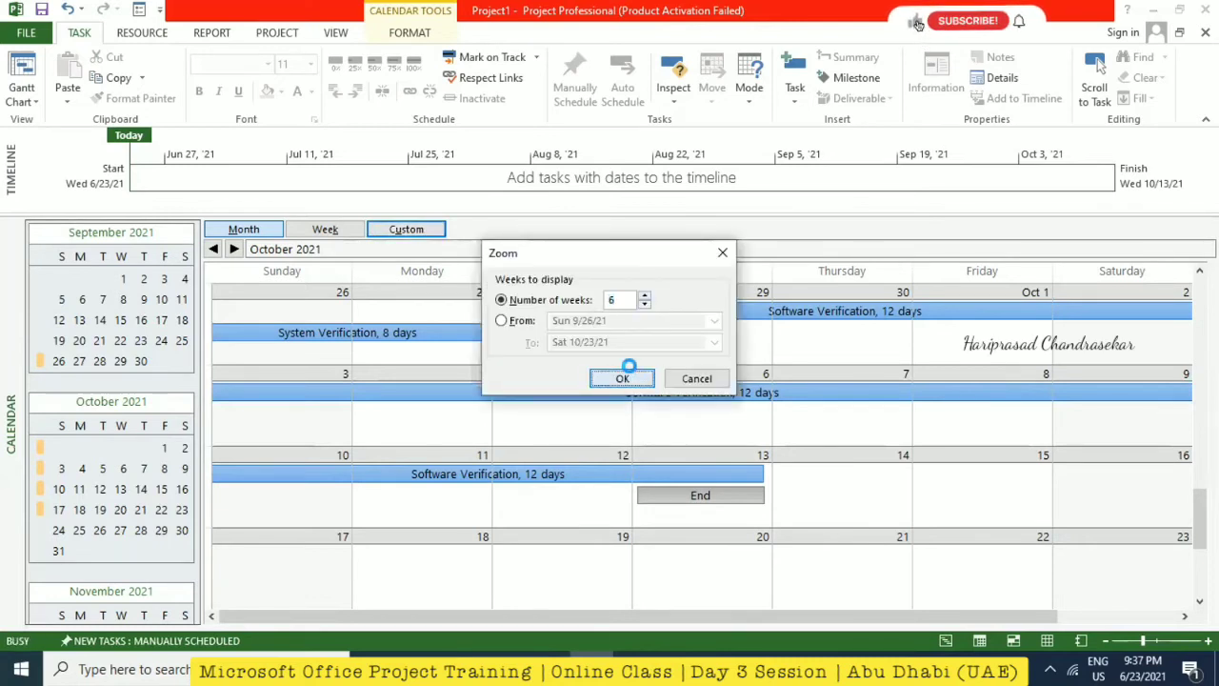
click(623, 378)
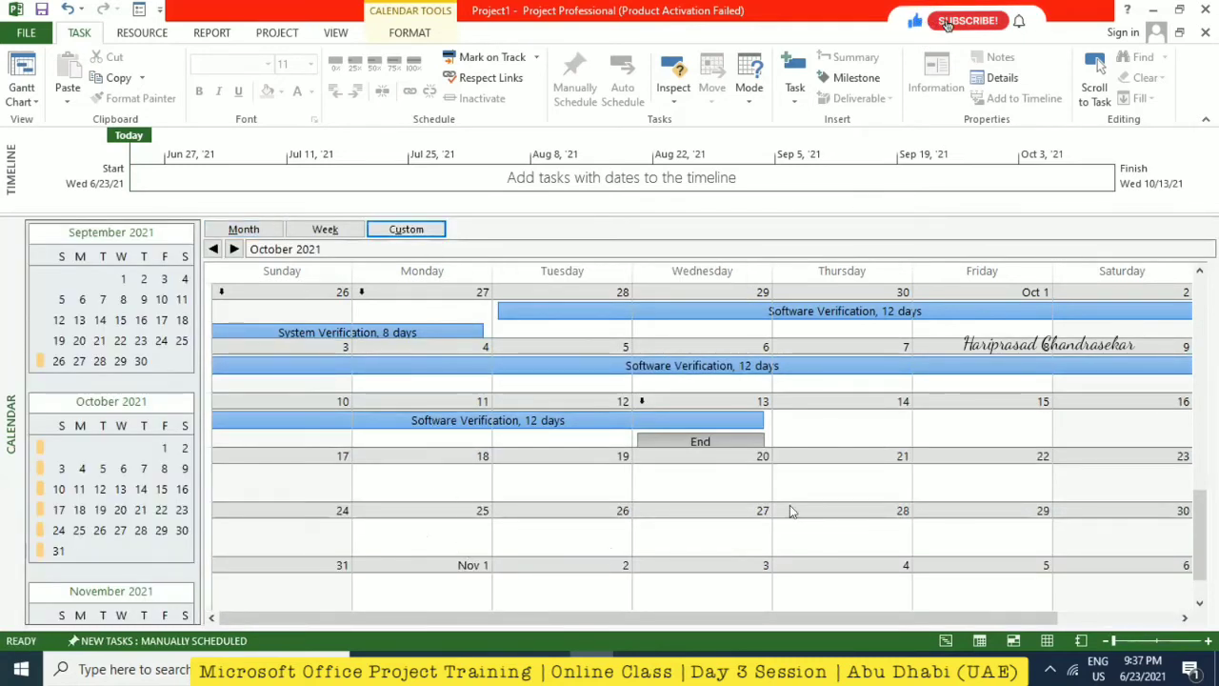
- Set the calendar's custom zoom to display 4 weeks
click(405, 230)
click(644, 305)
click(644, 305)
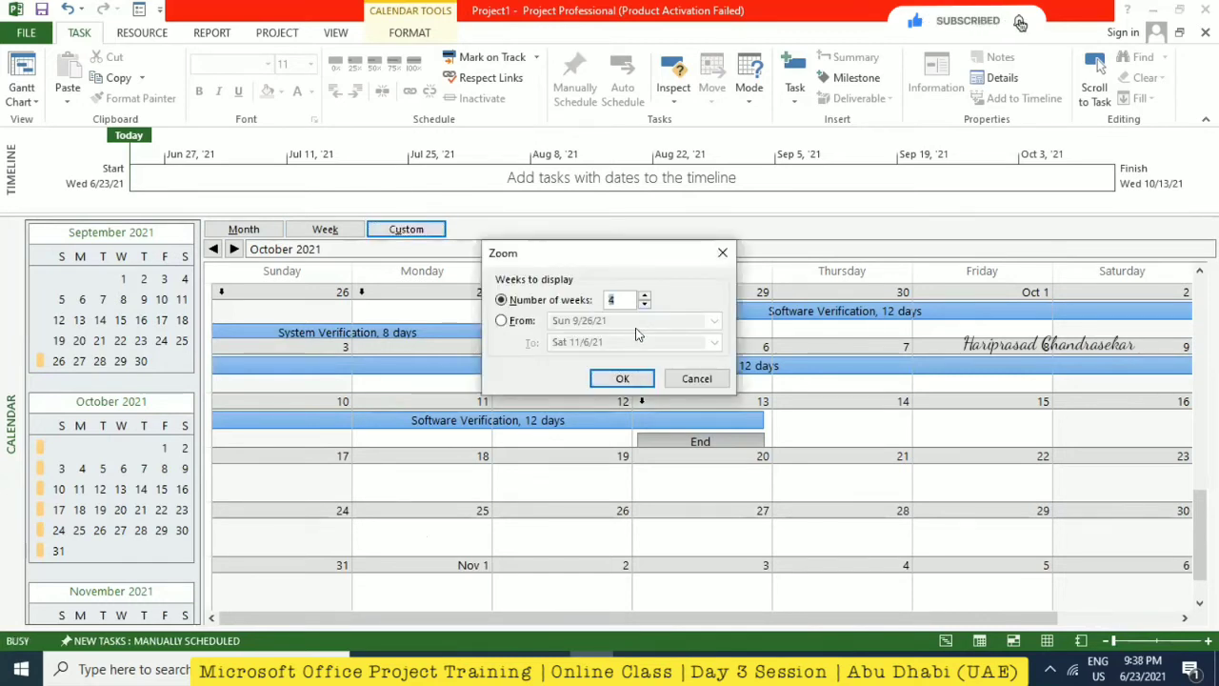
click(622, 378)
- Review the June and July tasks in the calendar and return to the Gantt Chart view
scroll(691, 437, up, 12)
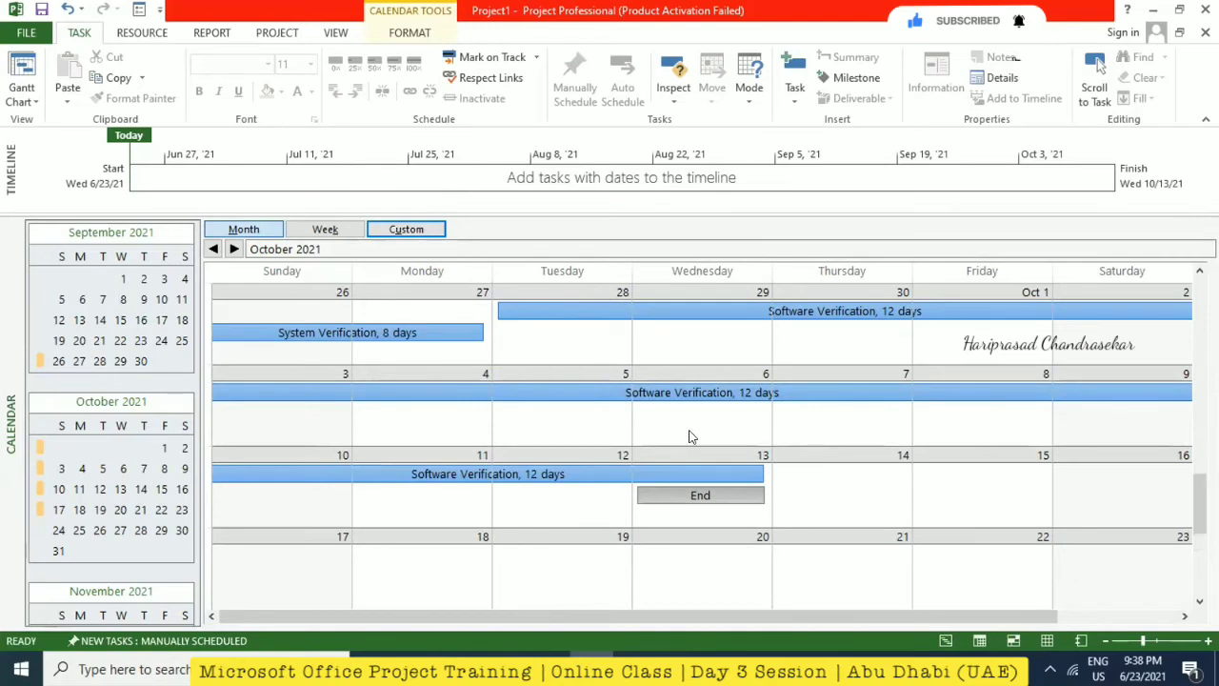
scroll(690, 436, up, 5)
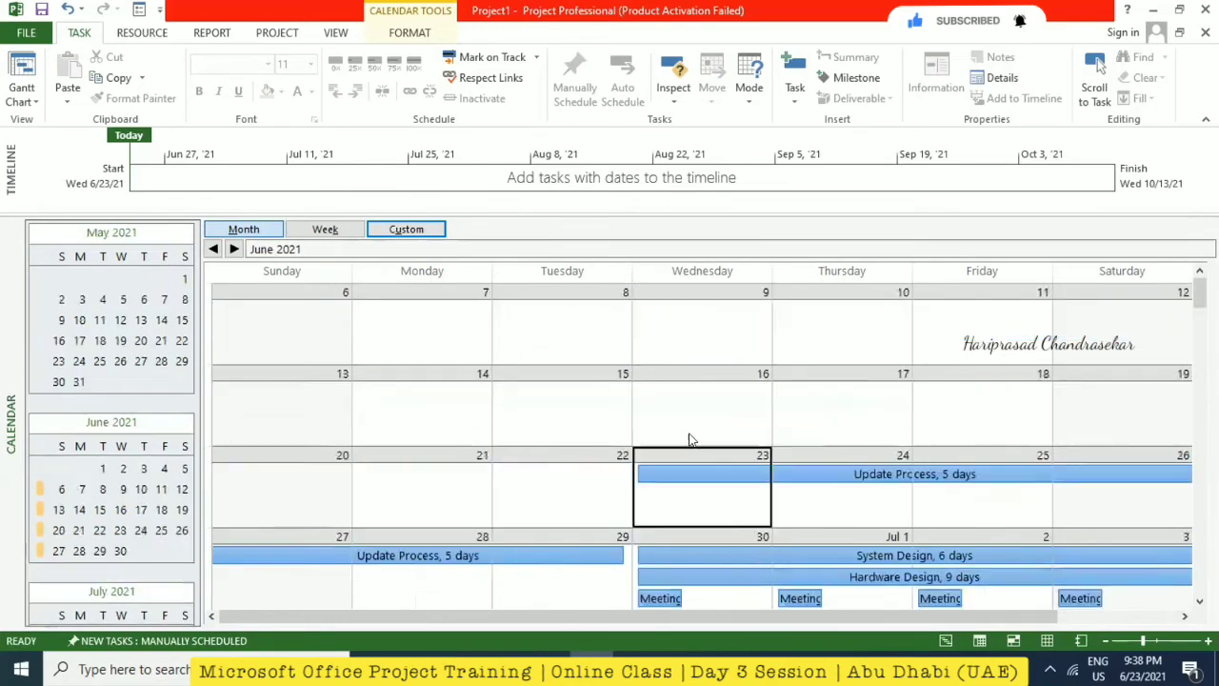
scroll(690, 436, down, 4)
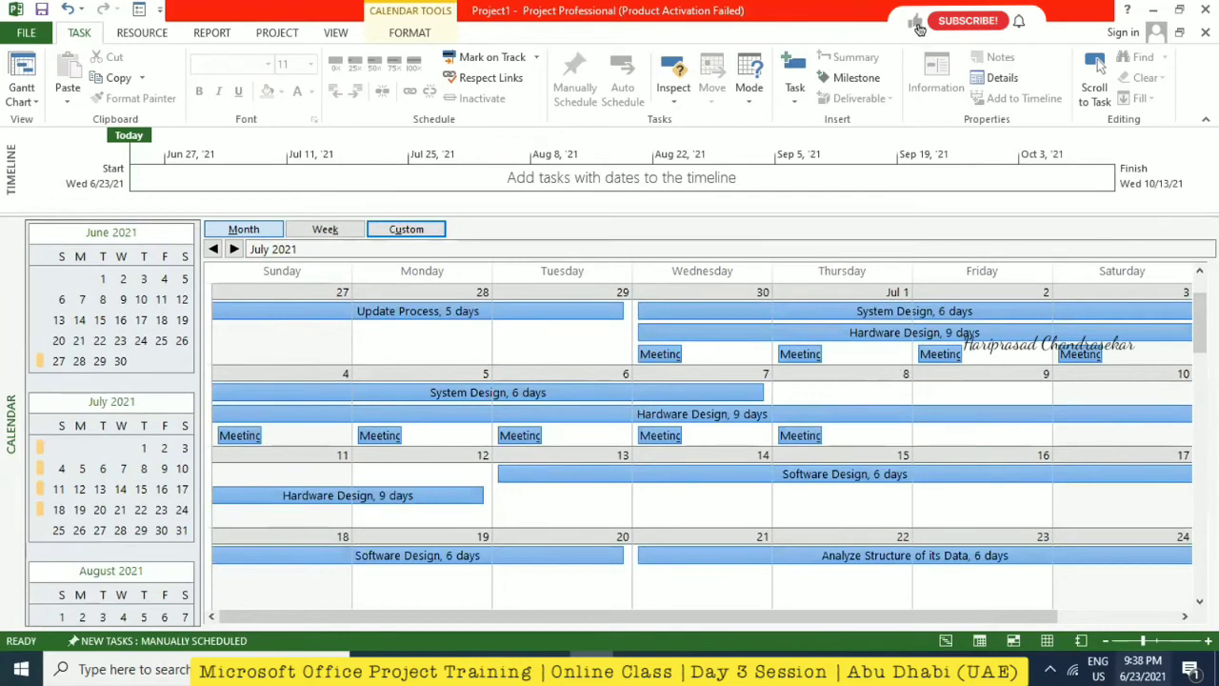
click(946, 640)
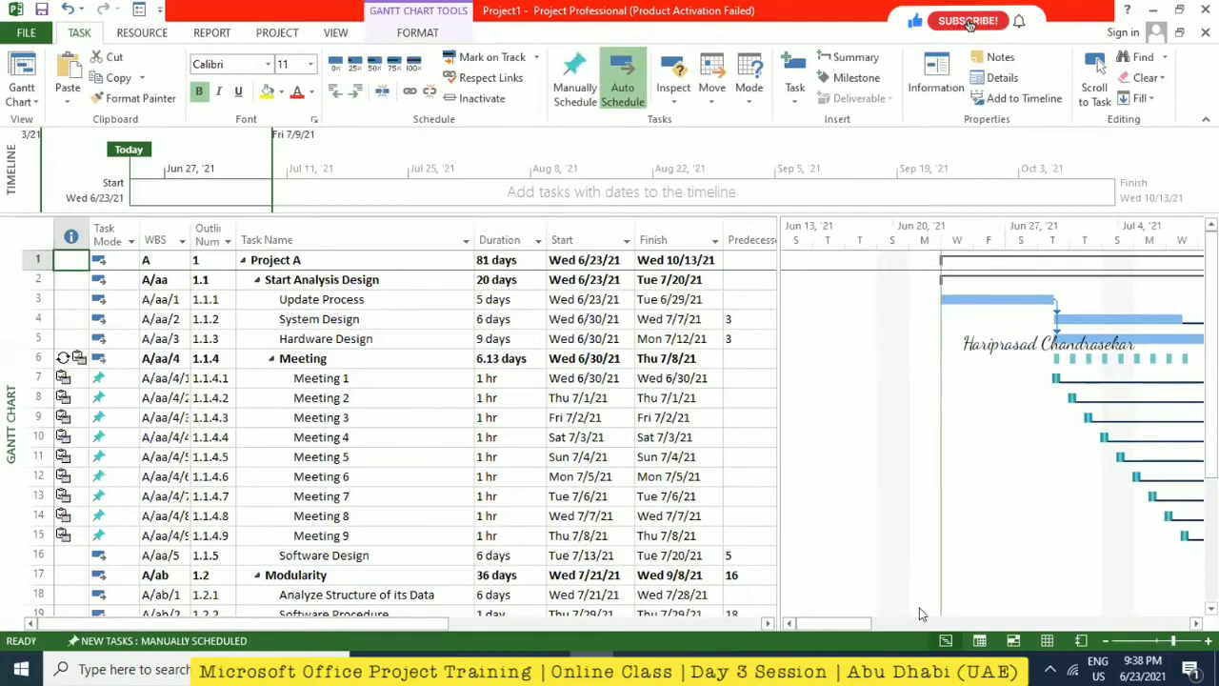
- Examine the Gantt bars, slack lines and deadline marker of the whole project at coarser and finer timescales
click(889, 623)
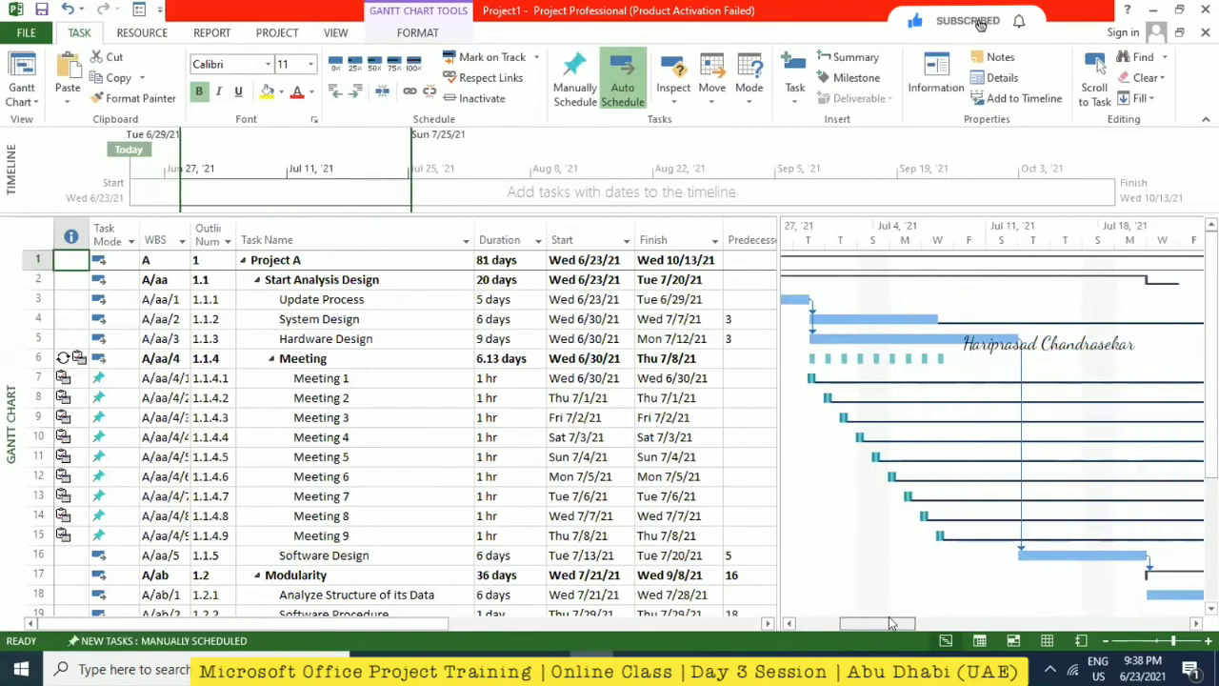
click(1102, 642)
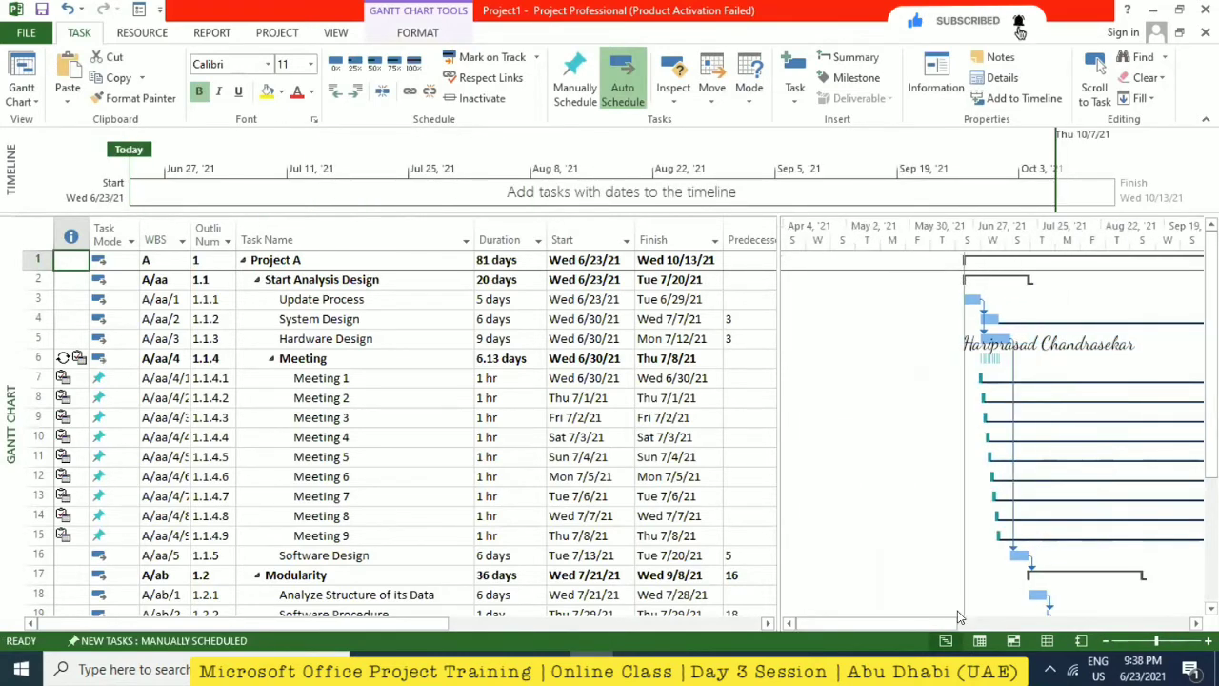
click(1103, 642)
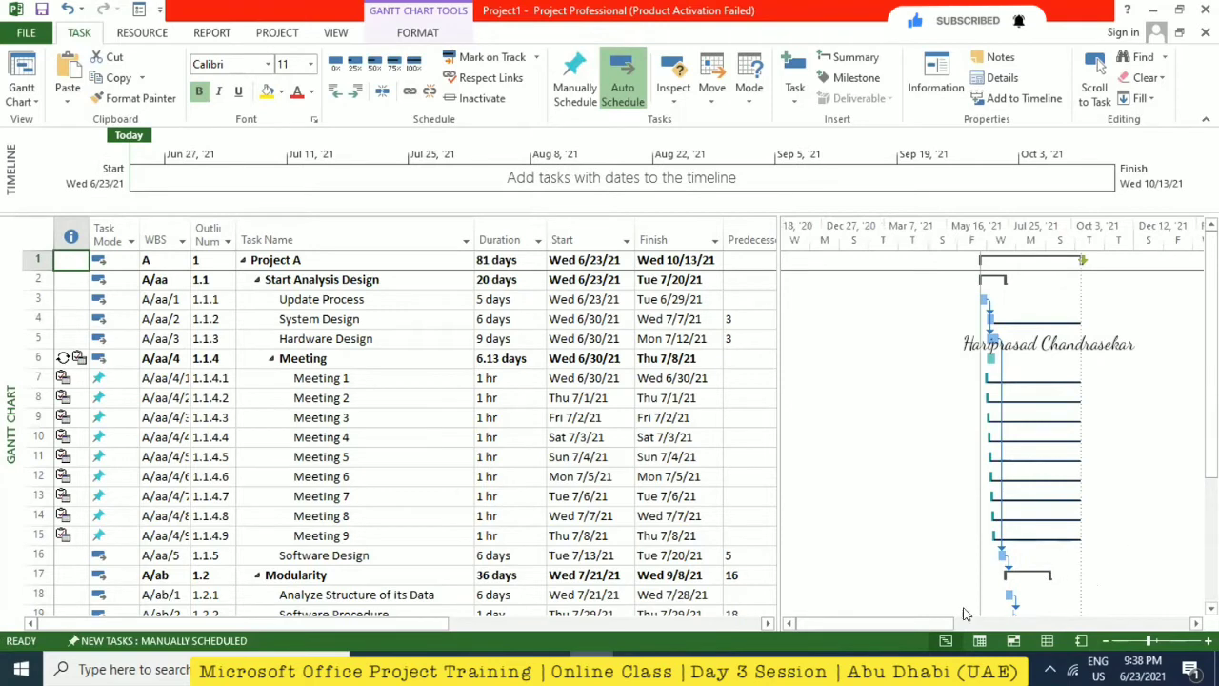
drag(928, 623, 958, 623)
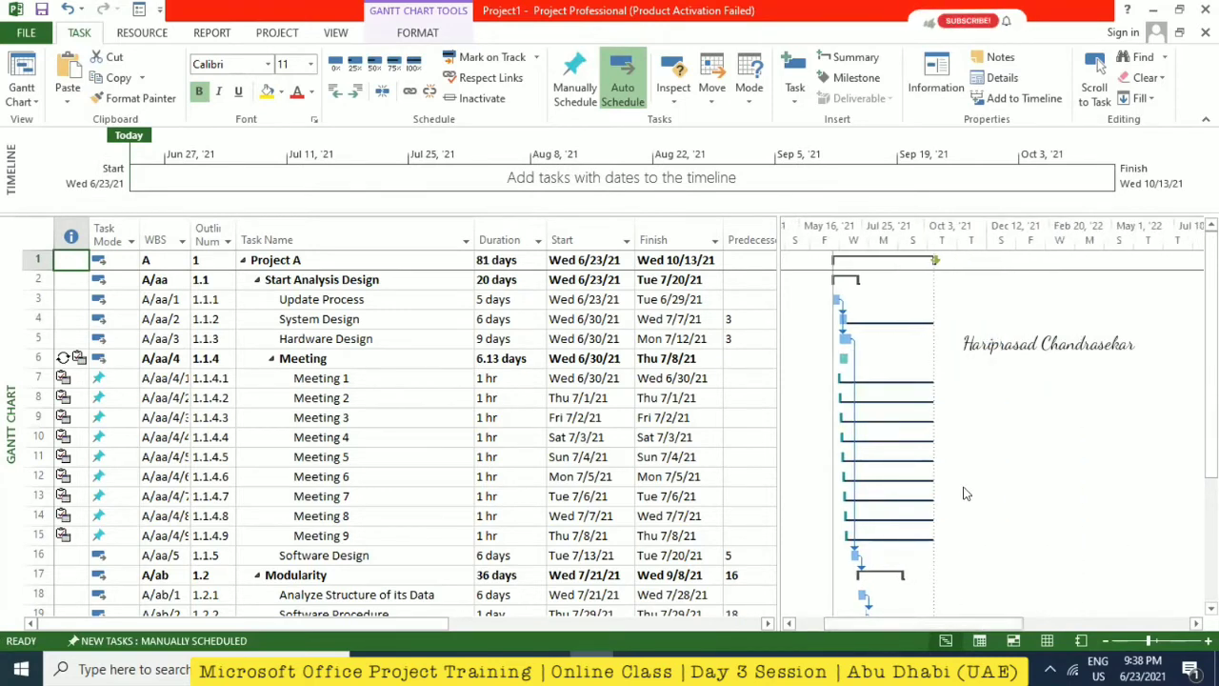
scroll(964, 494, down, 4)
scroll(966, 493, up, 4)
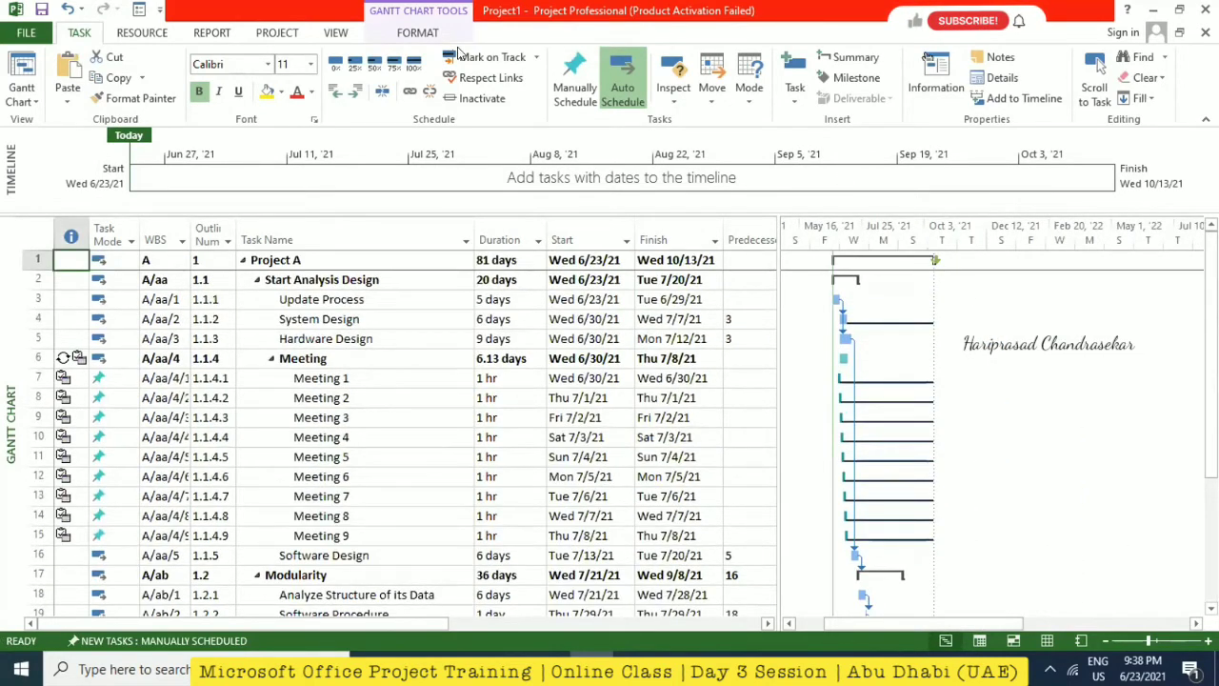
click(416, 36)
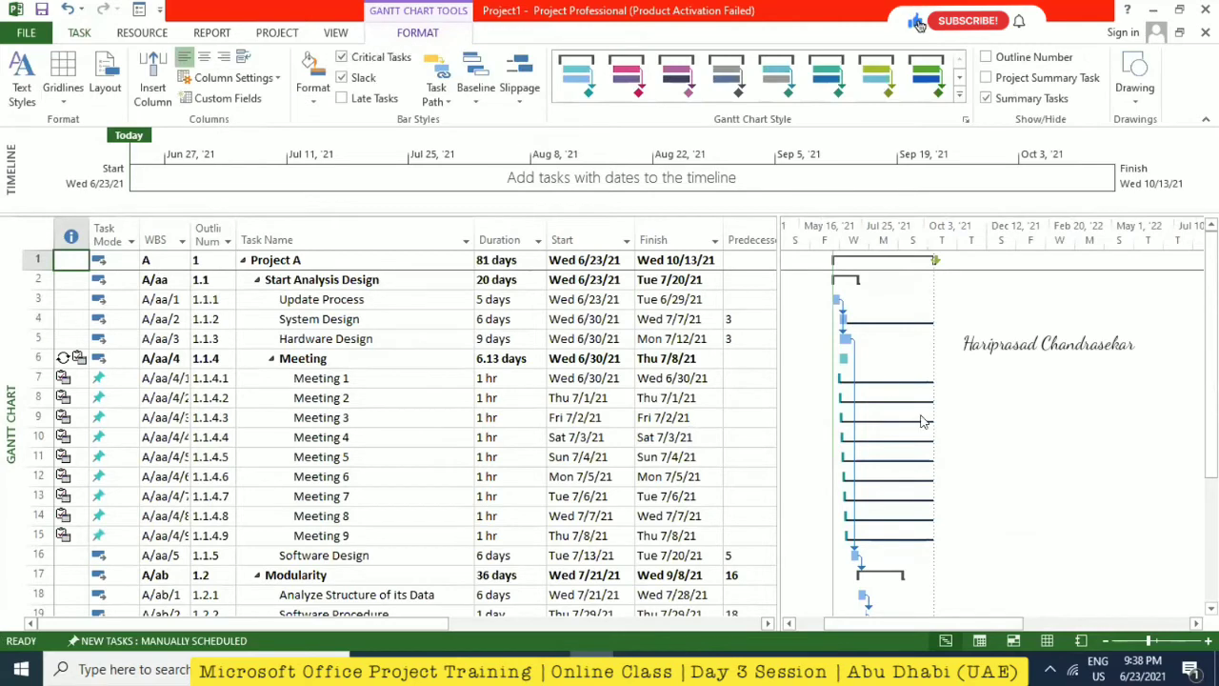
scroll(925, 419, down, 3)
scroll(924, 422, up, 3)
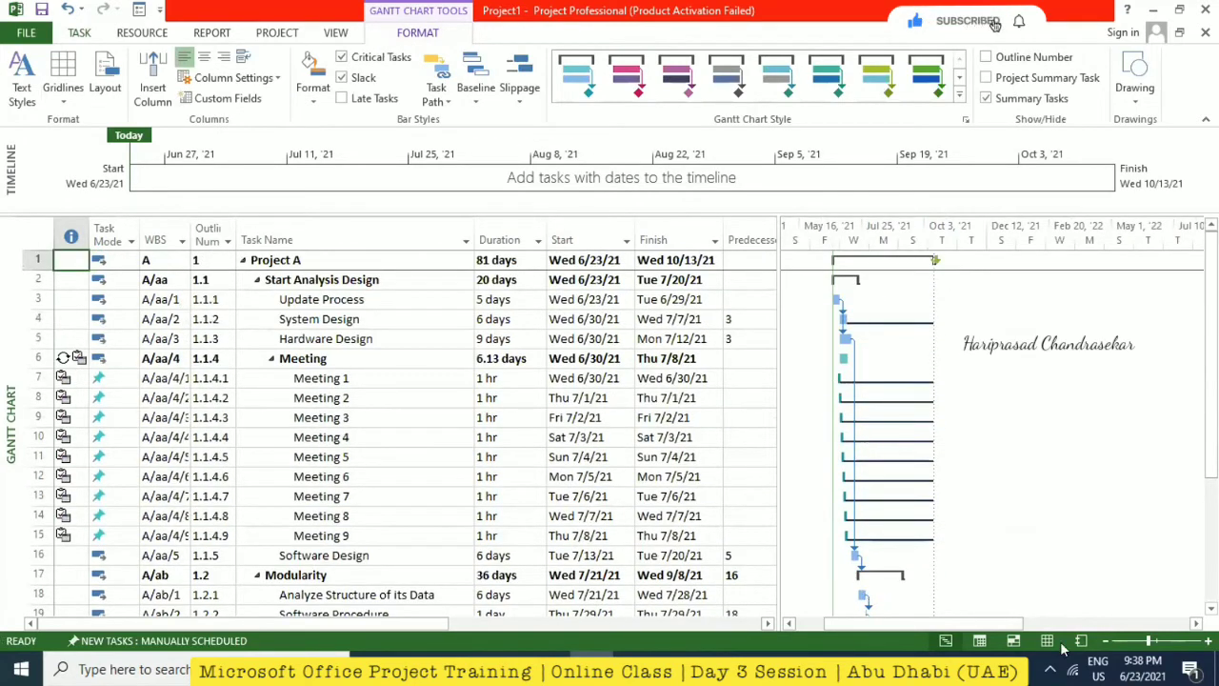
click(1209, 643)
click(1209, 642)
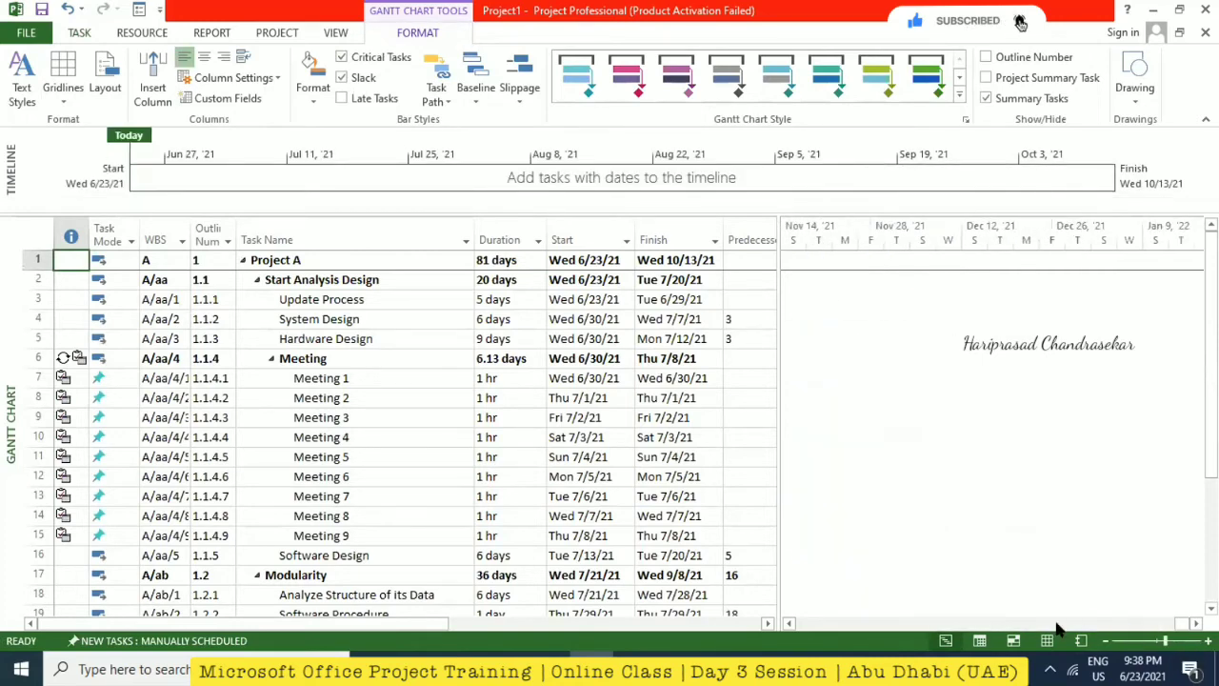
drag(1100, 624, 773, 588)
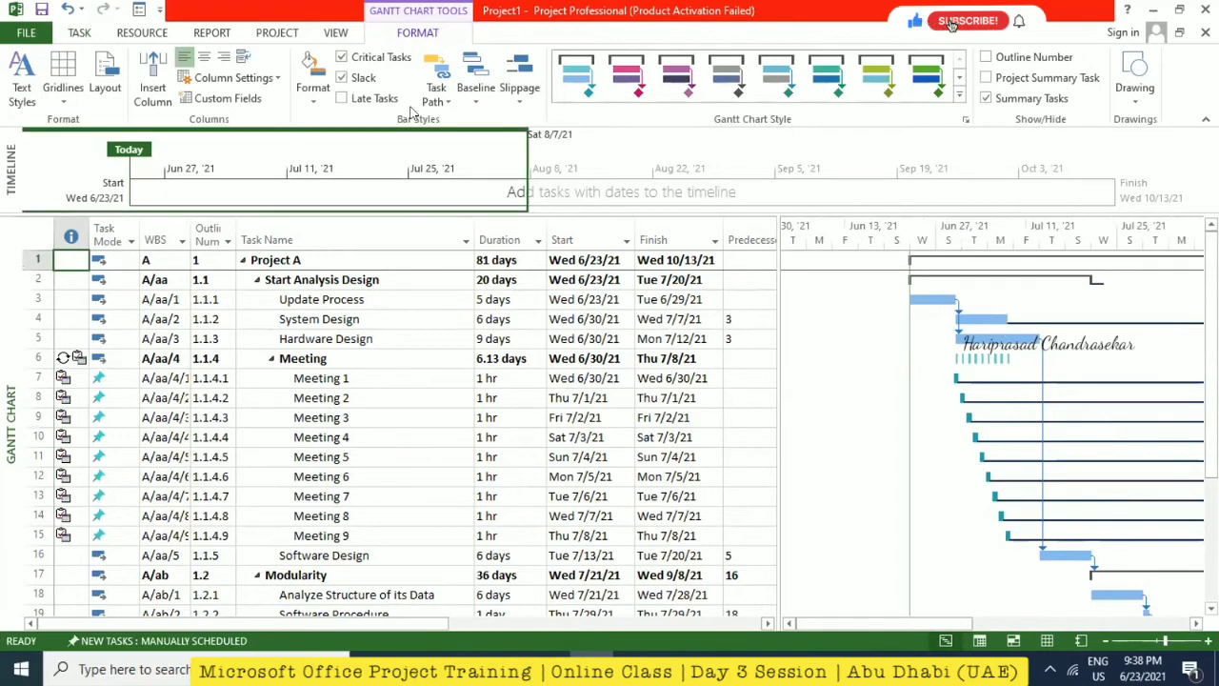
- Clear the deadline of the Project A summary task
right_click(305, 263)
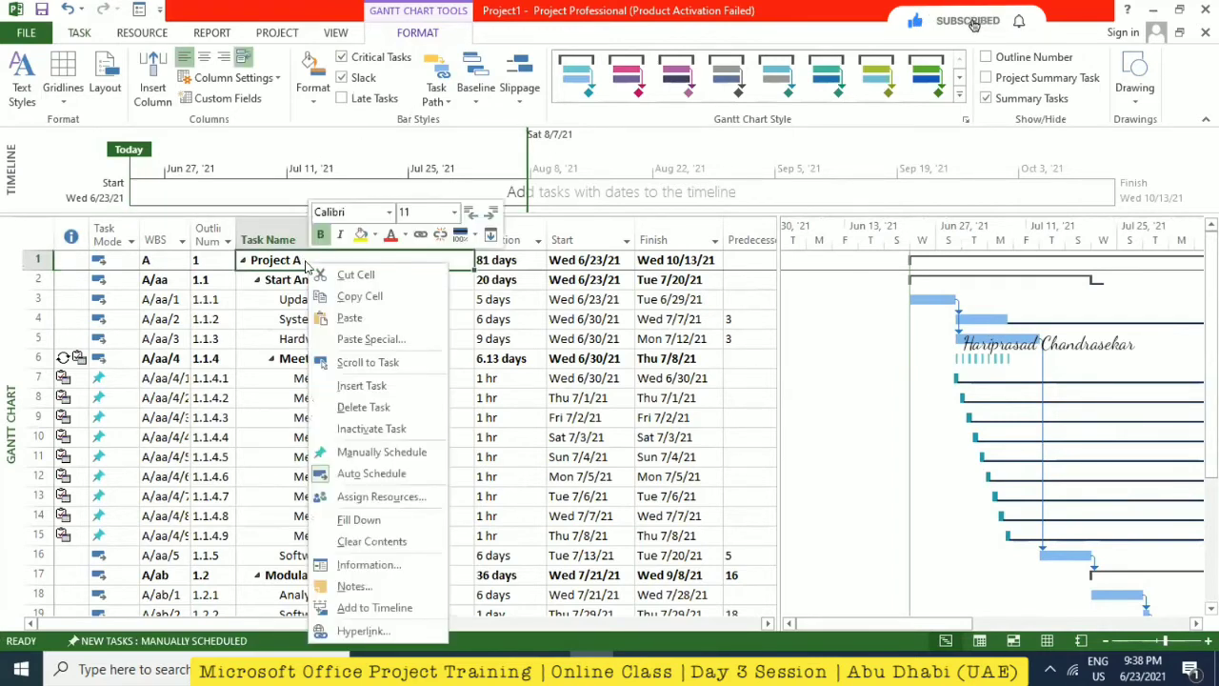
click(367, 565)
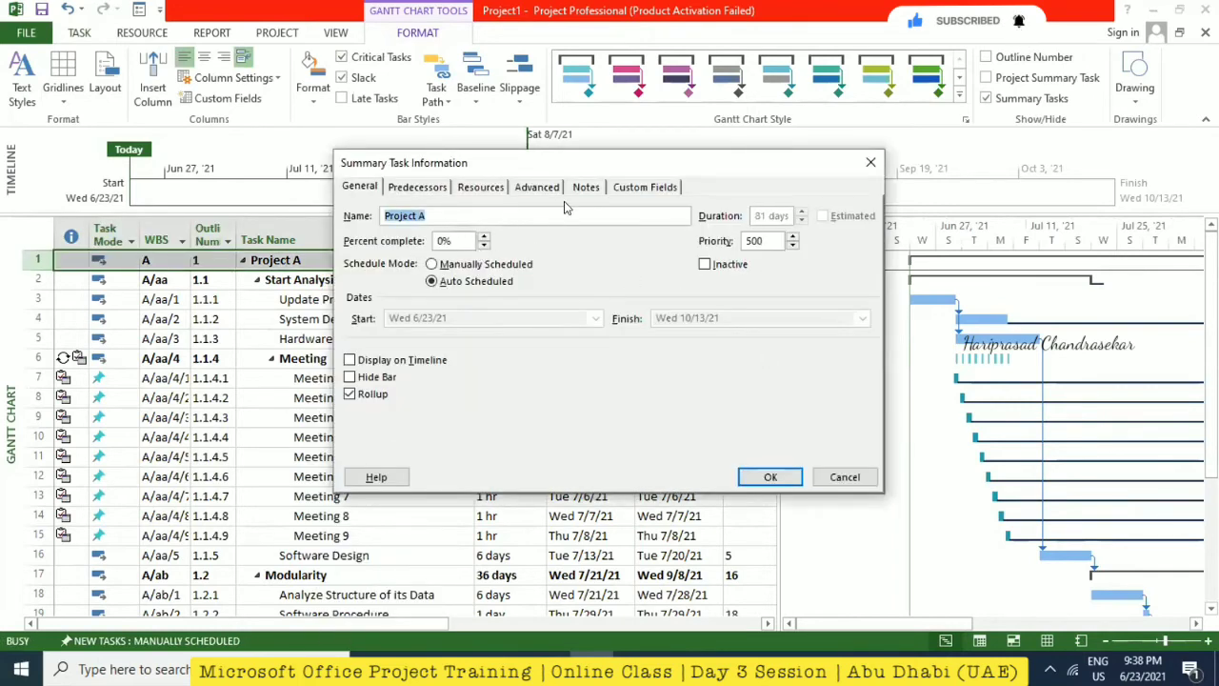
click(549, 191)
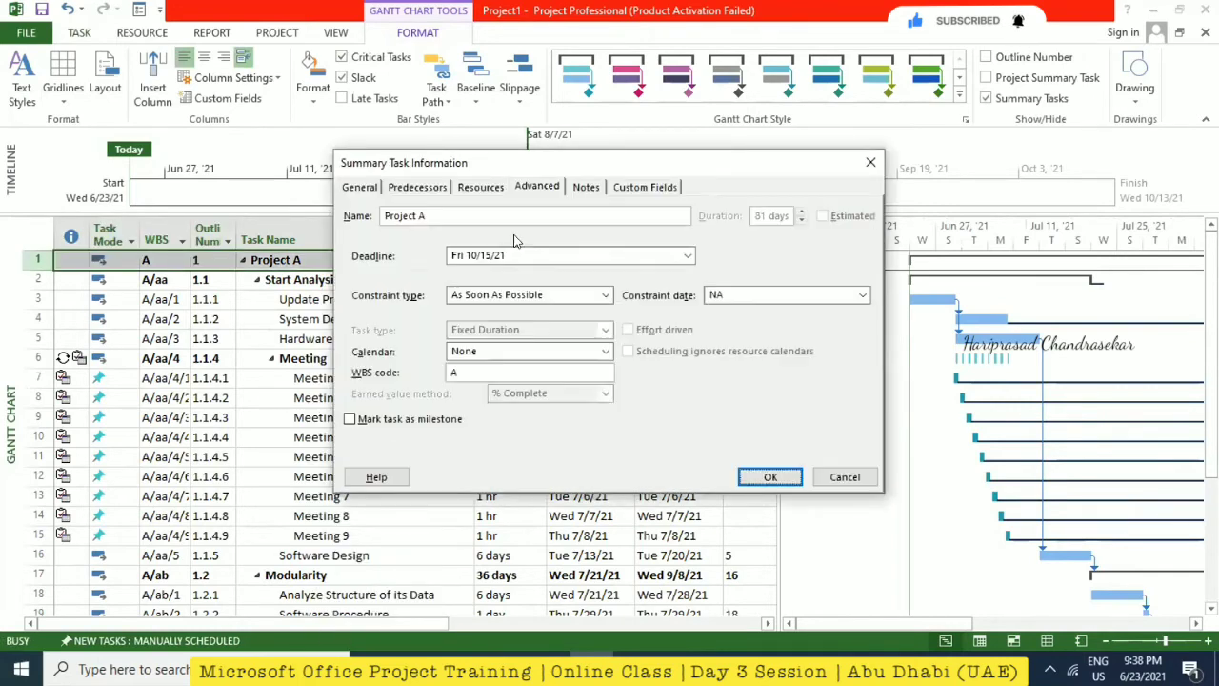
click(686, 256)
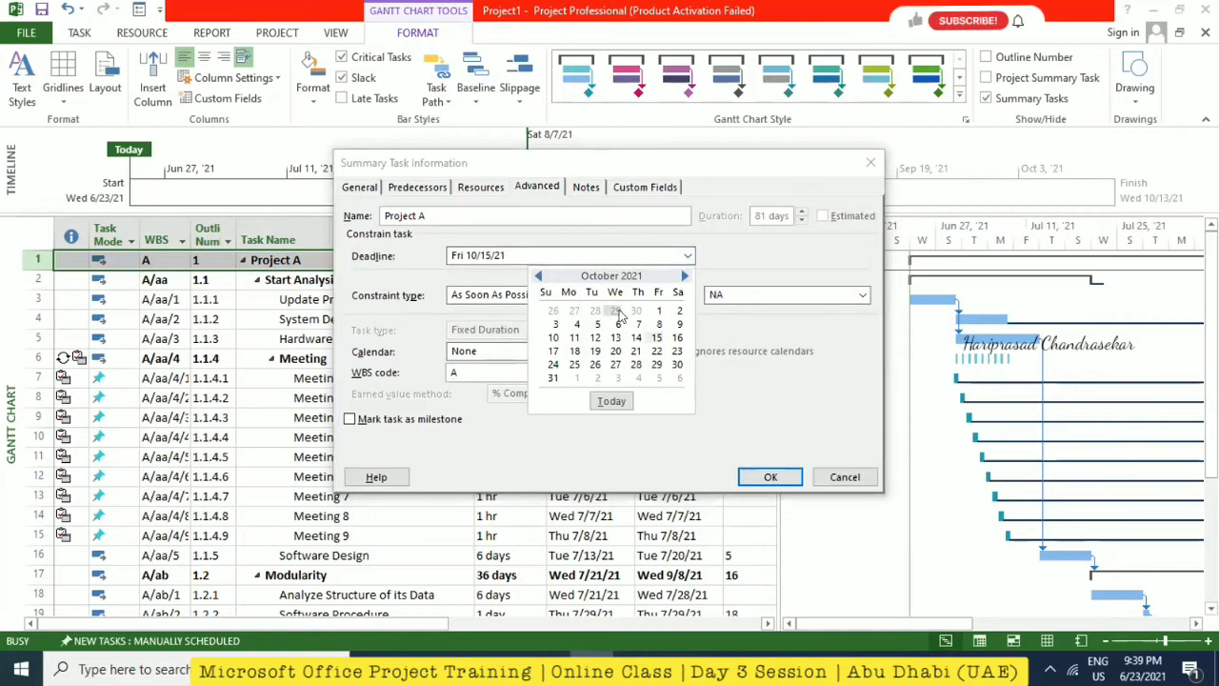
click(686, 258)
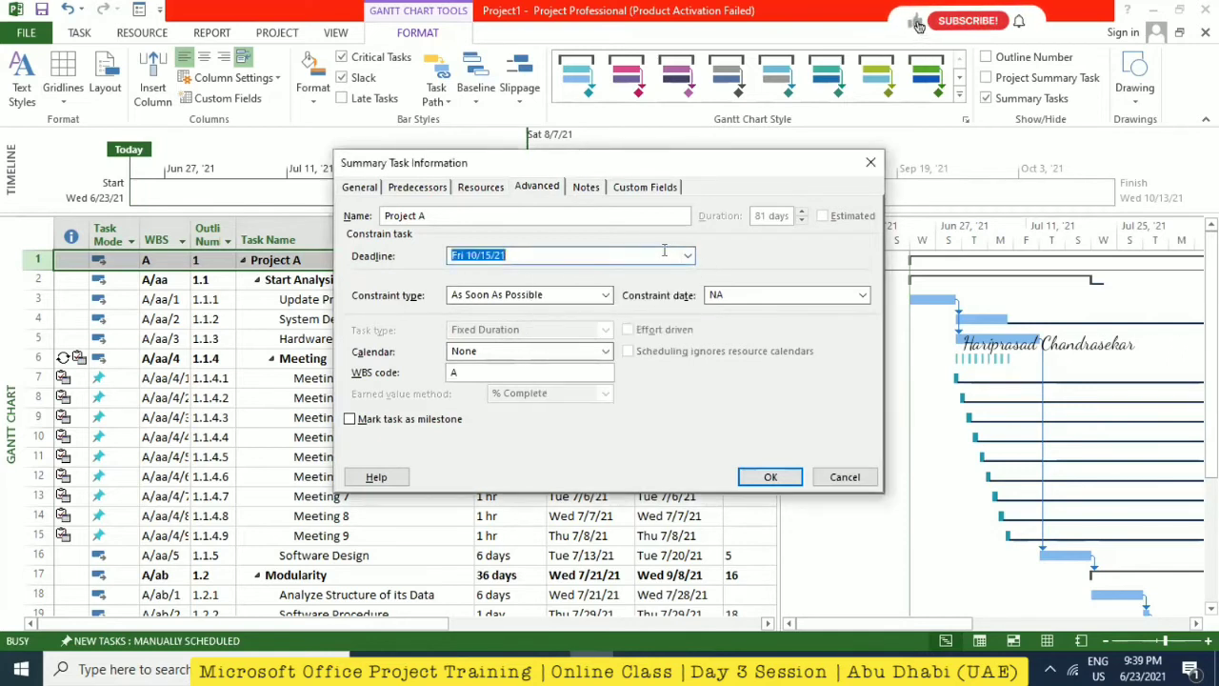
click(683, 255)
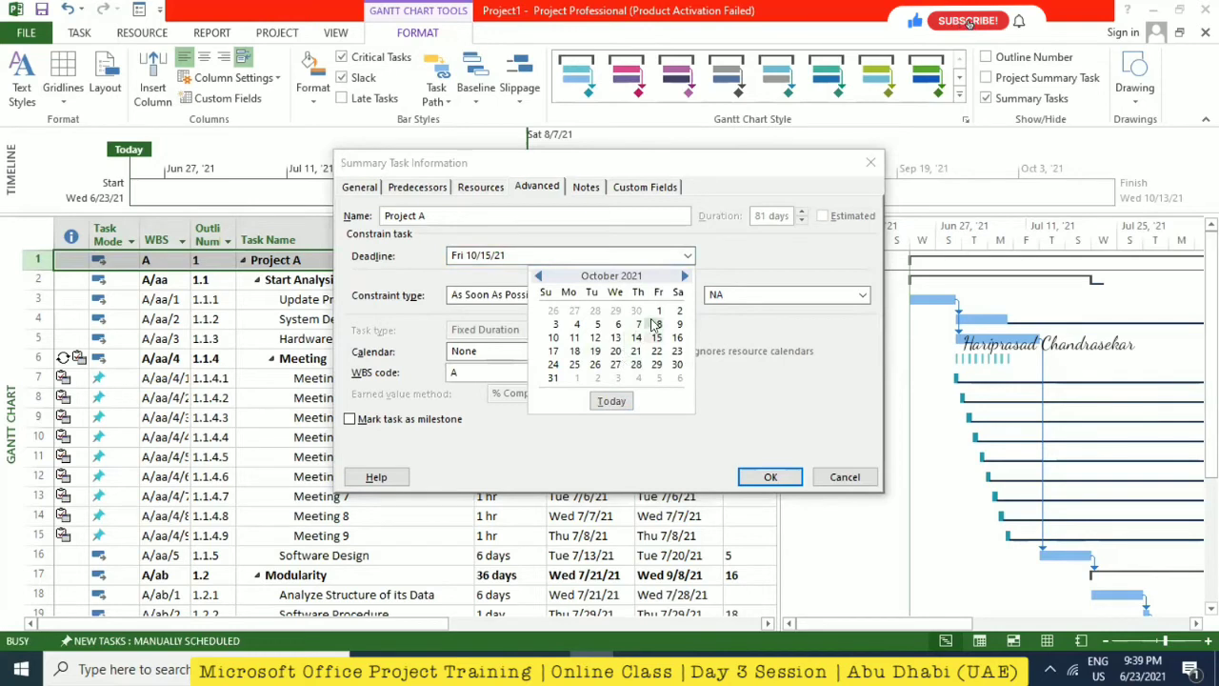
click(537, 254)
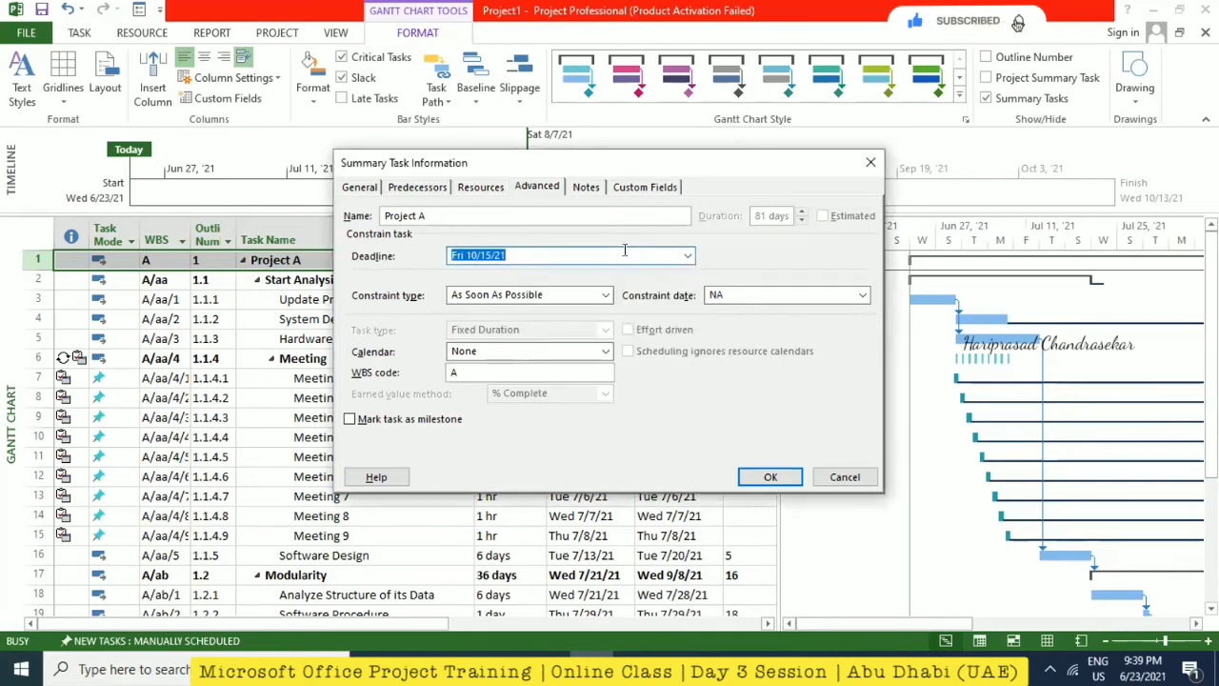
key(Delete)
click(775, 476)
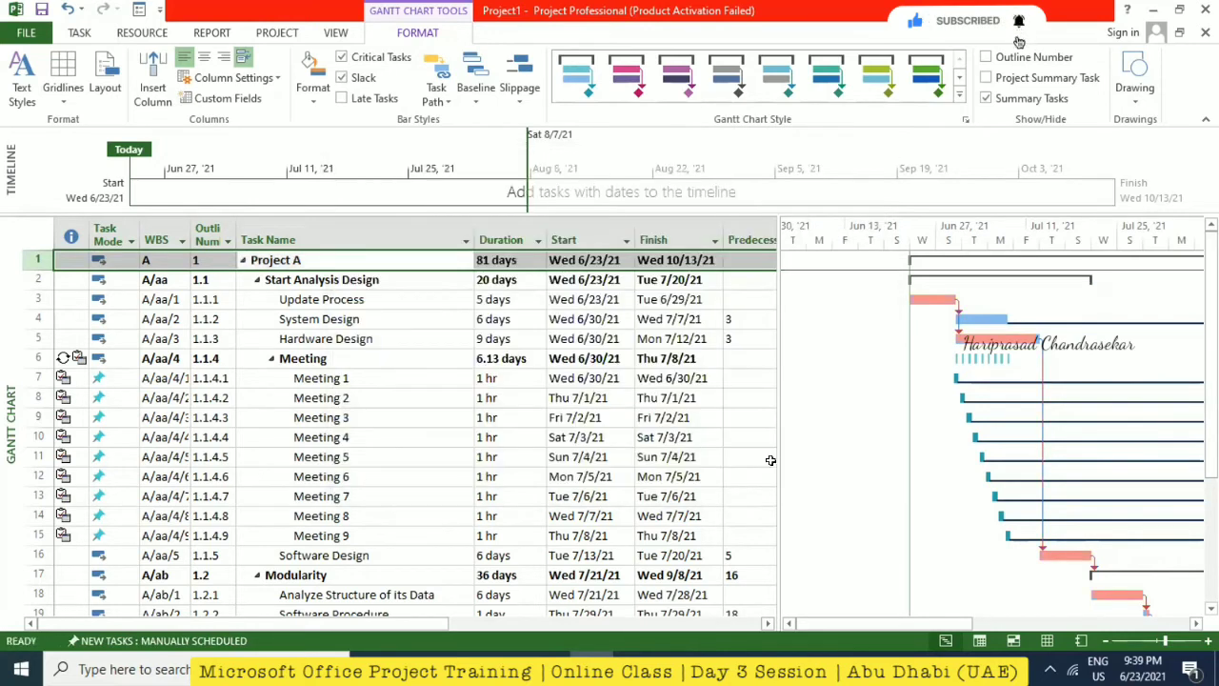
drag(821, 622, 900, 594)
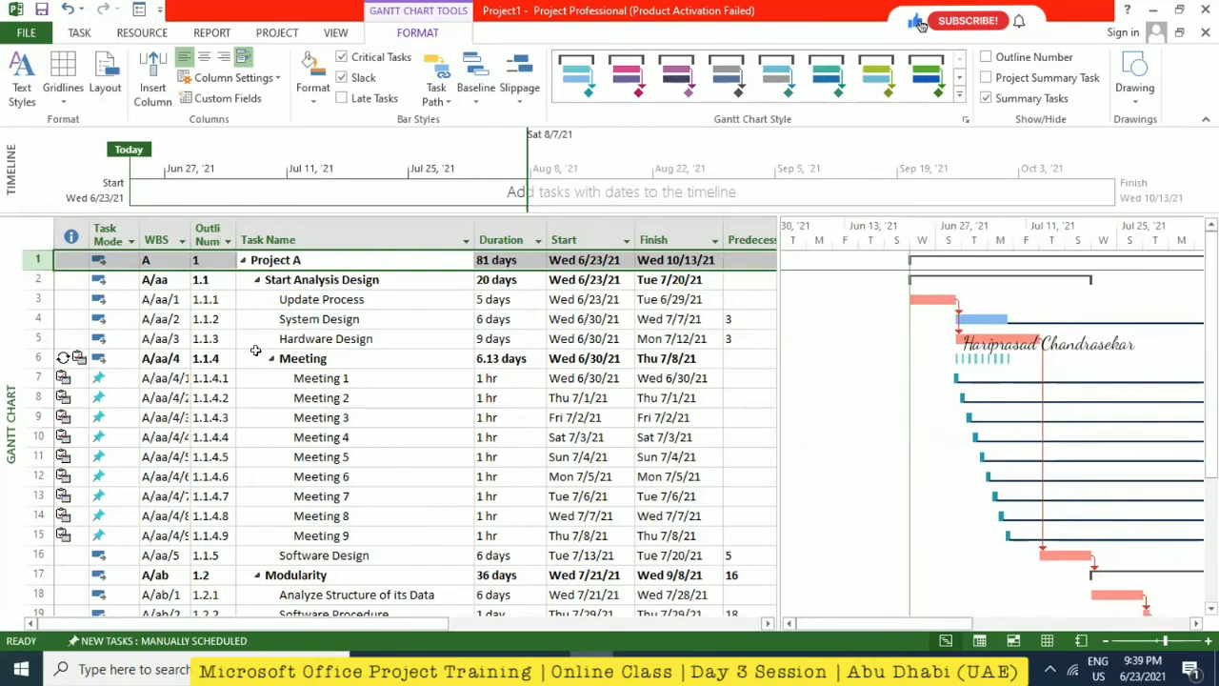
- Save the schedule as IT Project in the MS Project Files folder, with Project as the file type
click(80, 34)
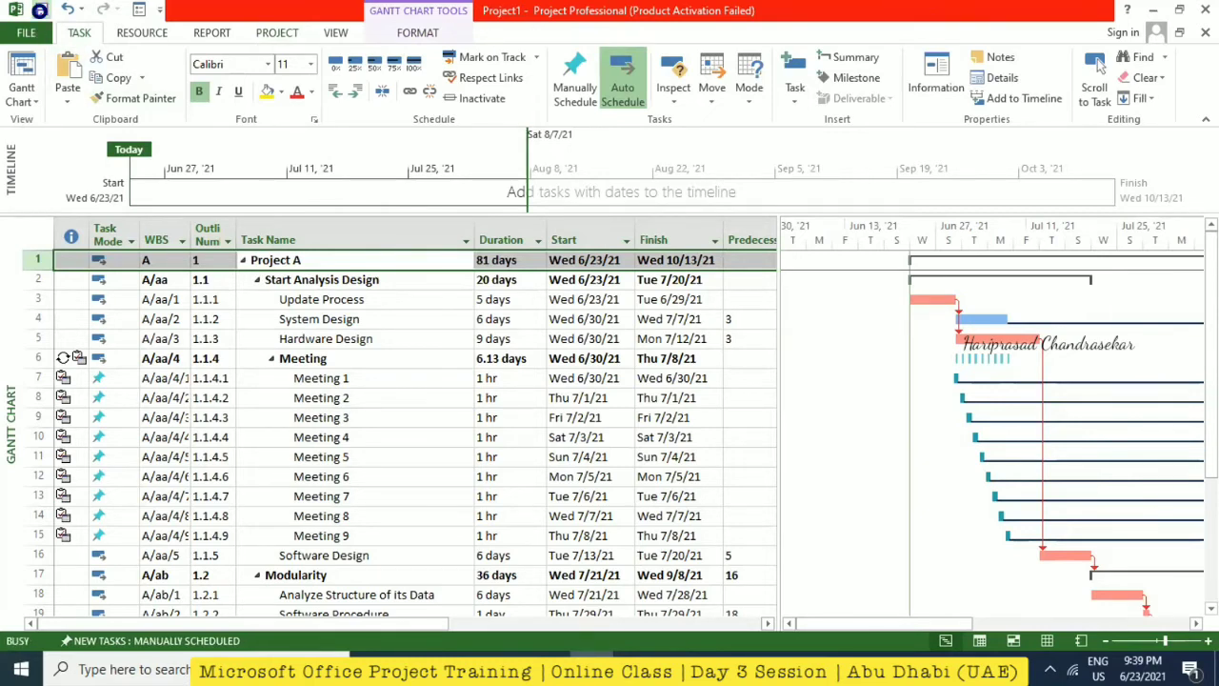
click(29, 33)
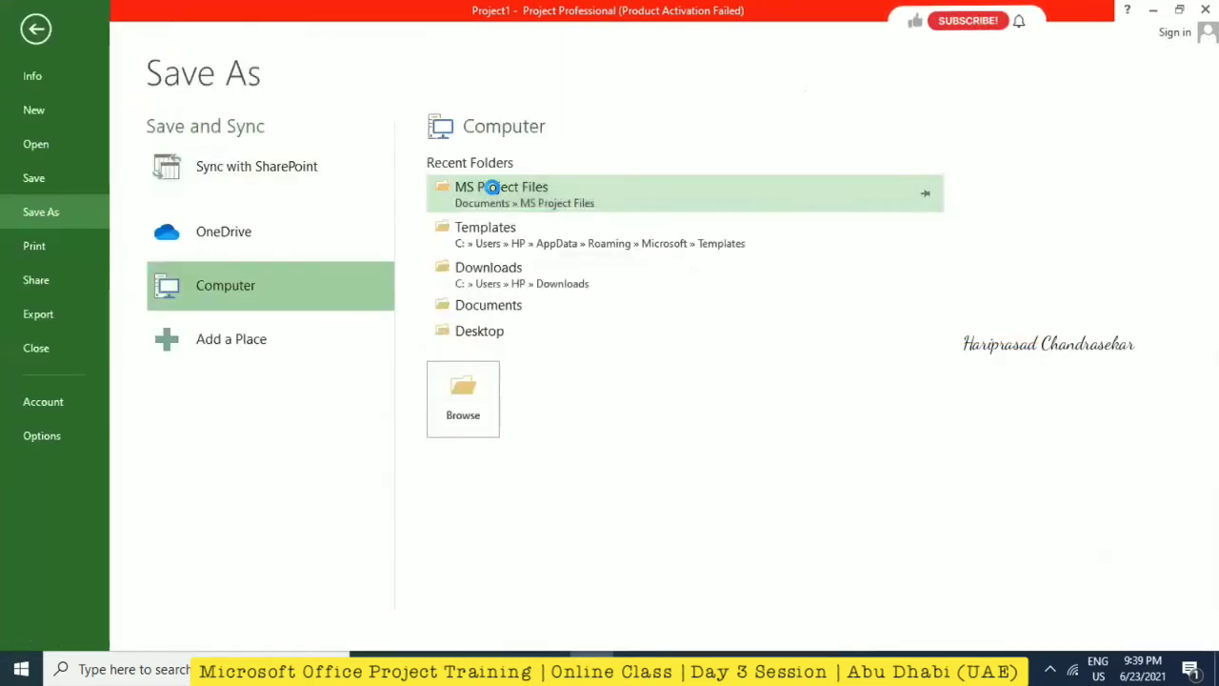
click(492, 189)
click(493, 188)
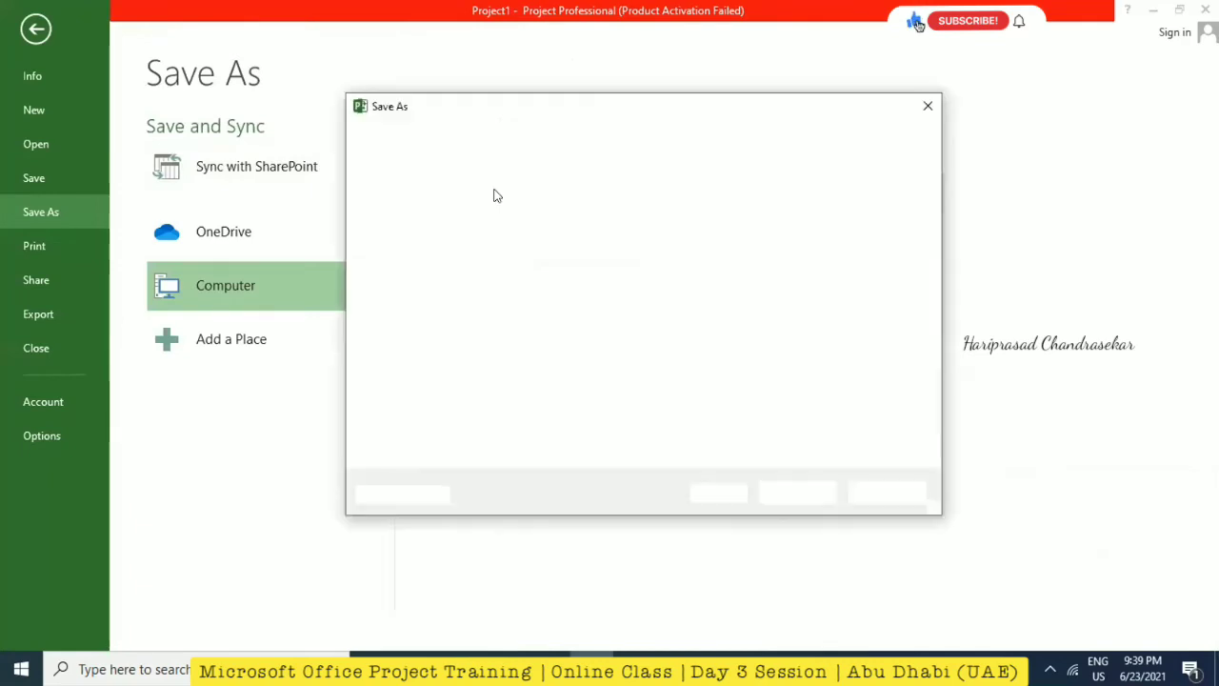
text(I)
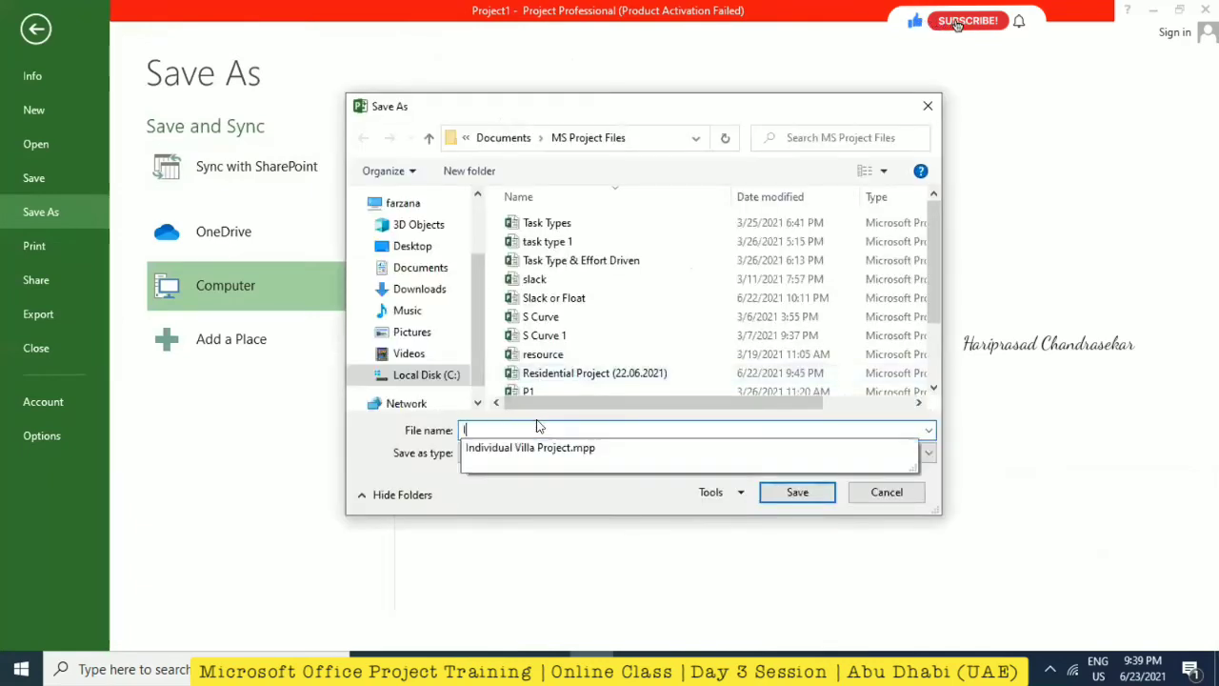
text(T Project)
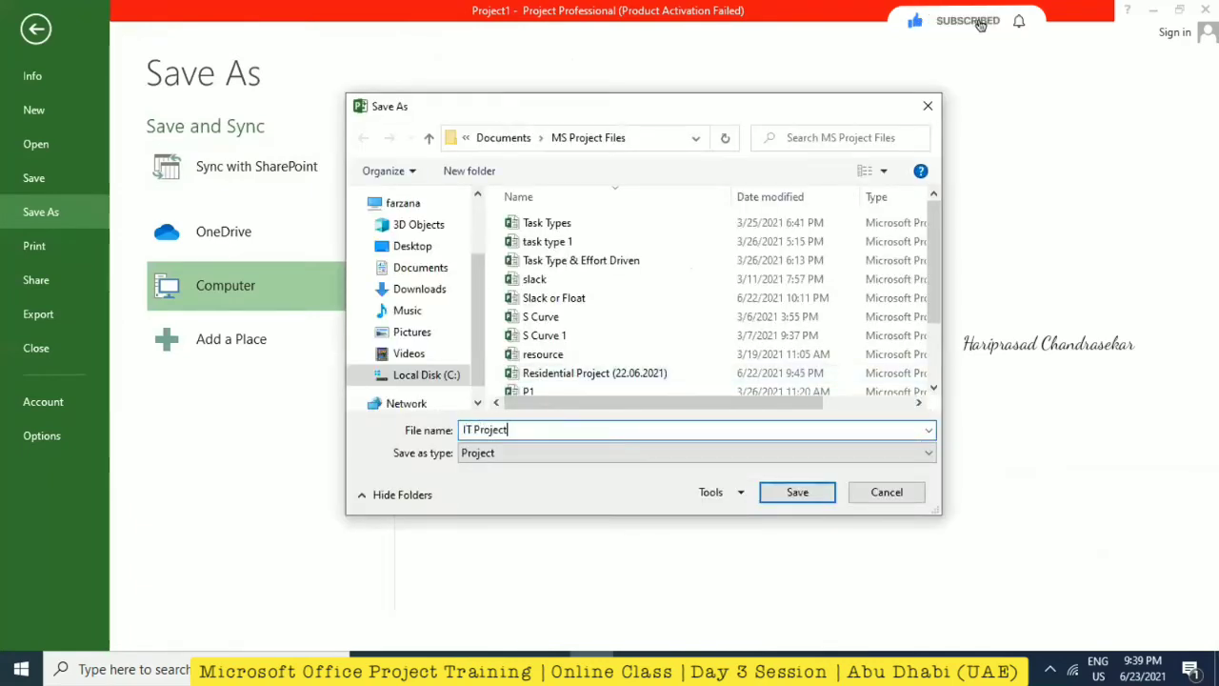
click(687, 455)
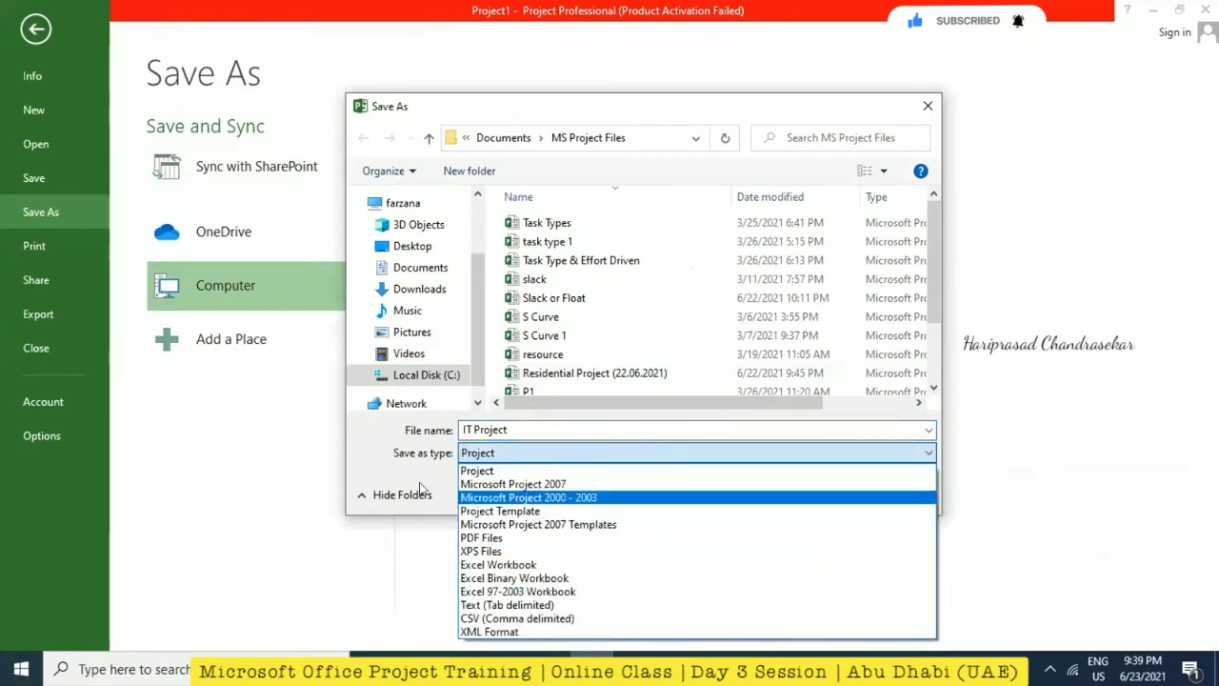
click(379, 479)
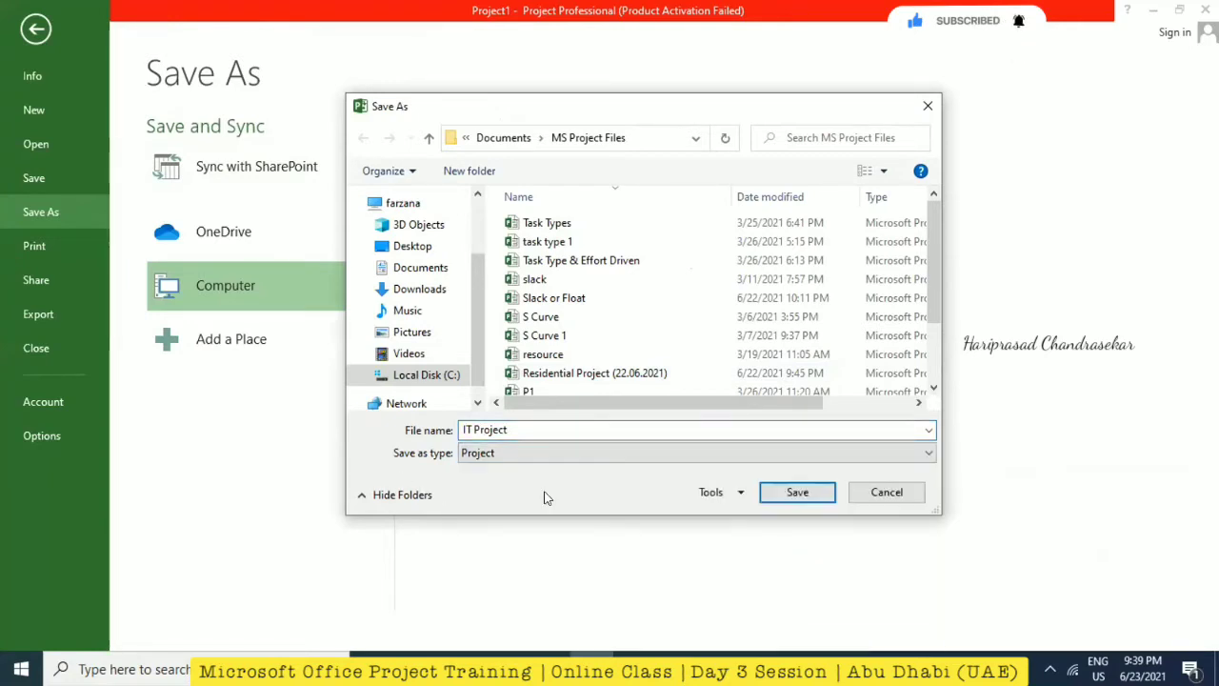
click(796, 492)
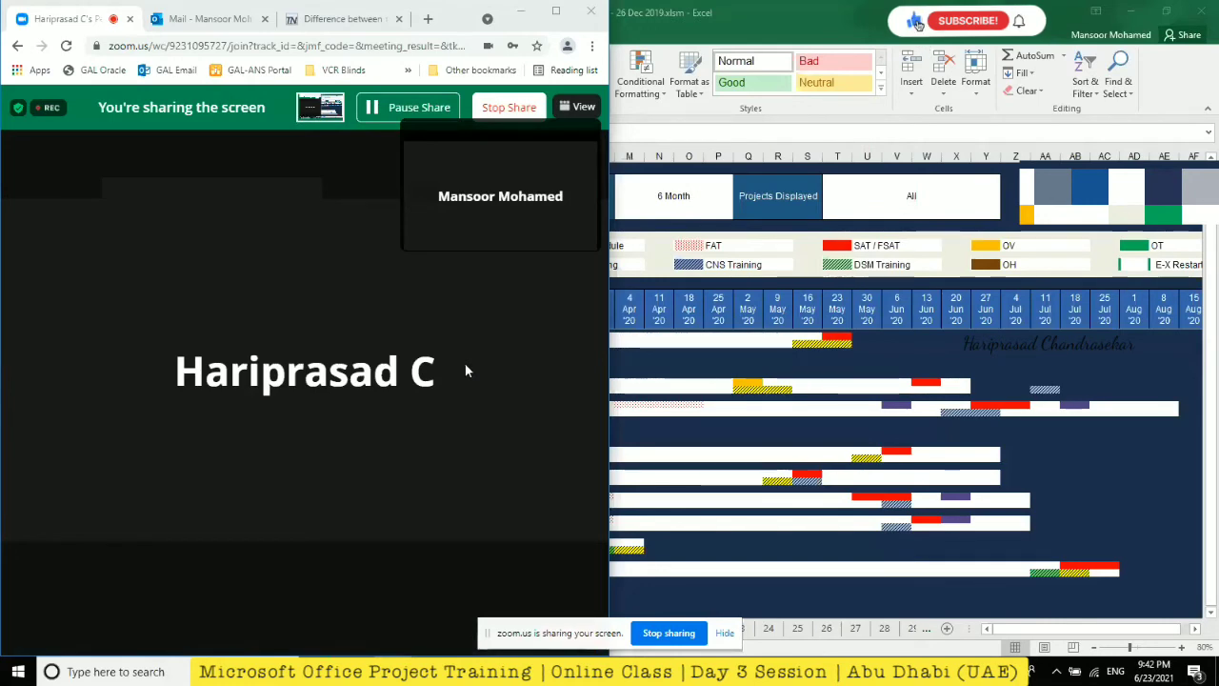
- Bring up the 2019 Project Portfolio workbook in Excel and look through the milestone and task list on the Portfolio sheet
click(520, 11)
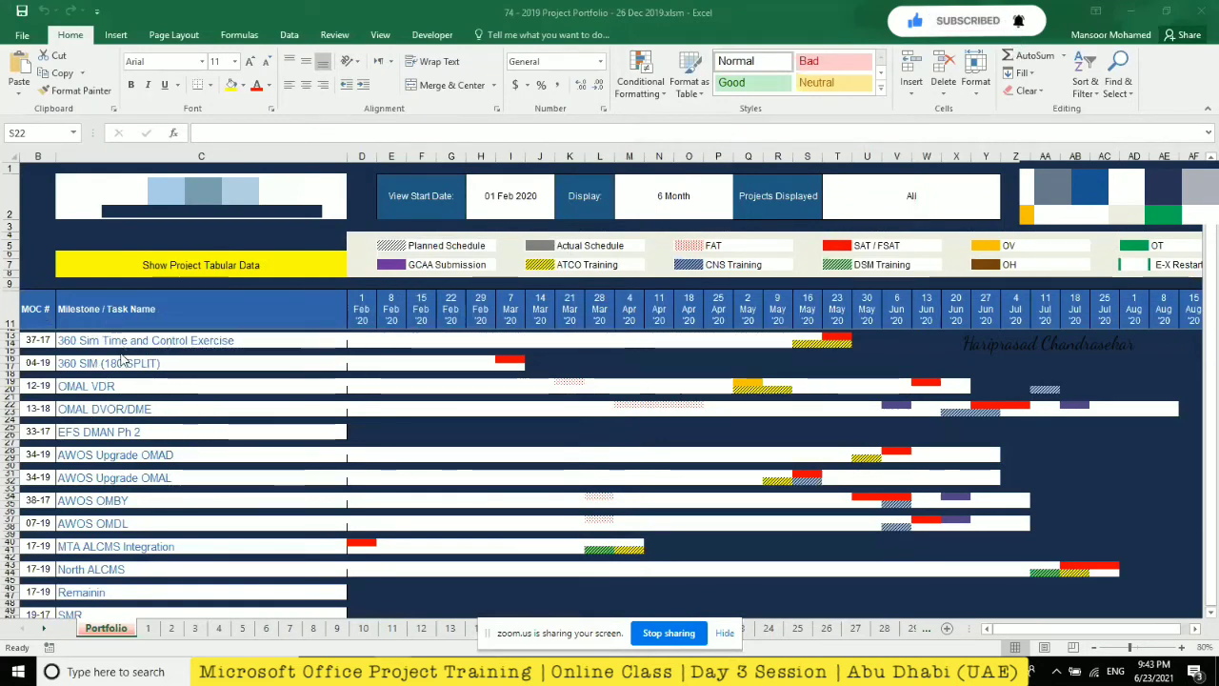
scroll(198, 395, down, 3)
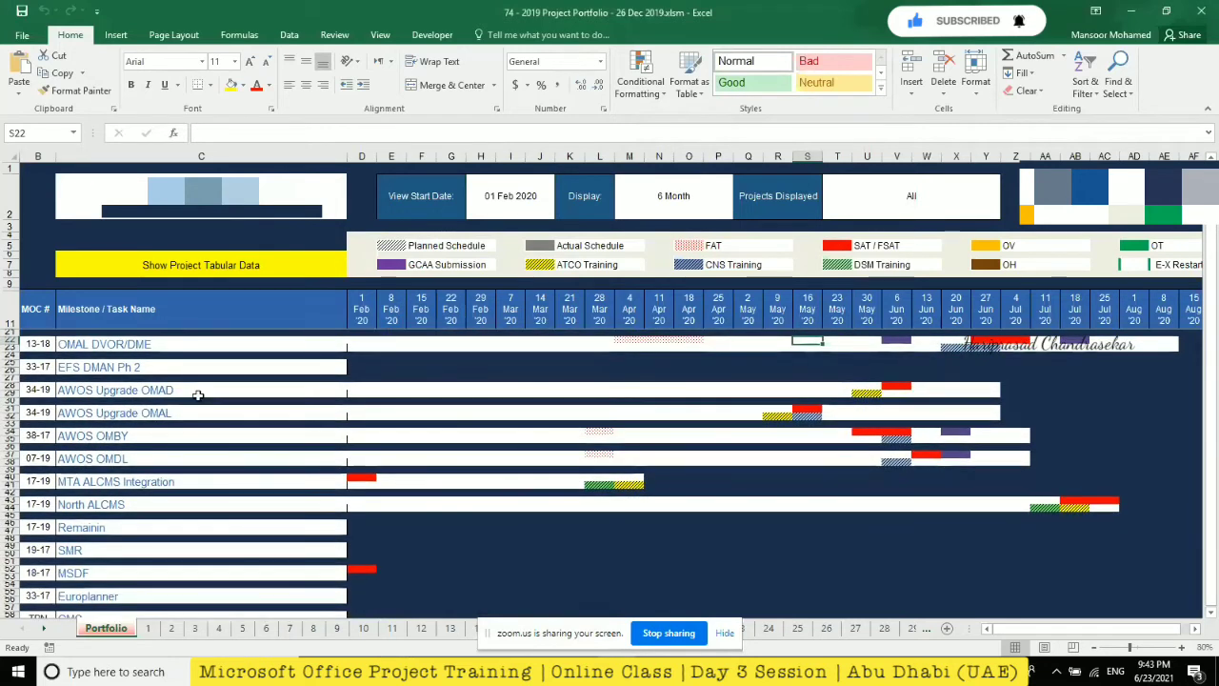
scroll(198, 395, down, 17)
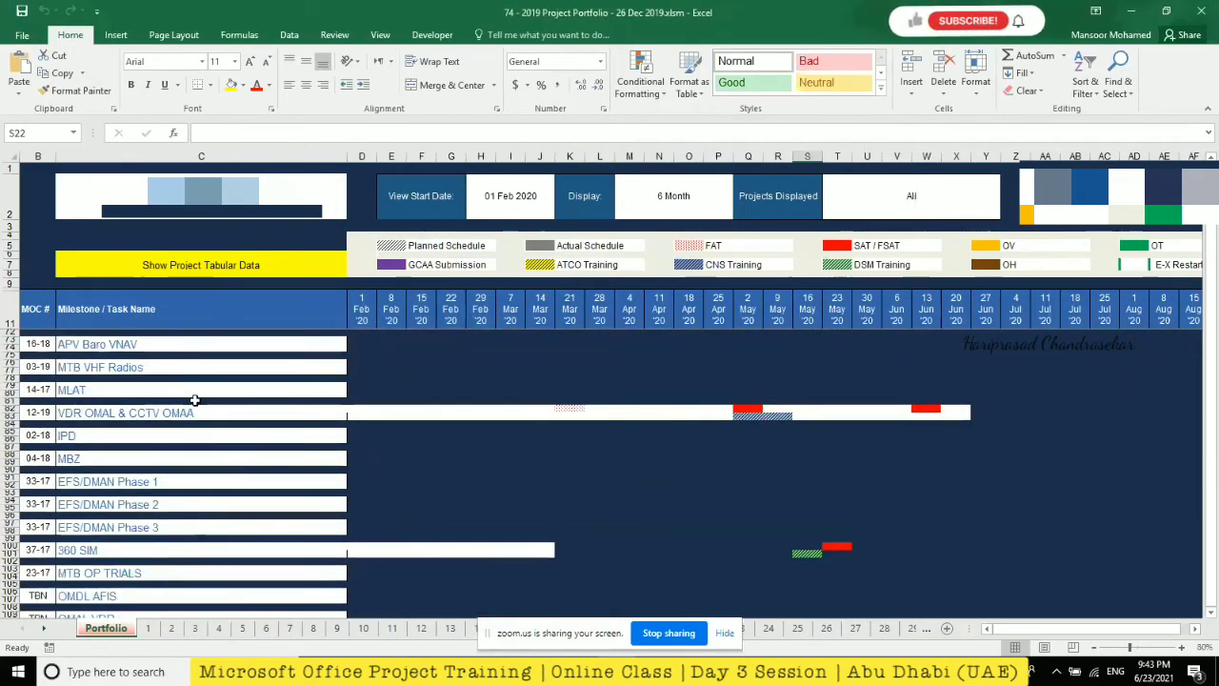
scroll(194, 400, up, 20)
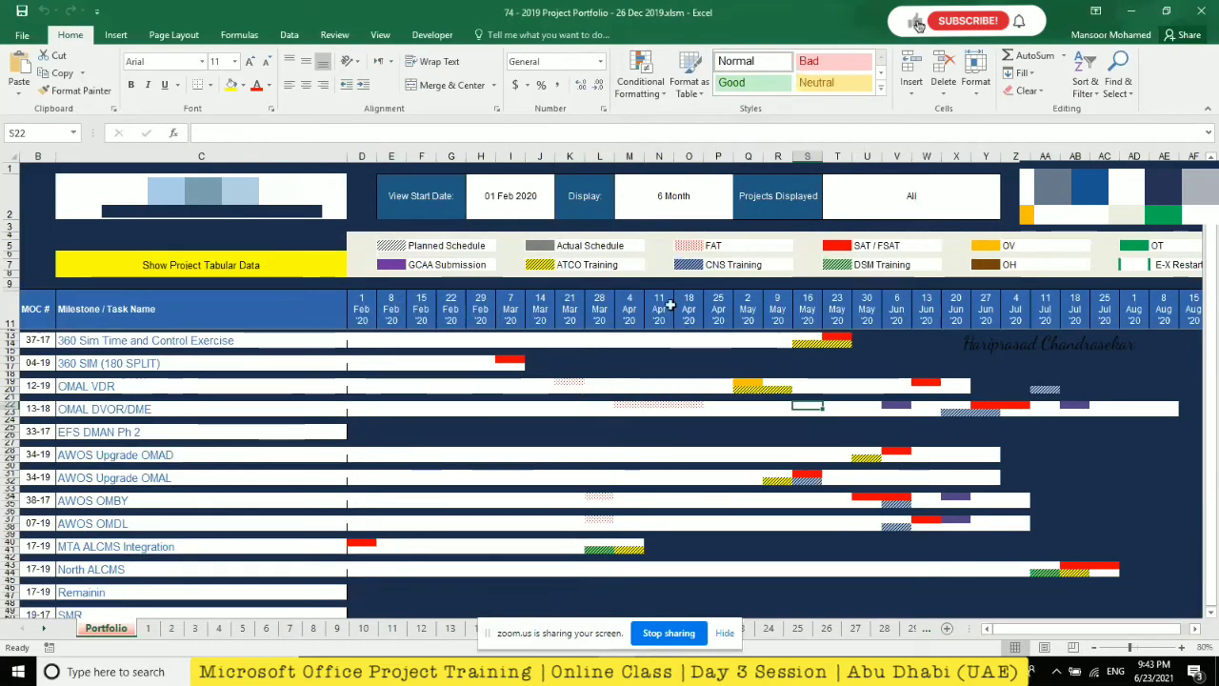
- Examine the colour legend and compare the SAT / FSAT bars across the OMAL DVOR/DME and AWOS projects on the Portfolio chart
drag(364, 238, 1193, 271)
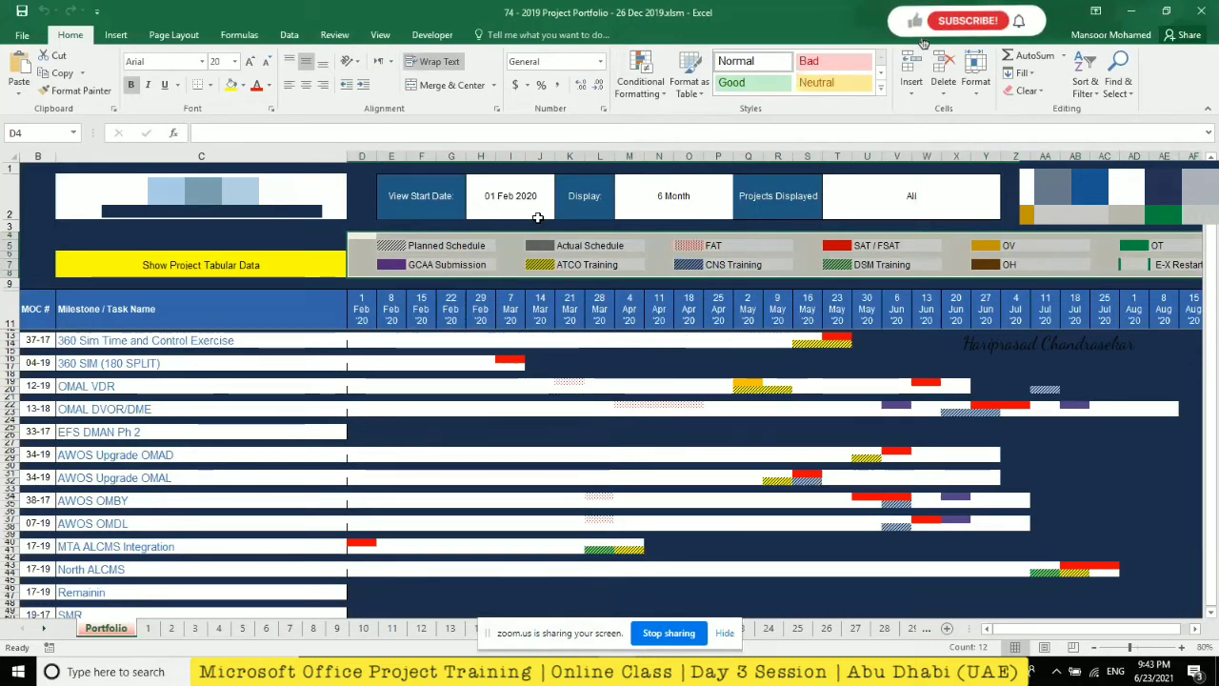
click(896, 405)
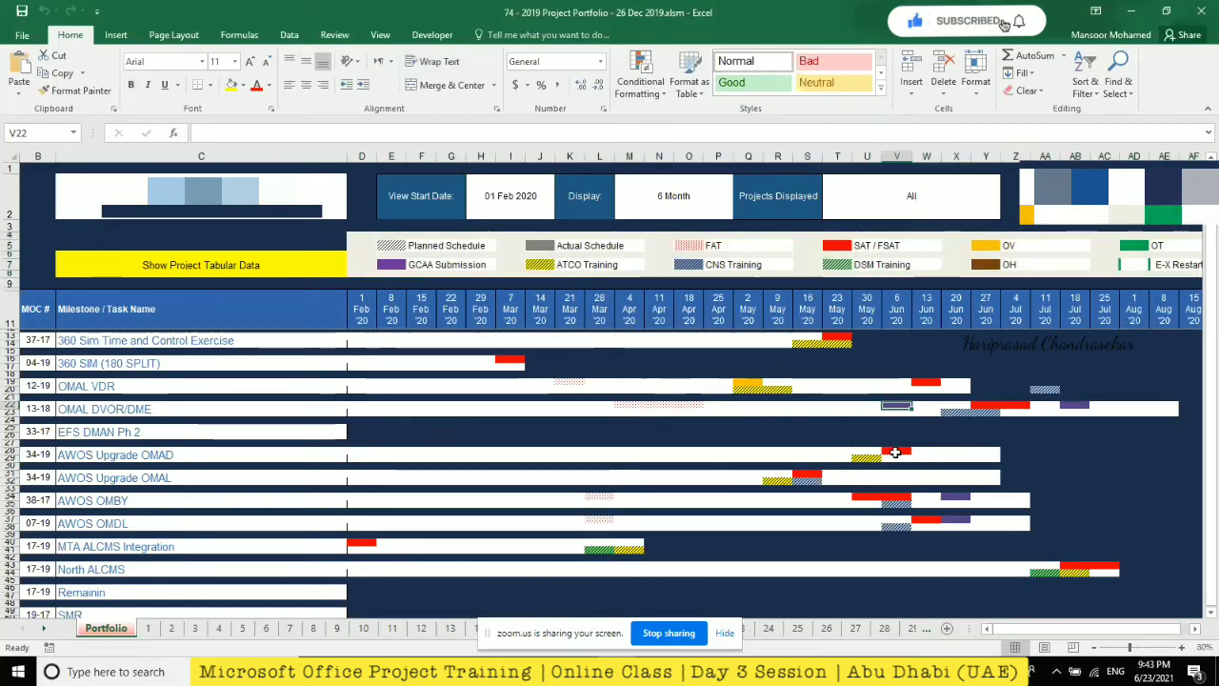
click(897, 452)
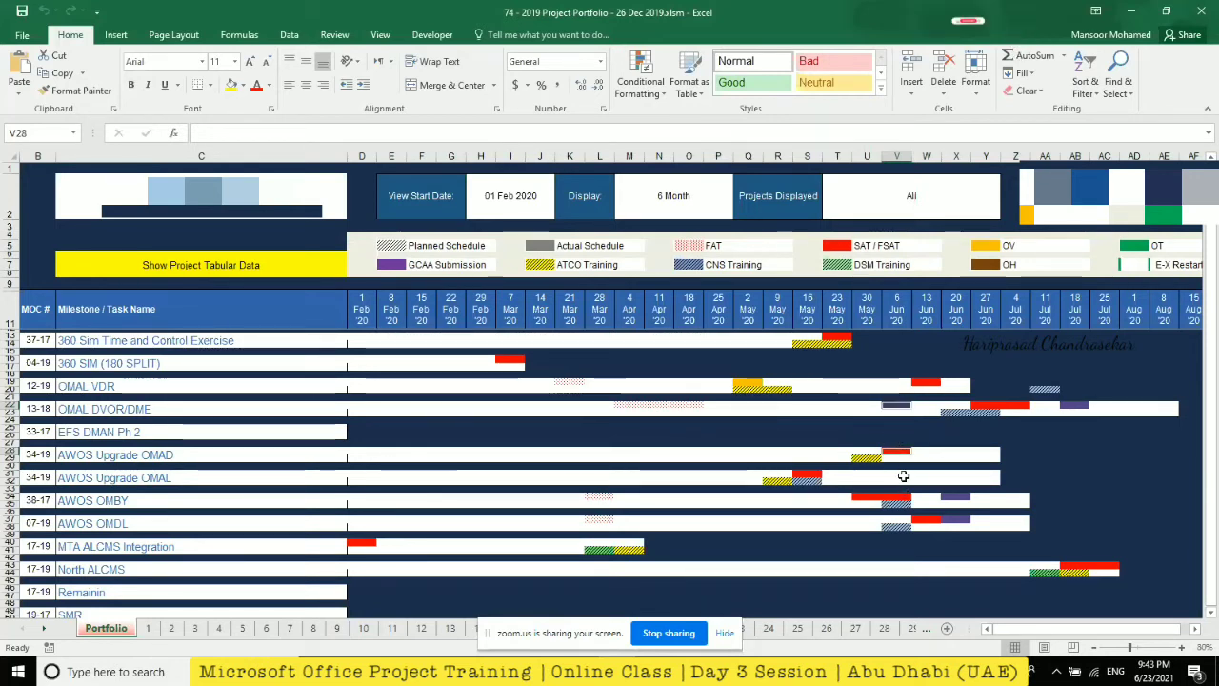
click(811, 476)
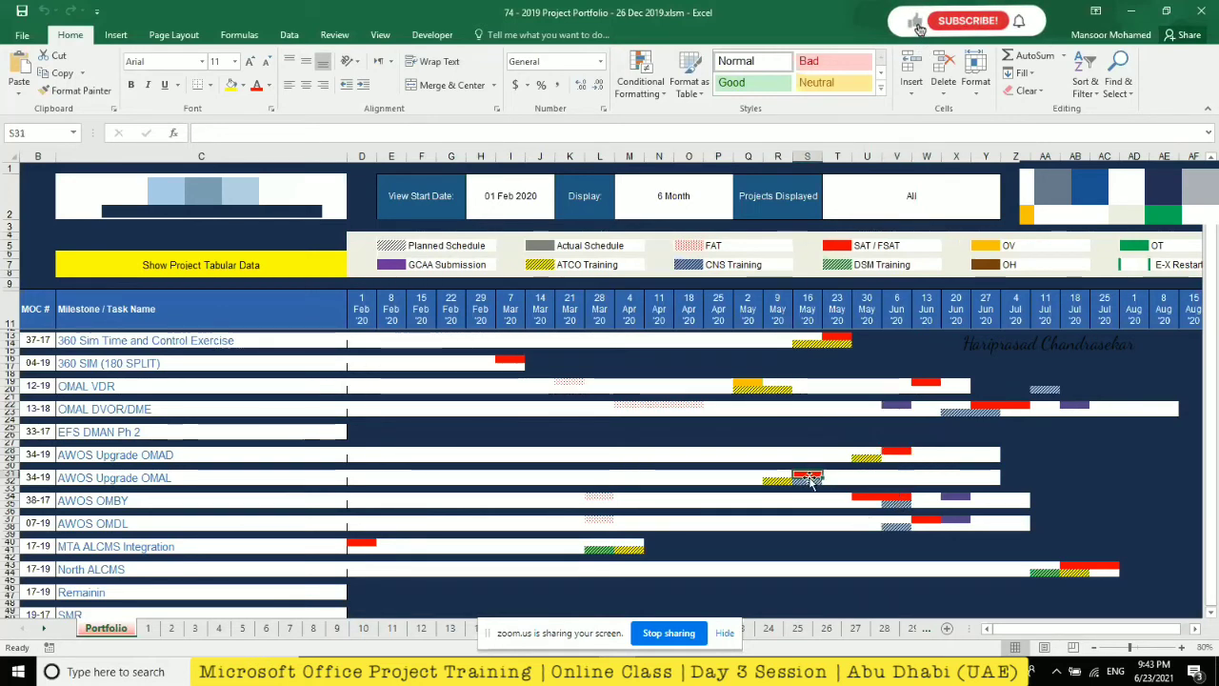
click(859, 498)
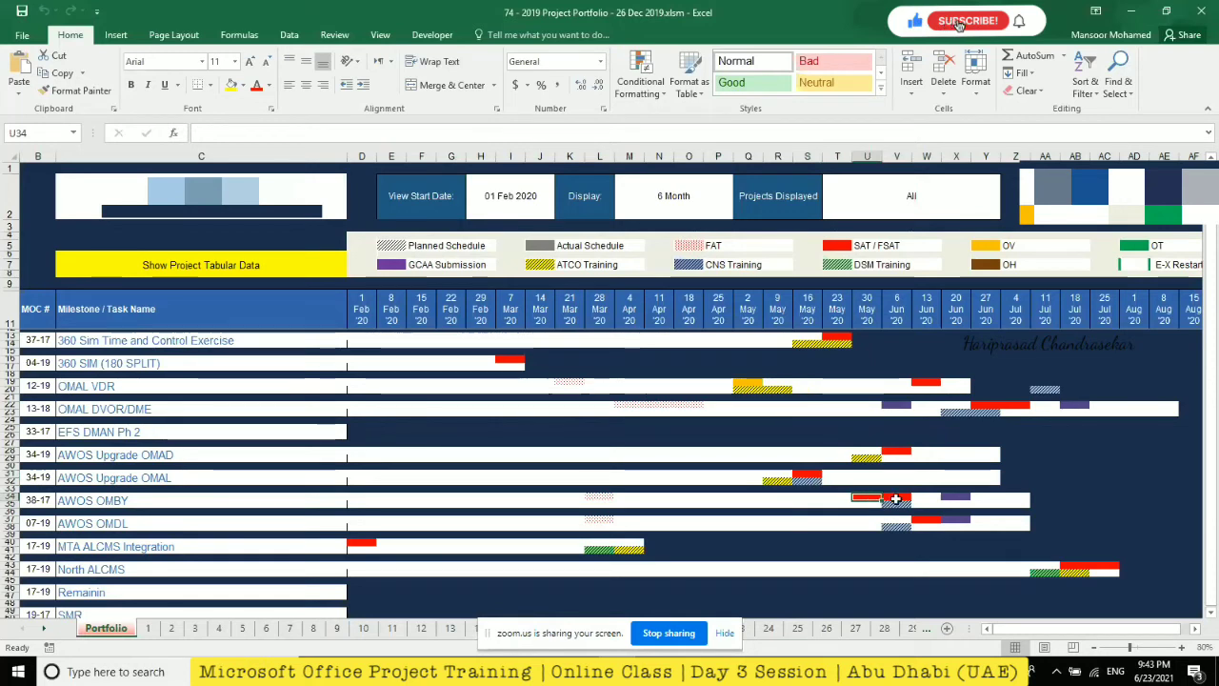
click(923, 519)
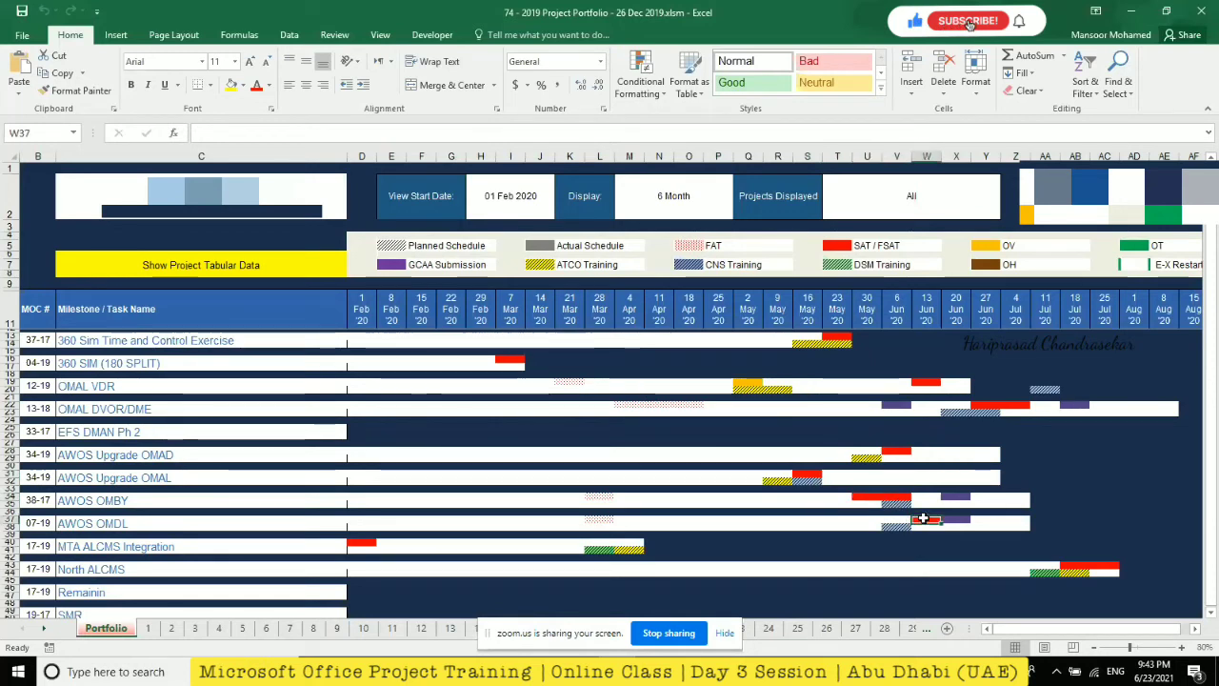
click(806, 474)
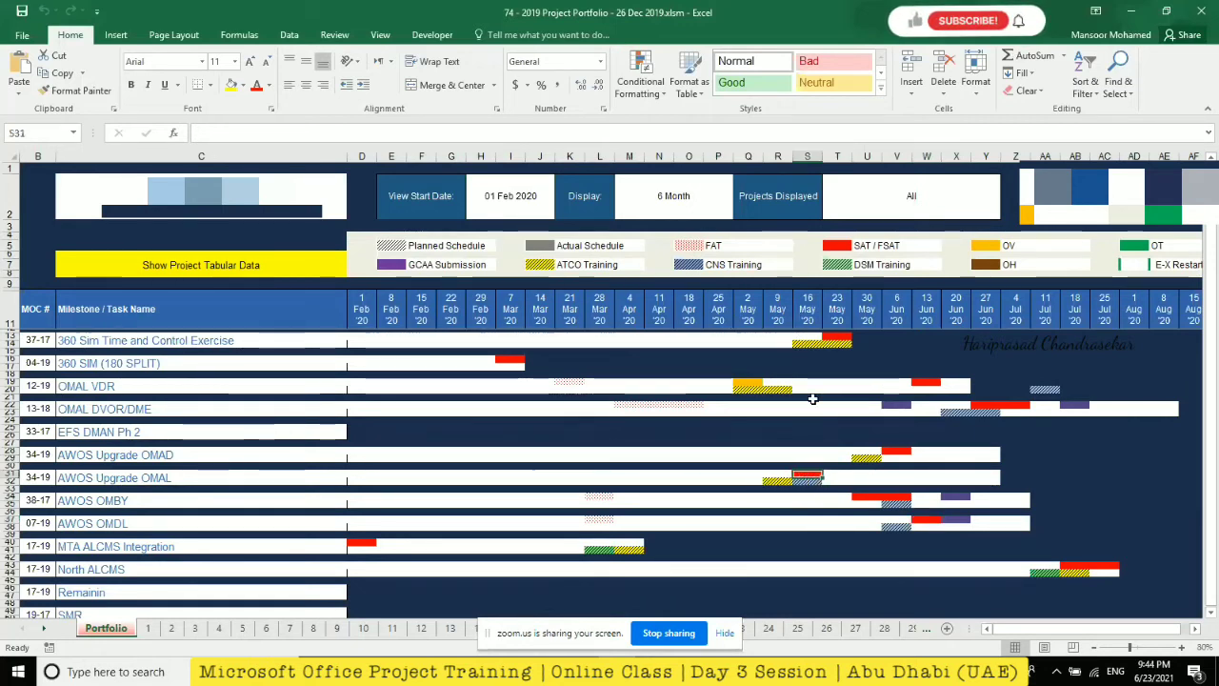
click(938, 522)
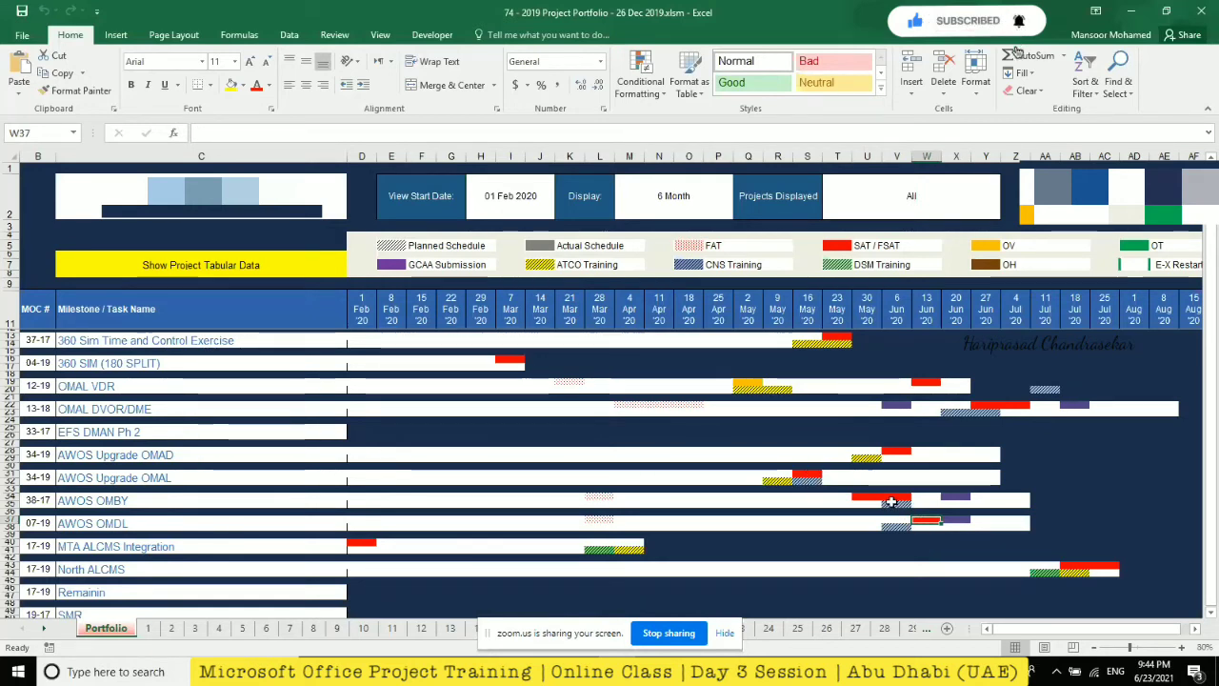
drag(808, 471, 924, 527)
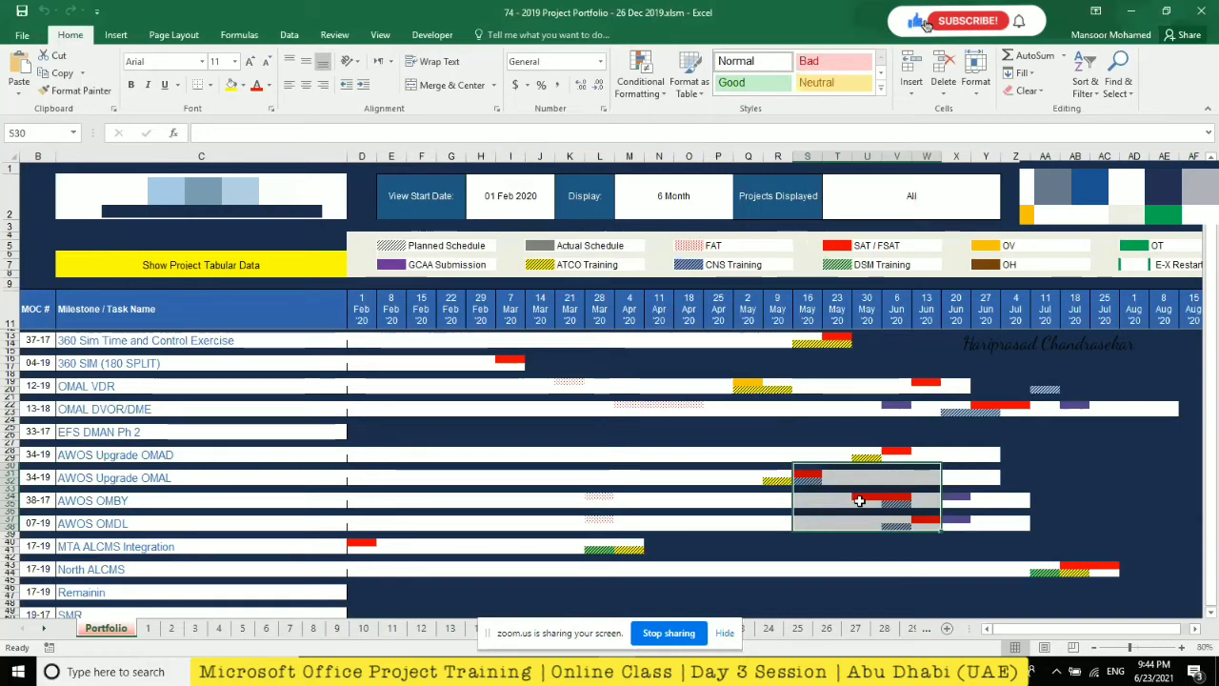
click(602, 476)
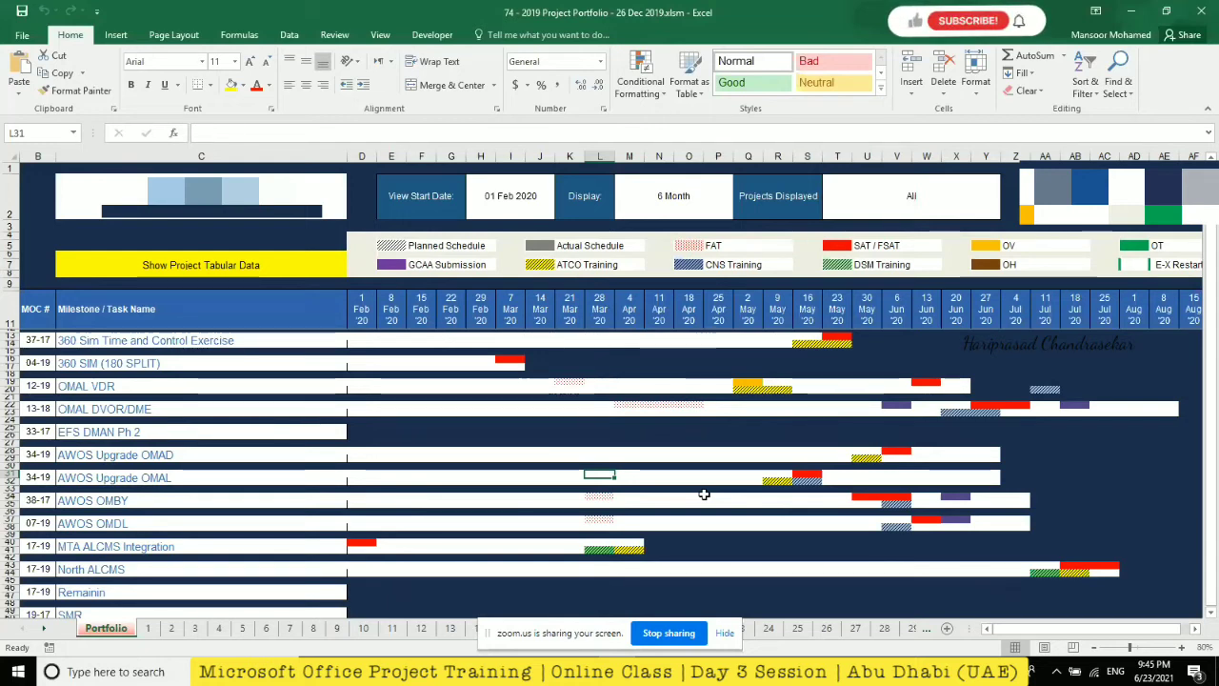
- Open the OMAL DVOR/DME project sheet and look over its task bars and project status
click(105, 412)
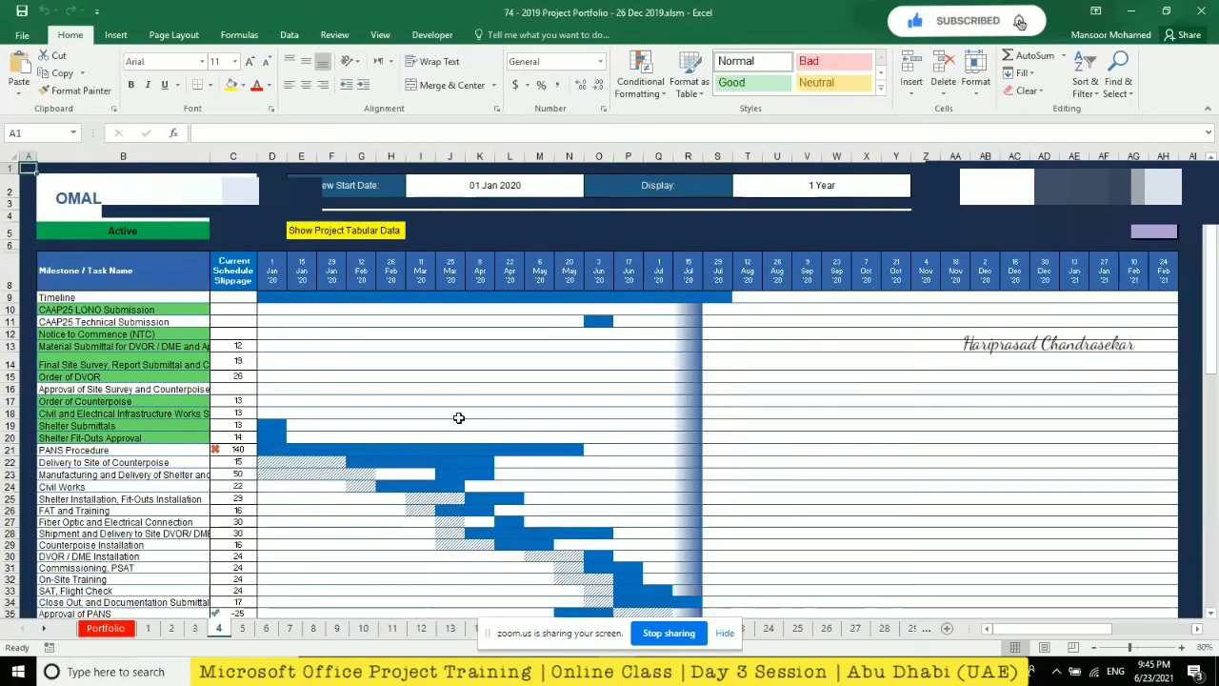
scroll(367, 345, down, 2)
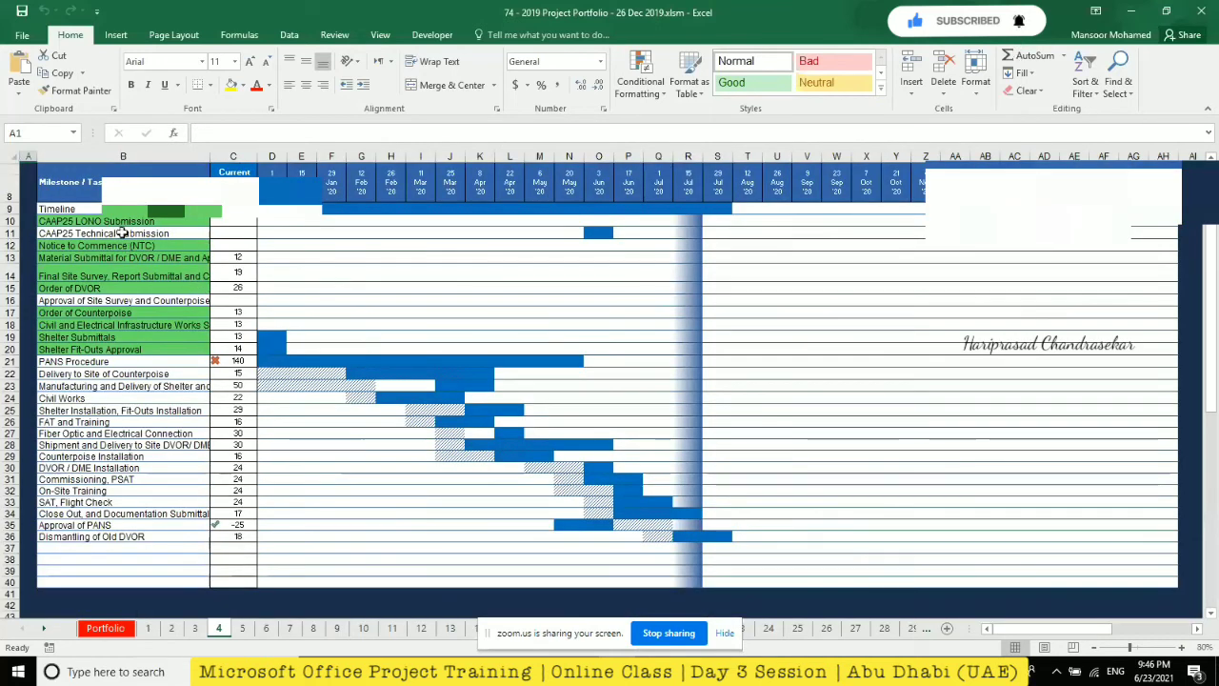
scroll(223, 269, up, 2)
click(193, 236)
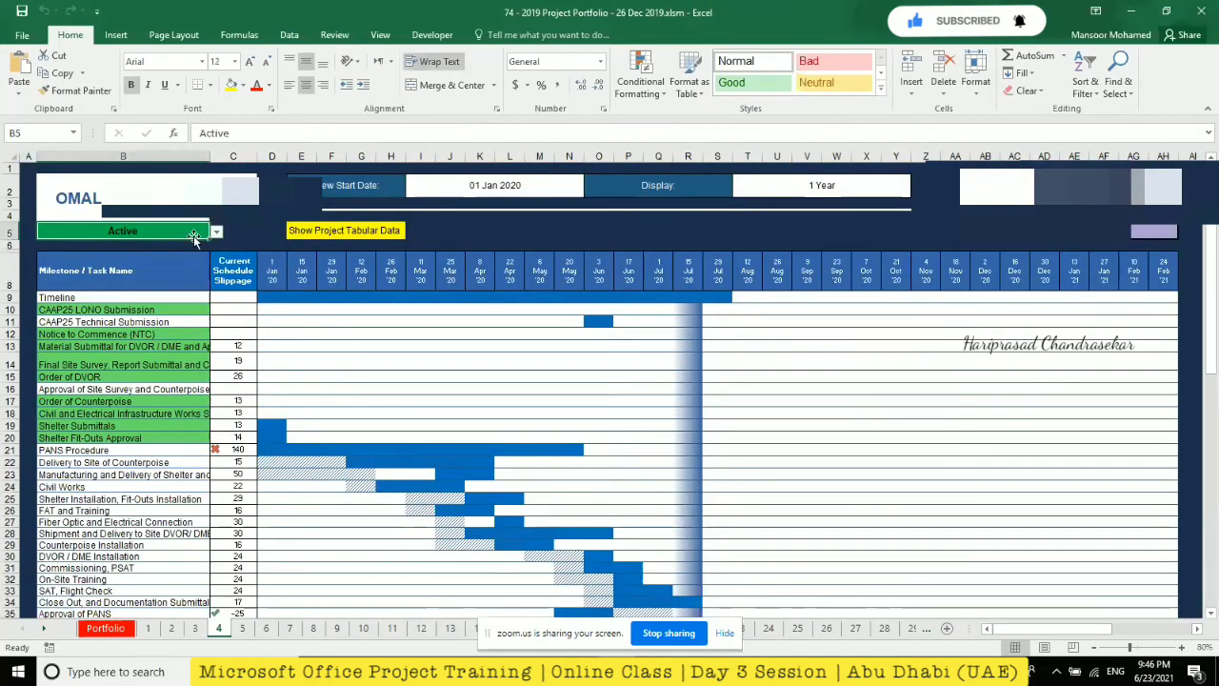
- Go back to the Portfolio sheet and limit the displayed projects to Active
click(106, 628)
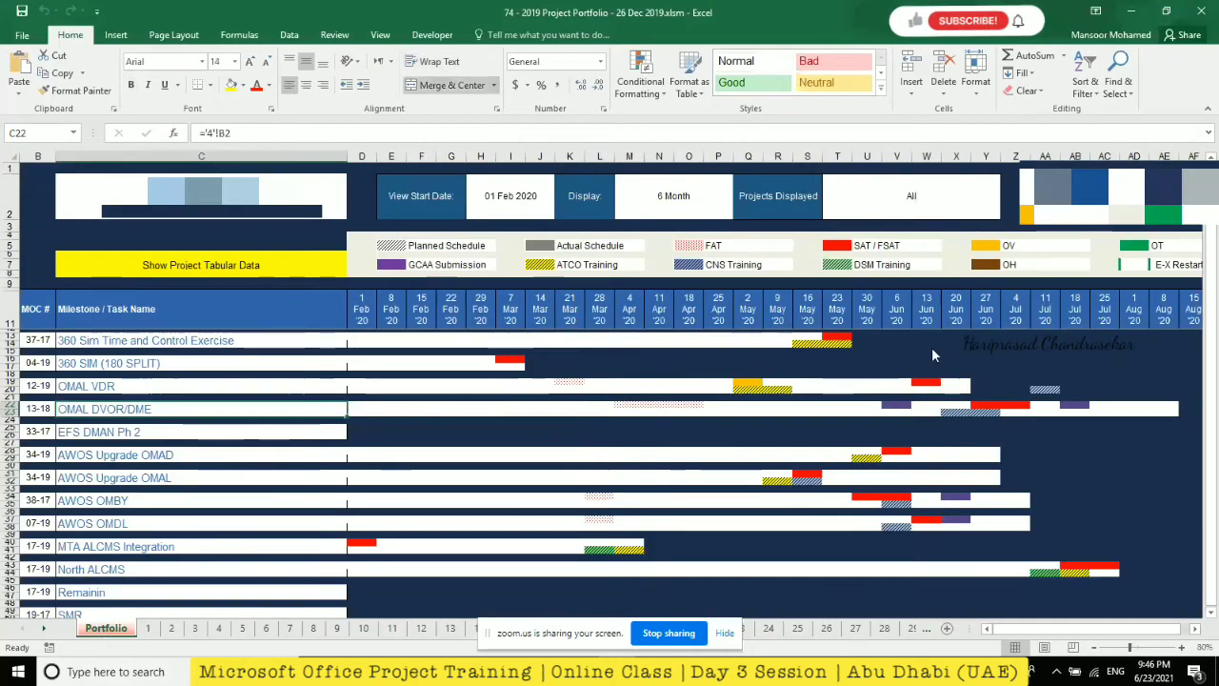
click(1007, 211)
click(929, 234)
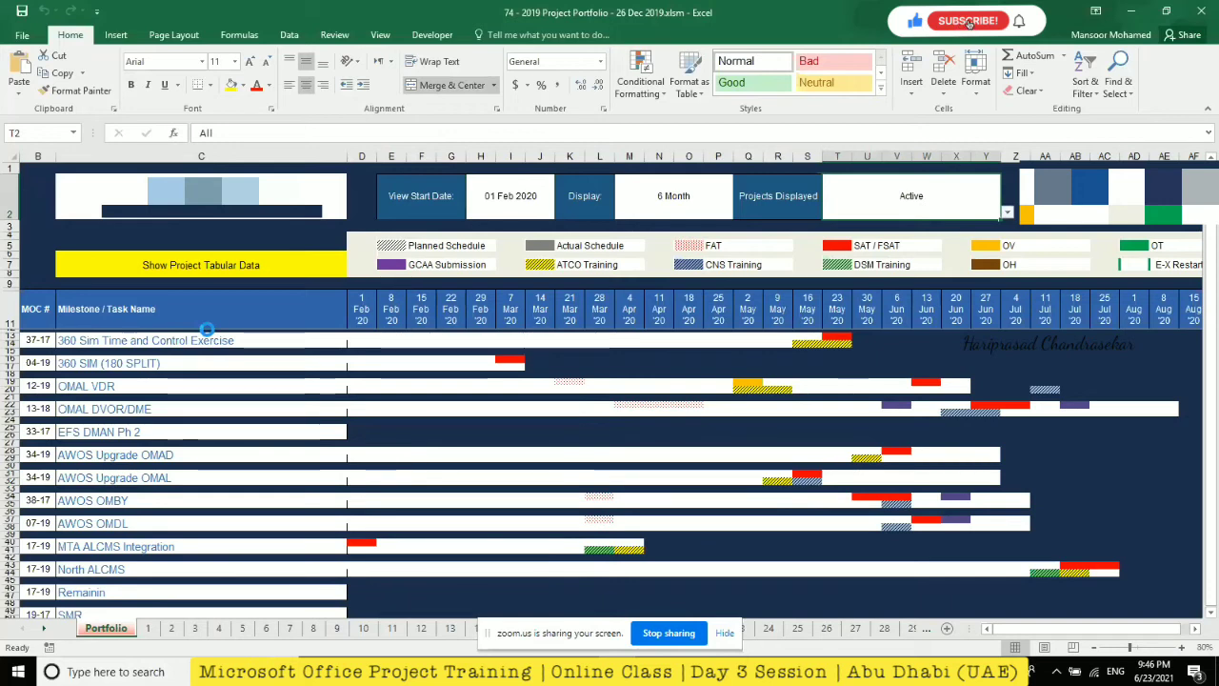
click(1016, 200)
click(1028, 213)
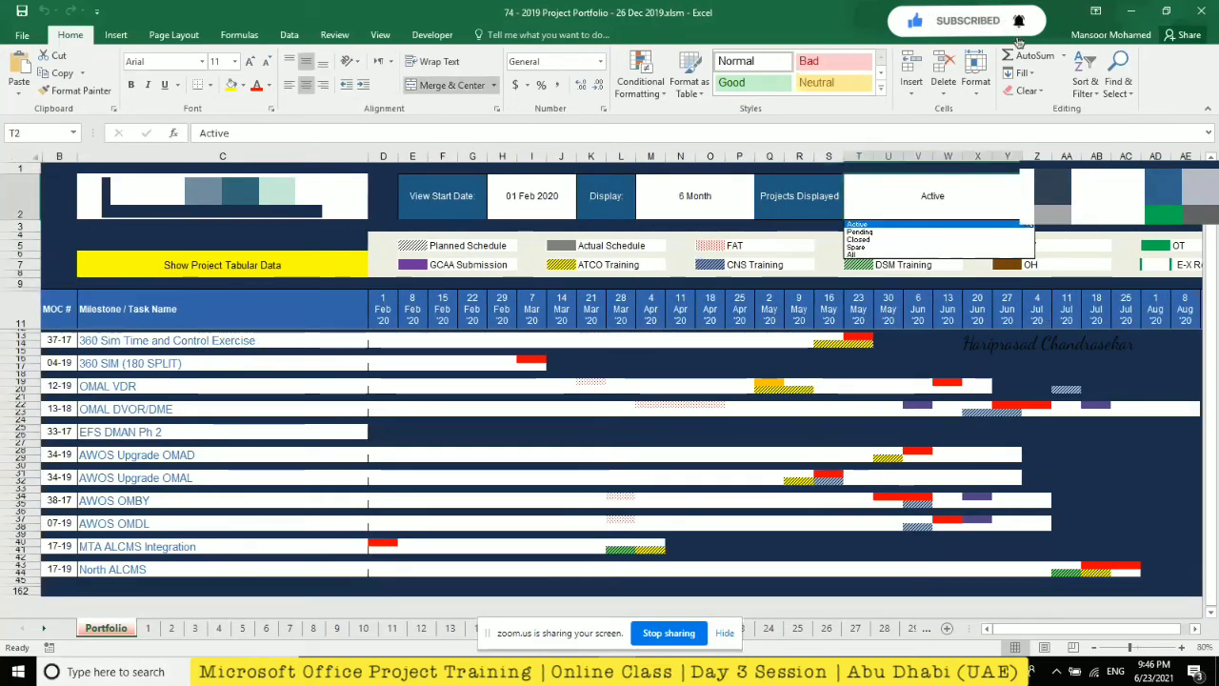
click(947, 224)
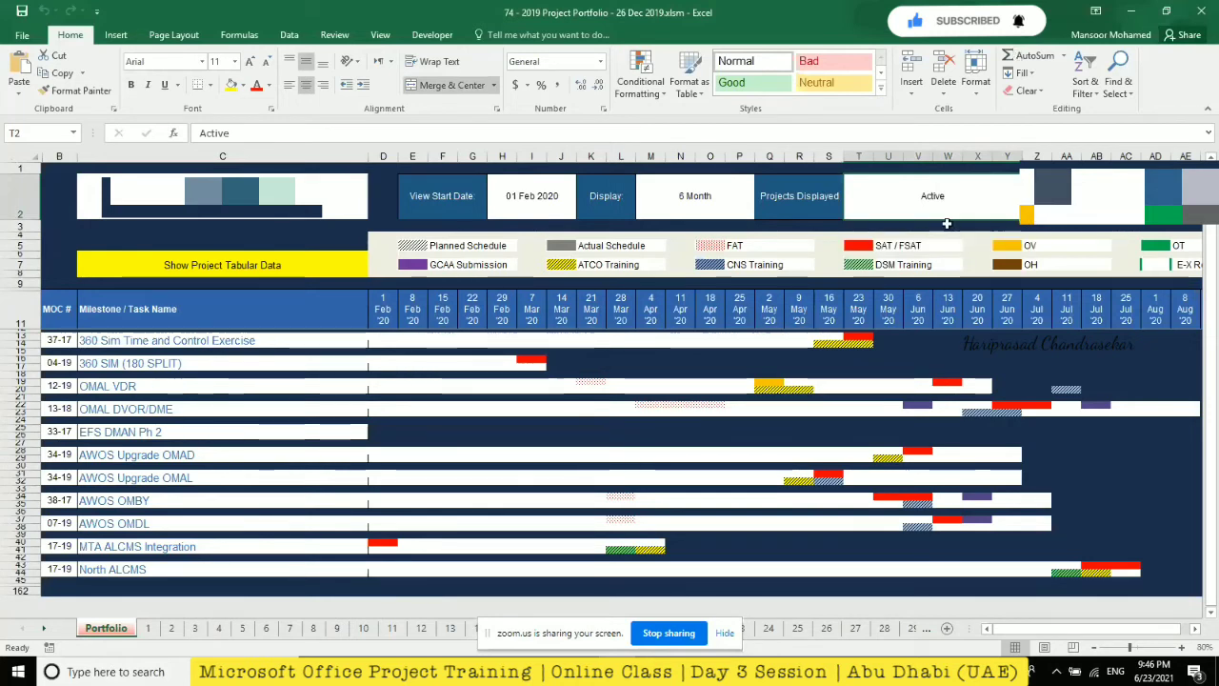
- Open the OMAL DVOR/DME project sheet from the portfolio and show its tabular data
click(133, 416)
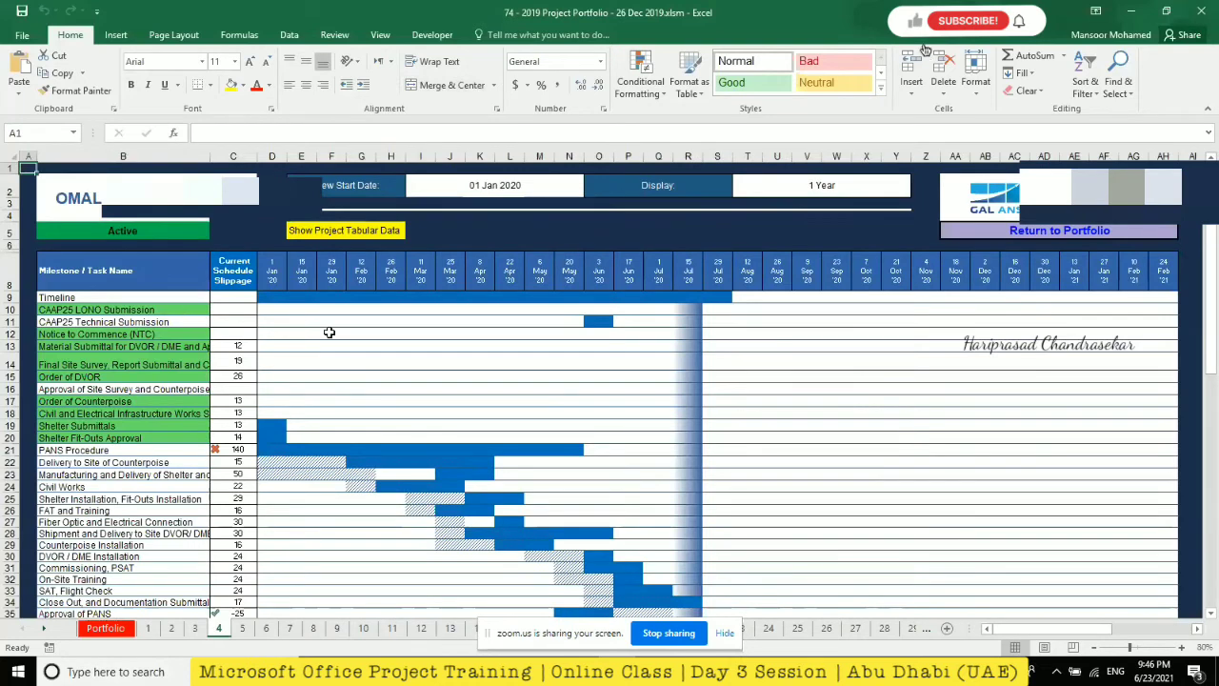
scroll(329, 332, down, 1)
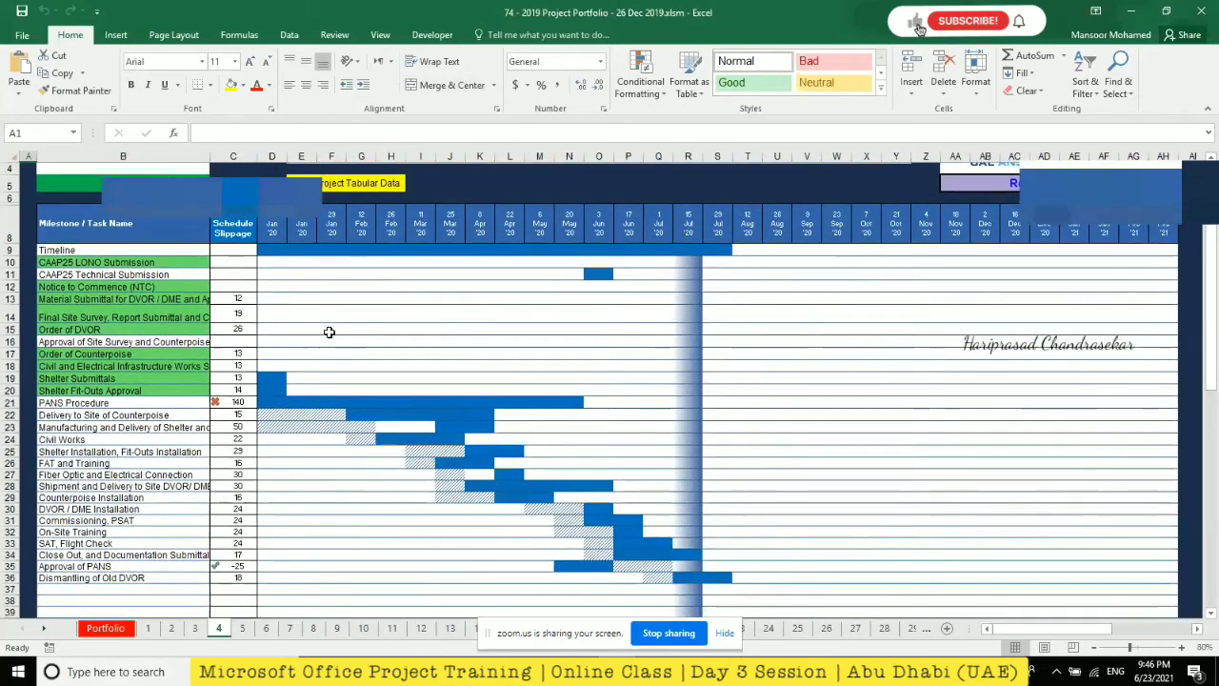
click(359, 184)
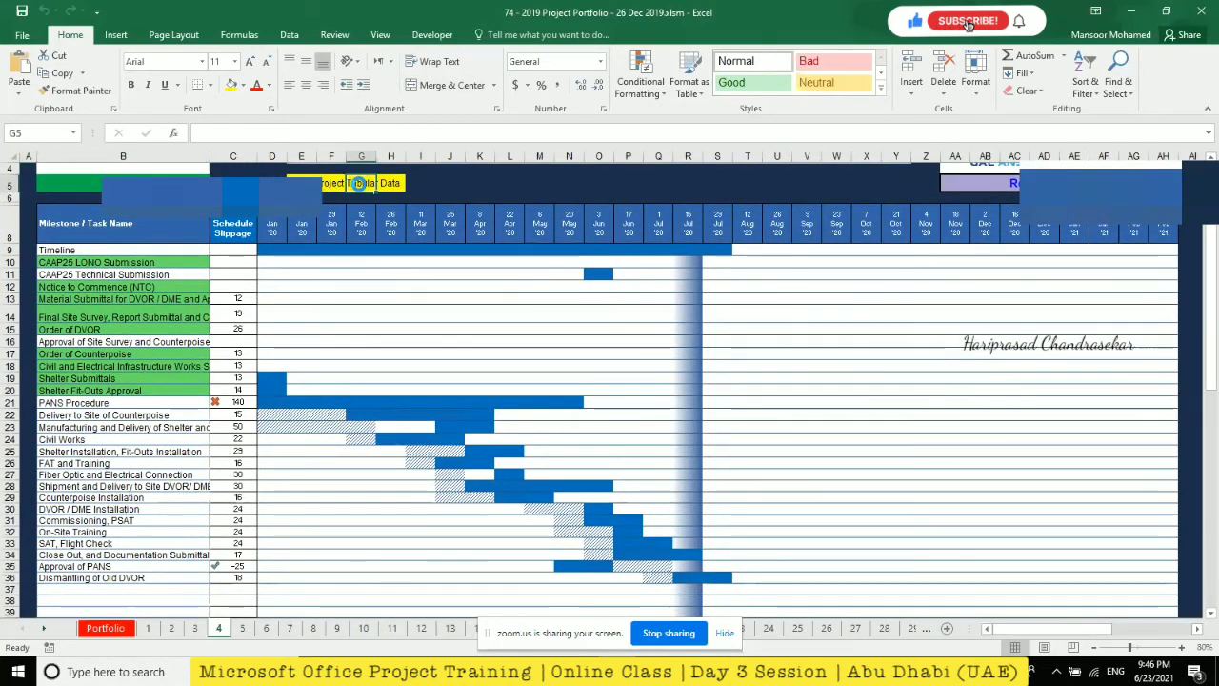
scroll(791, 401, down, 2)
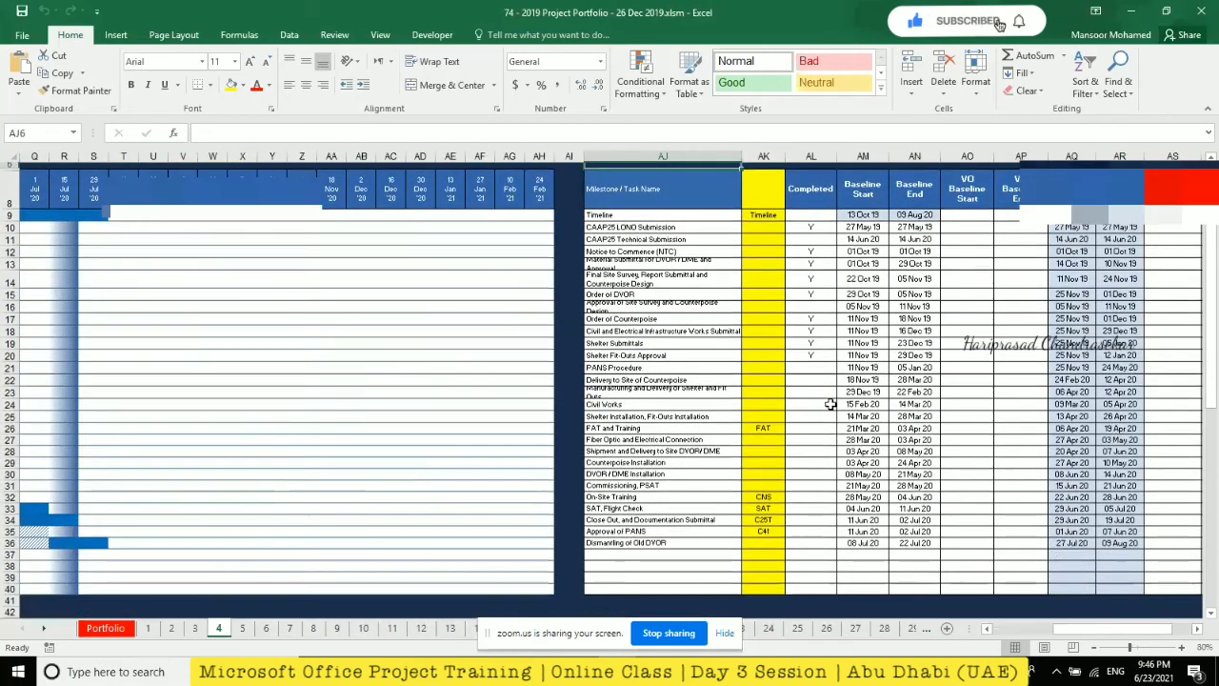
scroll(831, 404, down, 1)
- Review the baseline and current schedule dates of the tasks, including the Timeline row's code, start and end
drag(865, 199, 916, 537)
drag(1072, 186, 1132, 538)
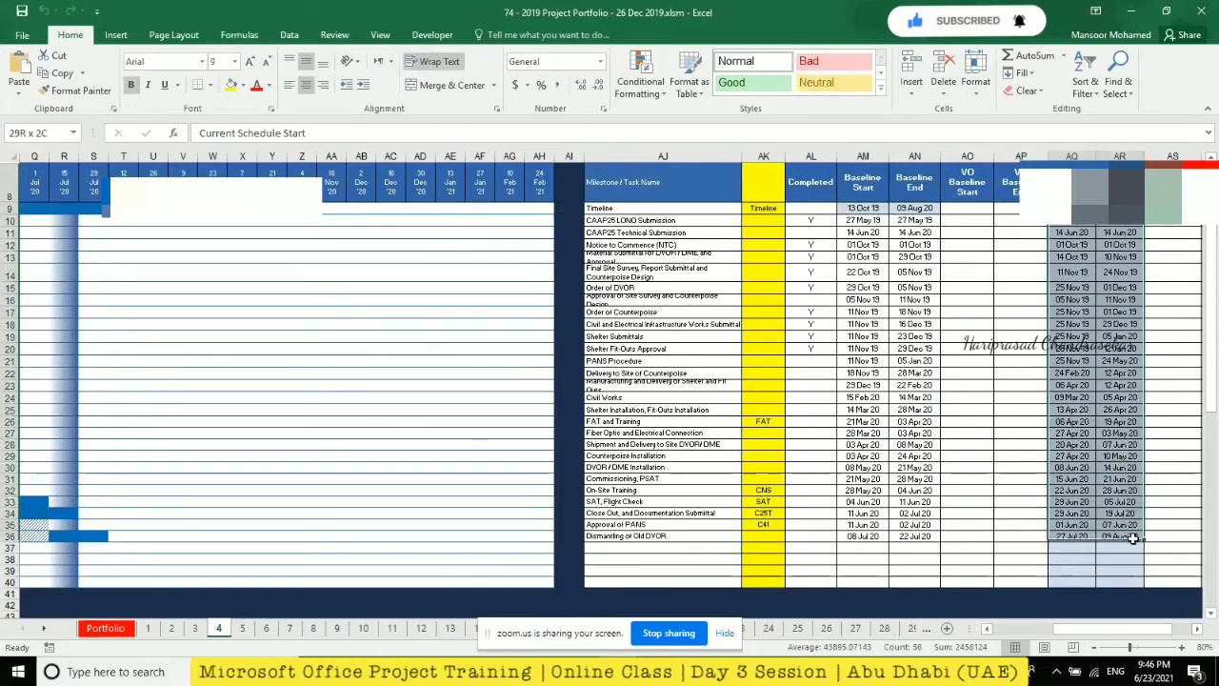
click(1012, 374)
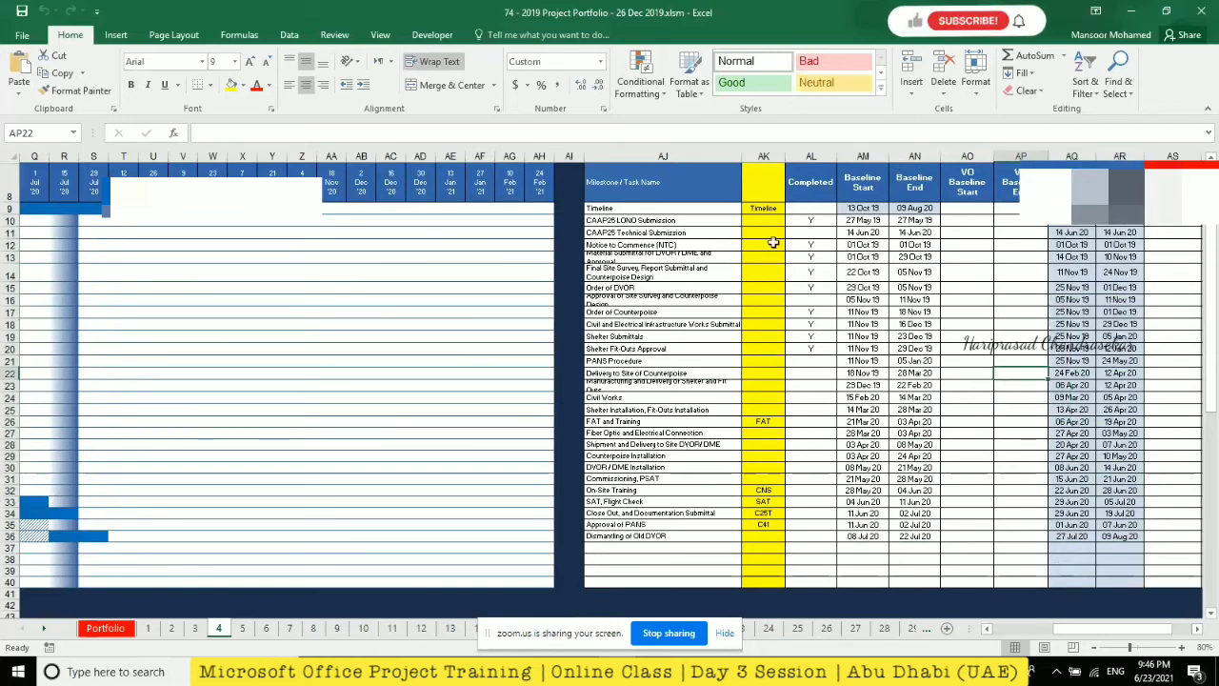
click(730, 266)
click(764, 213)
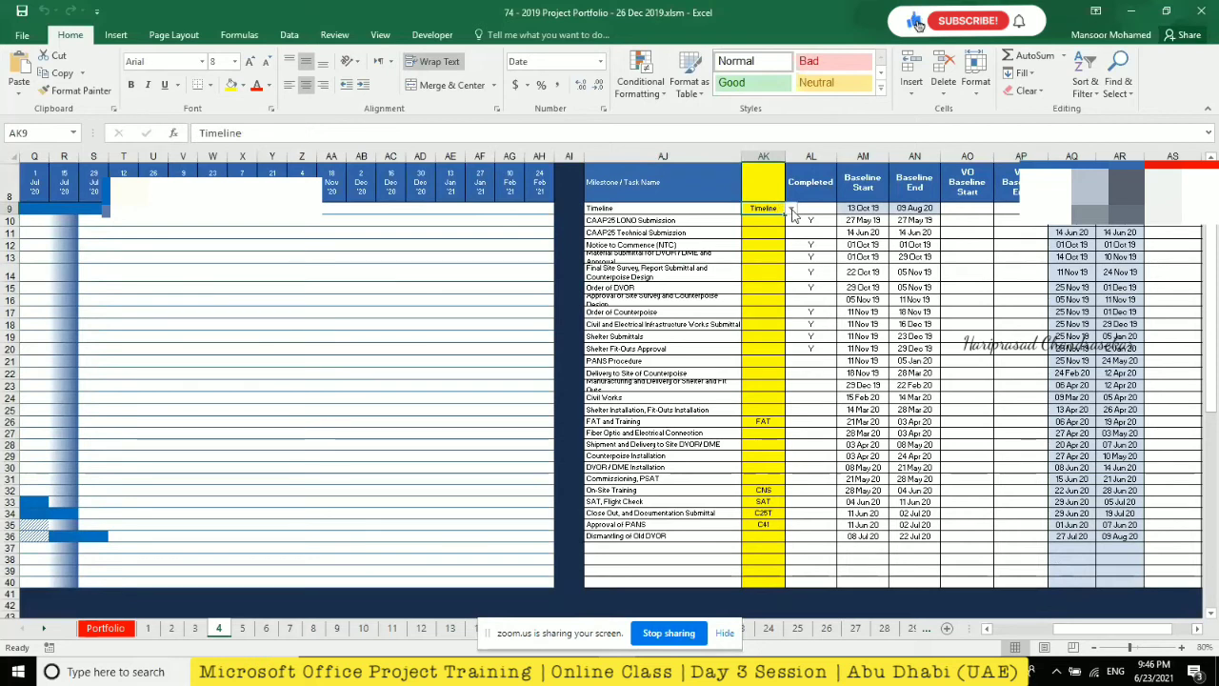
click(791, 209)
click(792, 212)
click(1072, 209)
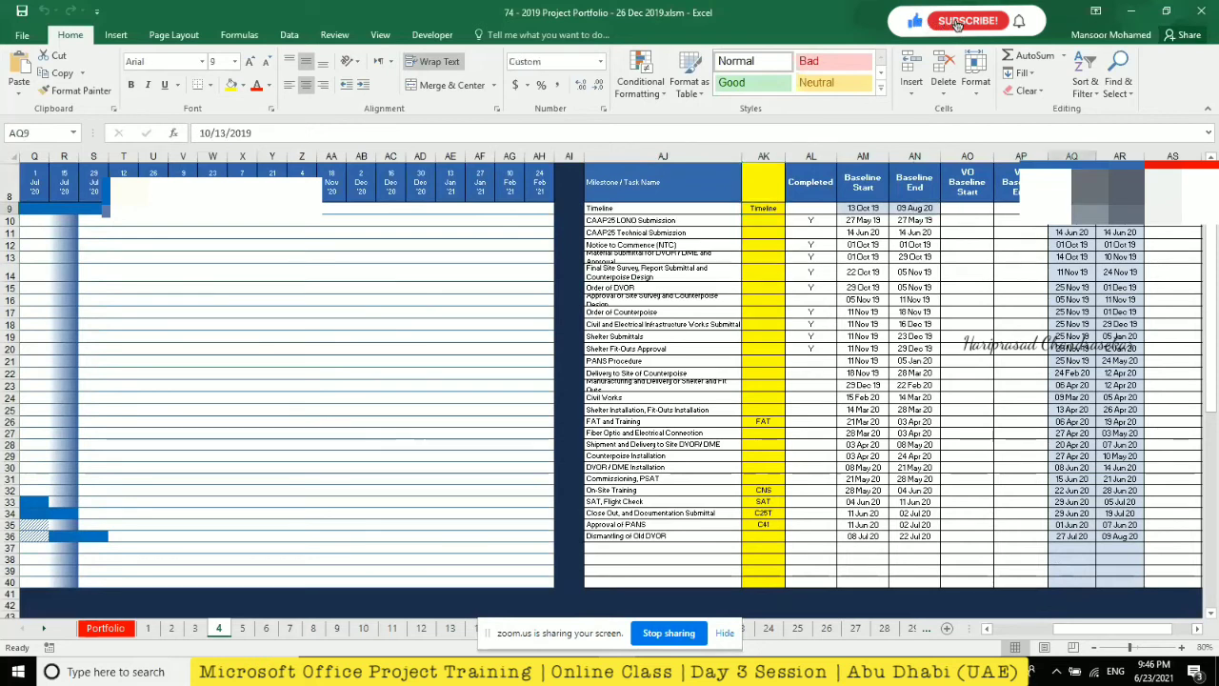
click(1122, 208)
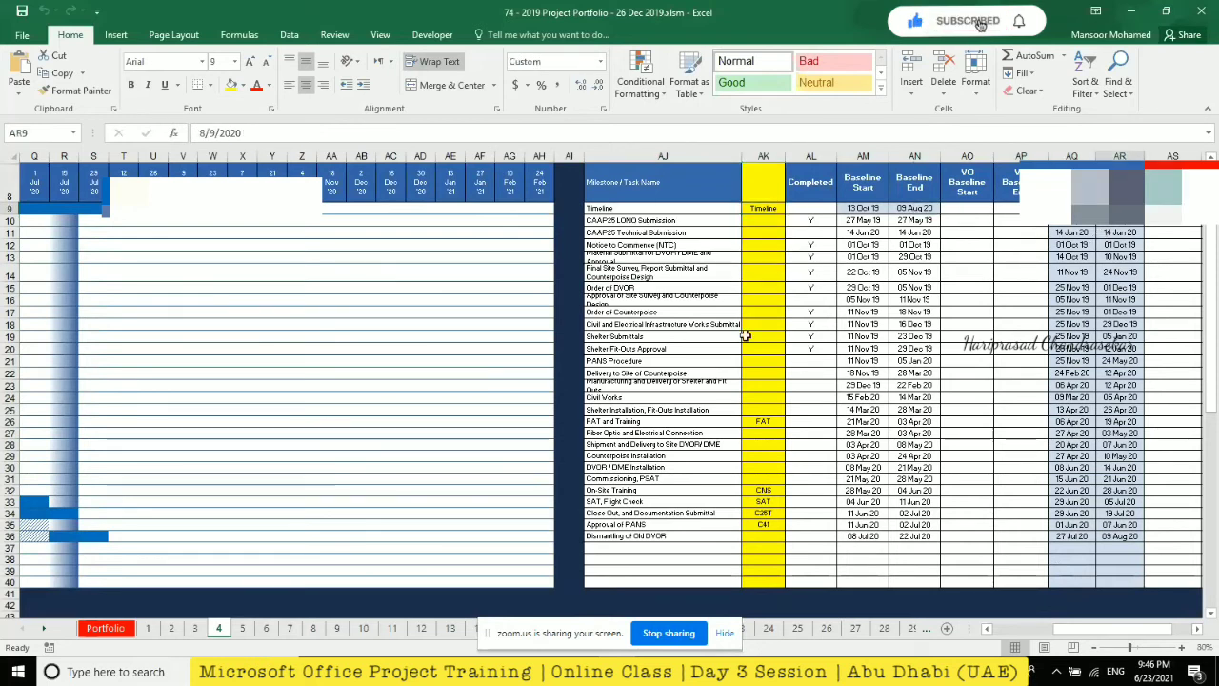
- Inspect the milestone codes FAT, CNS, SAT, C25T and C41, and the code options available for Approval of PANS
click(763, 422)
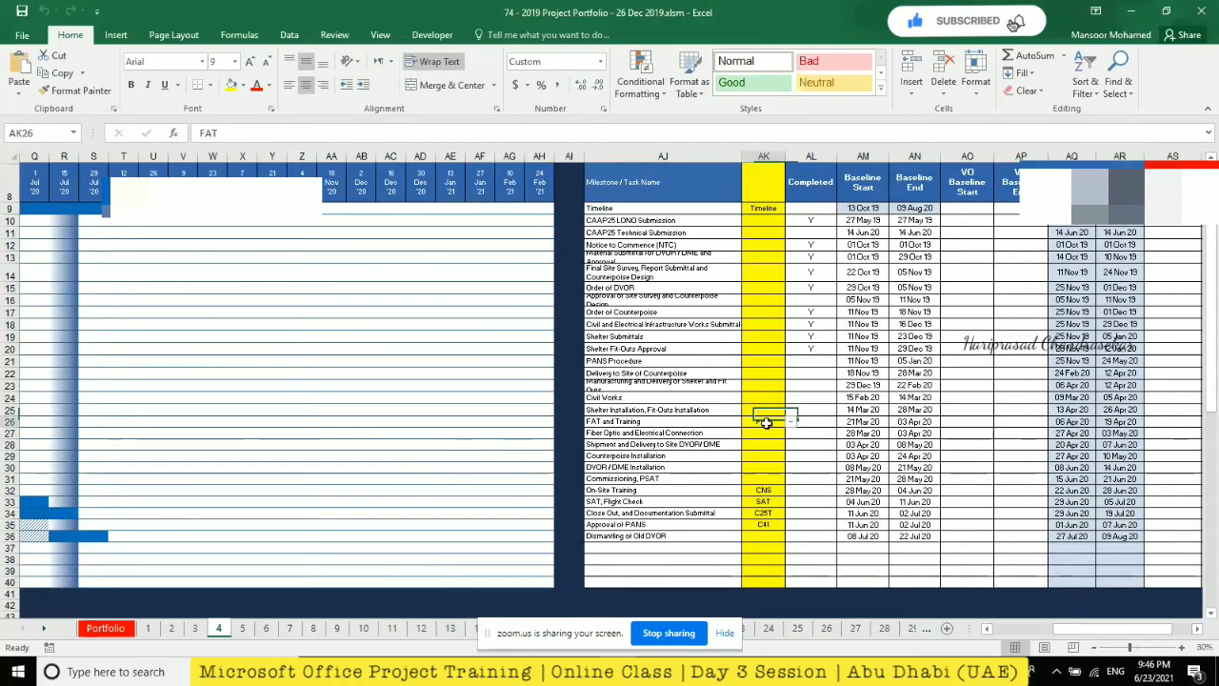
click(753, 498)
click(763, 489)
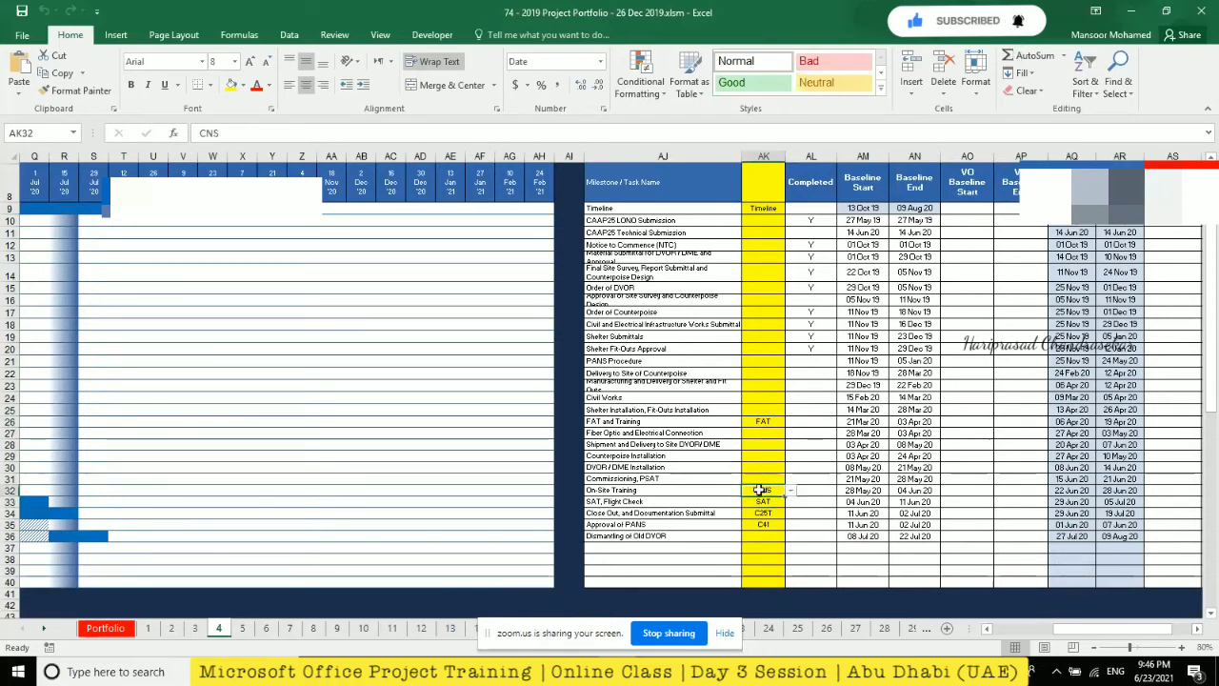
click(755, 502)
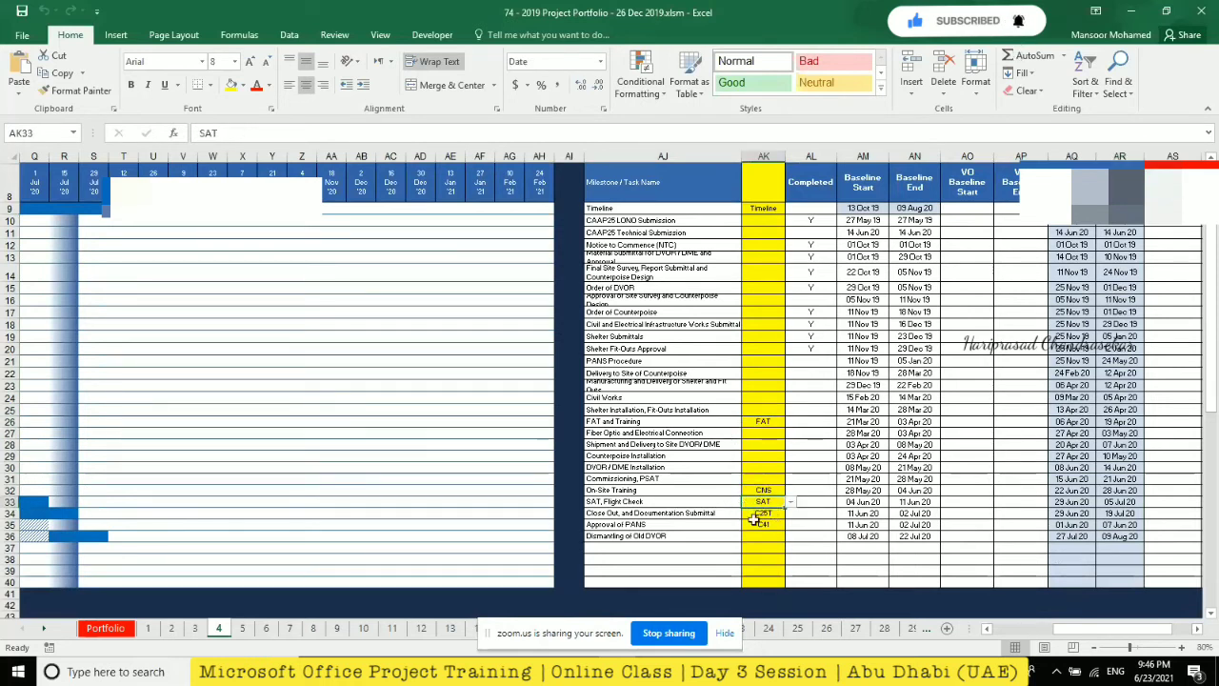
drag(759, 525, 759, 514)
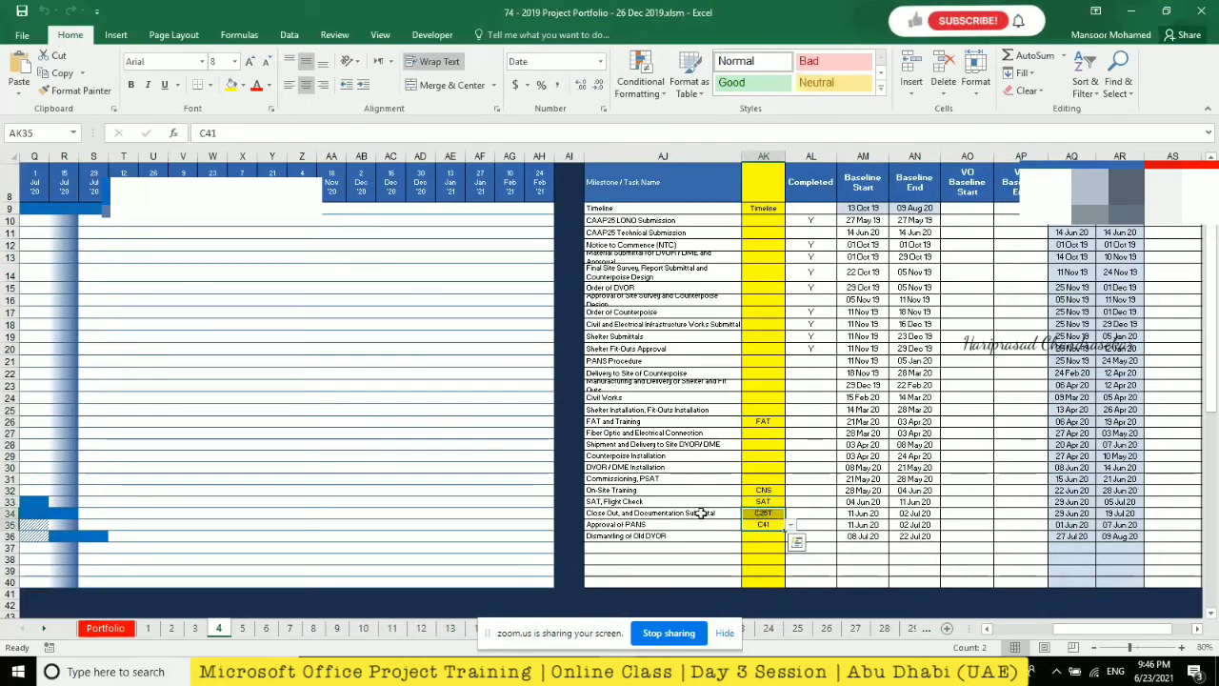
click(755, 524)
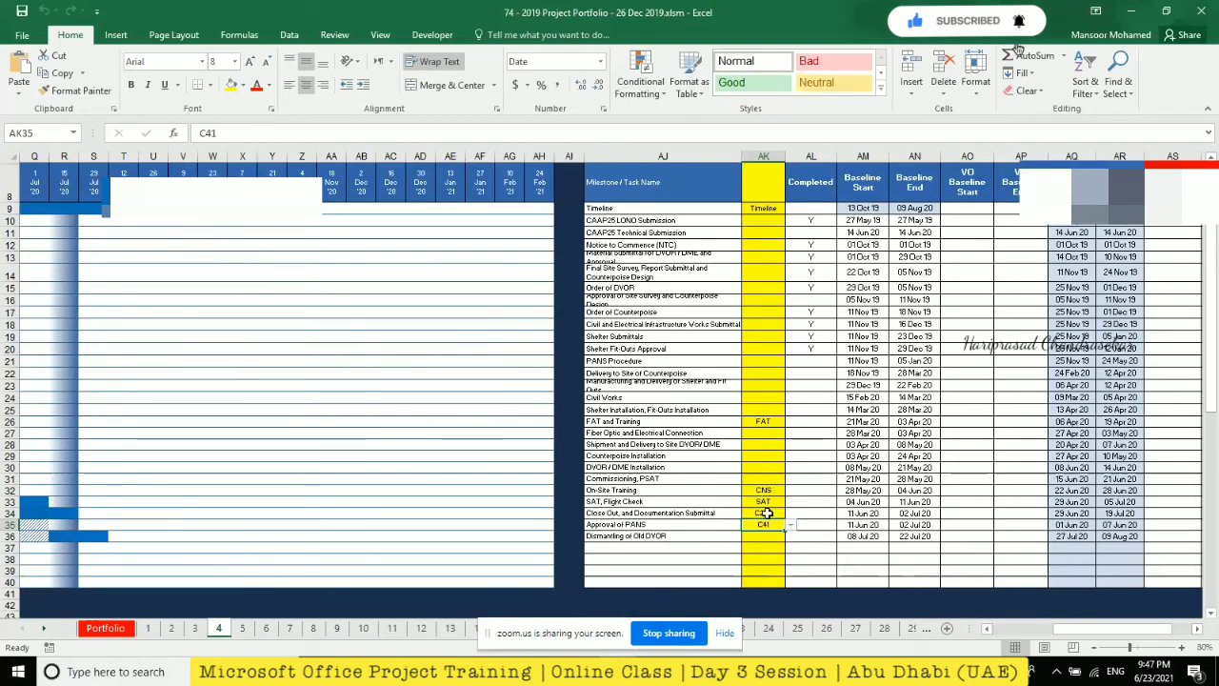
click(791, 525)
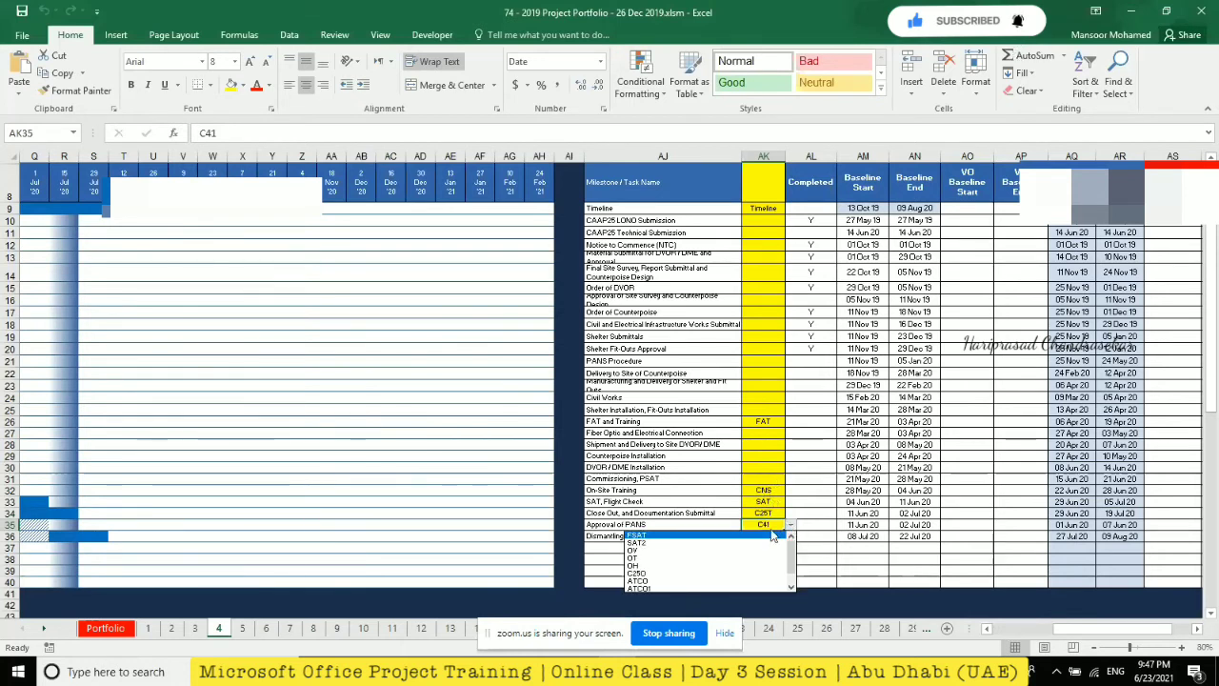
key(Escape)
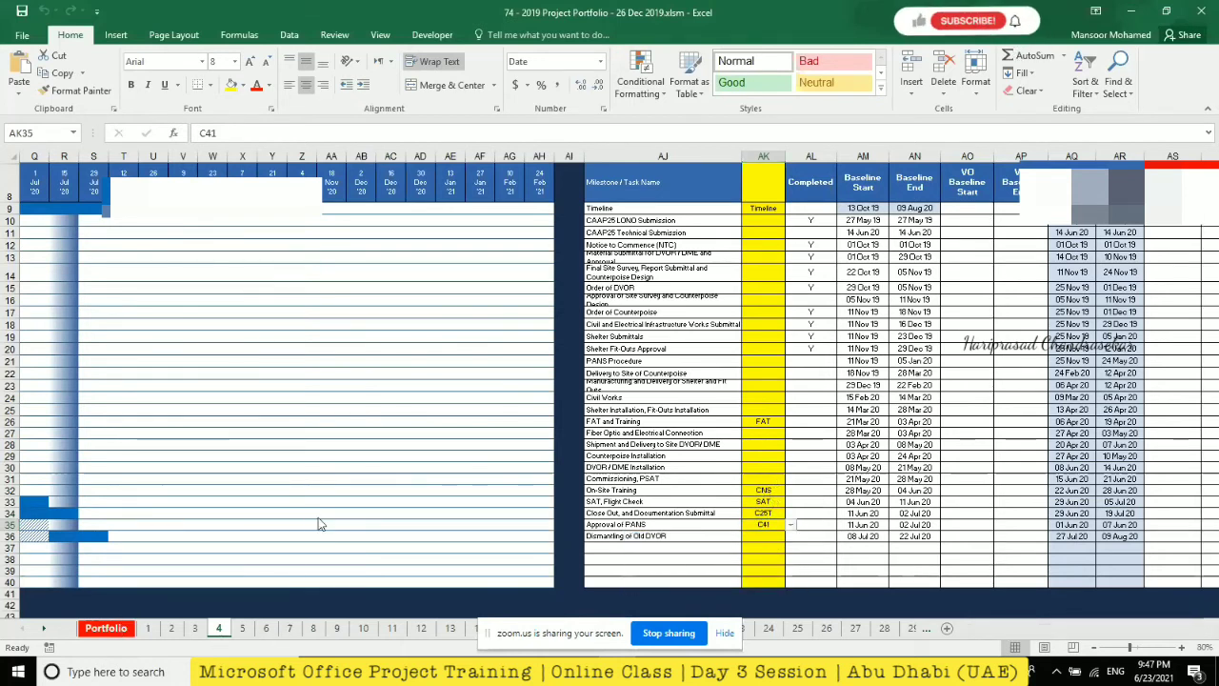
- Return to the Portfolio sheet, check the CNS Training bar of OMAL DVOR/DME and reopen that project's sheet
click(106, 628)
click(978, 412)
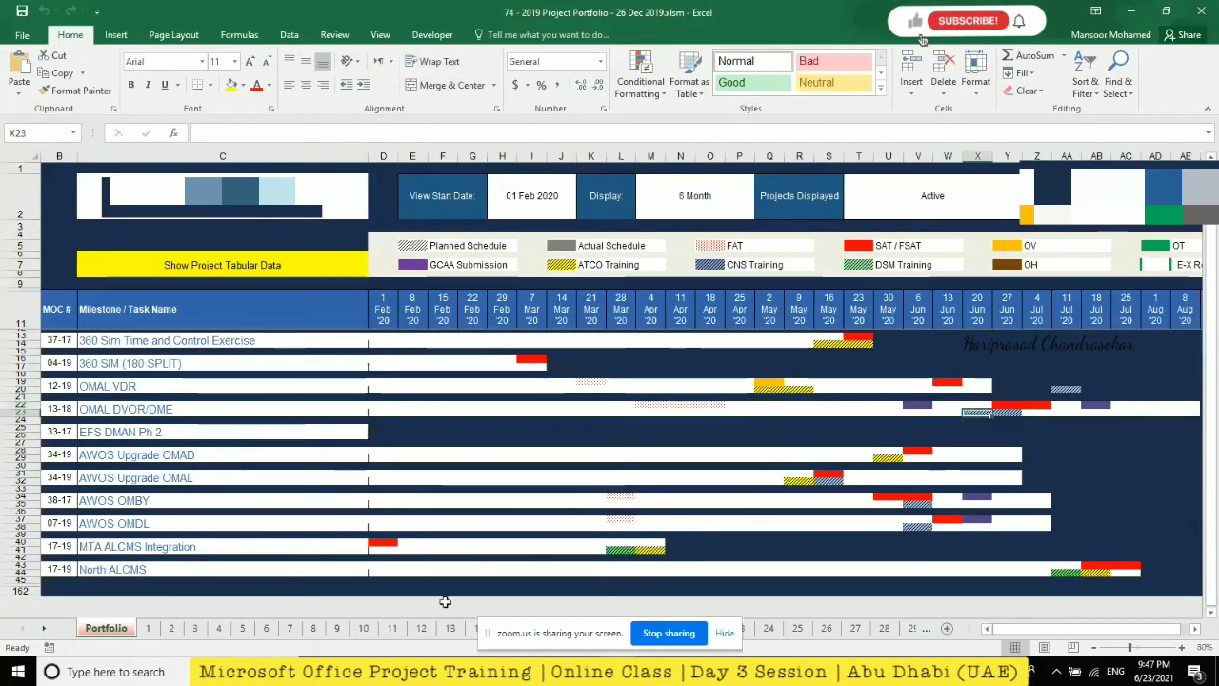
click(138, 409)
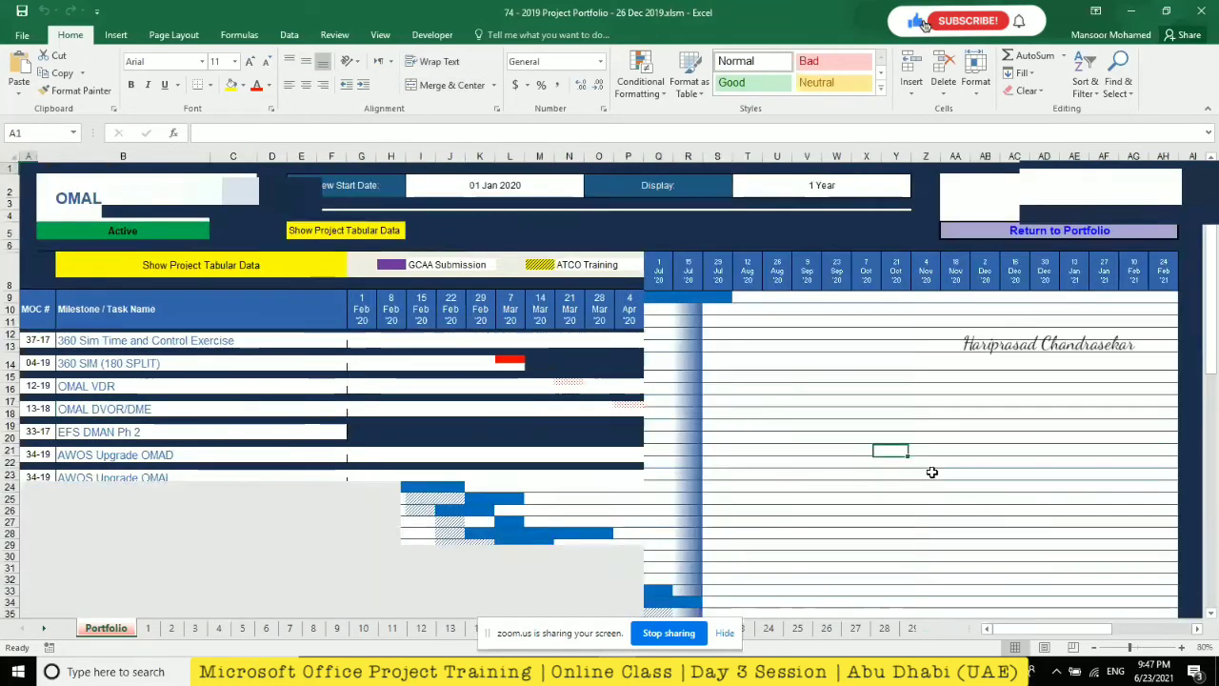
- Compare the baseline start with the current schedule dates of Order of DVOR in the project's tabular data
drag(1100, 630, 1179, 633)
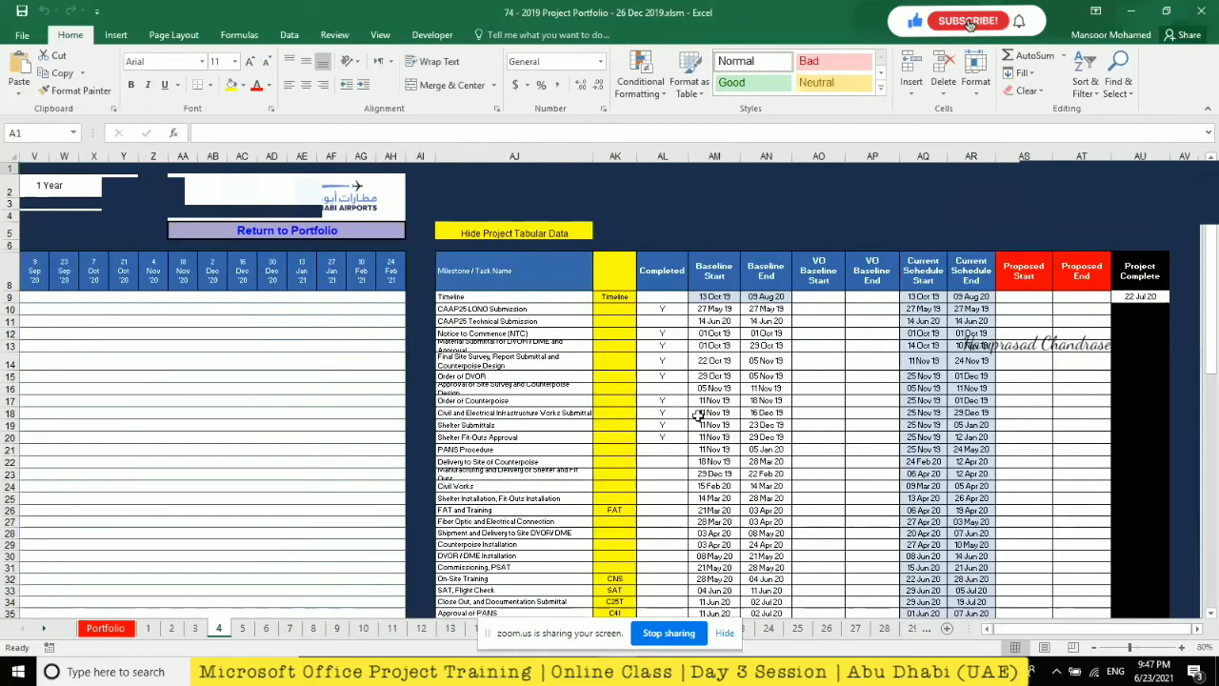
scroll(719, 353, down, 1)
click(726, 326)
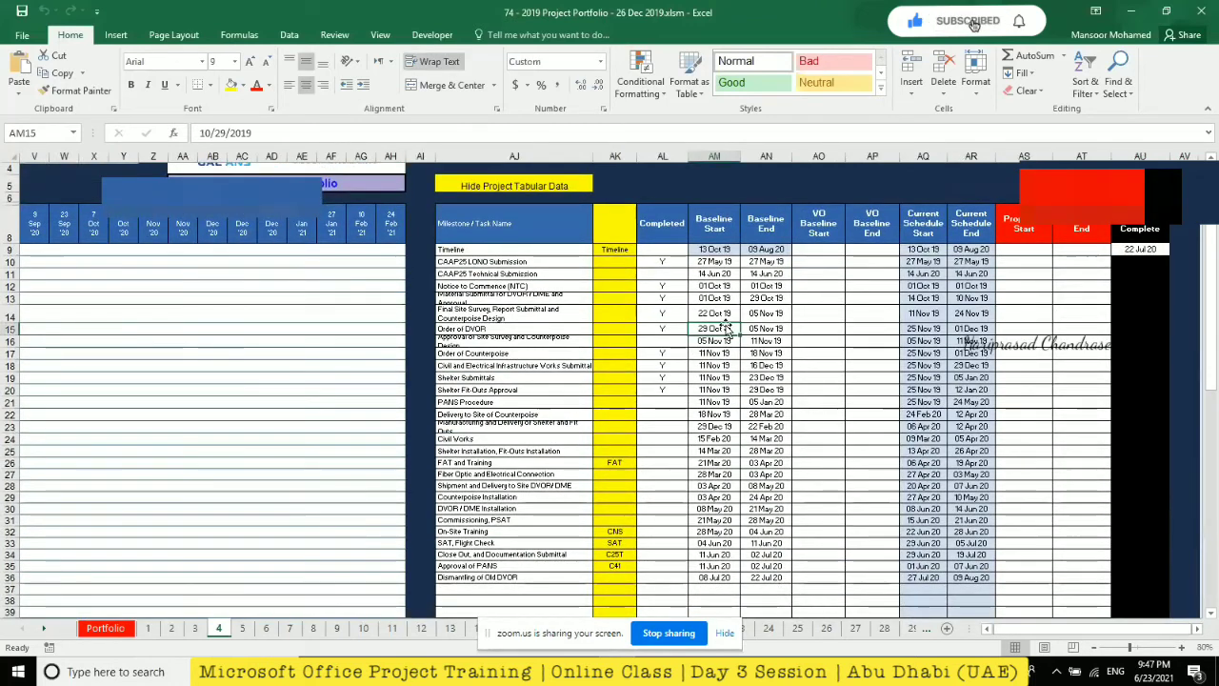
click(943, 330)
click(960, 330)
- Review the Current Schedule Slippage column, checking the slippage formulas for Approval of PANS and PANS Procedure
drag(1094, 631, 1010, 633)
scroll(295, 403, down, 1)
drag(233, 221, 240, 566)
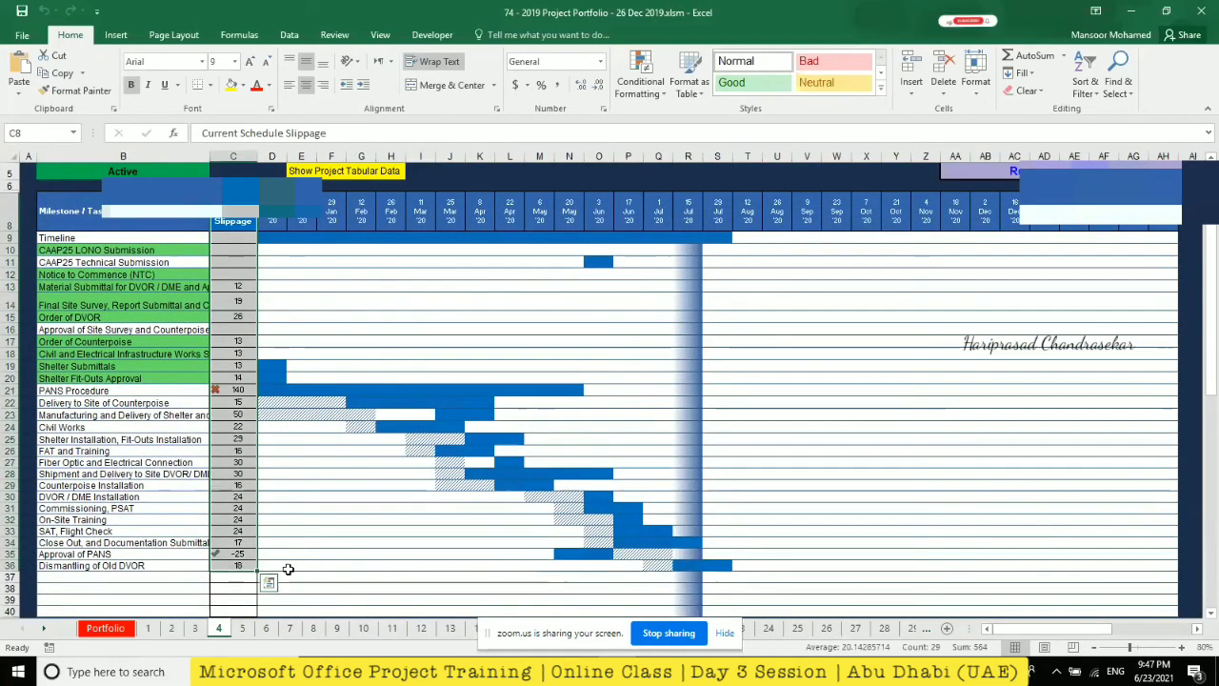
click(302, 532)
click(234, 553)
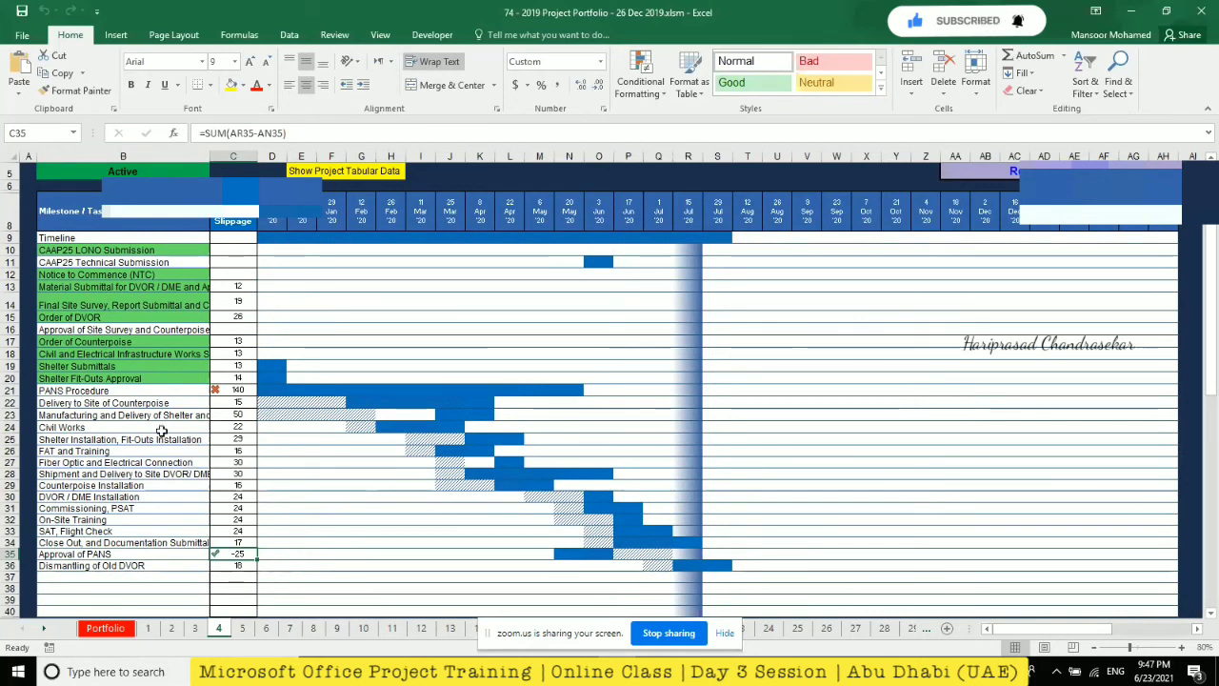
click(233, 390)
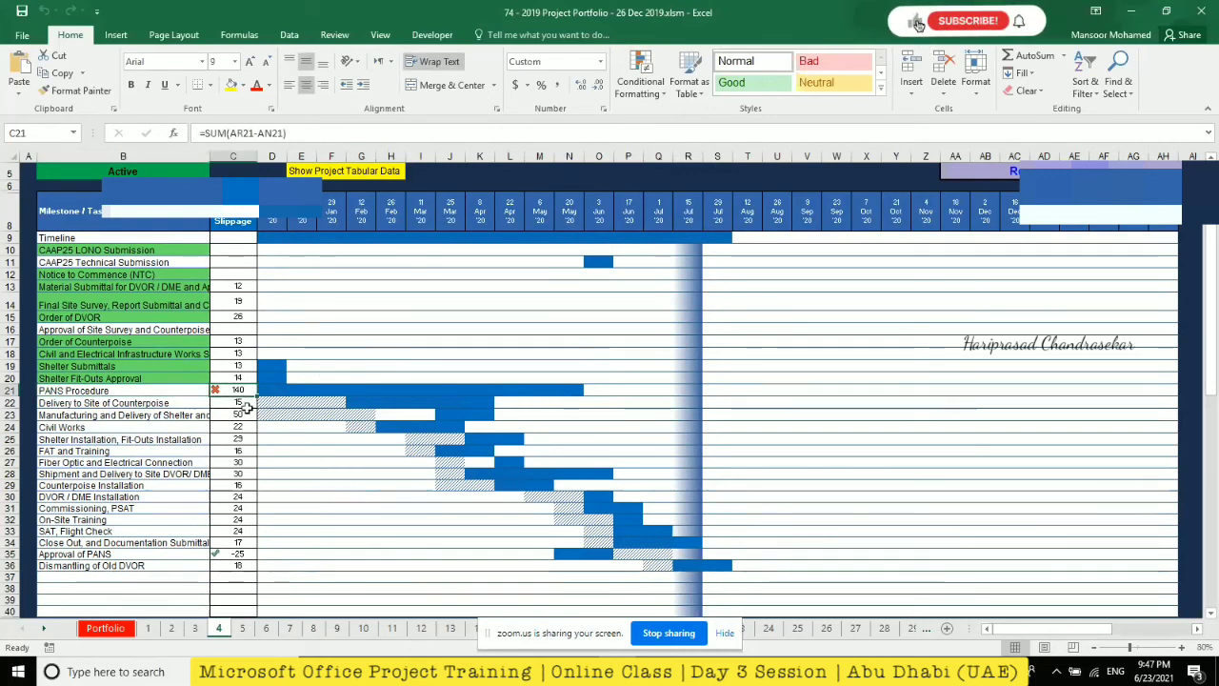
scroll(175, 363, up, 2)
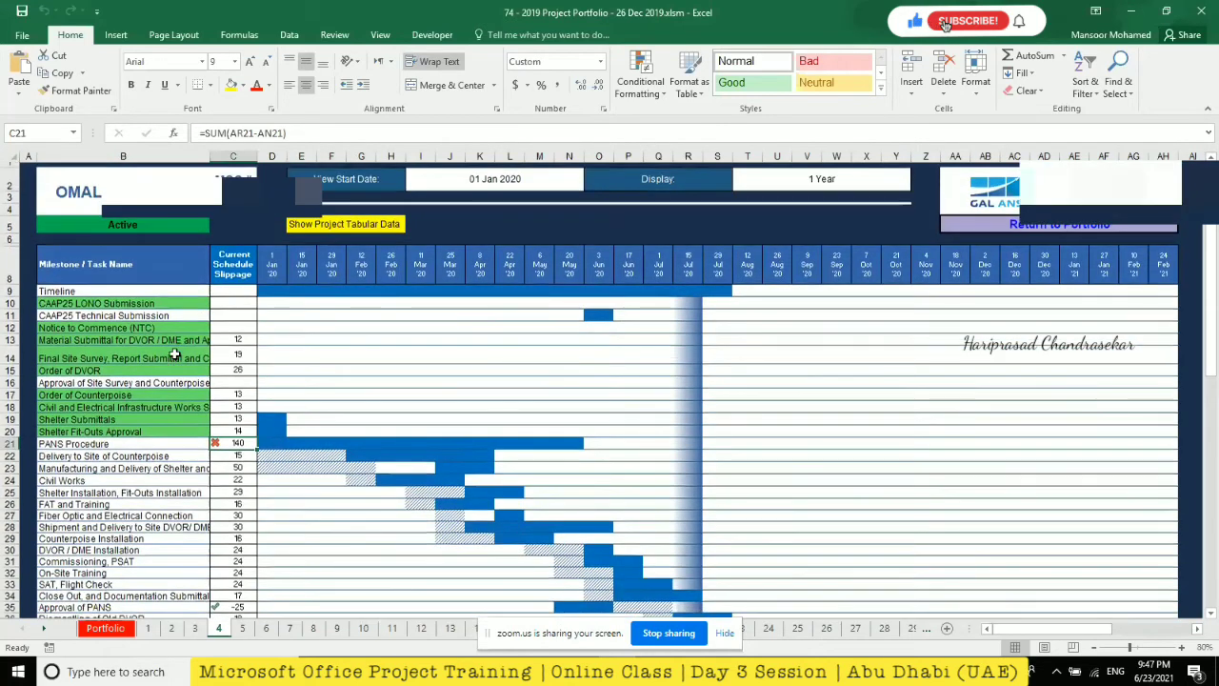
scroll(174, 357, down, 2)
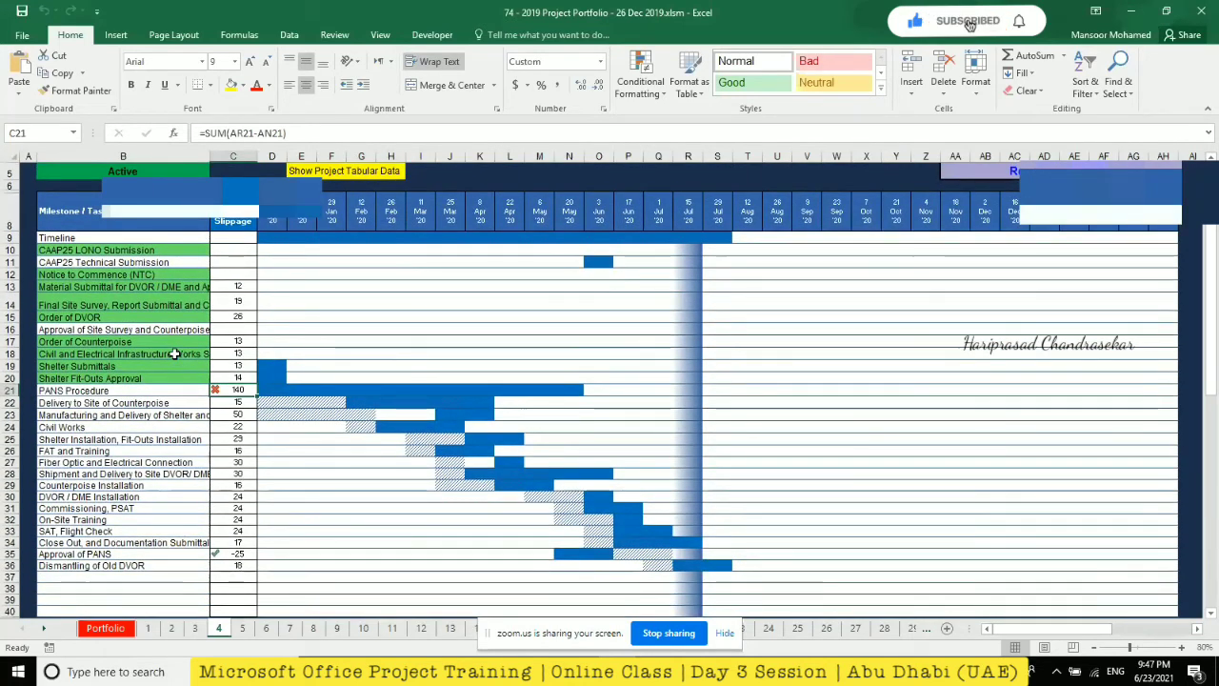
- Return to the Portfolio sheet and check the first GCAA Submission bar of OMAL DVOR/DME
click(104, 628)
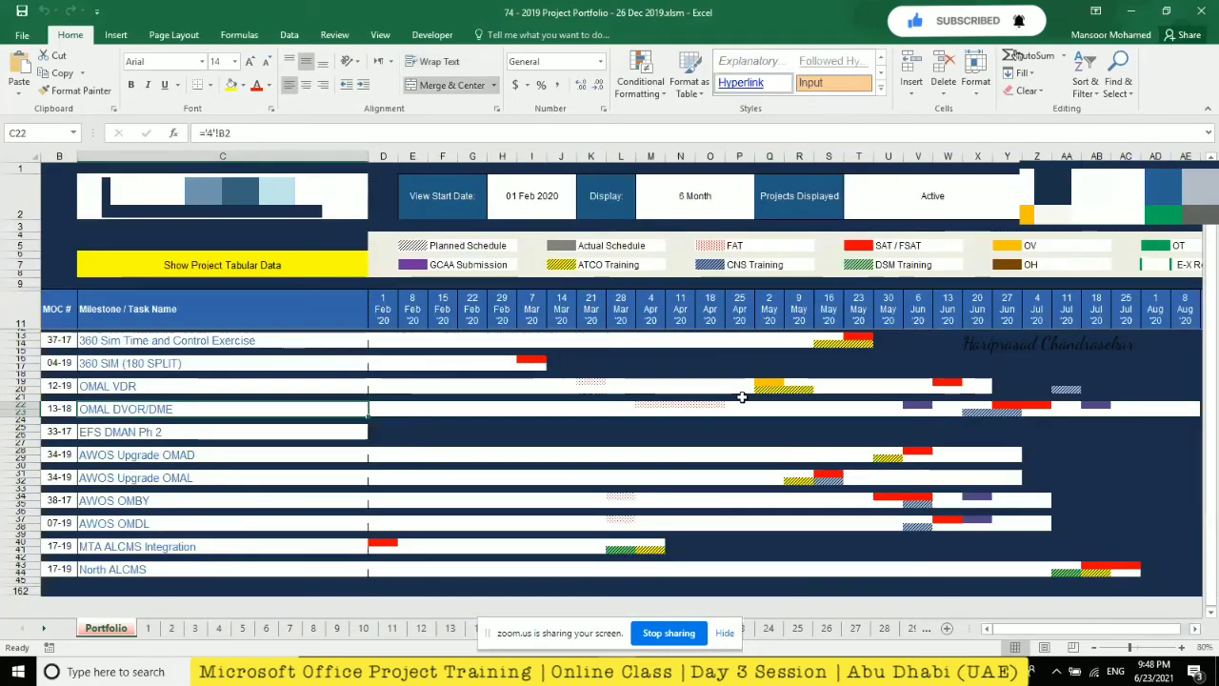
scroll(774, 387, down, 1)
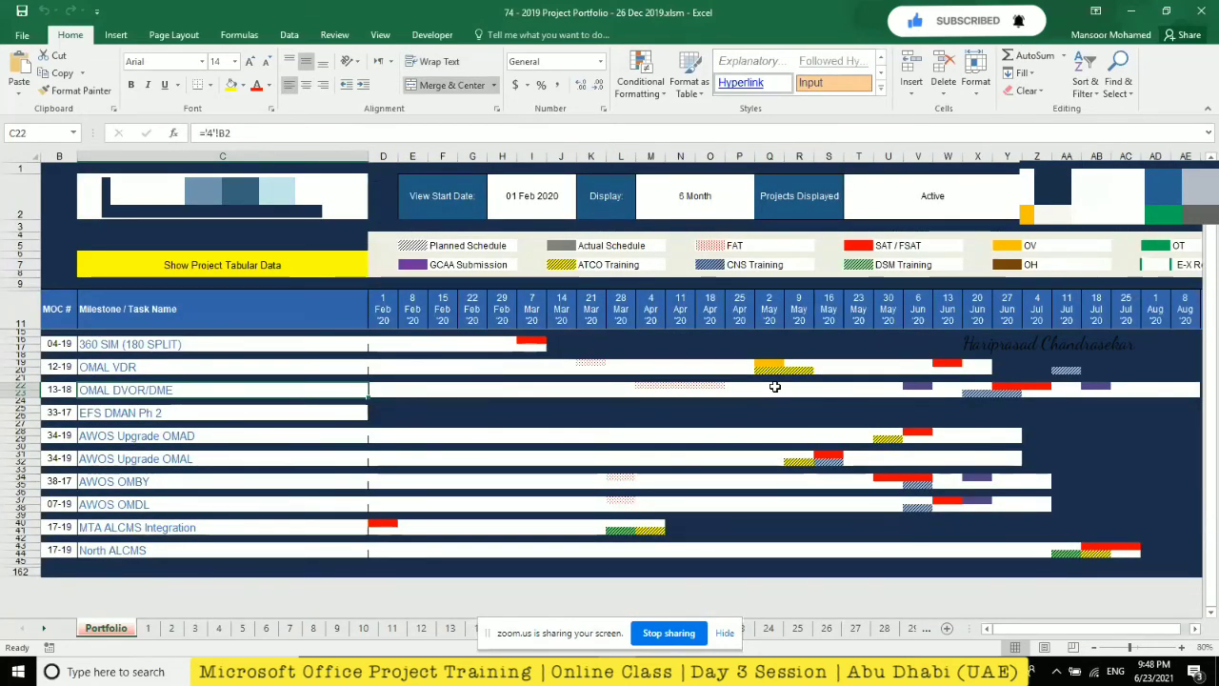
scroll(775, 387, up, 1)
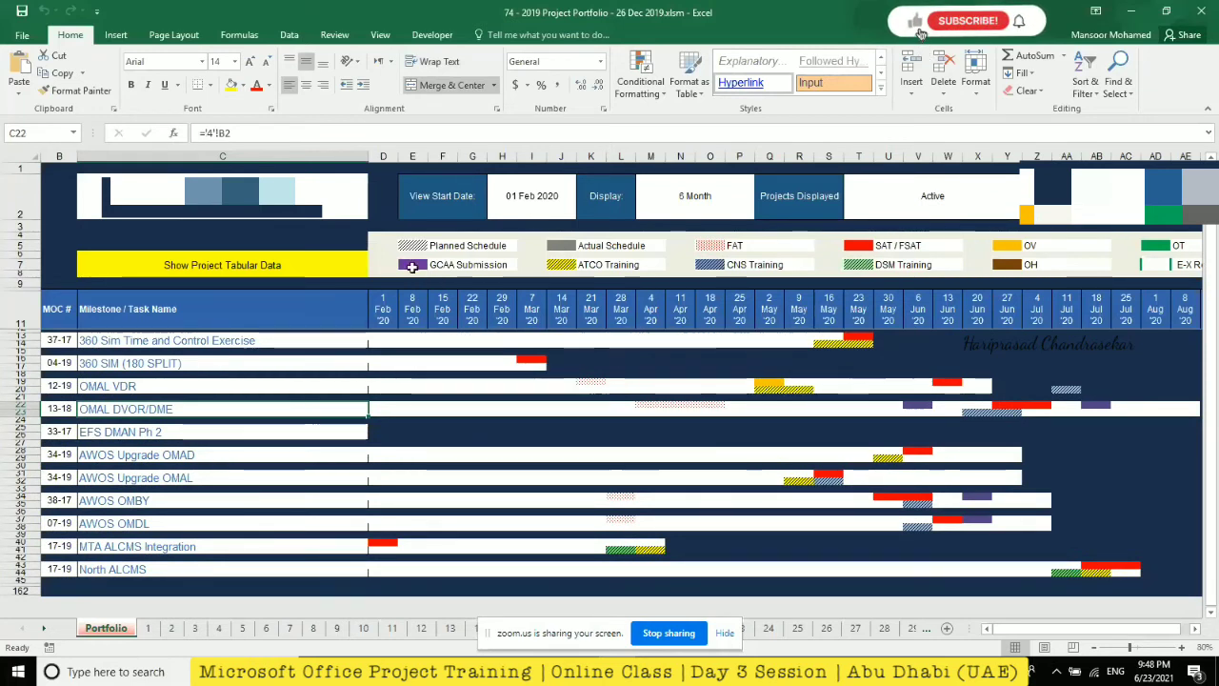
click(914, 407)
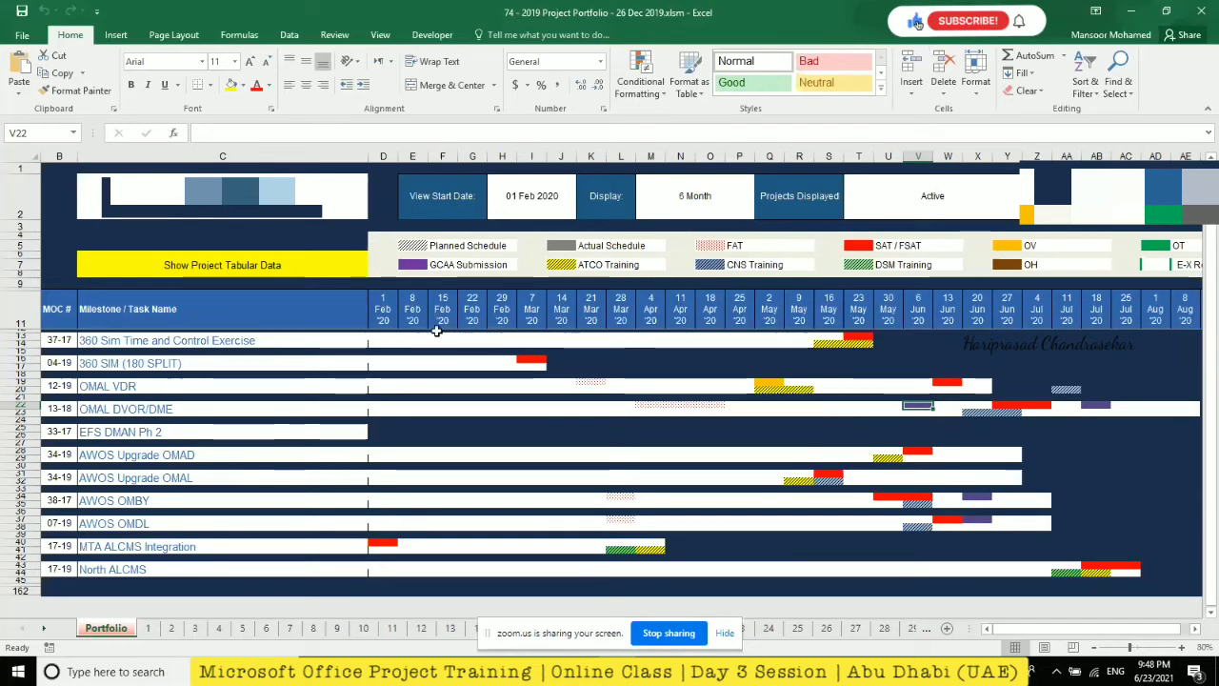
- Set the portfolio's View Start Date to 1/1/20 and check the first date in the timeline header
click(515, 198)
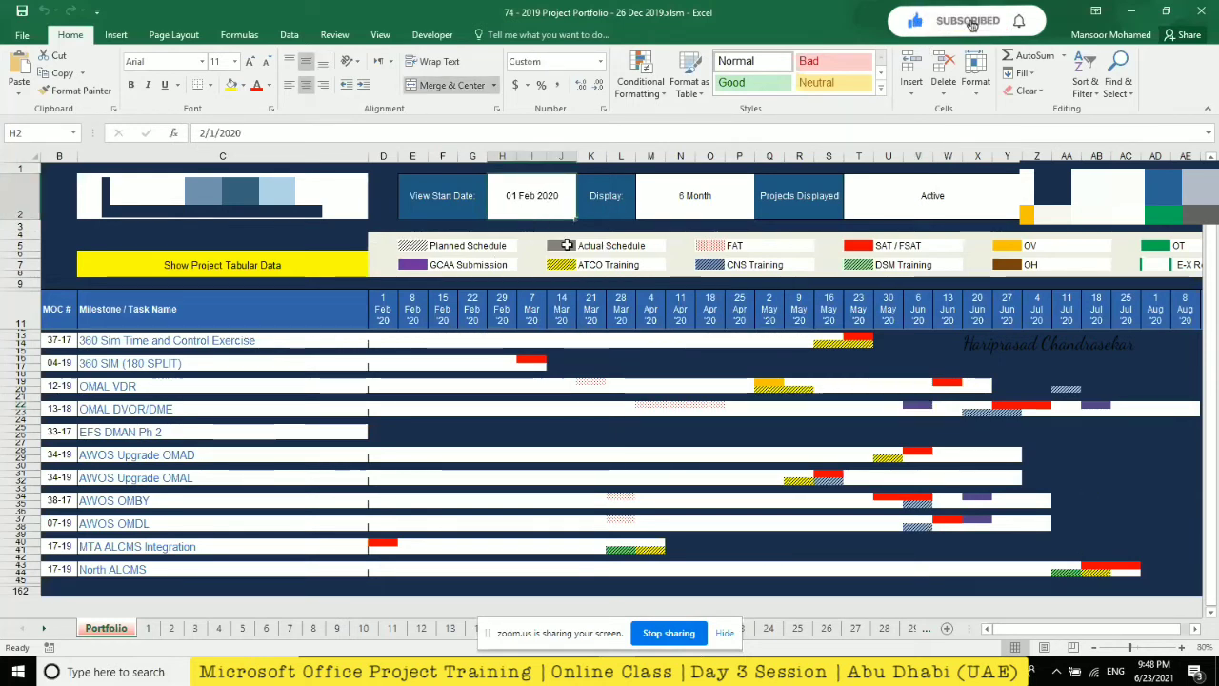
text(1/1/)
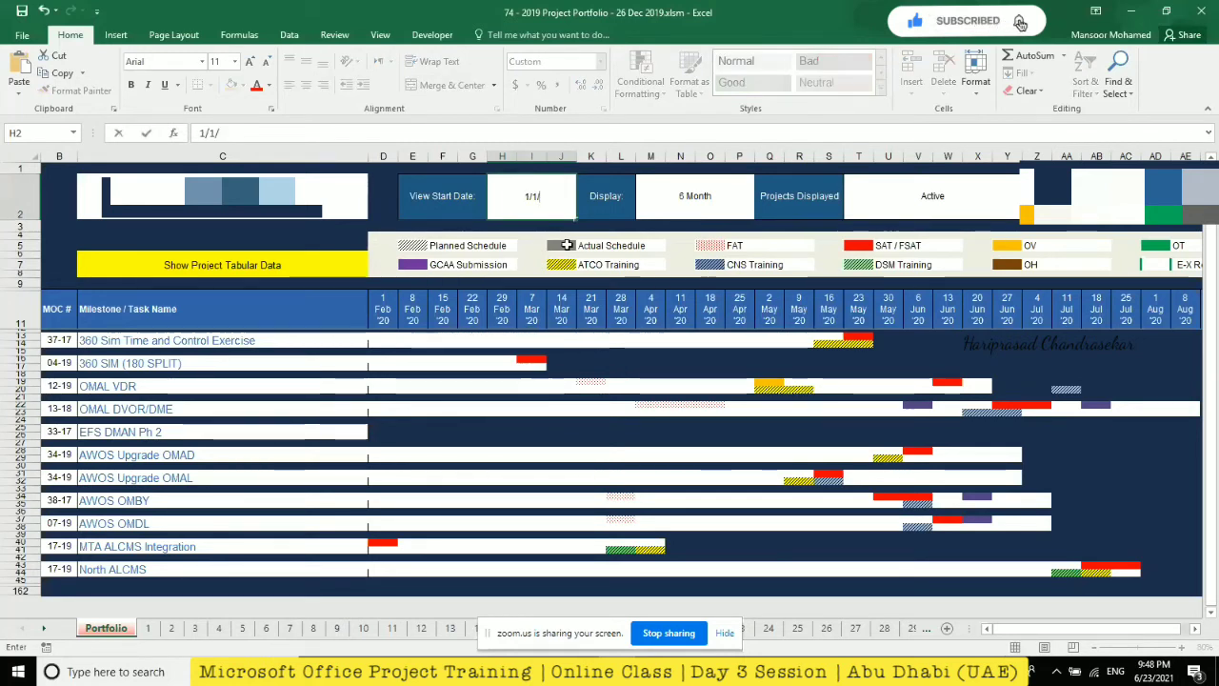
text(20)
key(Return)
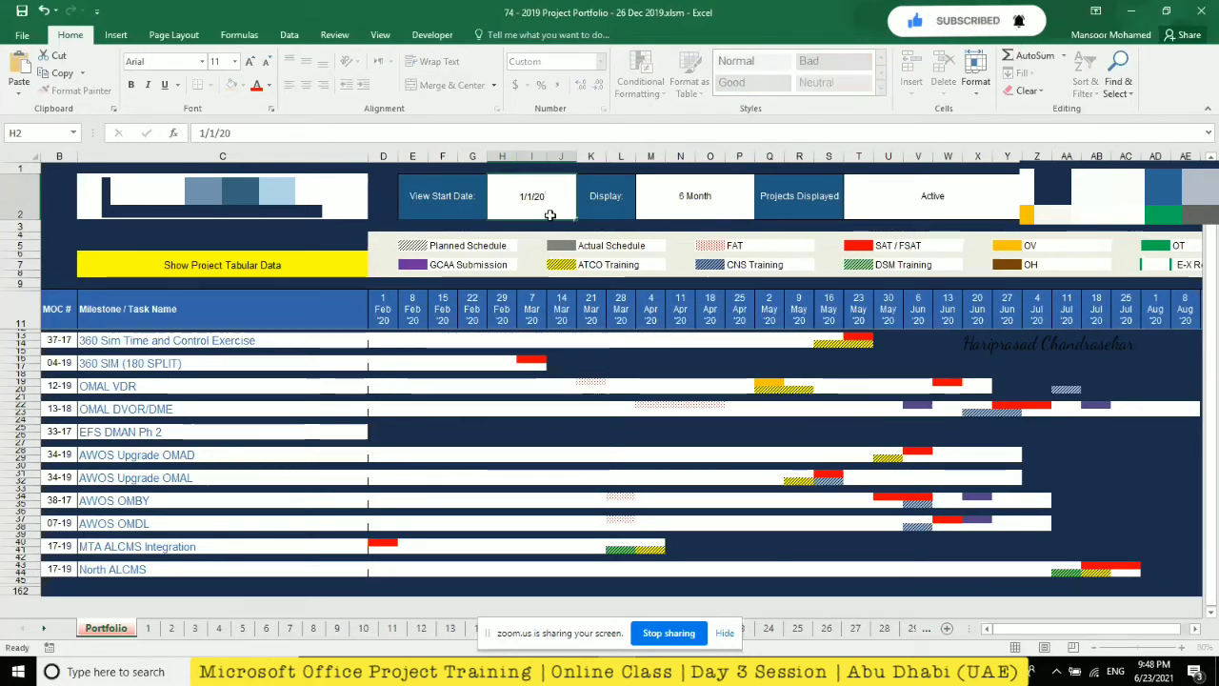
click(387, 309)
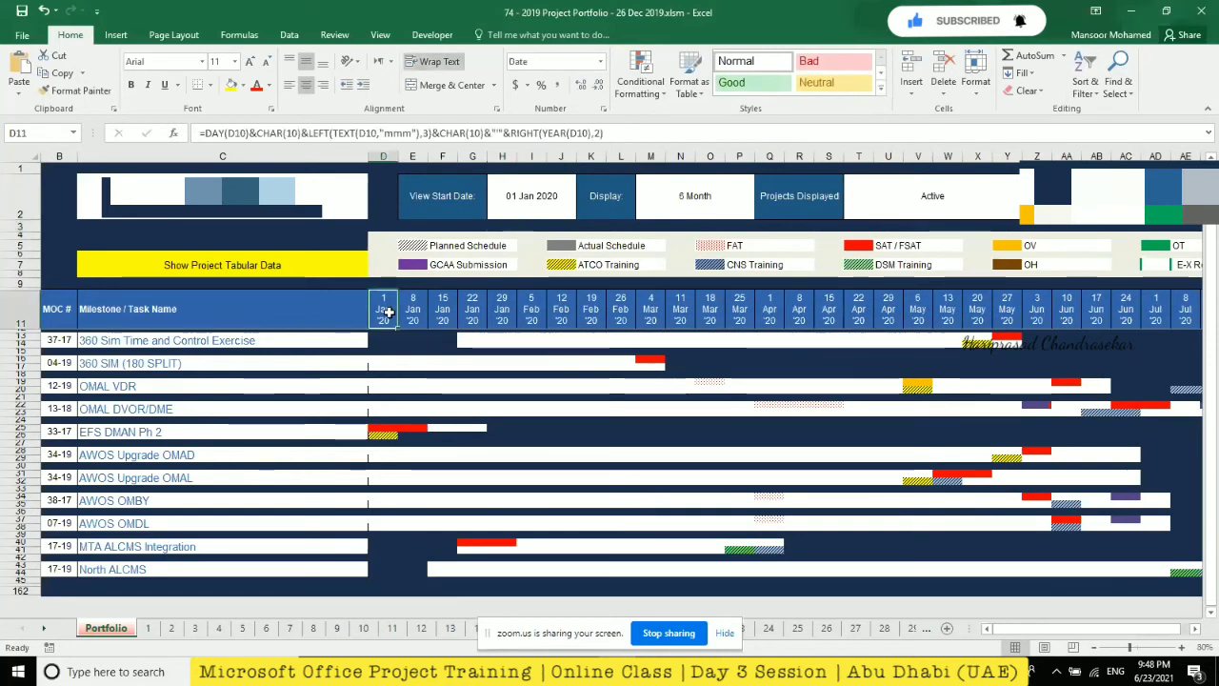
- Try the portfolio chart's Display period at 3 Months and 1 Month, then set it back to 6 Month
click(694, 196)
click(761, 212)
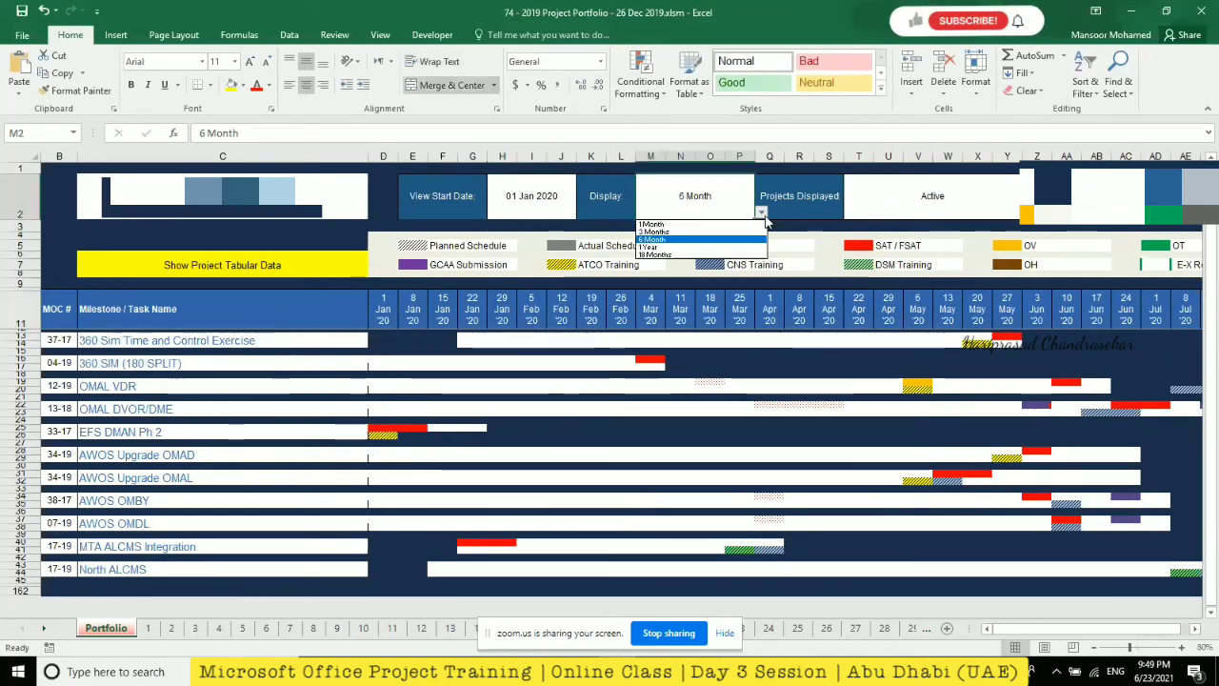
click(735, 232)
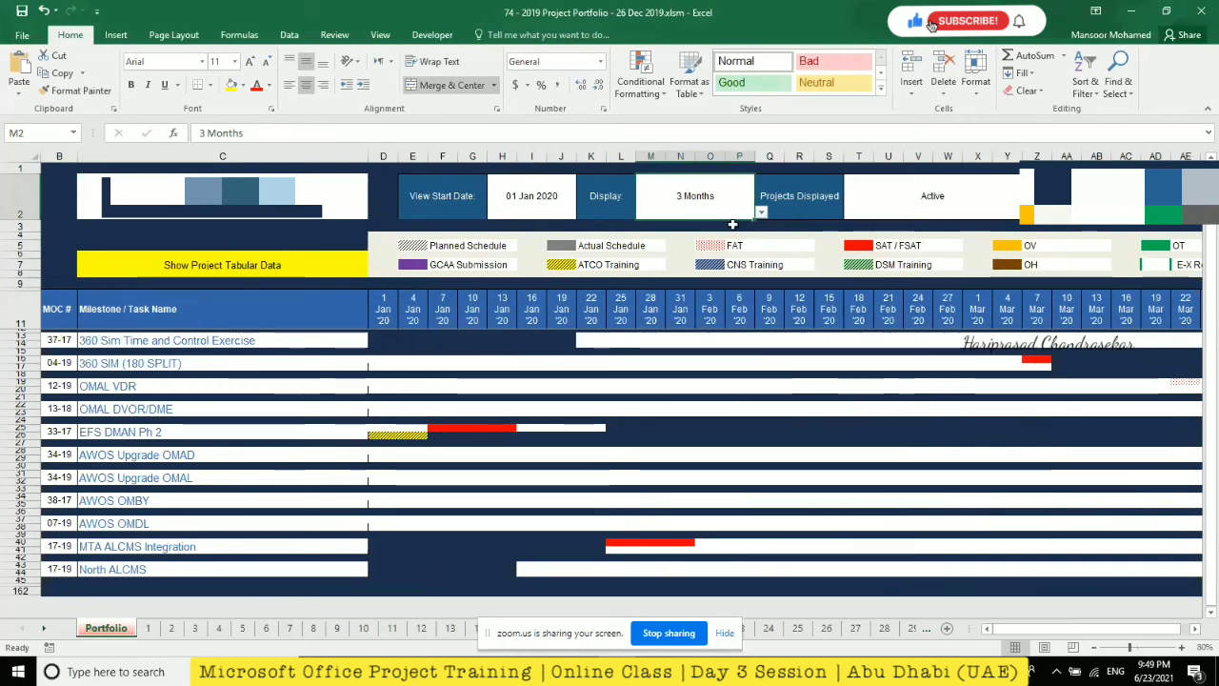
click(761, 212)
click(705, 224)
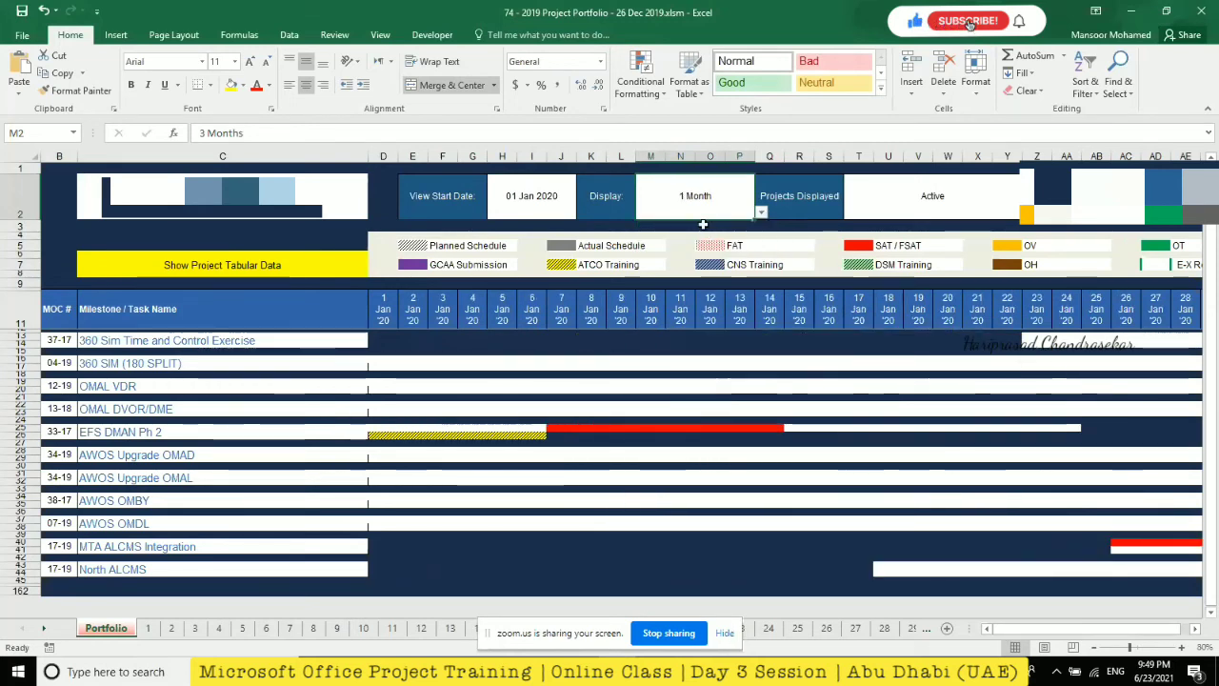
click(761, 213)
click(705, 242)
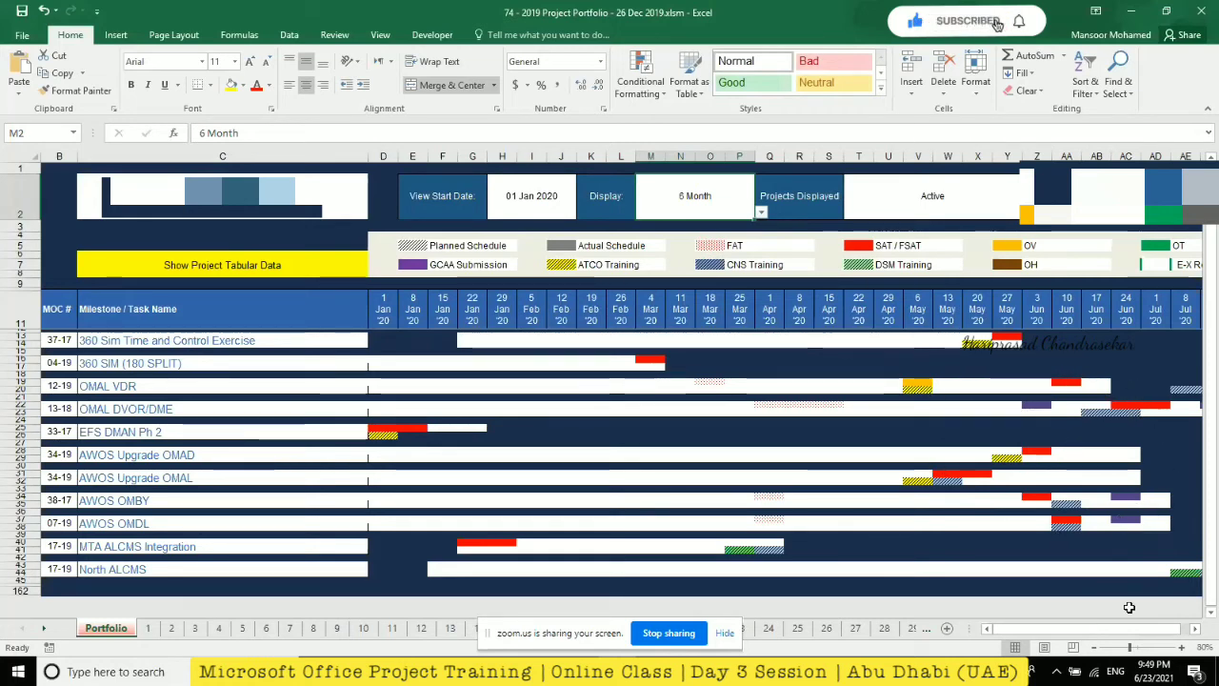
- Set the portfolio's View Start Date to 1/1/19
click(1093, 647)
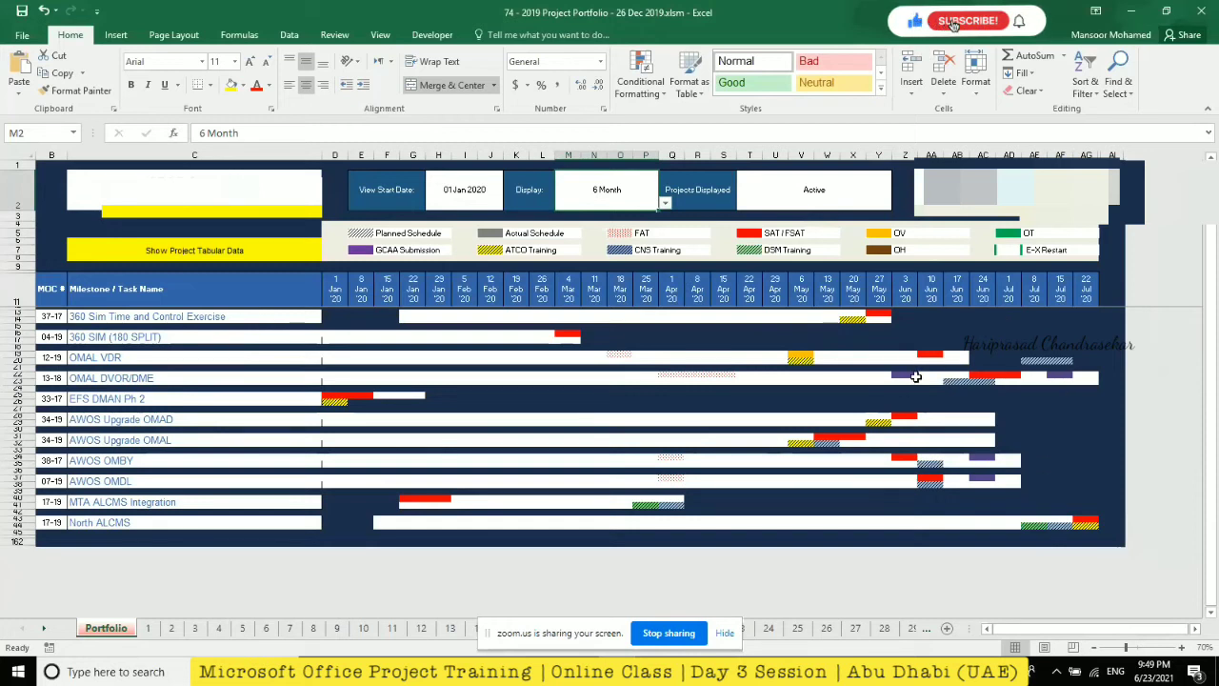
click(419, 195)
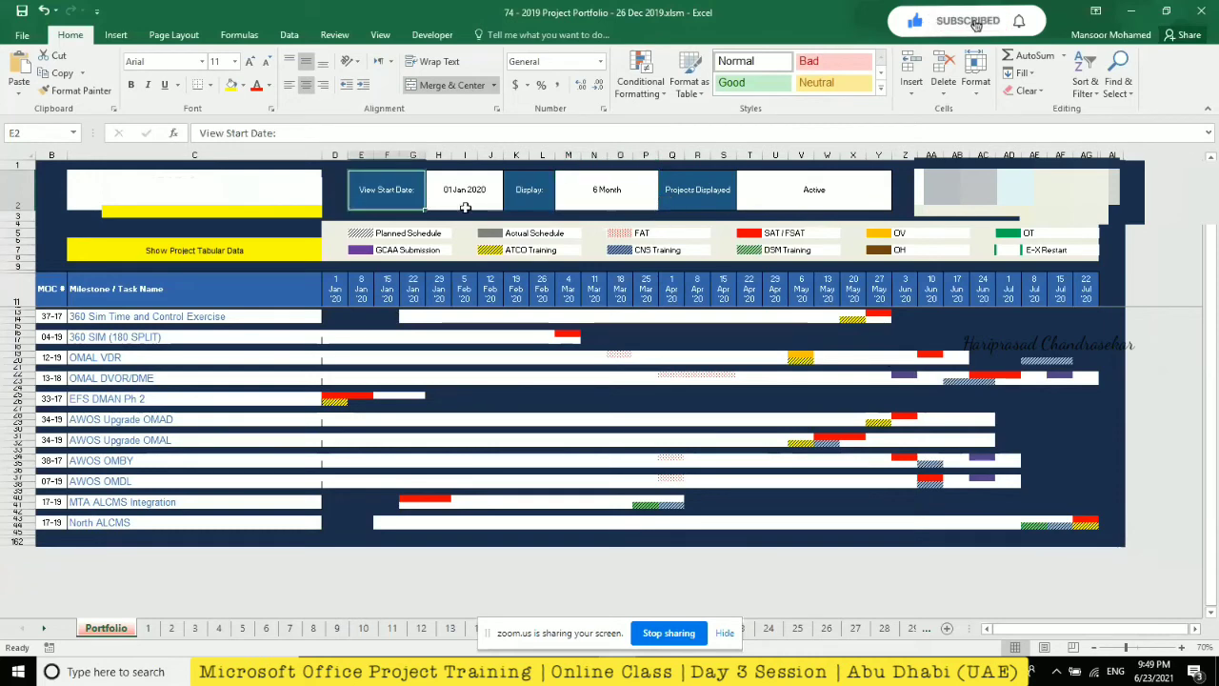
click(467, 200)
text(1/1/19)
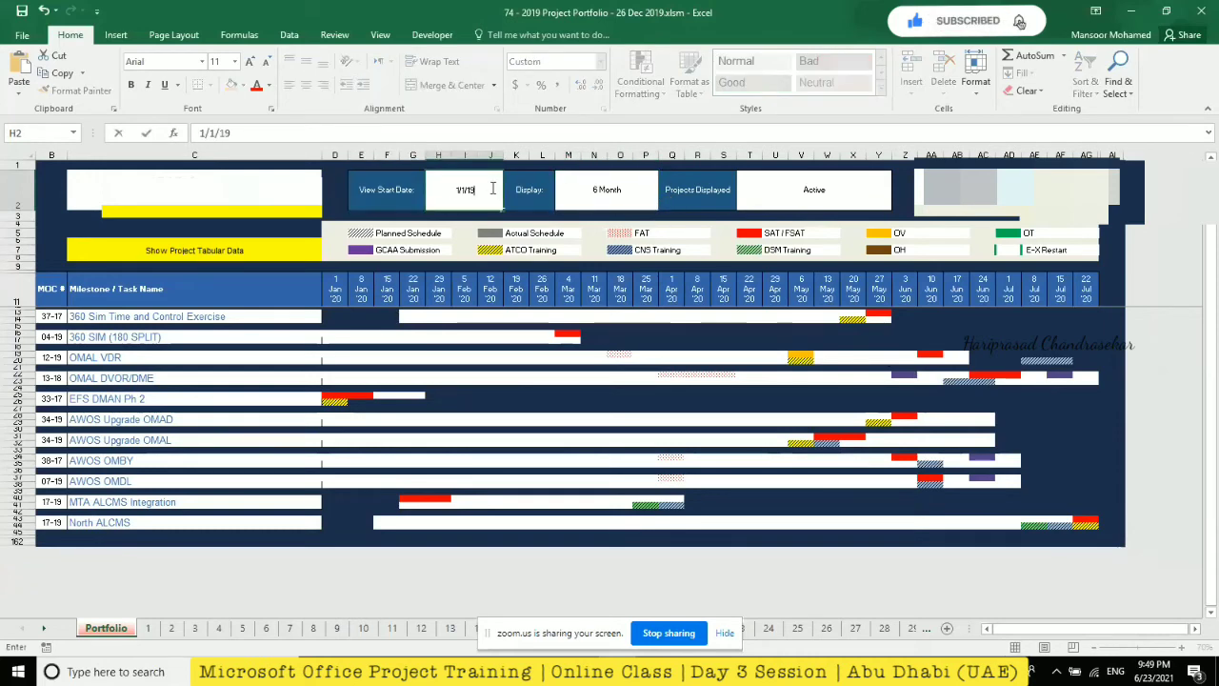
key(Return)
- Set the portfolio chart's Display period to 1 Year
click(648, 203)
click(664, 203)
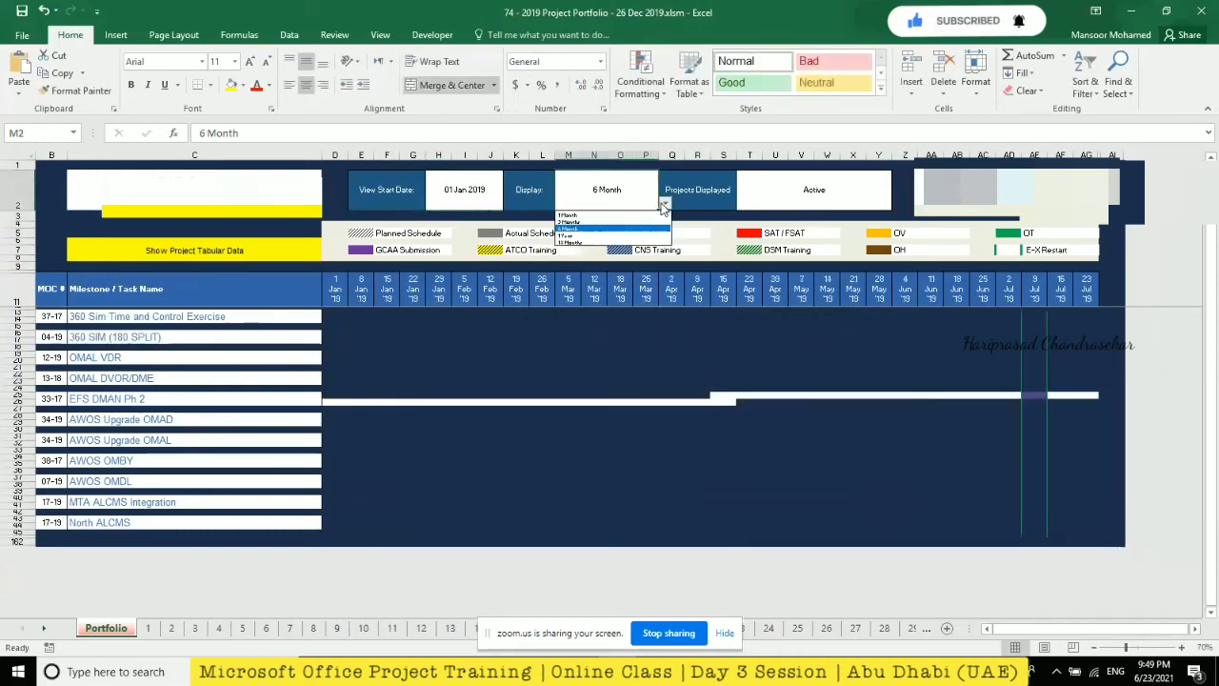
click(662, 219)
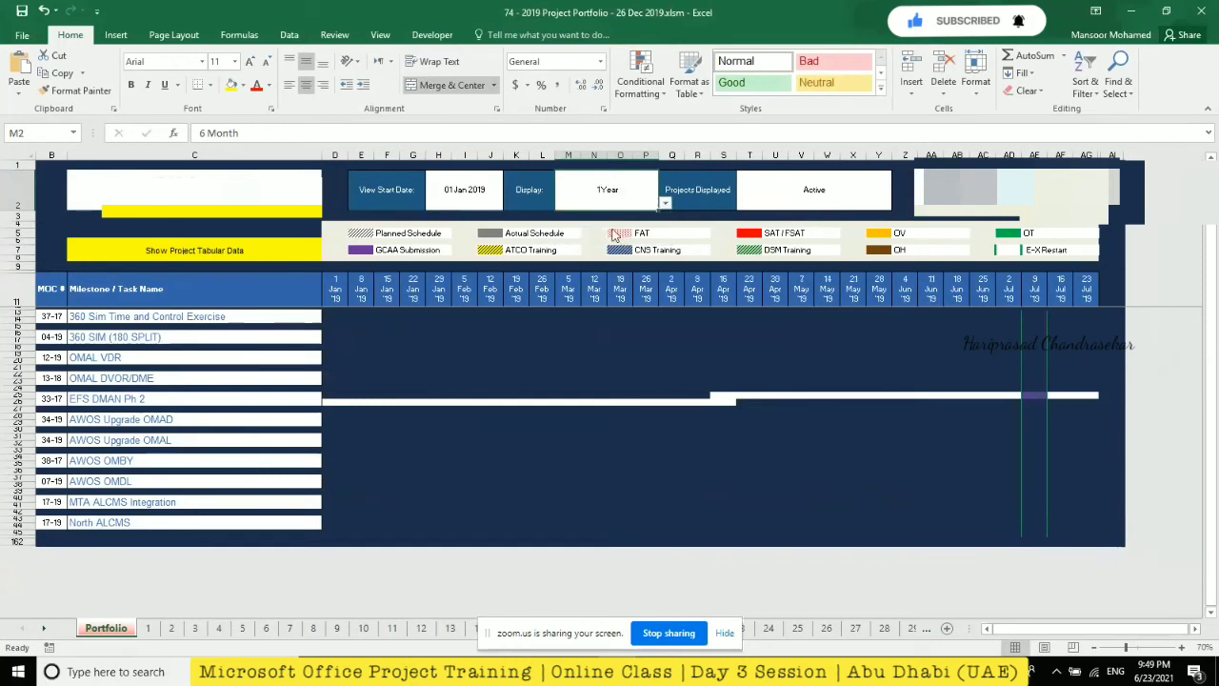
click(665, 204)
- Change the portfolio's View Start Date to 06/06/2019
click(468, 203)
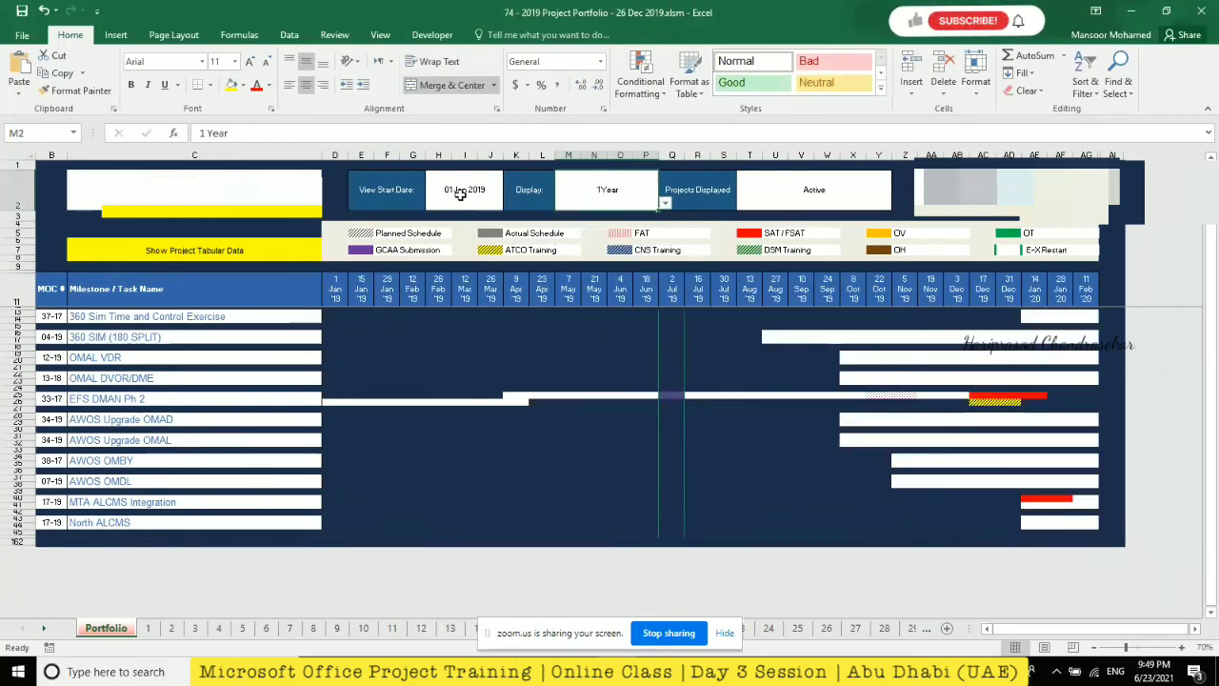
click(467, 203)
text(06/06)
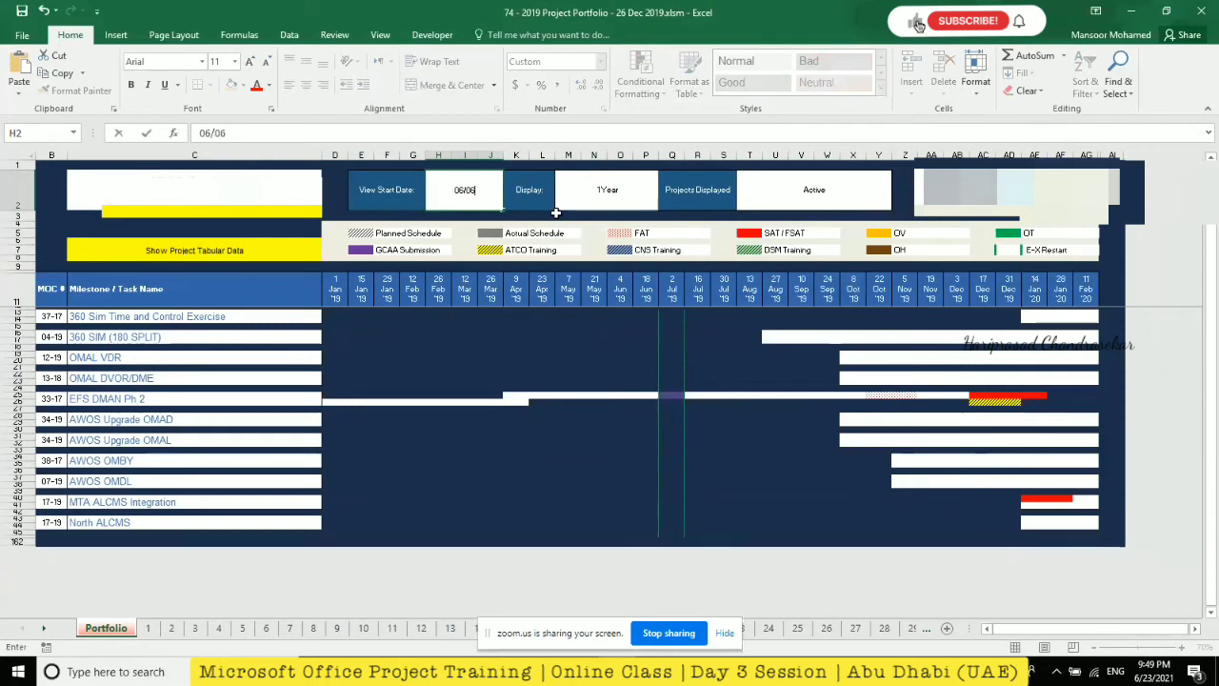
text(/2019)
key(Return)
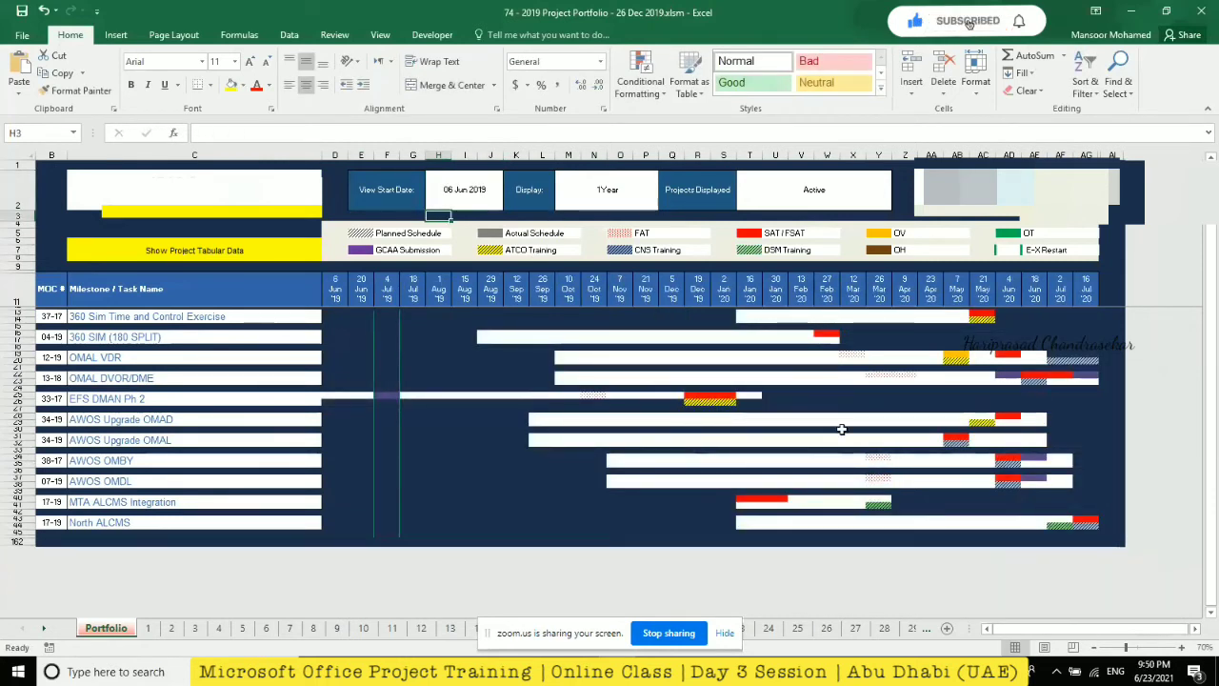
- Check the Display setting and set the portfolio's View Start Date to 12/30/19
click(588, 188)
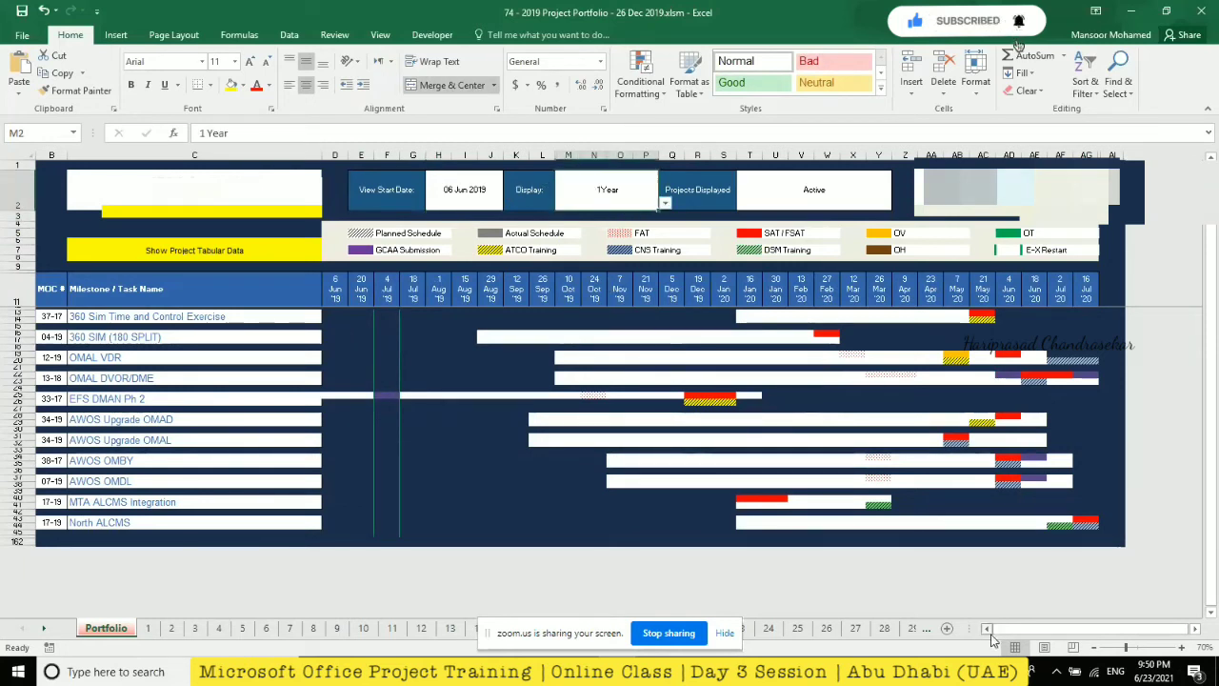
click(490, 184)
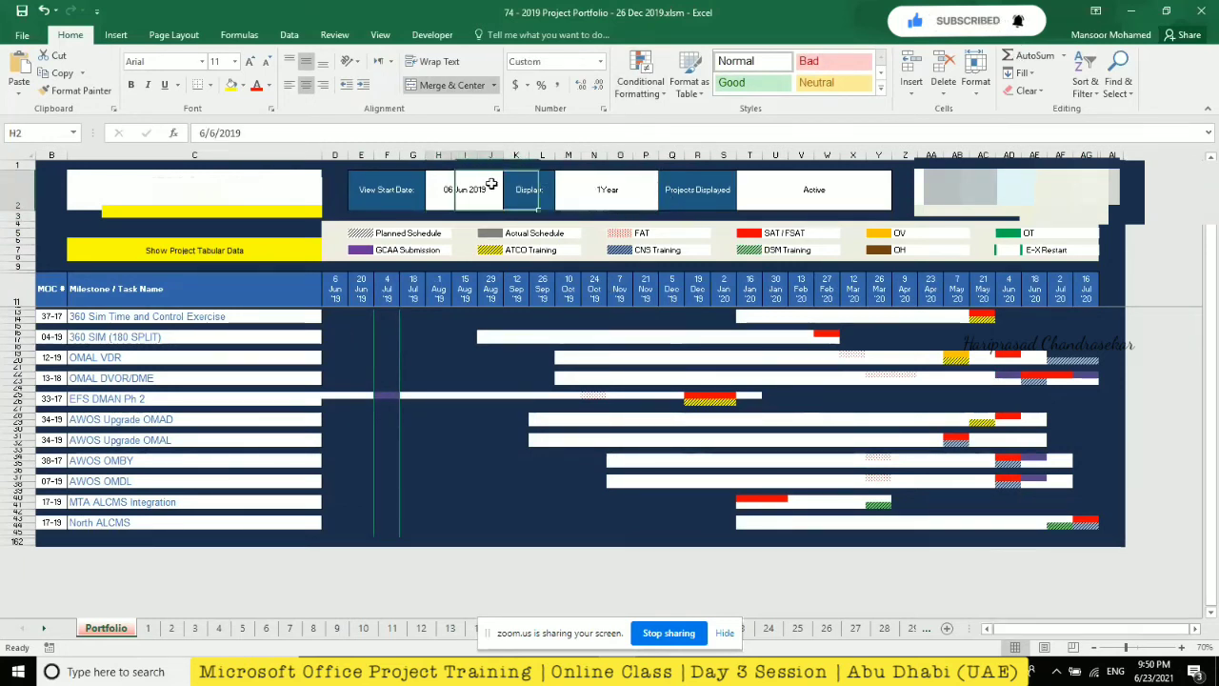
text(1)
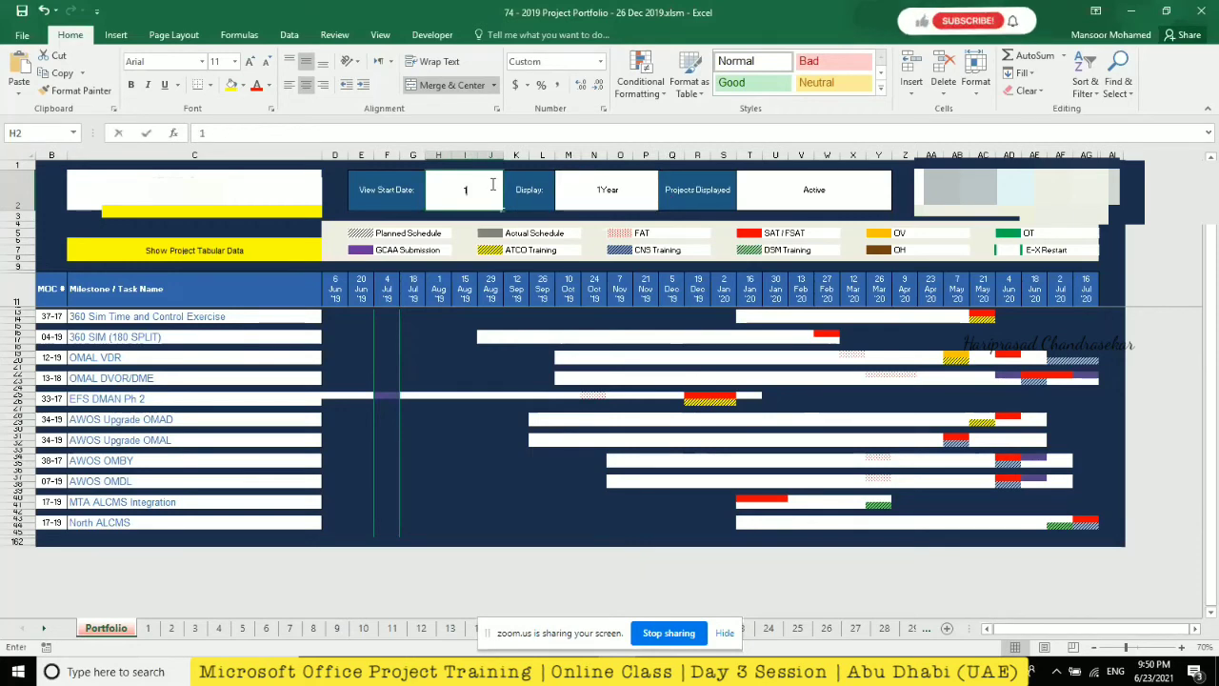
text(2/30/19)
key(Return)
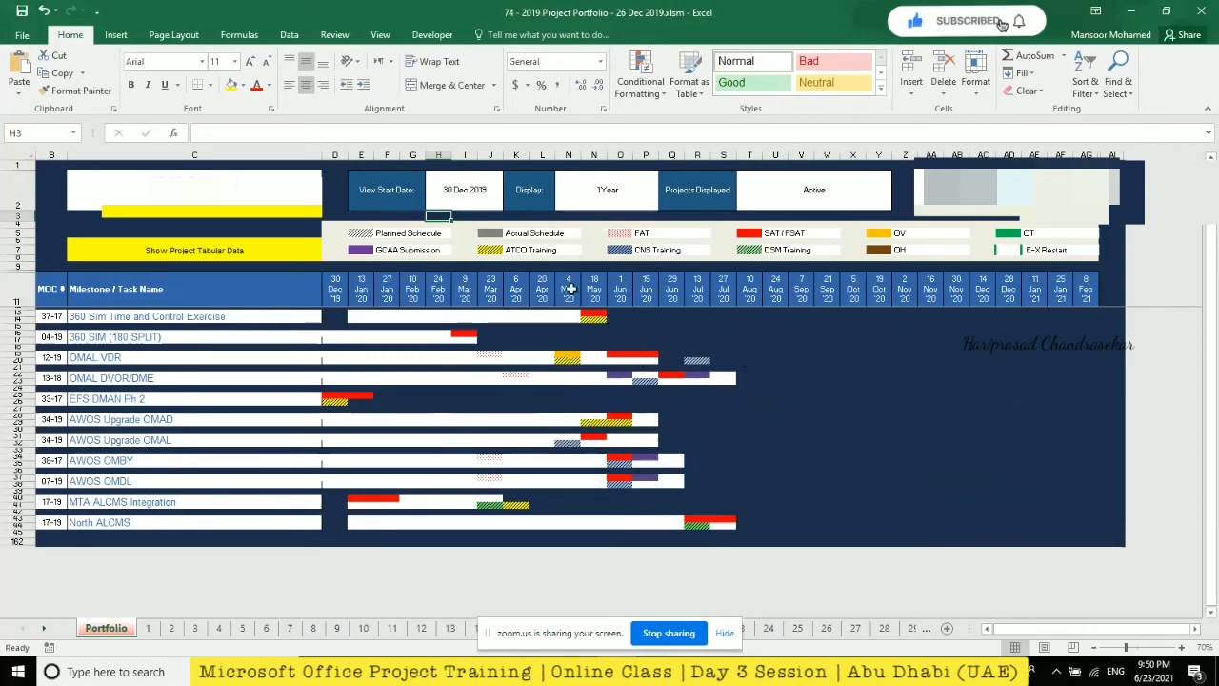
- Set the portfolio's View Start Date to 1/1/20 and select the chart cells below the 12 Aug '20 date
click(440, 185)
text(1/1)
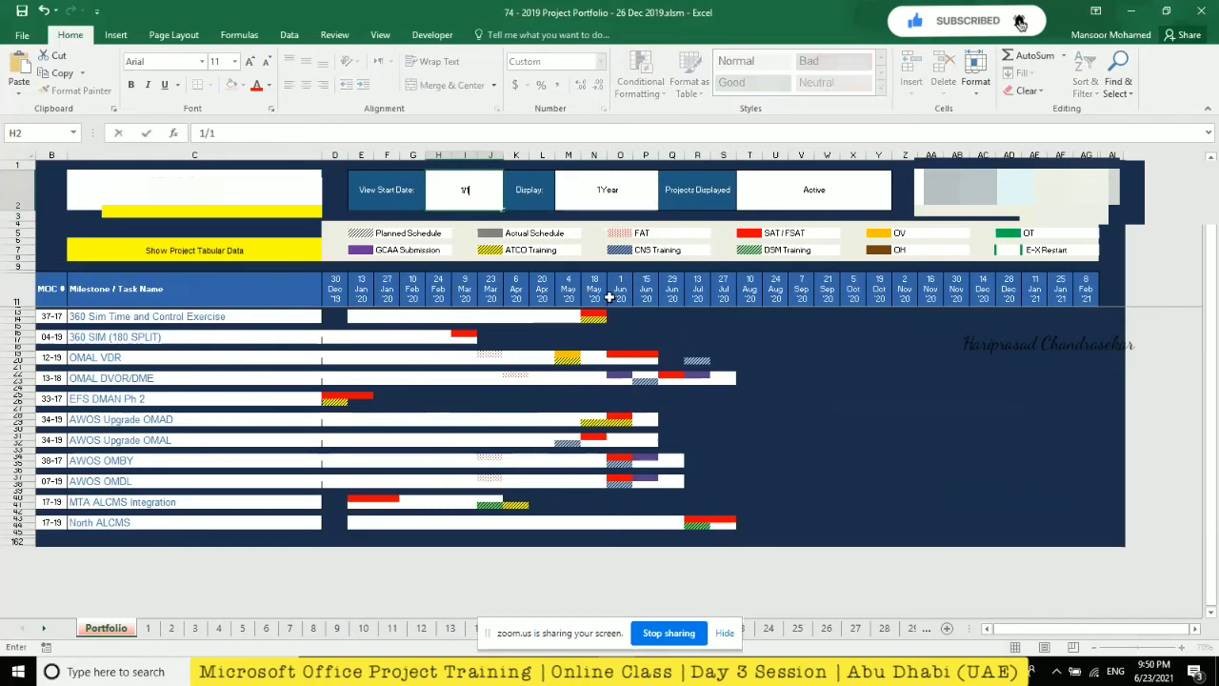
text(/20)
key(Return)
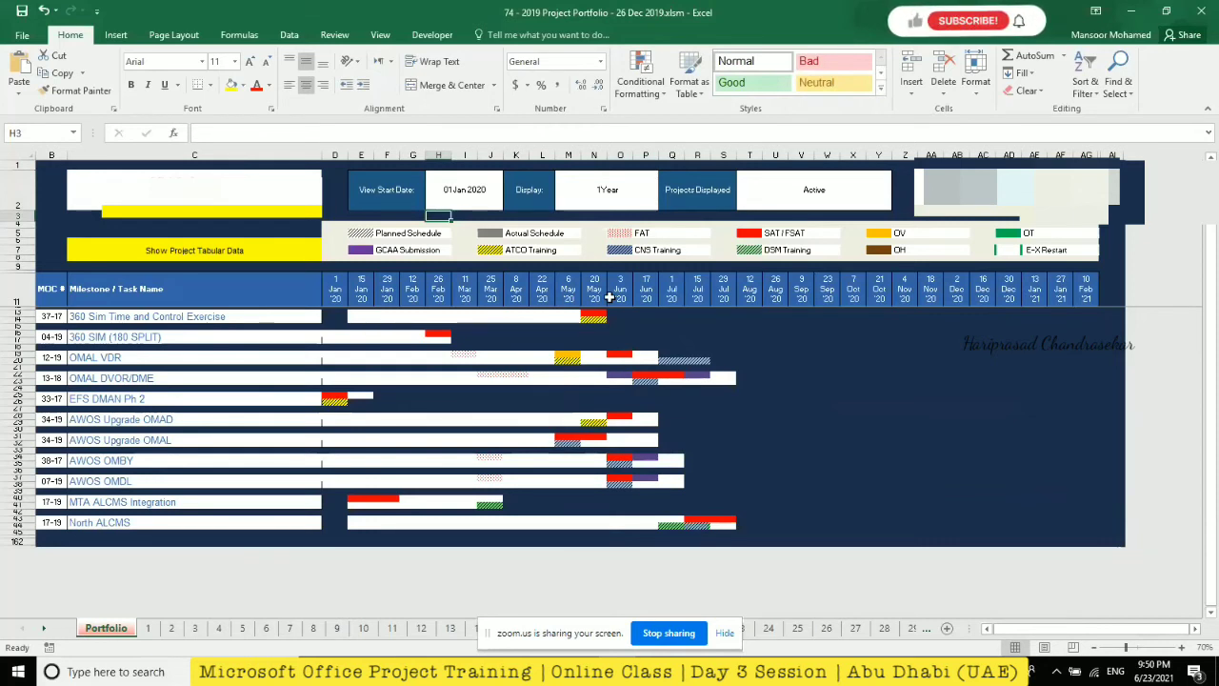
drag(759, 317, 757, 562)
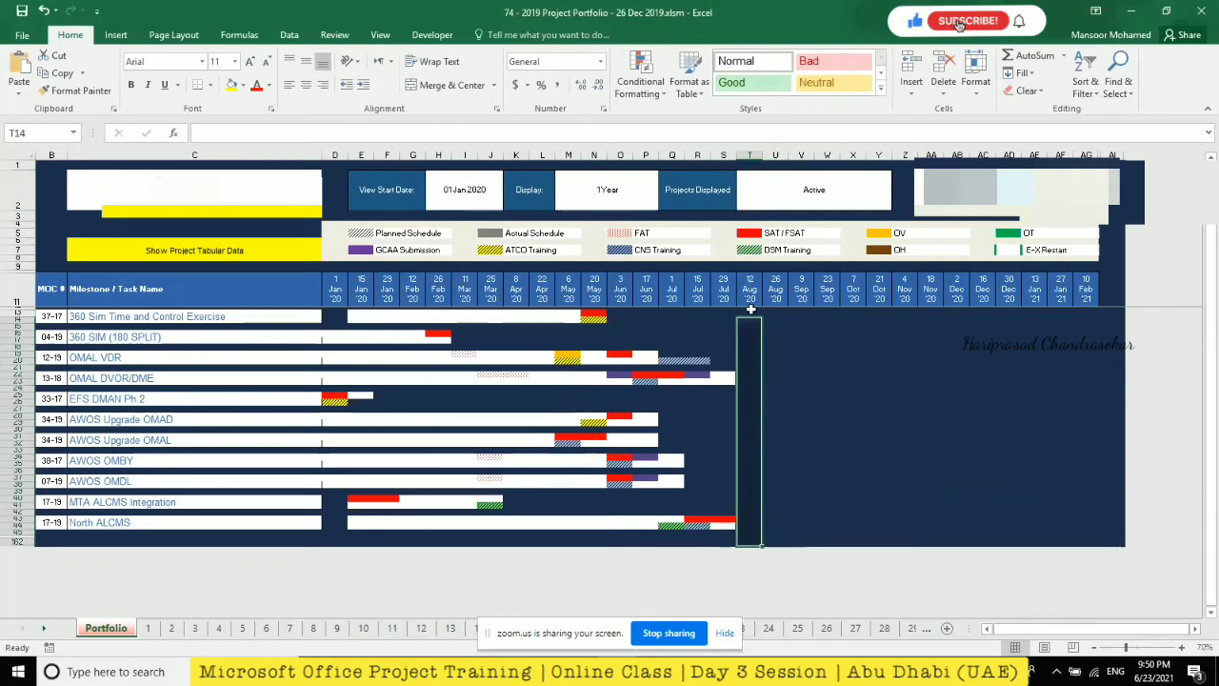
drag(750, 311, 753, 558)
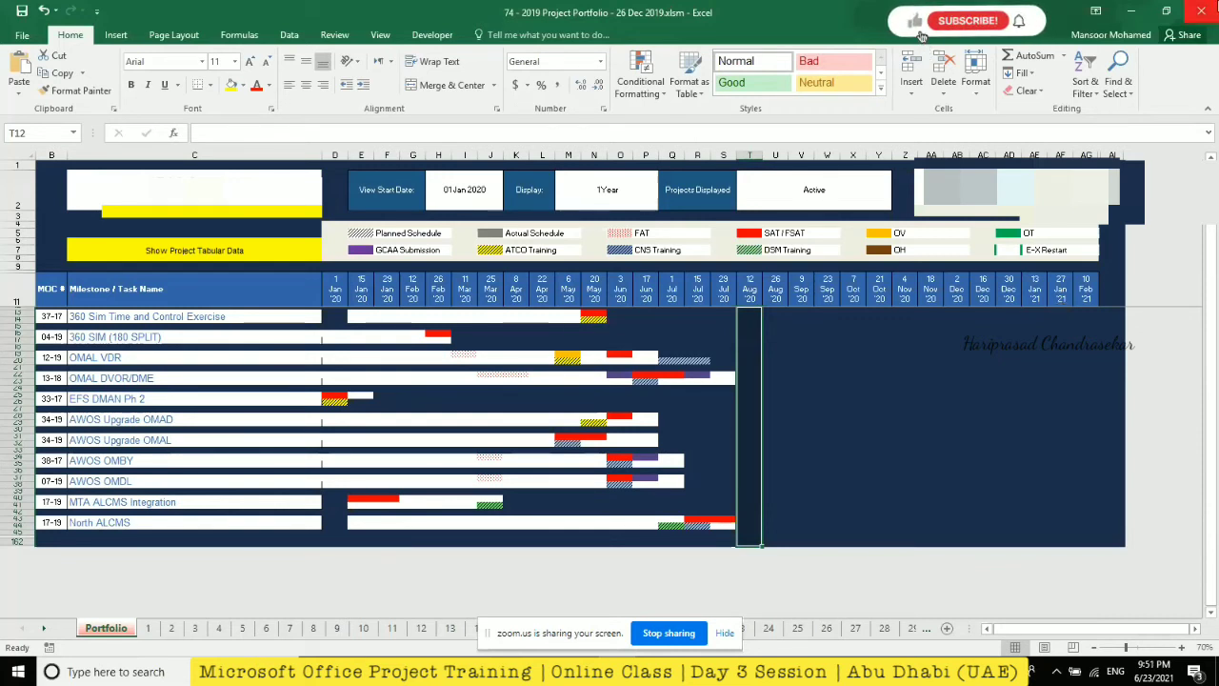
- Switch to the Zoom meeting window in Chrome and stop sharing the screen
click(390, 672)
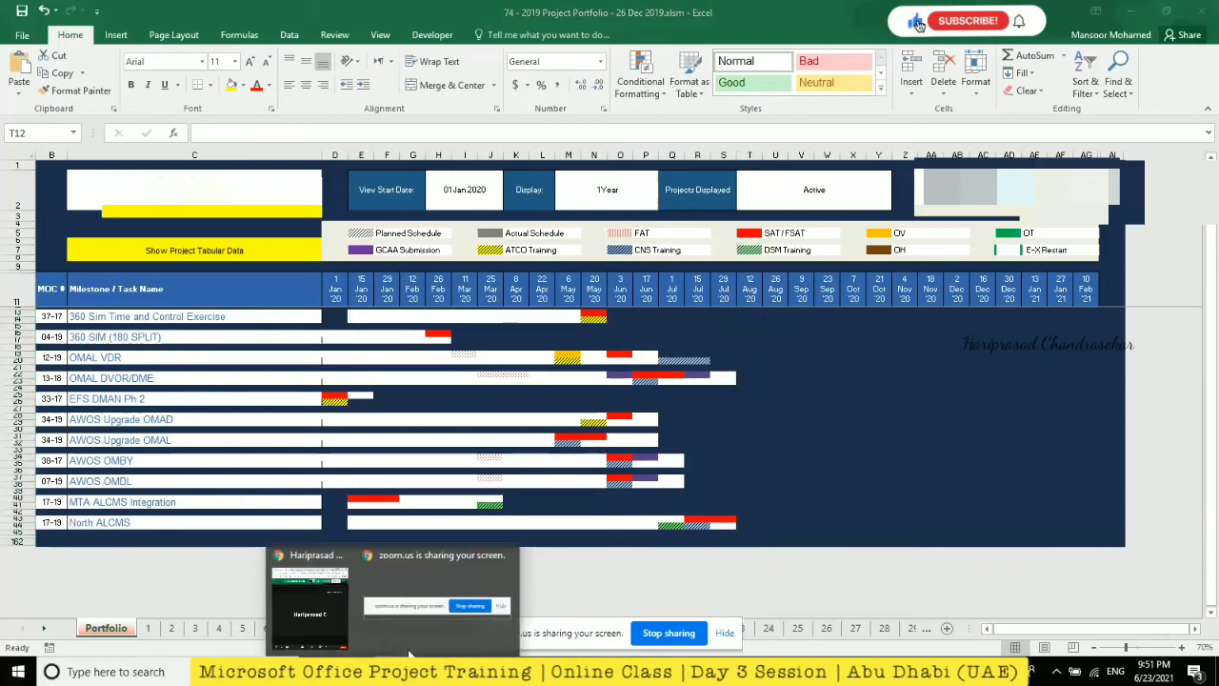
click(308, 602)
click(651, 633)
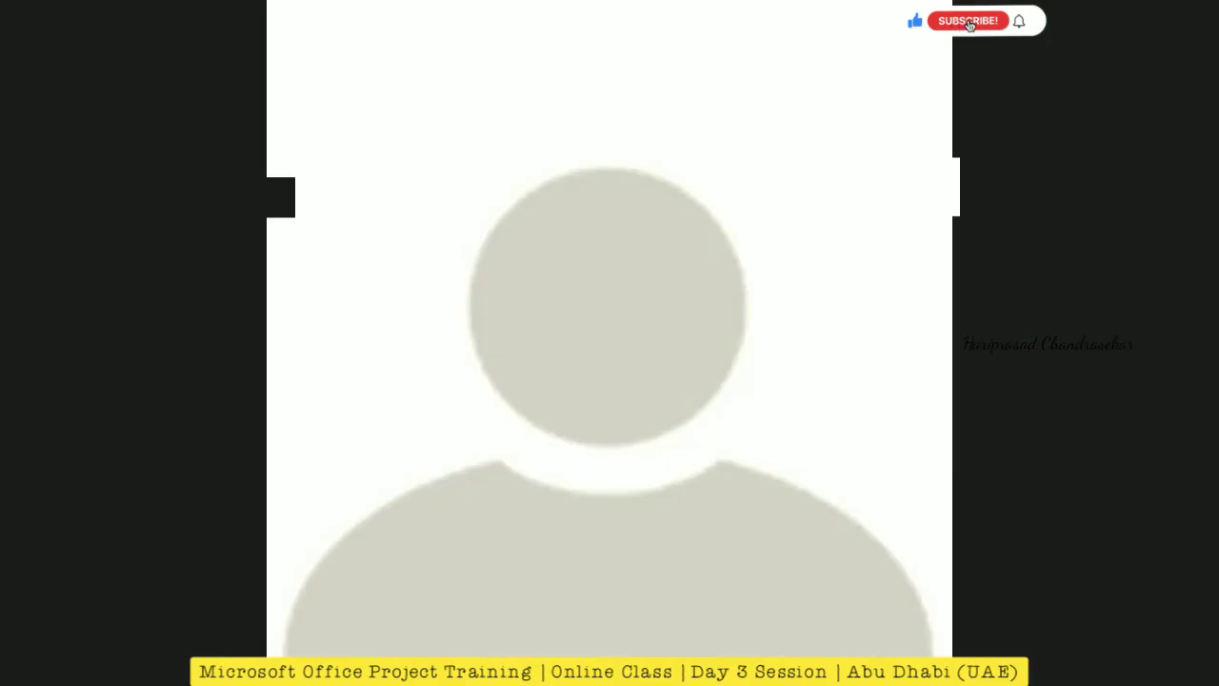